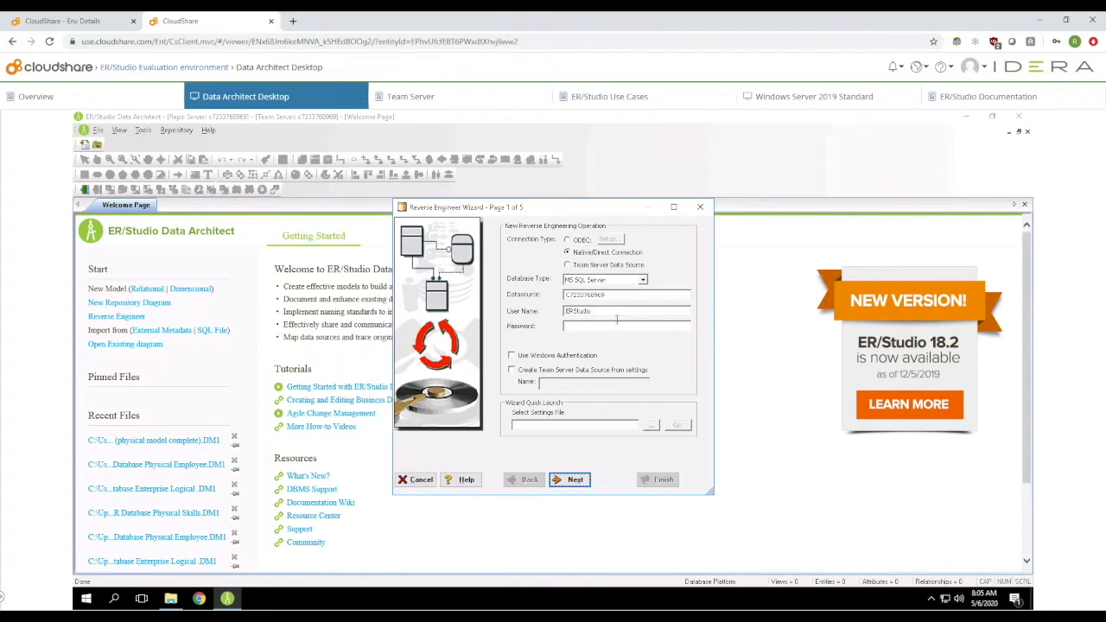
Enter sa as the user name with the account password for the MS SQL Server connection, and continue to the database selection.
type("sa")
left_click(643, 328)
type("******")
left_click(574, 481)
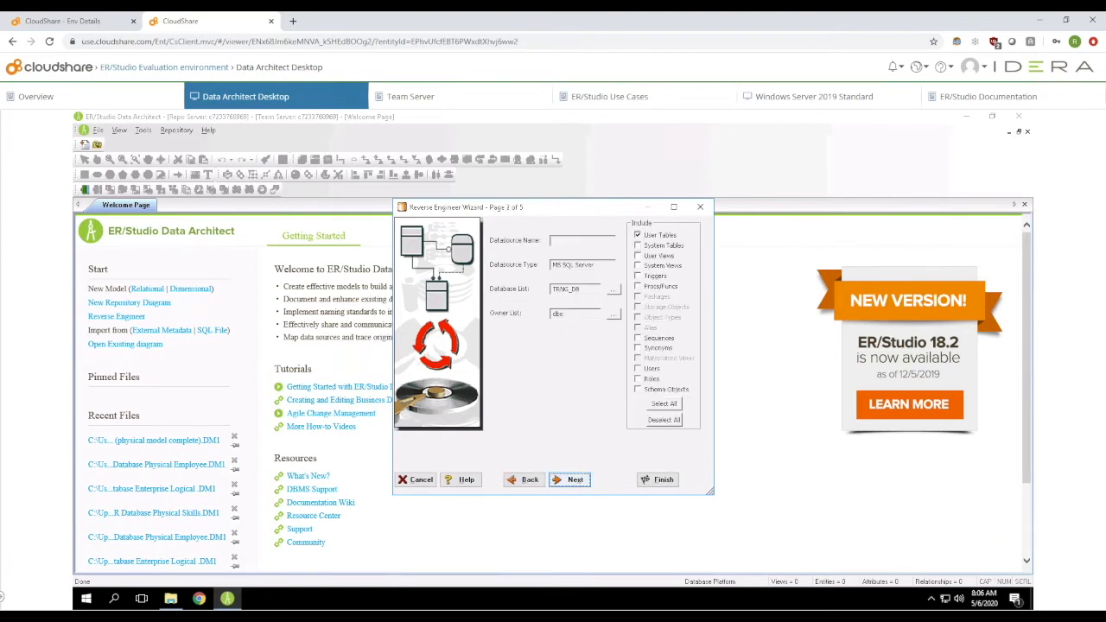
Keep TRNG_DB as the selected database with its user tables, and accept all listed tables for reverse engineering.
left_click(615, 291)
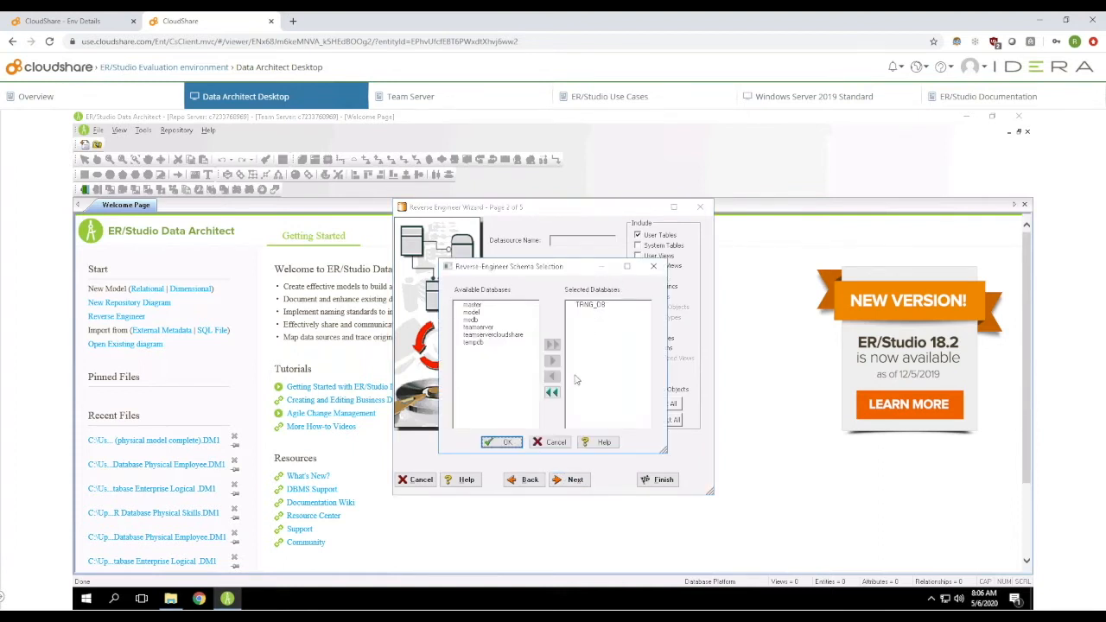
left_click(502, 442)
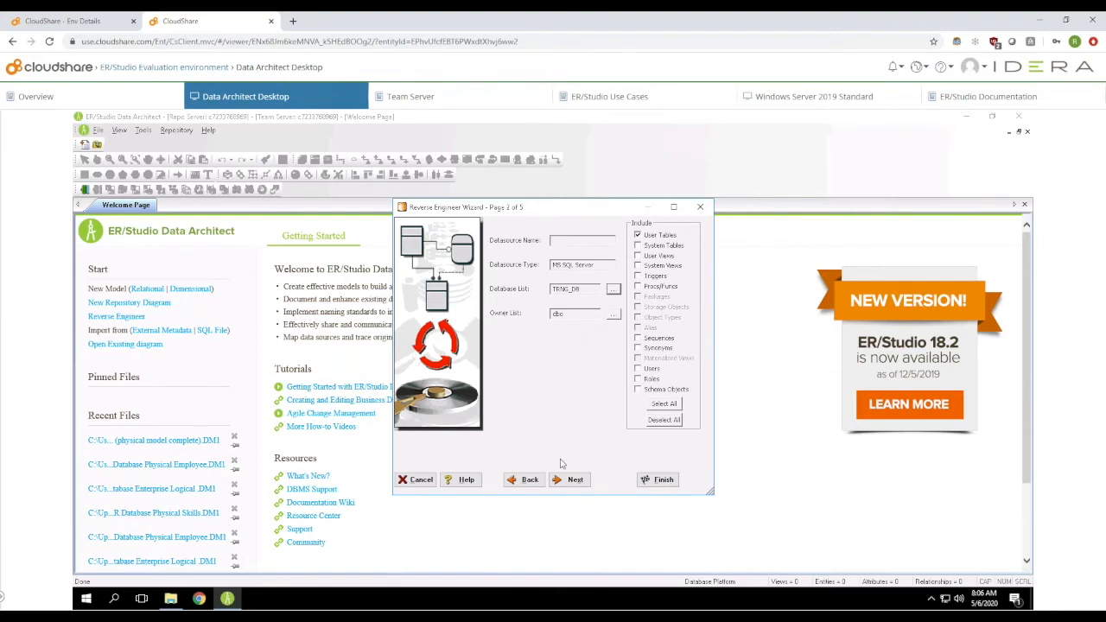
left_click(573, 482)
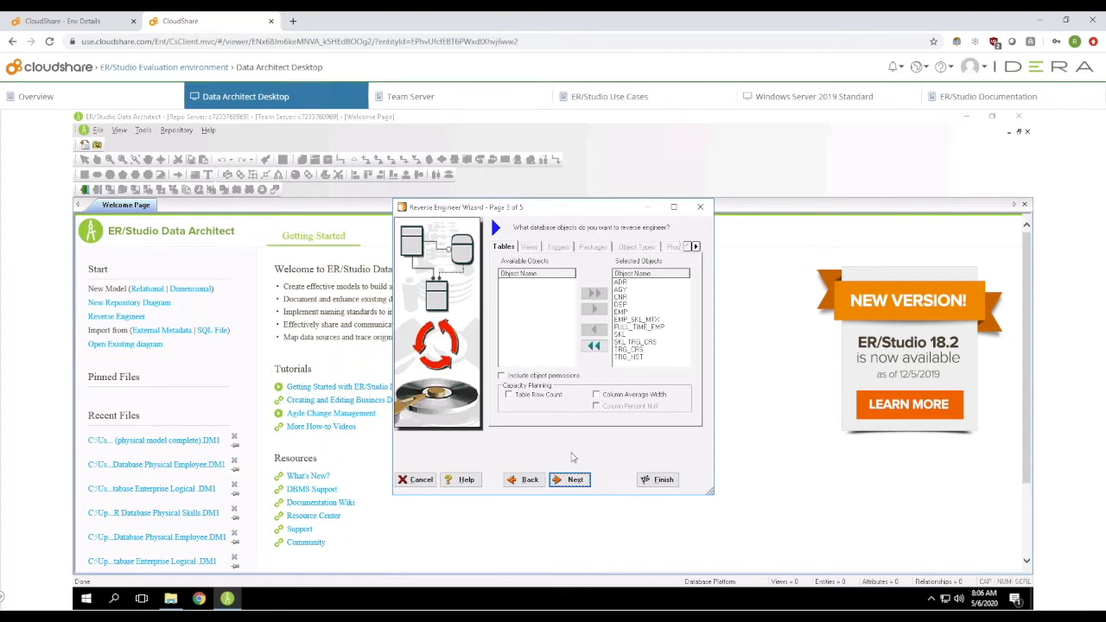
left_click(576, 487)
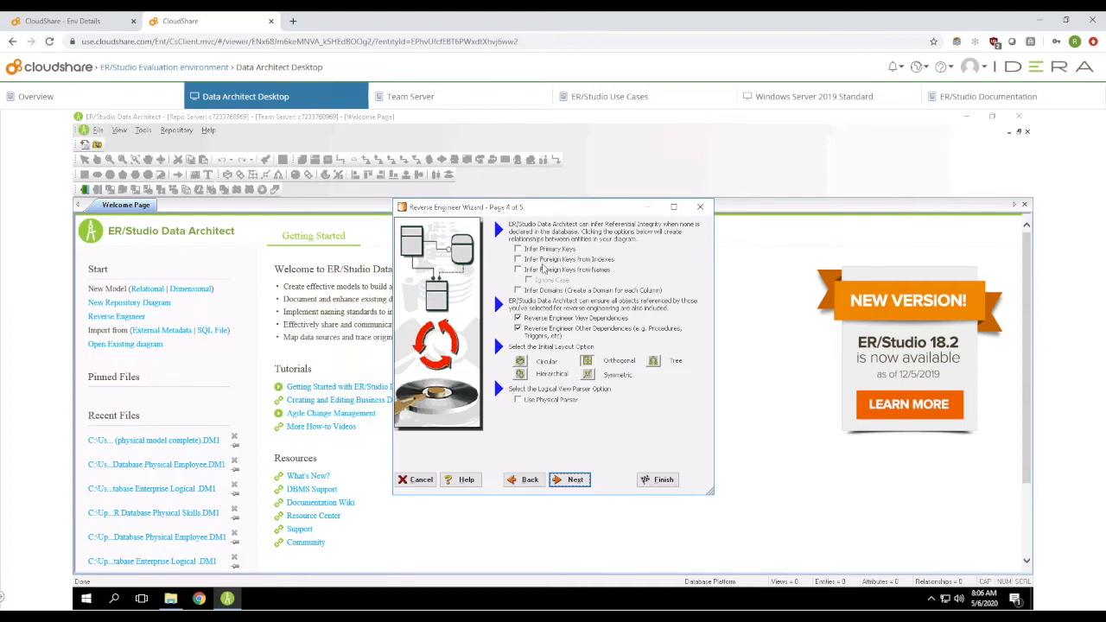
Enable inferring a domain for each column and choose the Circular initial layout for the reverse-engineered model.
left_click(519, 291)
left_click(523, 364)
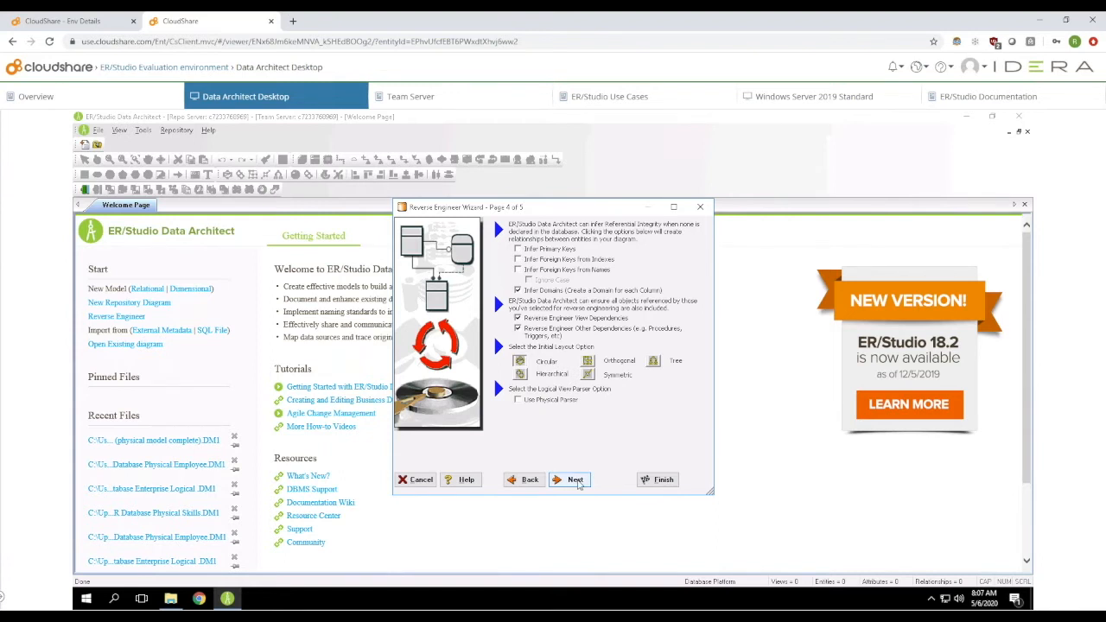
left_click(579, 485)
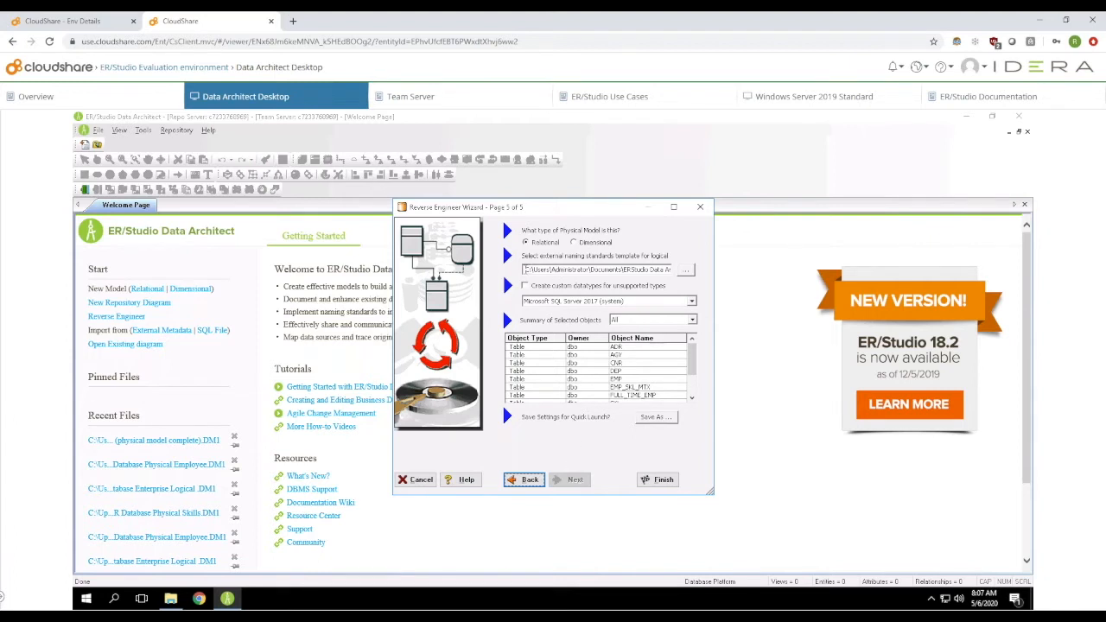
Clear the external naming standards template path, run the reverse engineering and dismiss its progress report.
left_click(525, 270)
left_click_drag(526, 270, 752, 289)
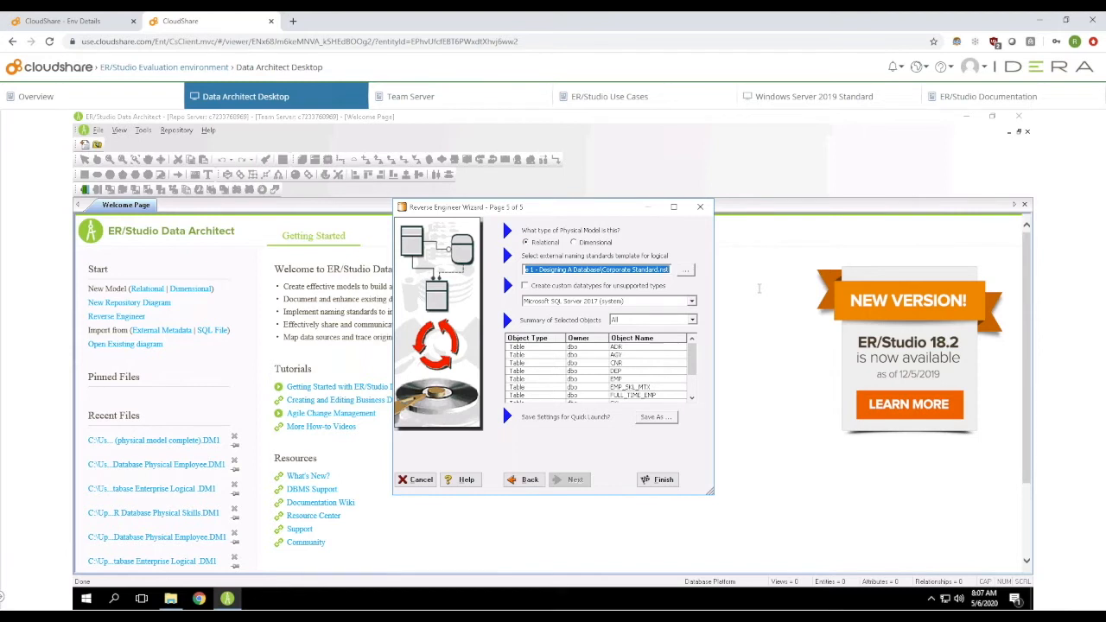
key("Delete")
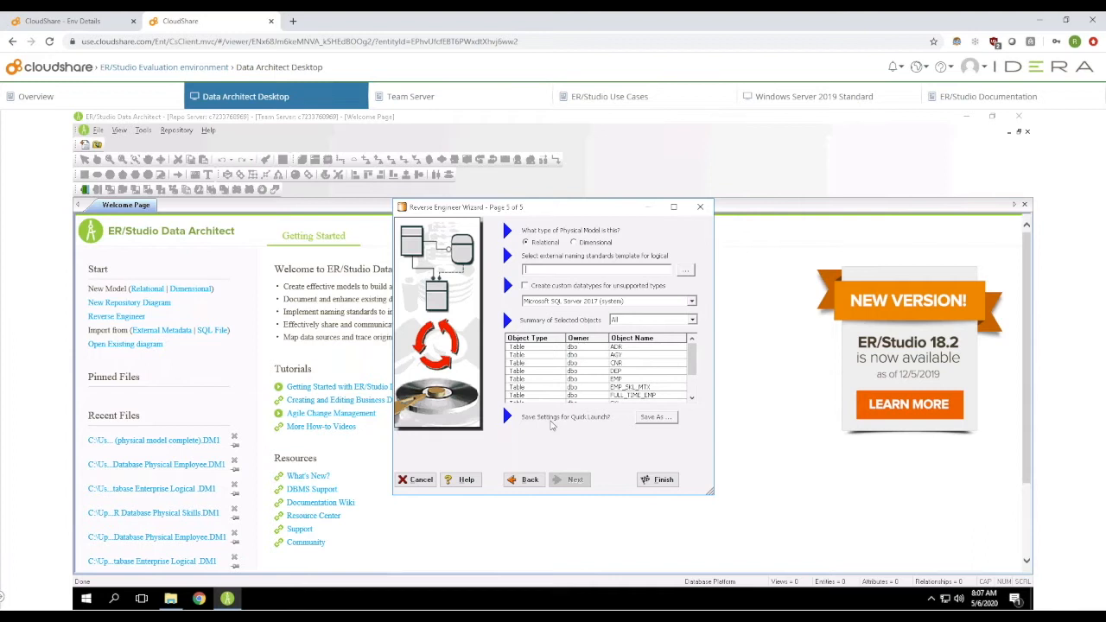
left_click(659, 480)
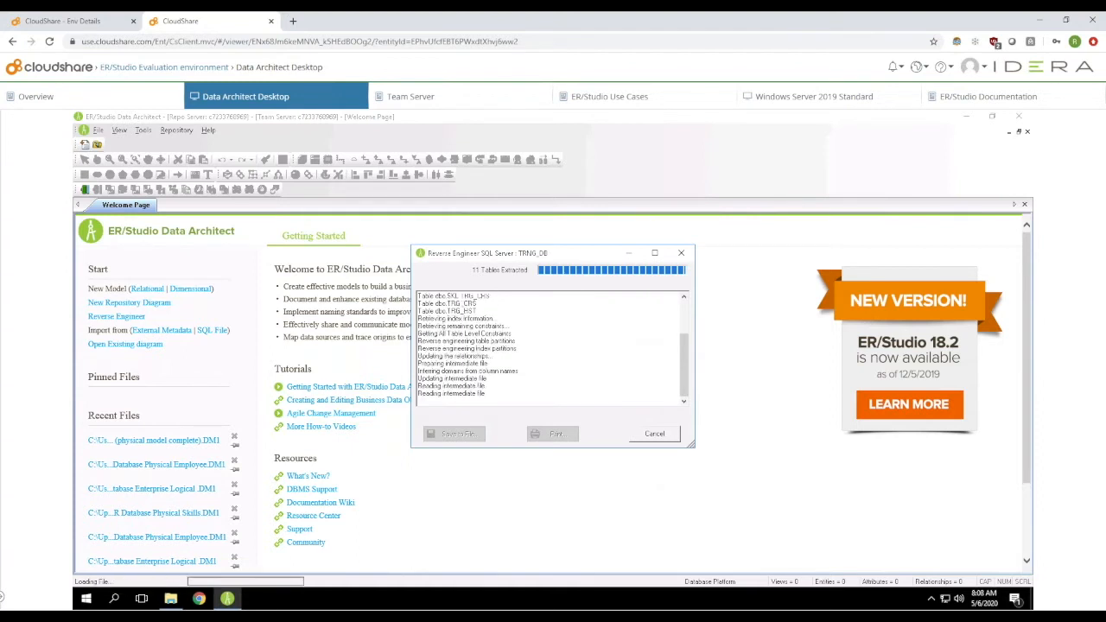
left_click(654, 434)
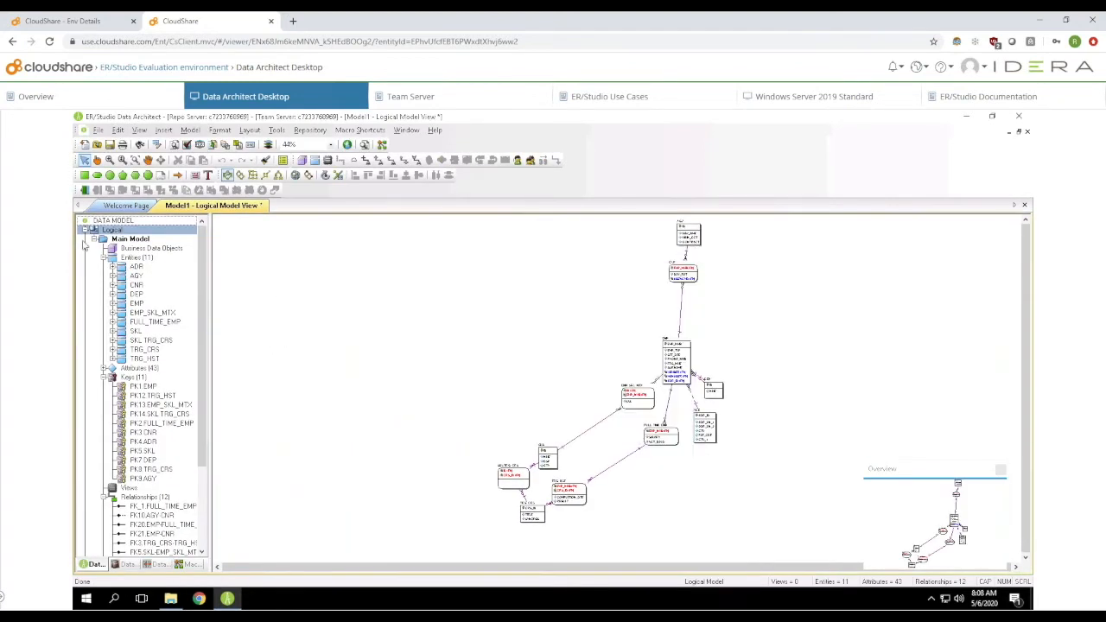
Collapse the logical Main Model tree, close the diagram overview and examine the tables around EMP in the physical model.
left_click(94, 240)
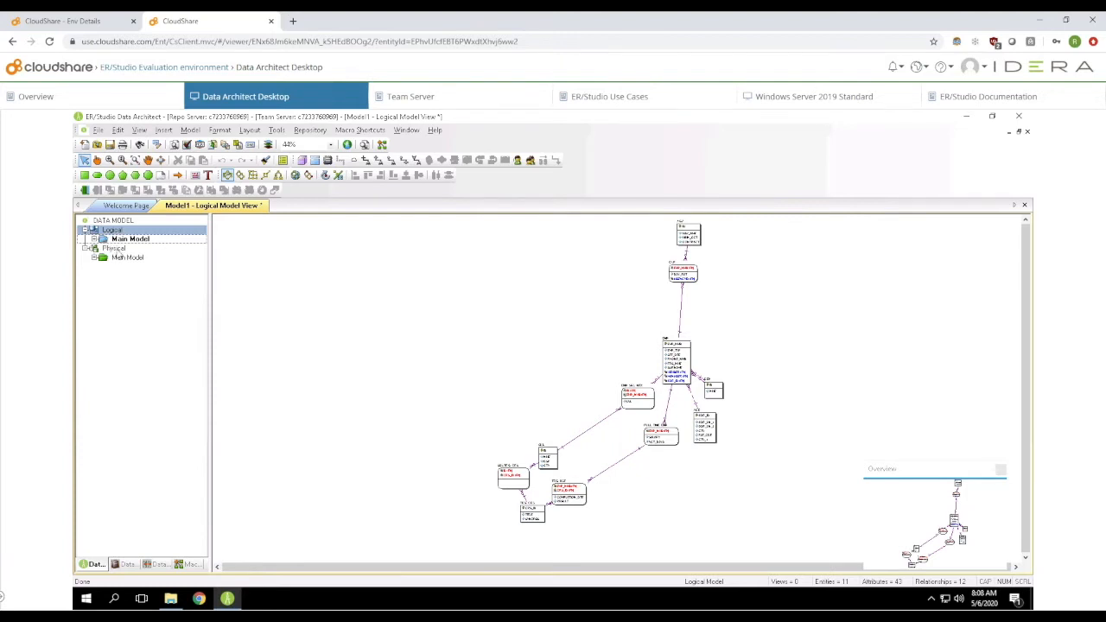
left_click(115, 249)
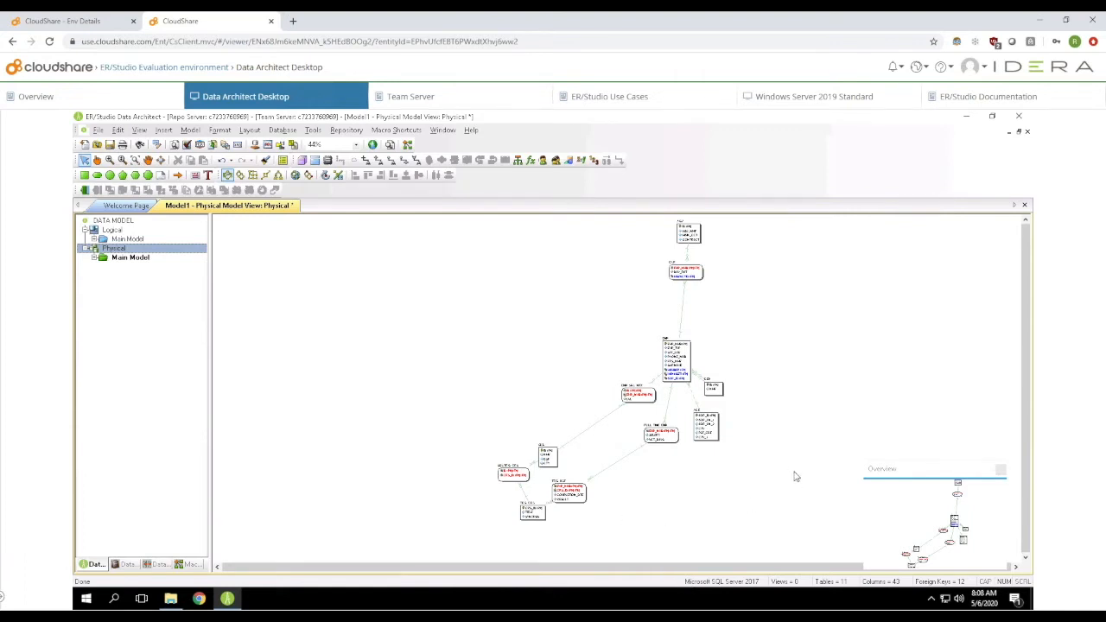
scroll(730, 450, "up", 2)
scroll(730, 450, "up", 2)
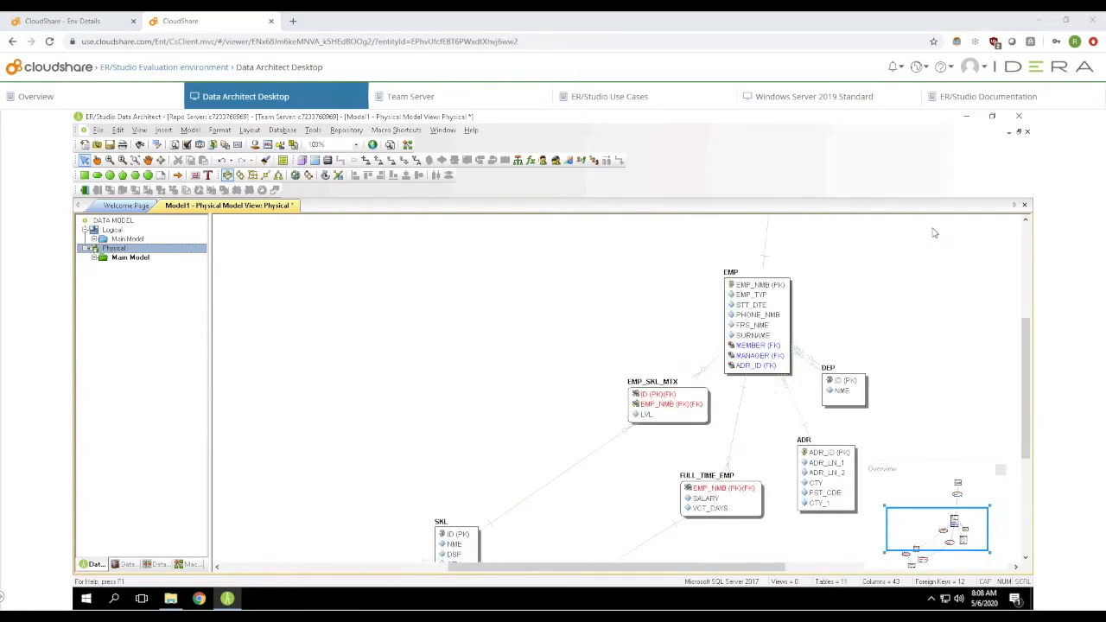
left_click(1001, 469)
scroll(720, 411, "up", 5)
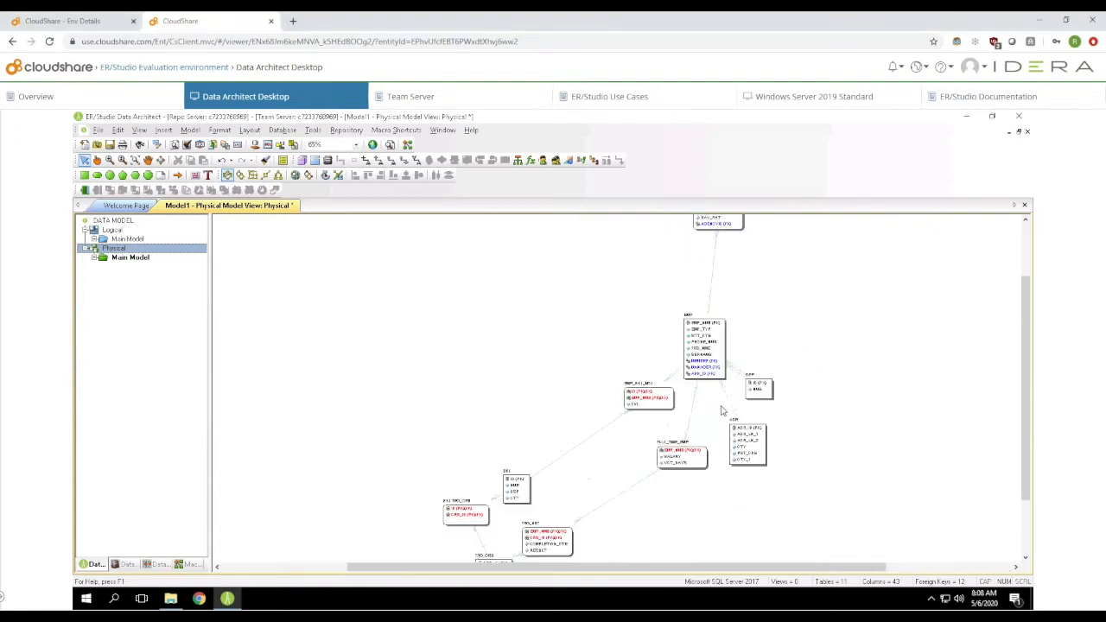
scroll(720, 410, "up", 1)
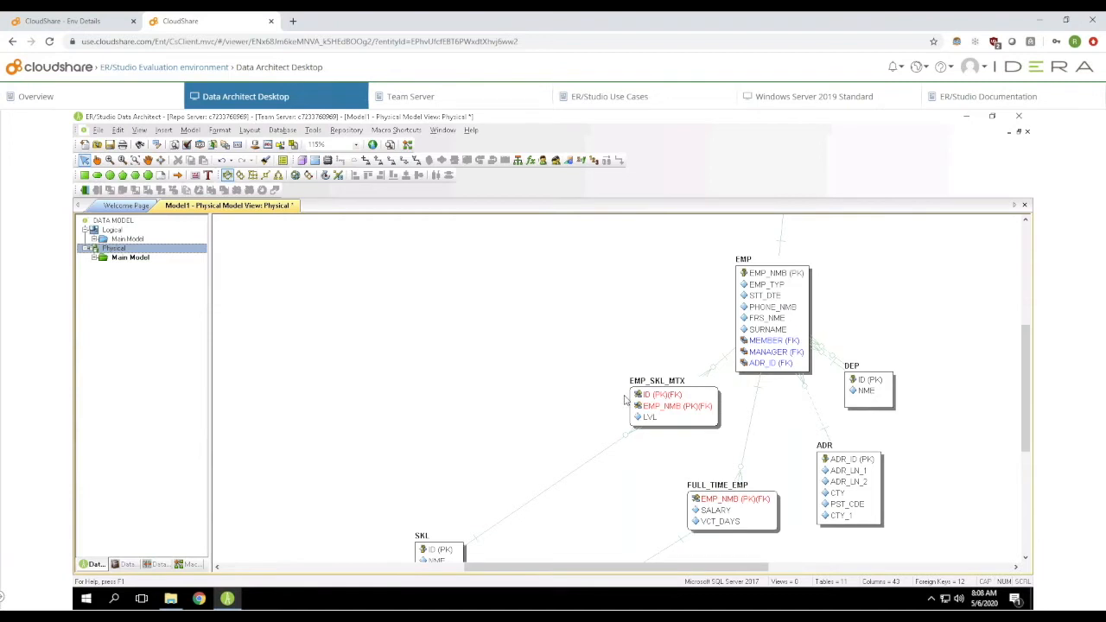
Open the logical Main Model diagram and examine the EMP entity and its related entities up close.
double_click(127, 241)
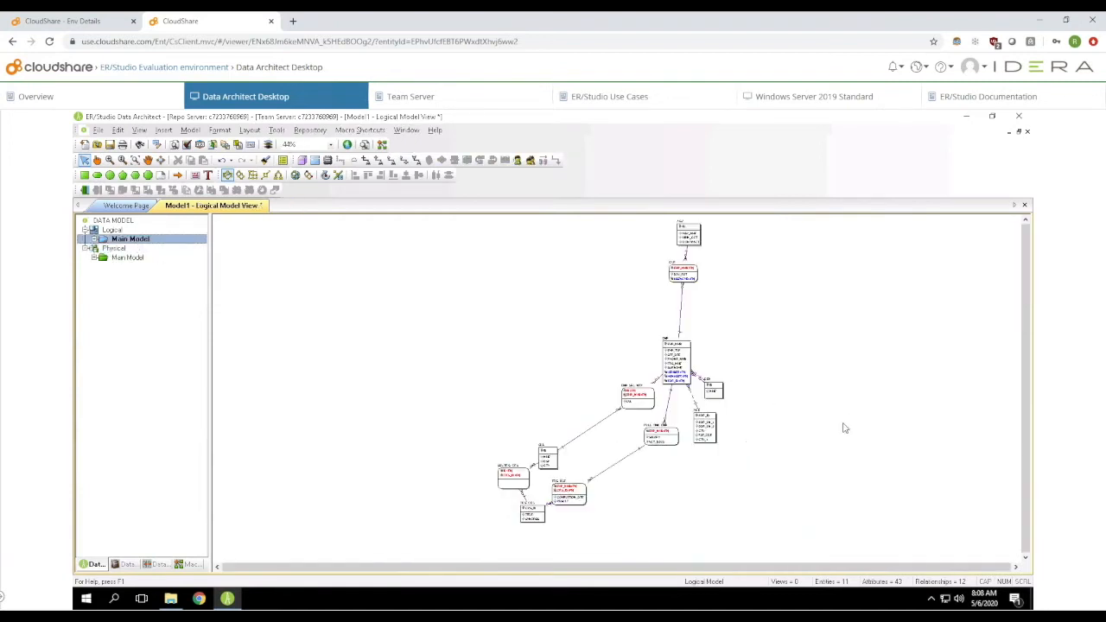
scroll(766, 415, "up", 2)
scroll(612, 383, "up", 2)
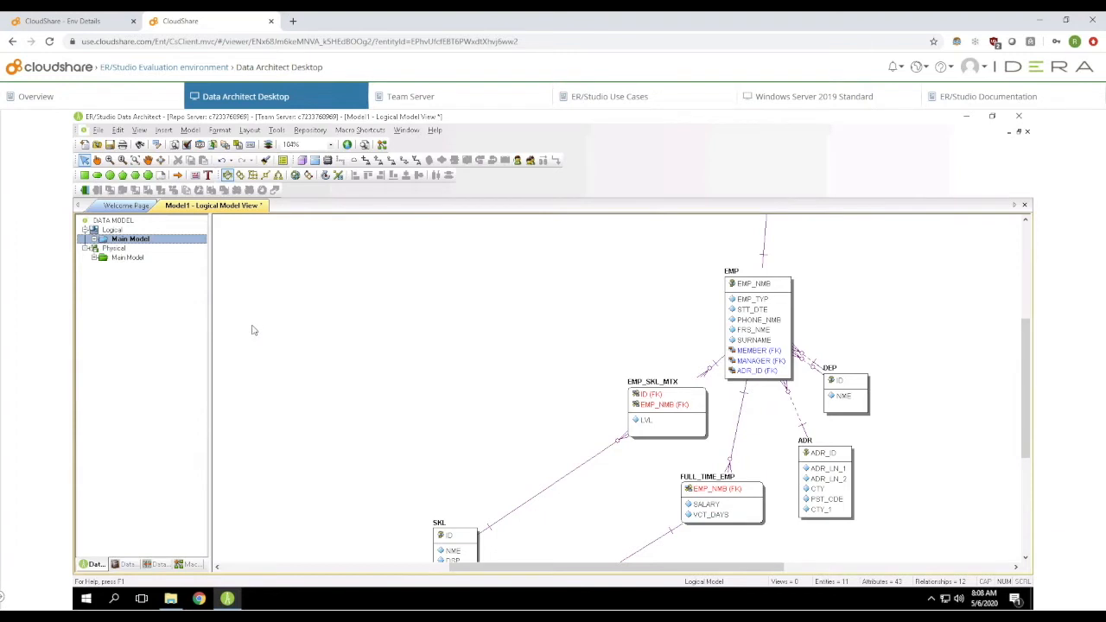
Rename the physical model to TRNG_DB.
left_click(113, 249)
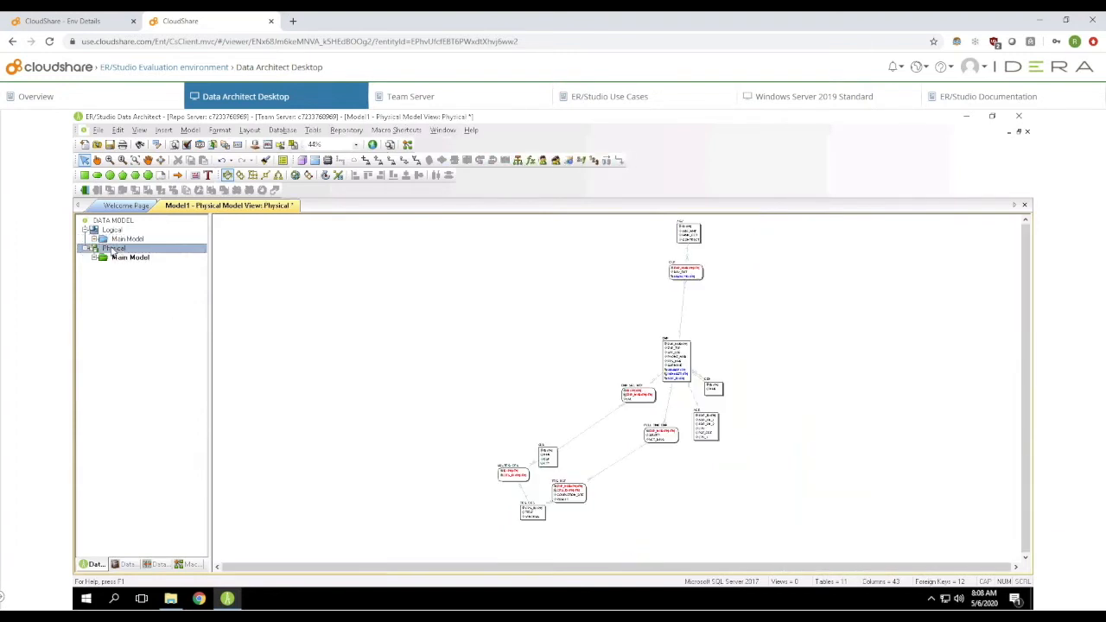
right_click(113, 249)
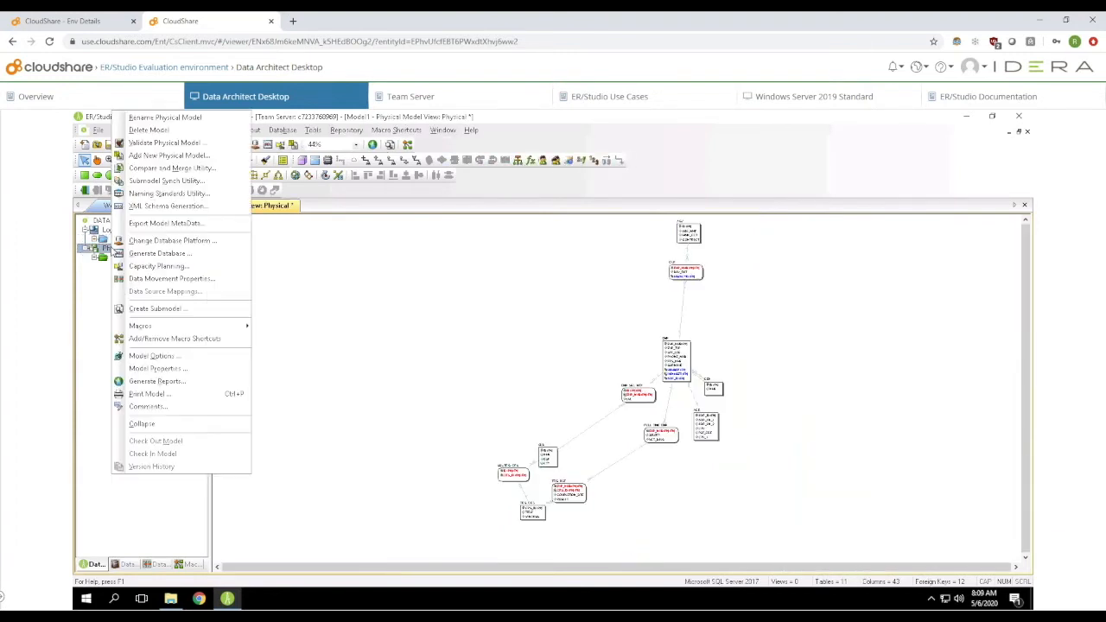
left_click(180, 118)
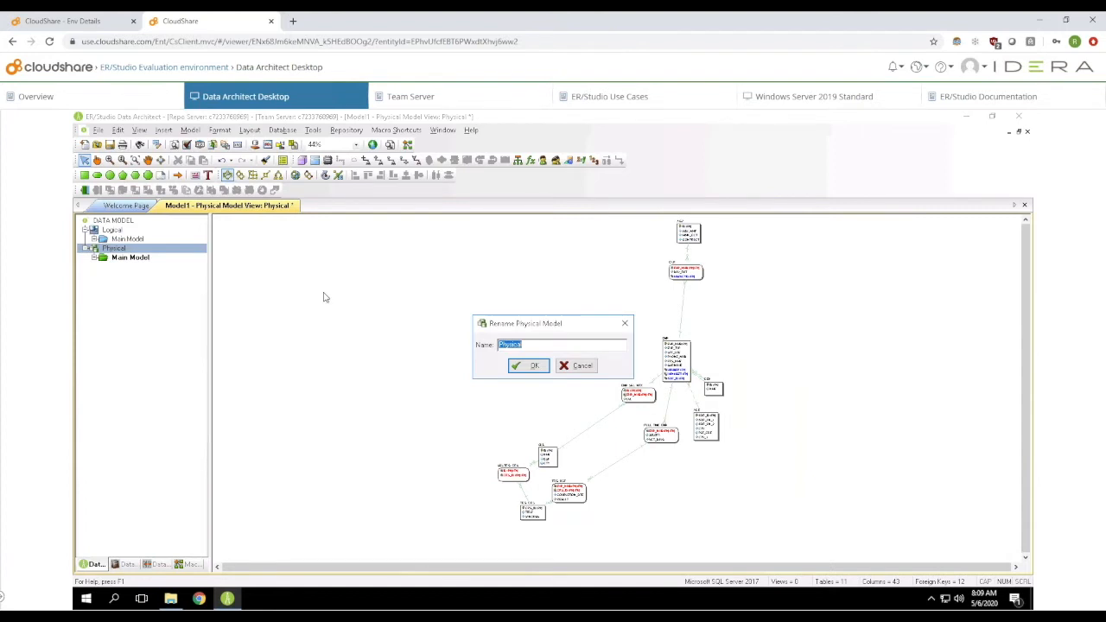
type("TRNG_DB")
left_click(524, 367)
Return to the logical model and review the inferred ADR_ID domain's definition in the data dictionary.
left_click(109, 239)
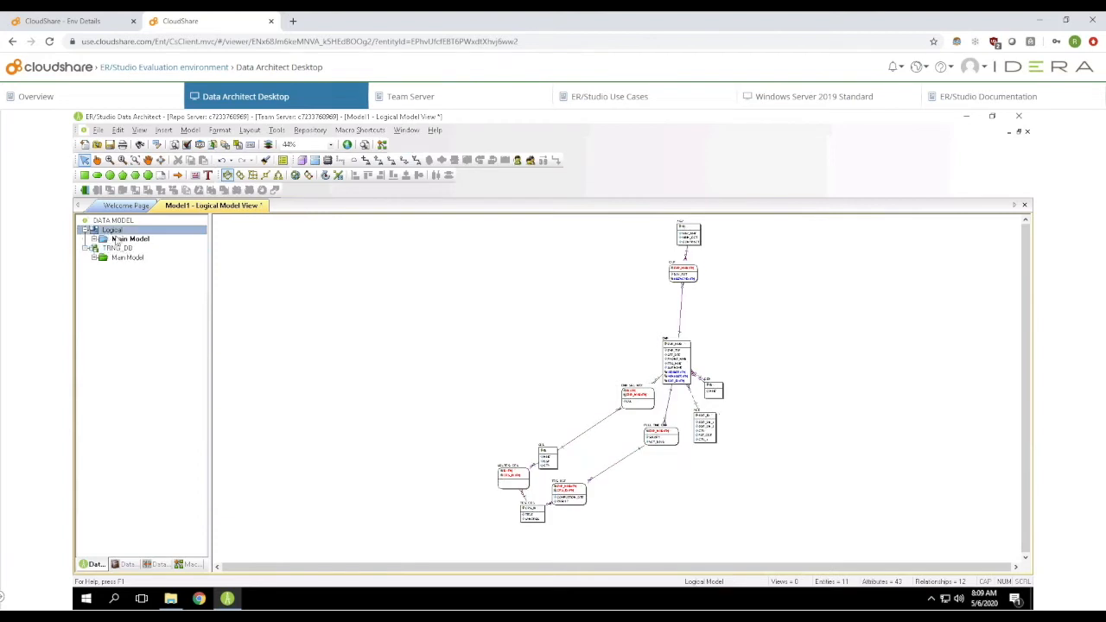
scroll(679, 459, "up", 2)
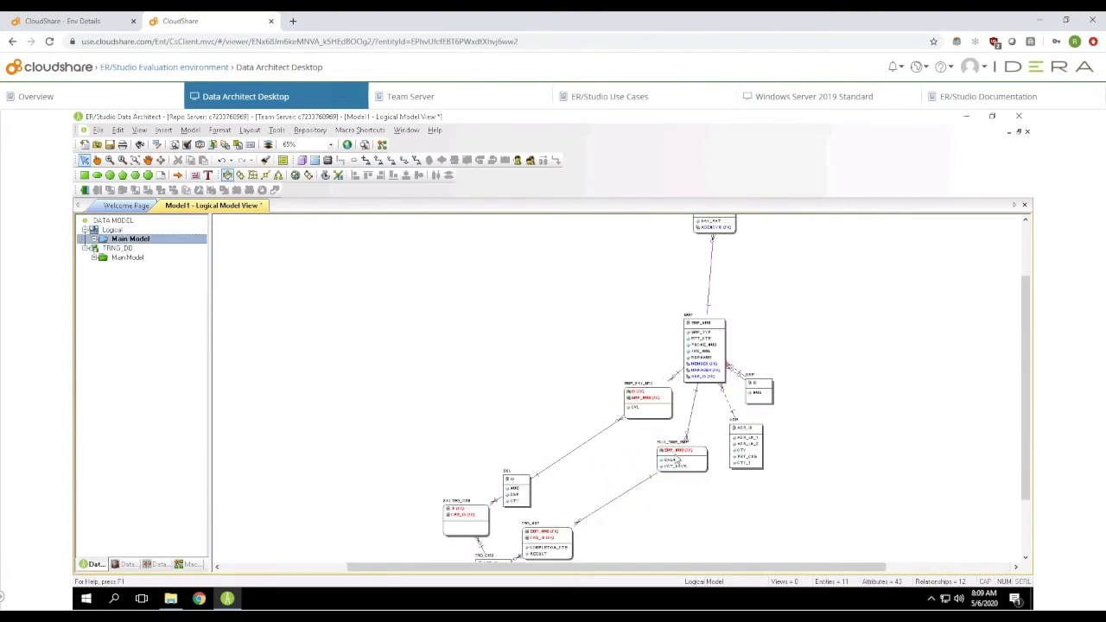
left_click(133, 566)
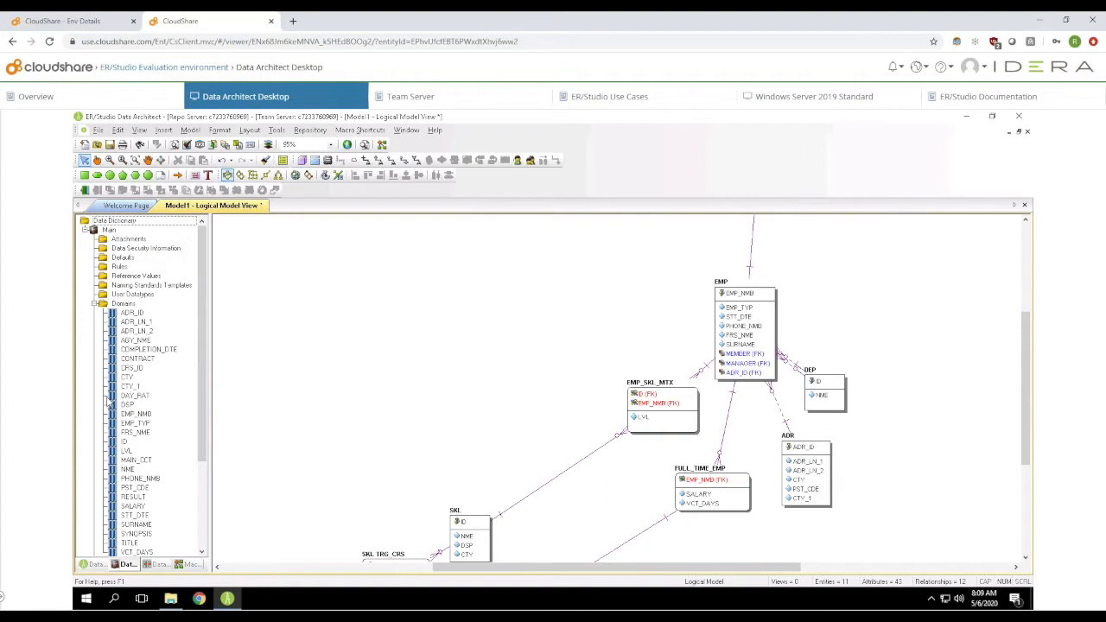
double_click(133, 316)
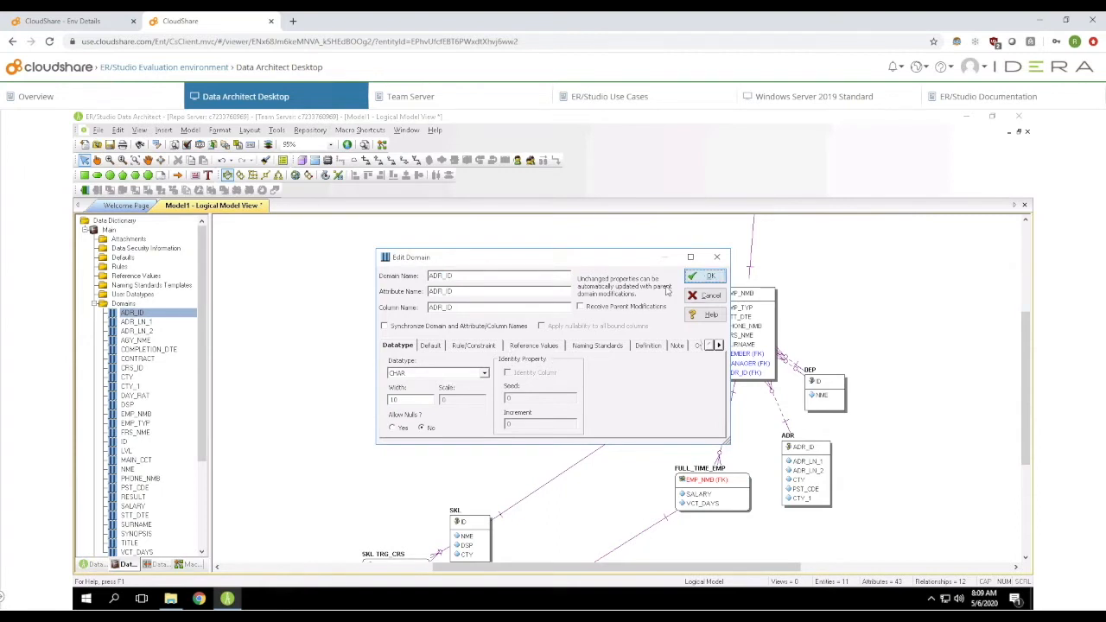
left_click(709, 279)
View which logical and physical objects are bound to the ADR_ID domain, and close the bindings list.
right_click(167, 313)
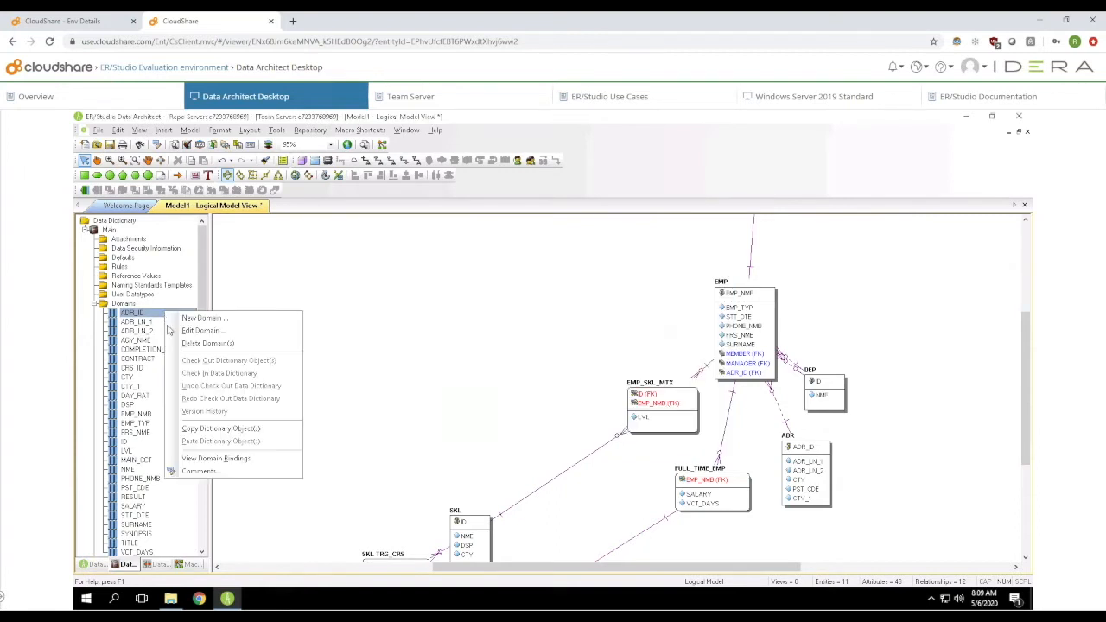
left_click(235, 460)
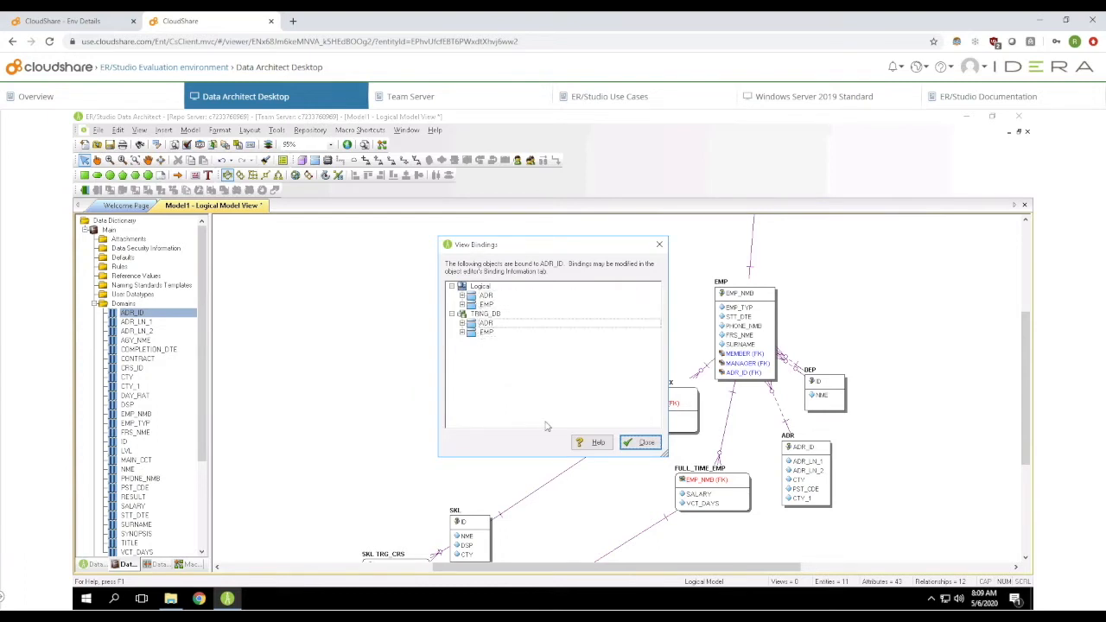
left_click(629, 444)
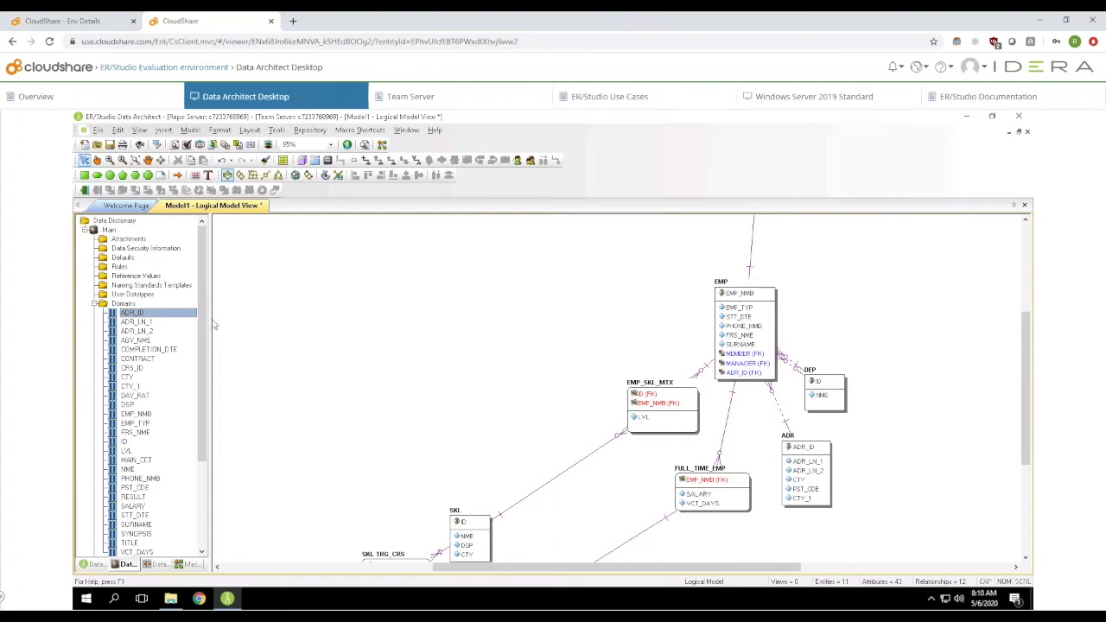
Create a new naming standards template in the data dictionary and import the external Corporate Standard file into it.
left_click(95, 304)
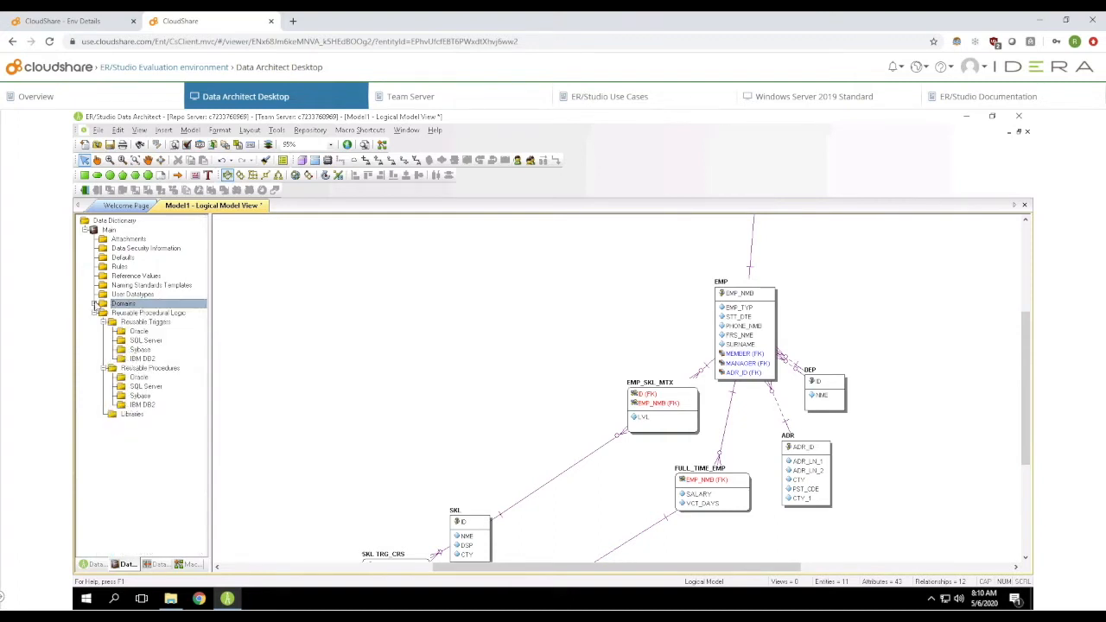
left_click(152, 285)
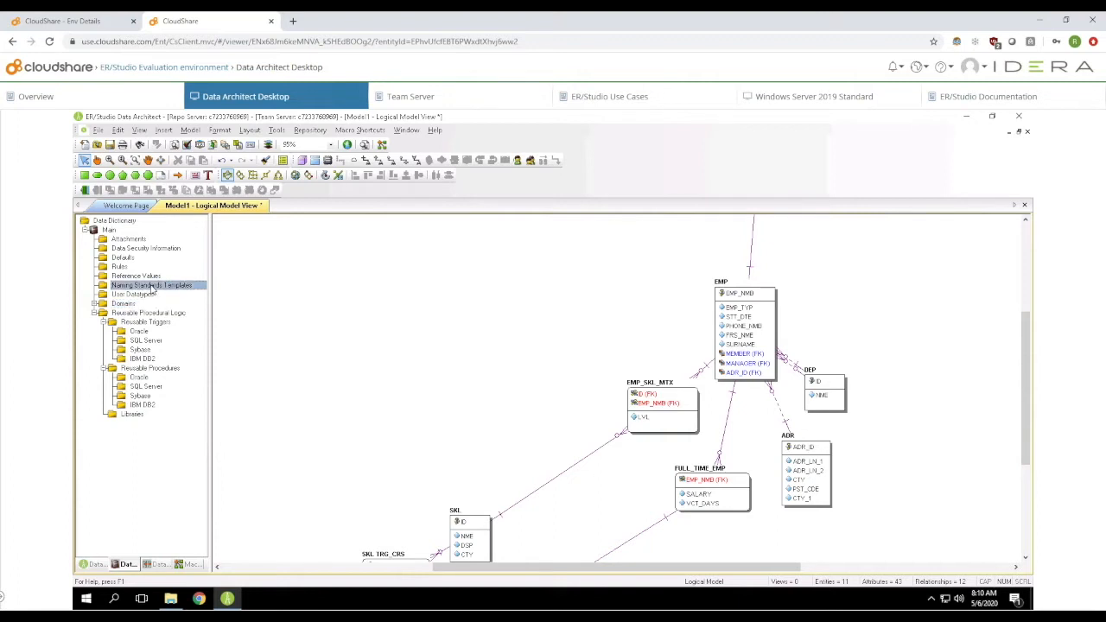
right_click(152, 288)
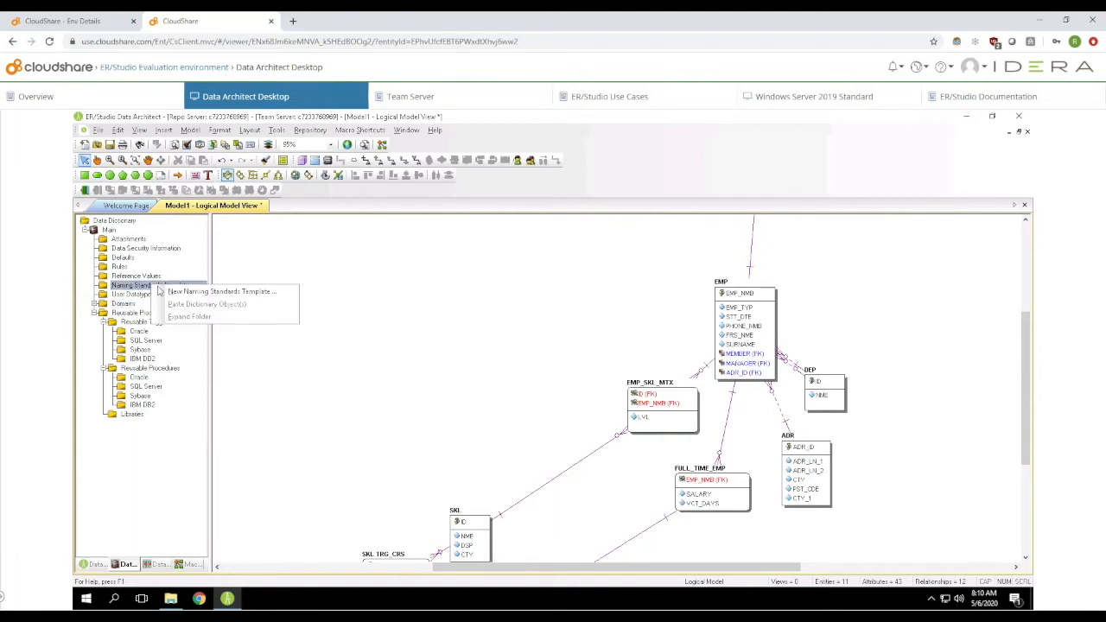
left_click(176, 292)
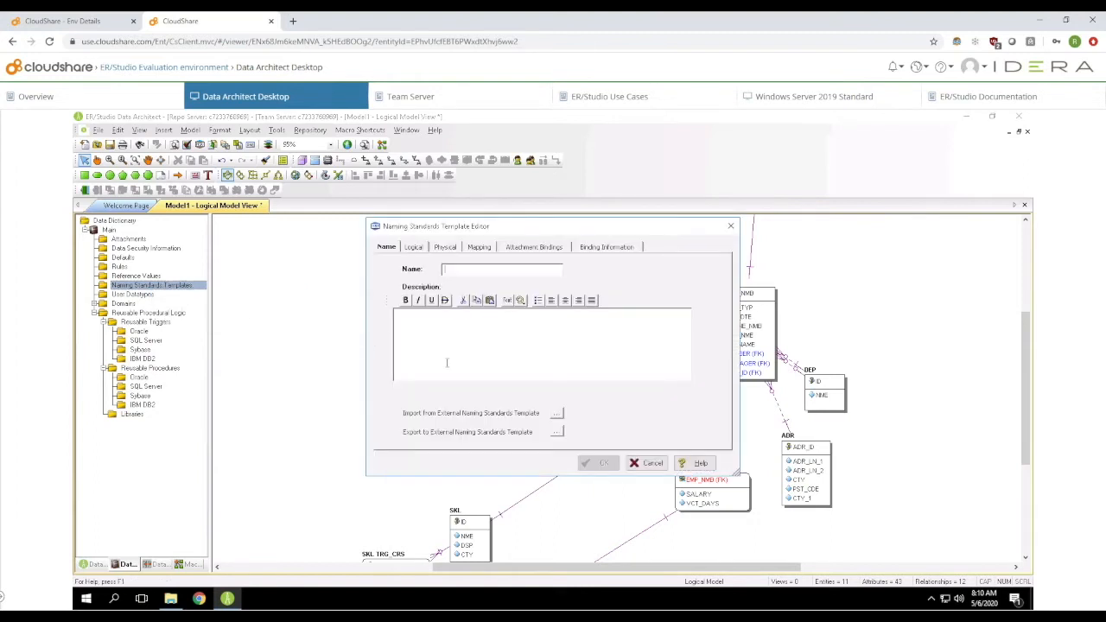
left_click(557, 413)
left_click(534, 286)
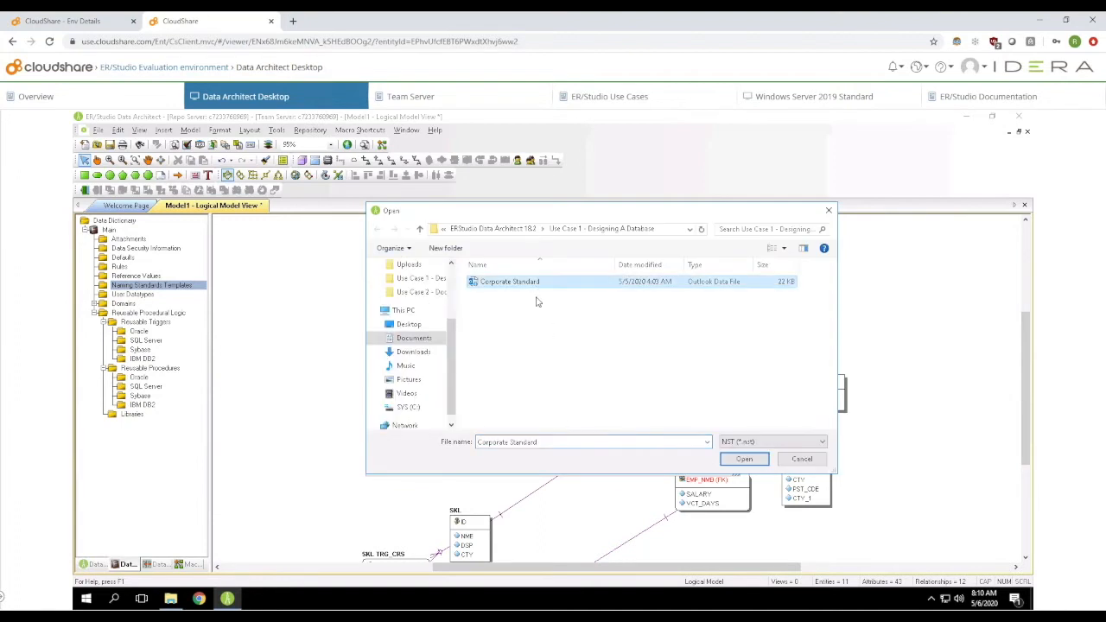
left_click(756, 462)
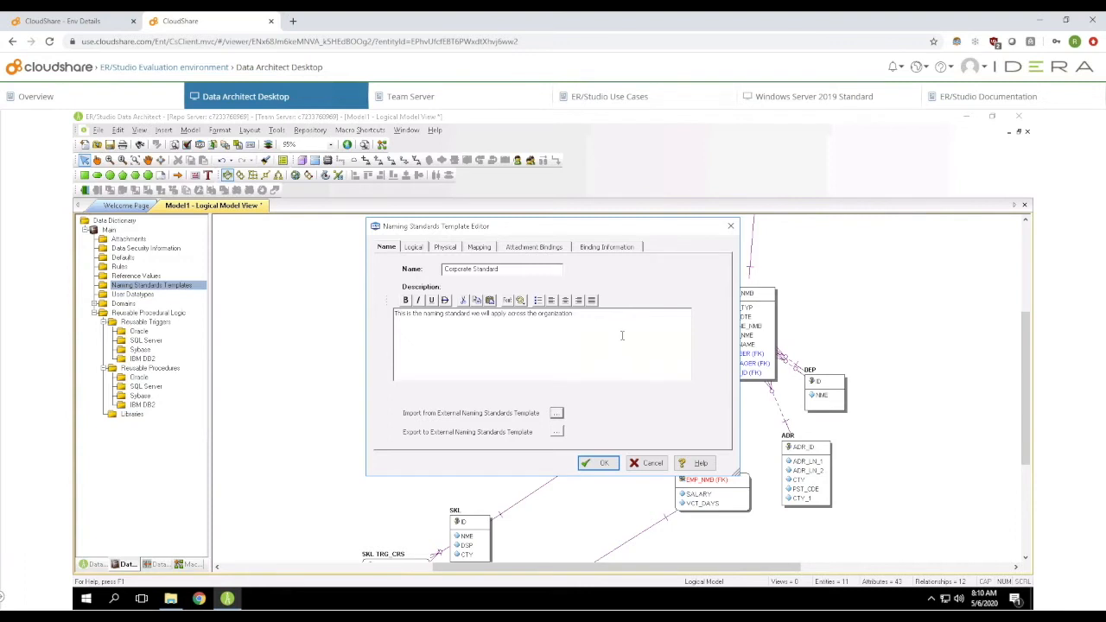
Review the imported template's name and description and compare its logical and physical naming conventions.
double_click(509, 269)
triple_click(622, 329)
left_click(490, 329)
left_click(411, 249)
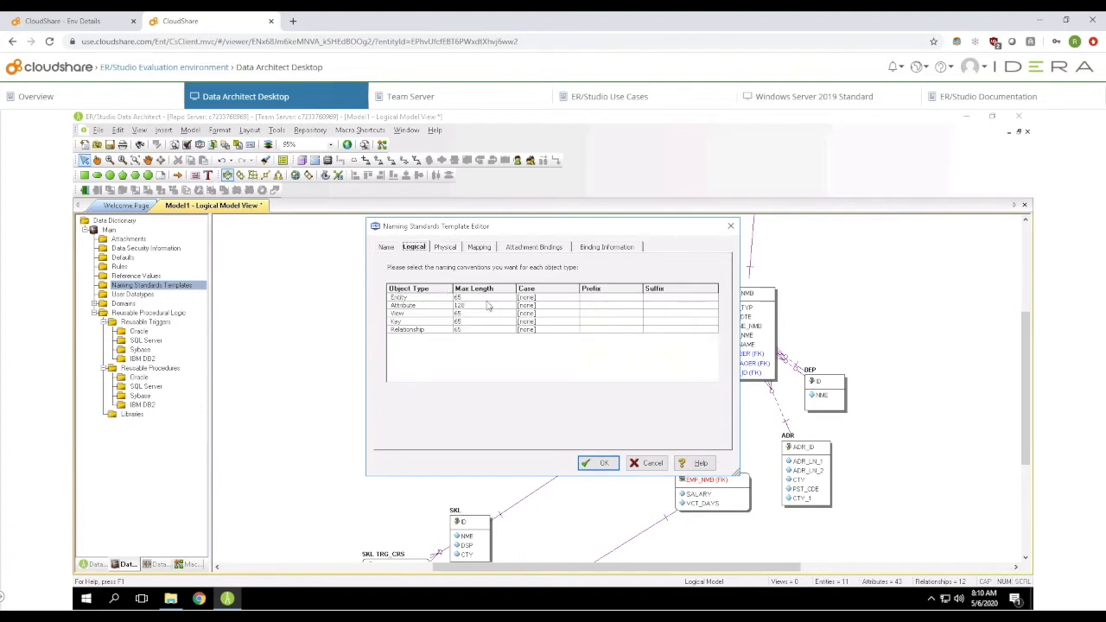
left_click(448, 252)
left_click(422, 251)
Set the template's logical naming case to UpperCamel for both entities and attributes.
left_click(539, 299)
left_click(538, 300)
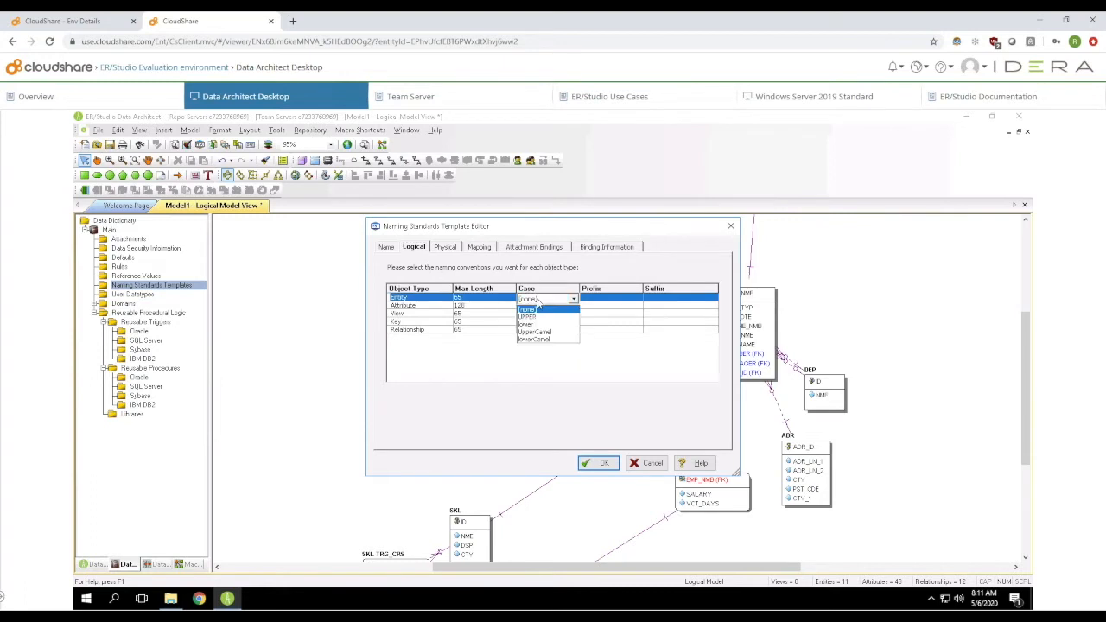
left_click(549, 335)
left_click(540, 307)
left_click(541, 307)
left_click(550, 345)
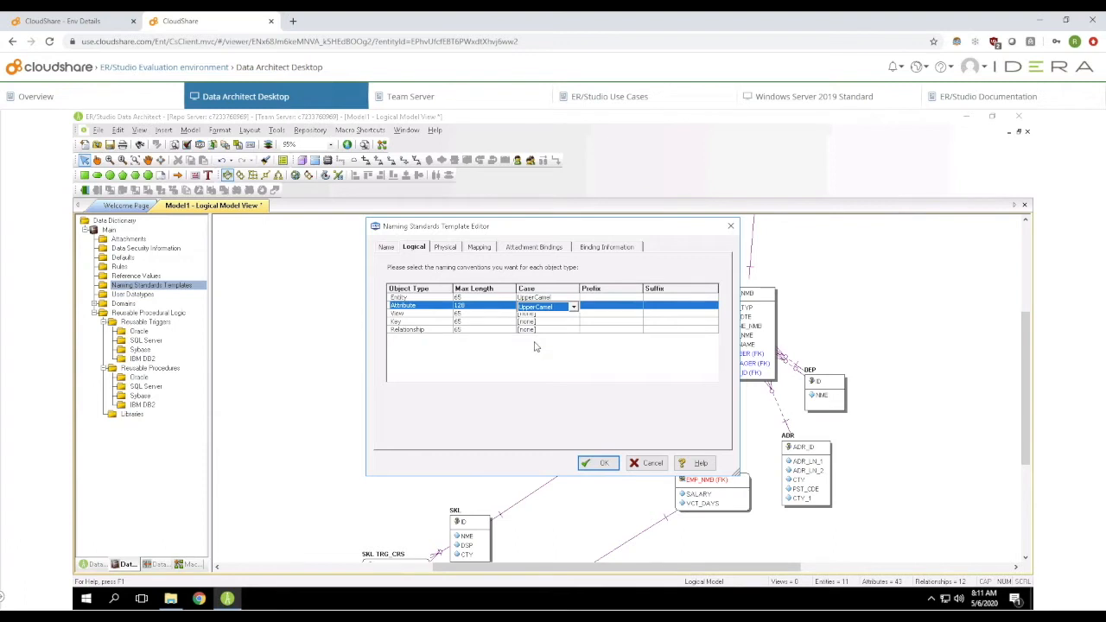
left_click(533, 370)
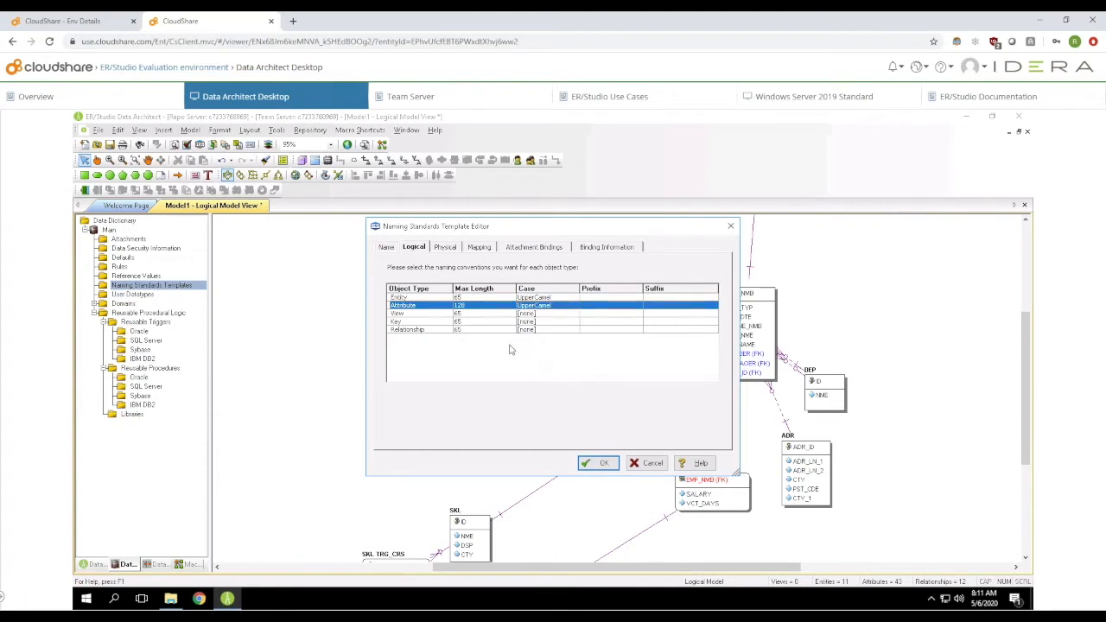
Check the template's physical conventions, abbreviation mappings, word separators and invalid-character list, and save the template.
left_click(443, 249)
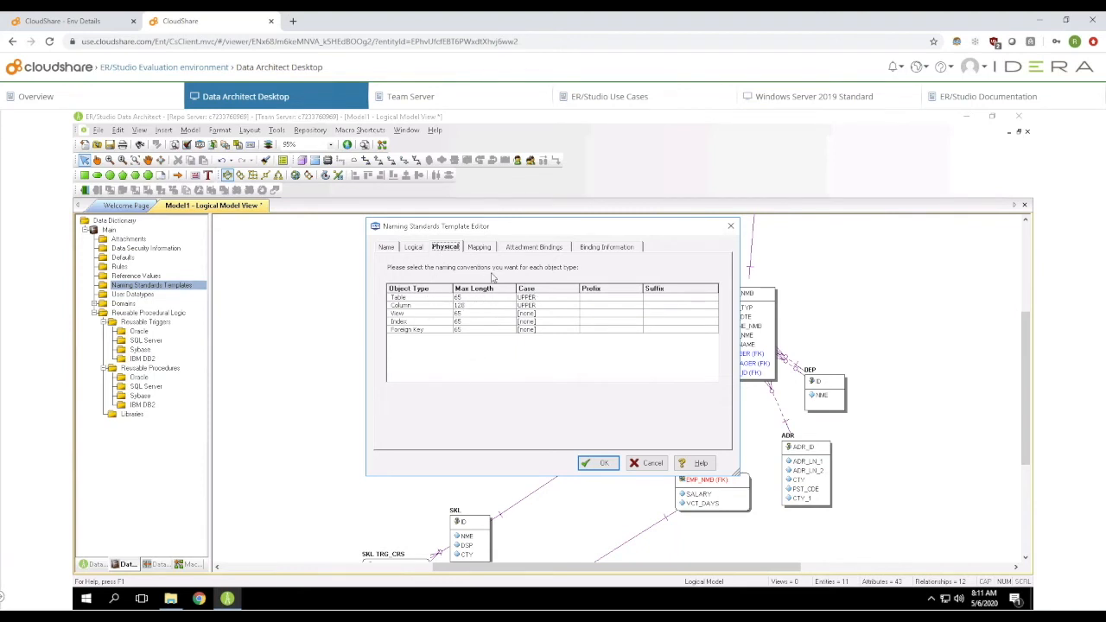
left_click(480, 247)
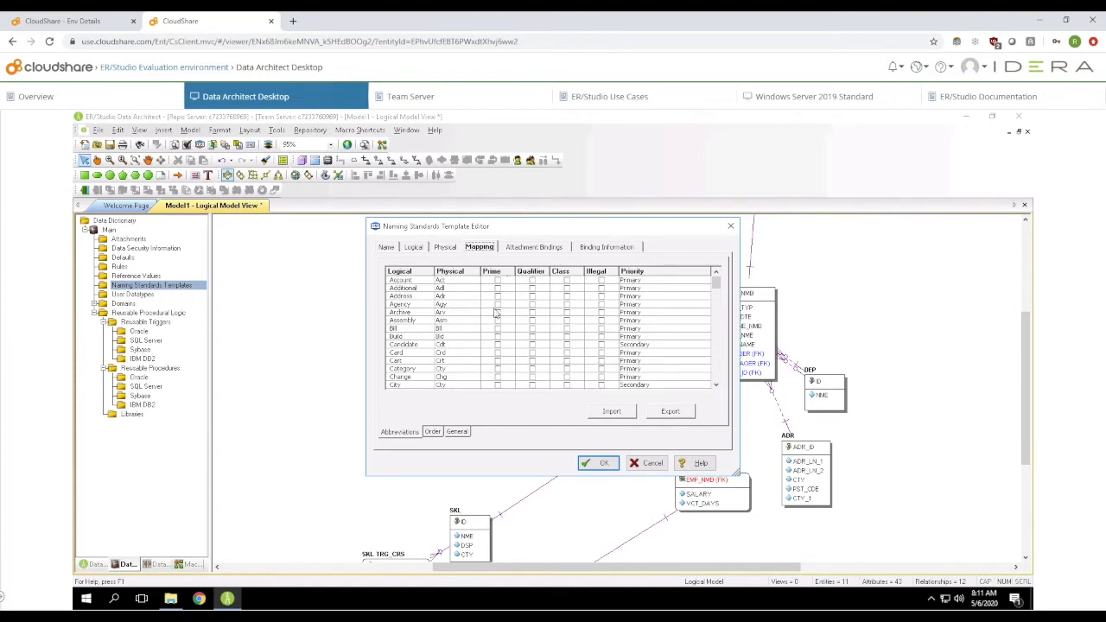
left_click(460, 433)
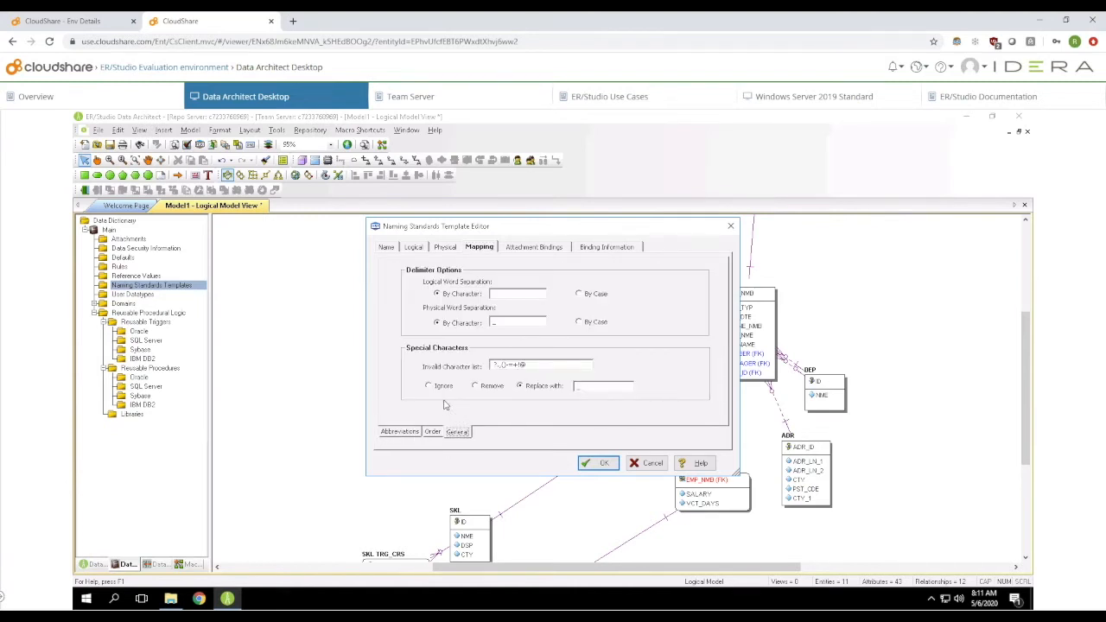
double_click(494, 322)
left_click_drag(541, 366, 414, 365)
left_click(600, 464)
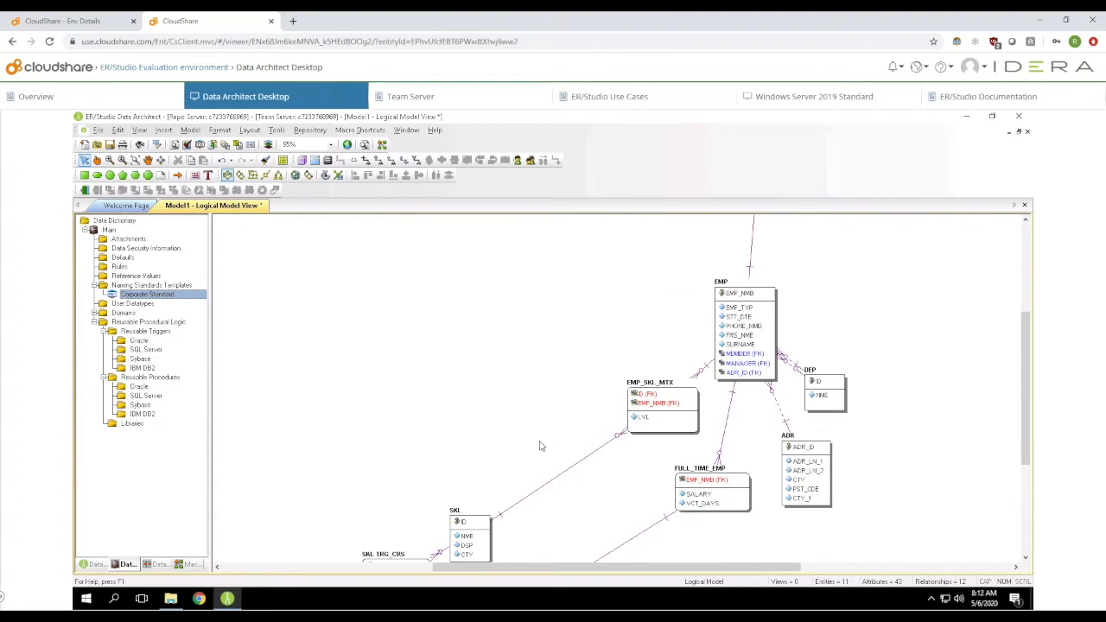
Start the Naming Standards Utility on the logical Main Model and choose Corporate Standard as the default template.
left_click(91, 565)
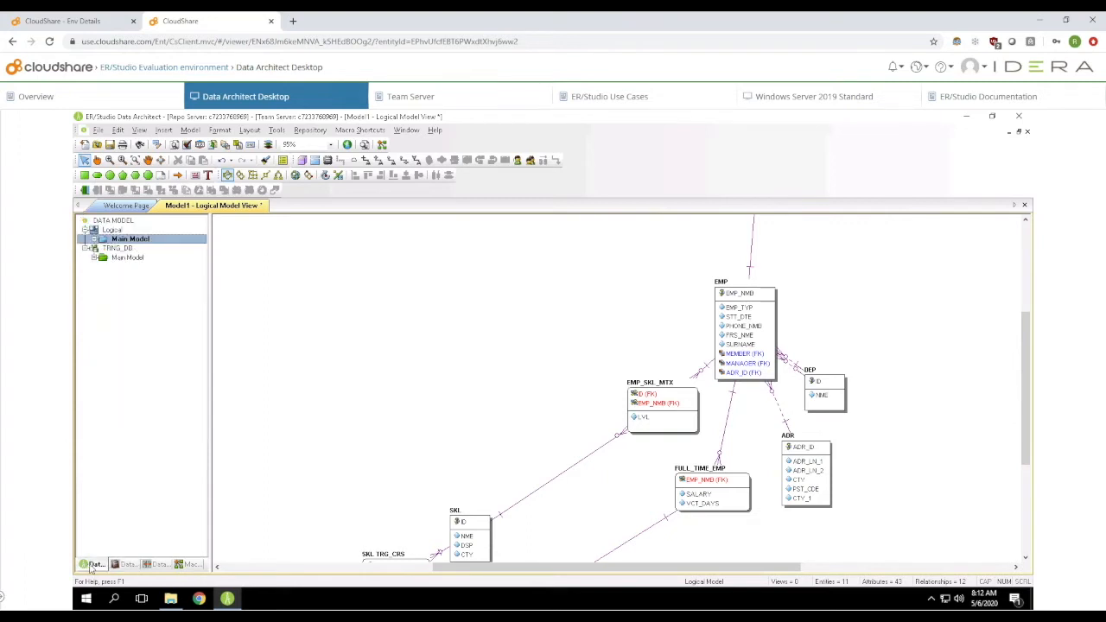
right_click(152, 248)
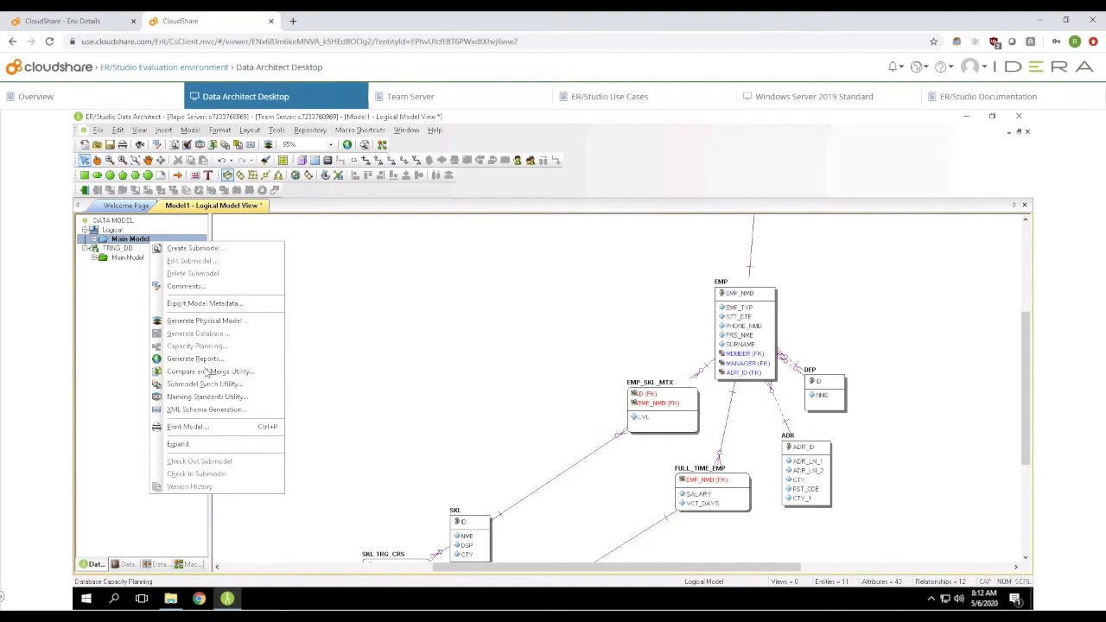
left_click(209, 397)
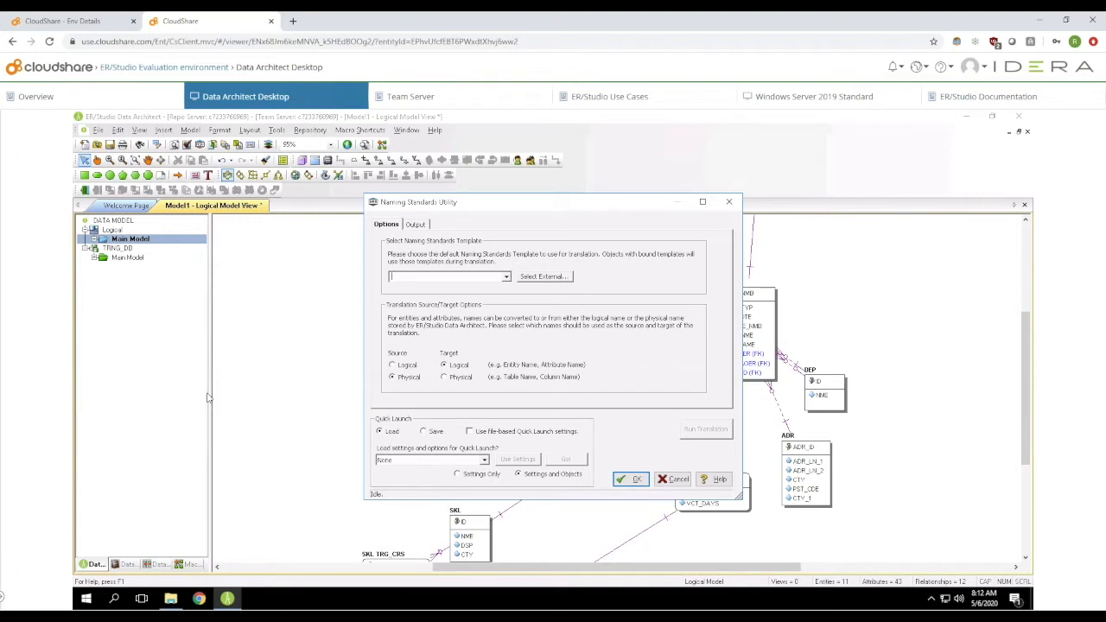
left_click(506, 278)
left_click(501, 288)
Select all objects of the logical model for output and run the physical-to-logical name translation.
left_click(417, 226)
left_click(425, 248)
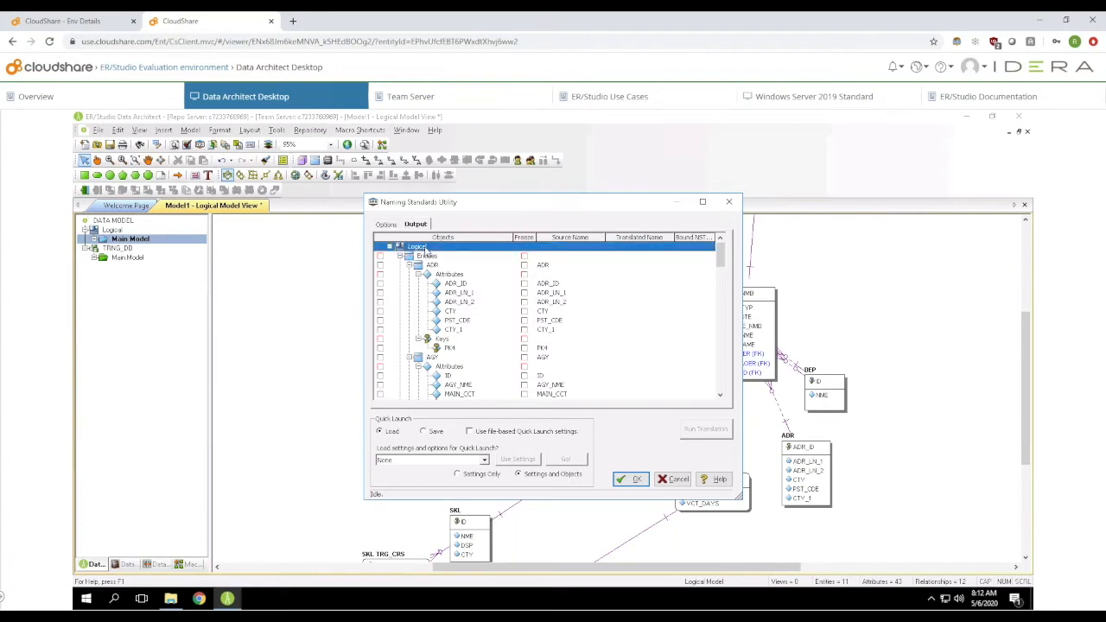
right_click(425, 248)
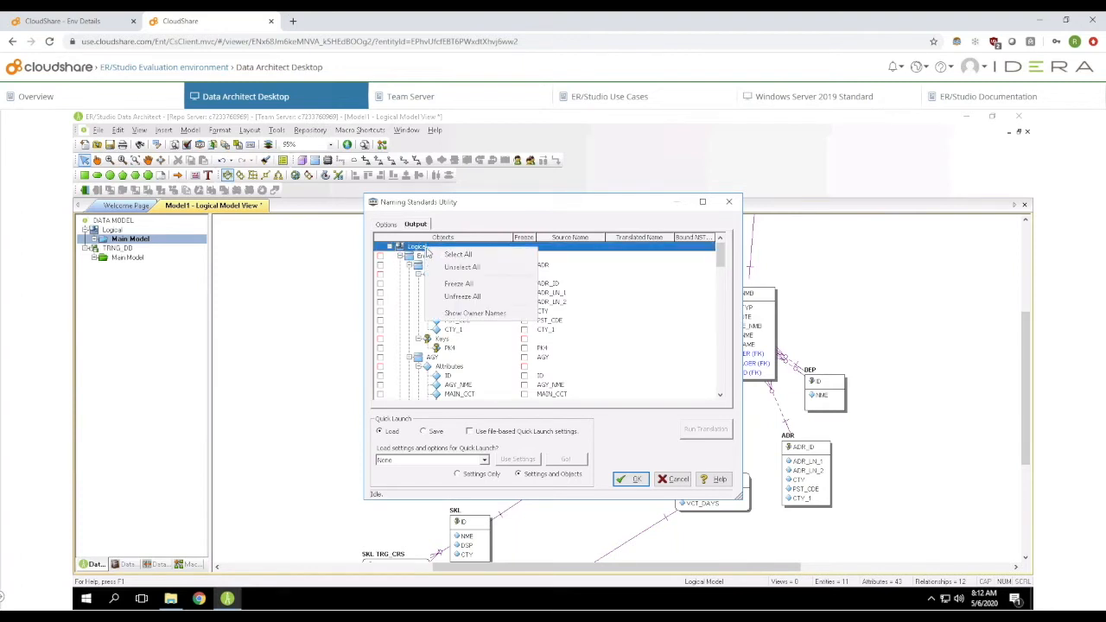
left_click(451, 256)
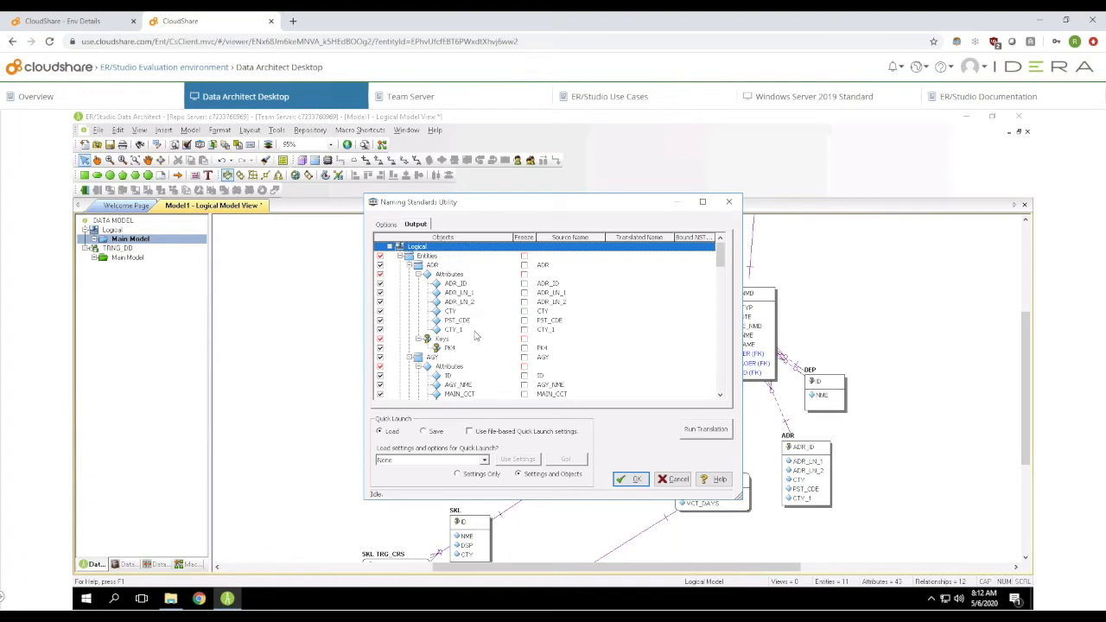
left_click(692, 430)
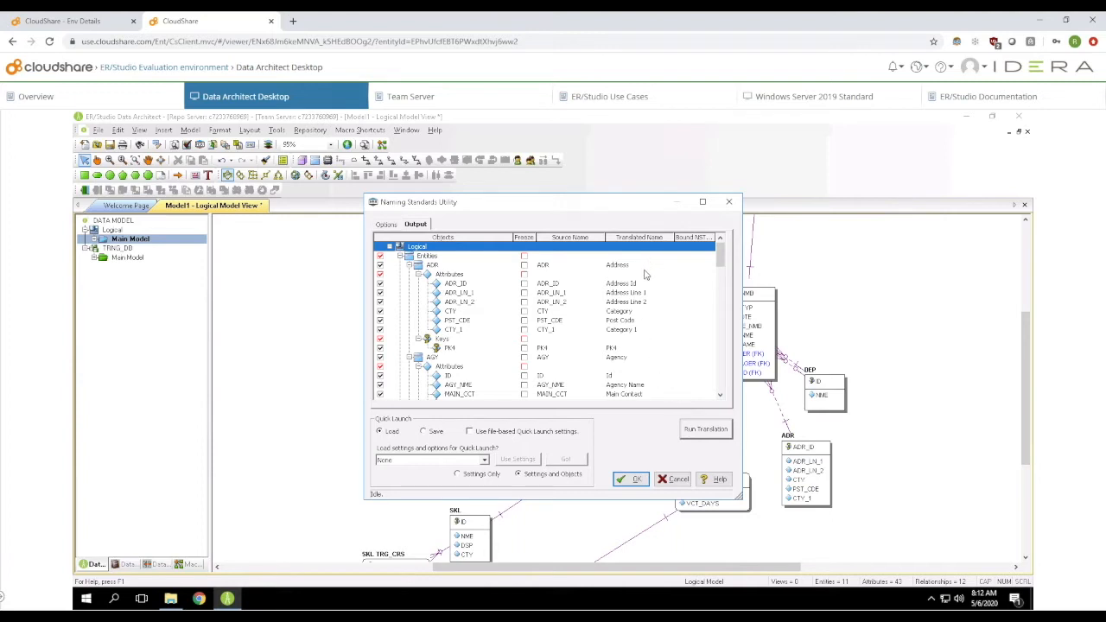
Look through the translated names of the entities, attributes and keys, and apply them to the logical model.
scroll(648, 275, "down", 5)
scroll(660, 296, "down", 6)
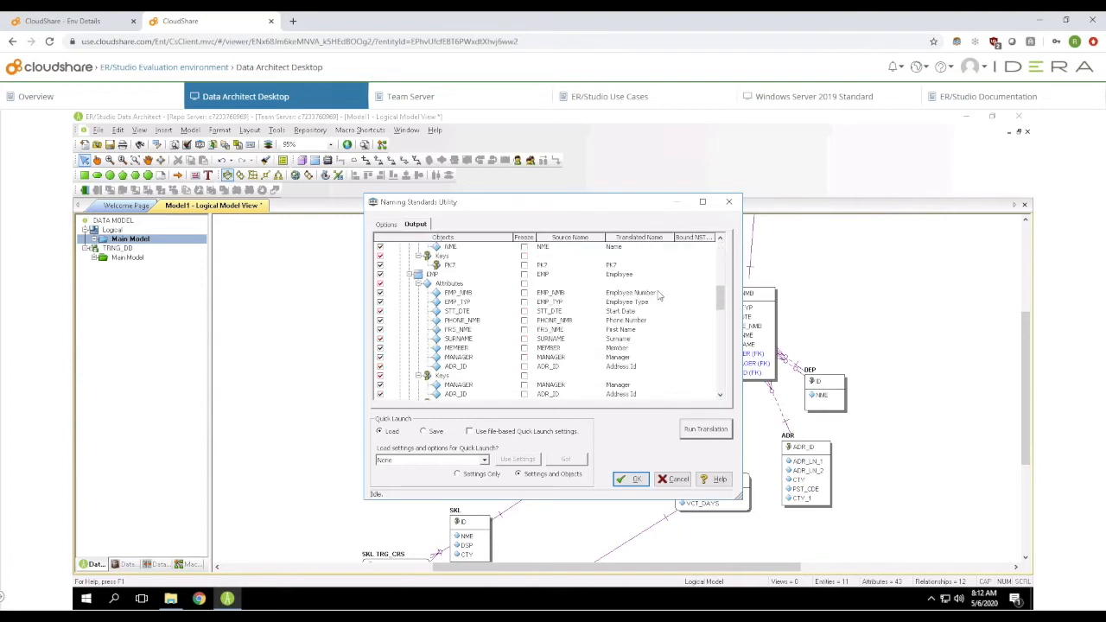
scroll(656, 291, "up", 5)
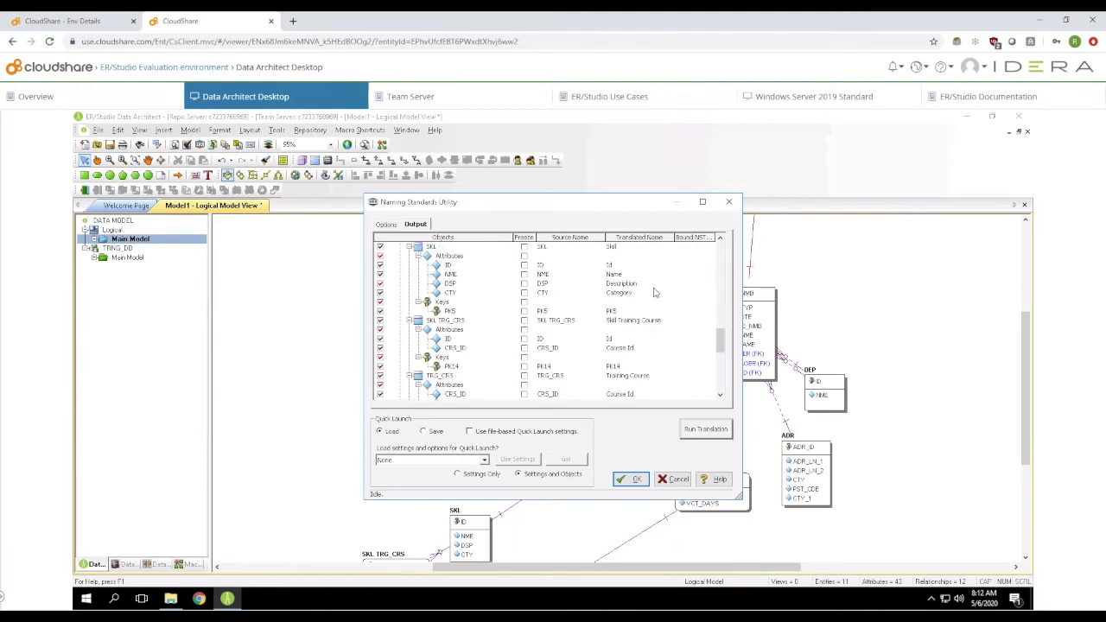
scroll(654, 286, "up", 6)
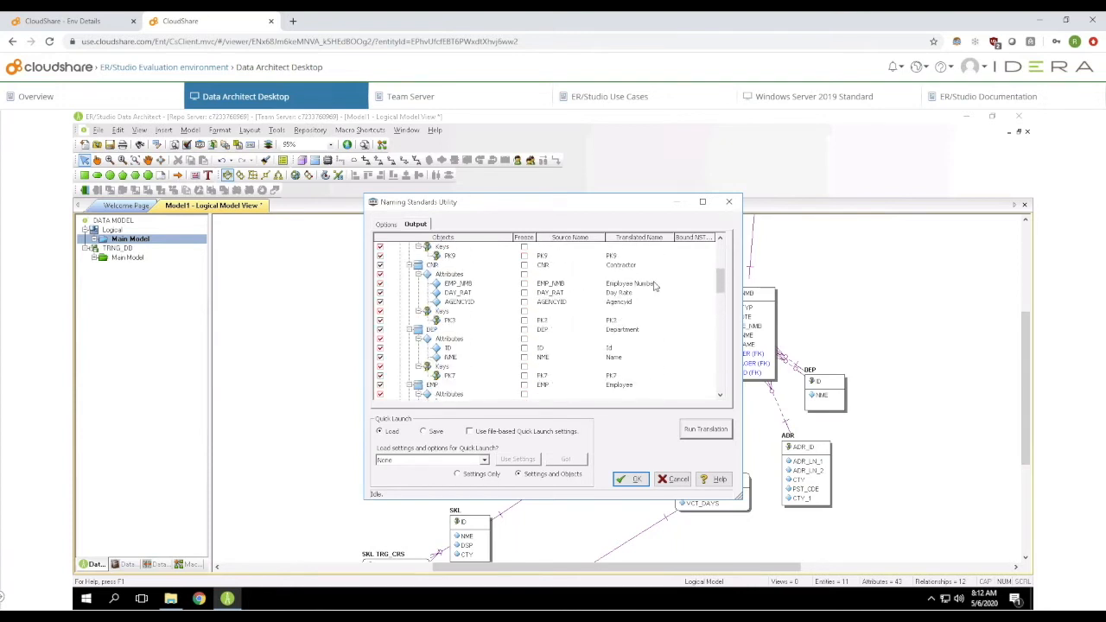
scroll(655, 284, "down", 6)
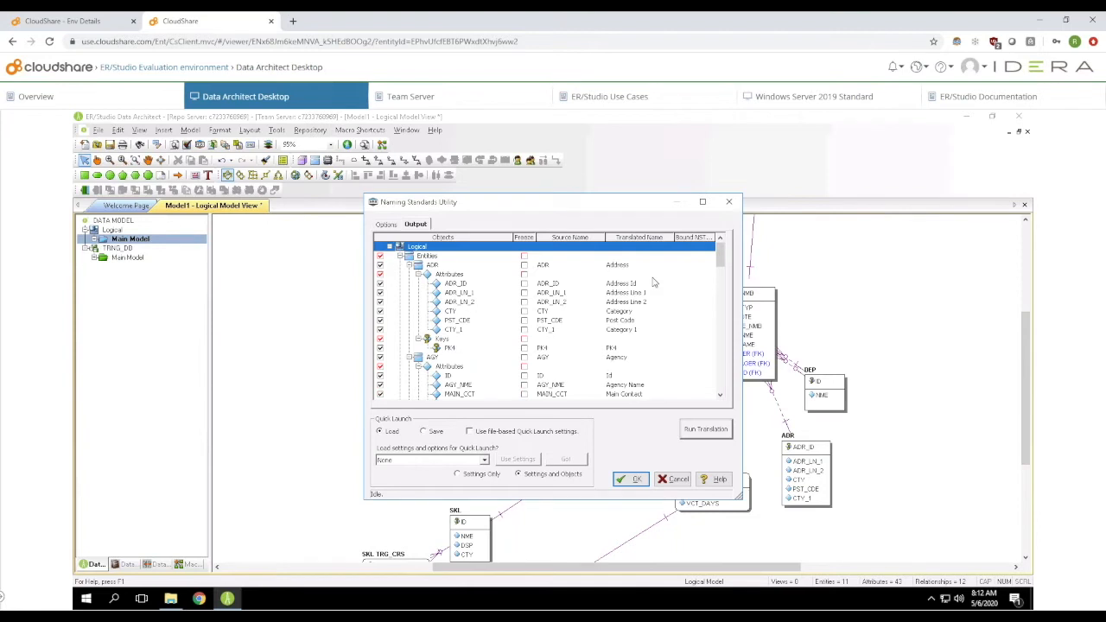
scroll(655, 281, "down", 4)
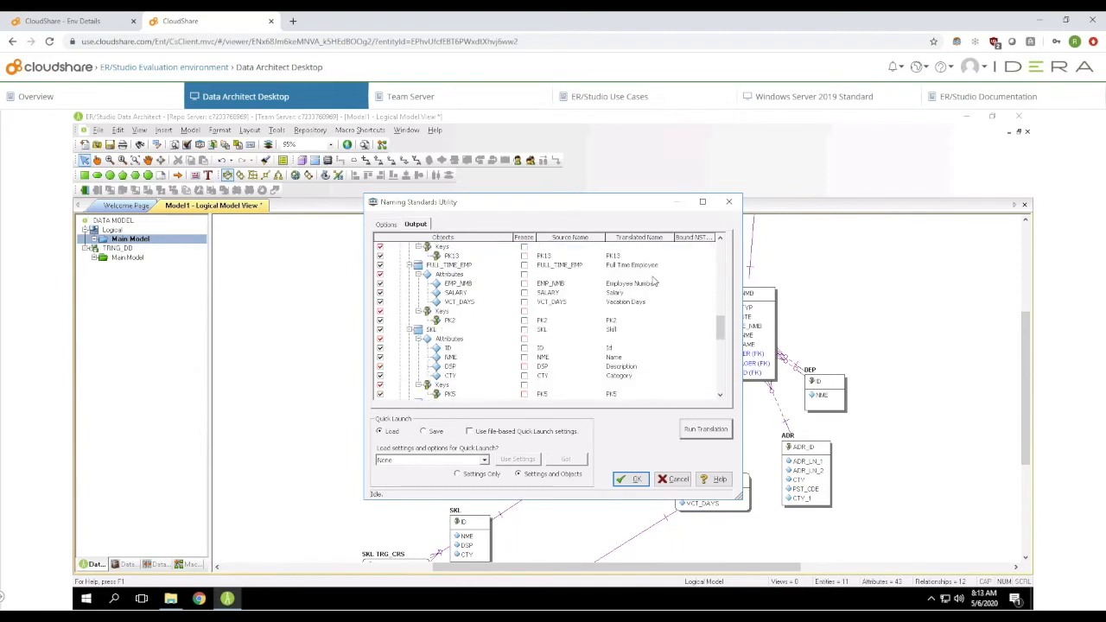
scroll(654, 285, "up", 3)
left_click(630, 480)
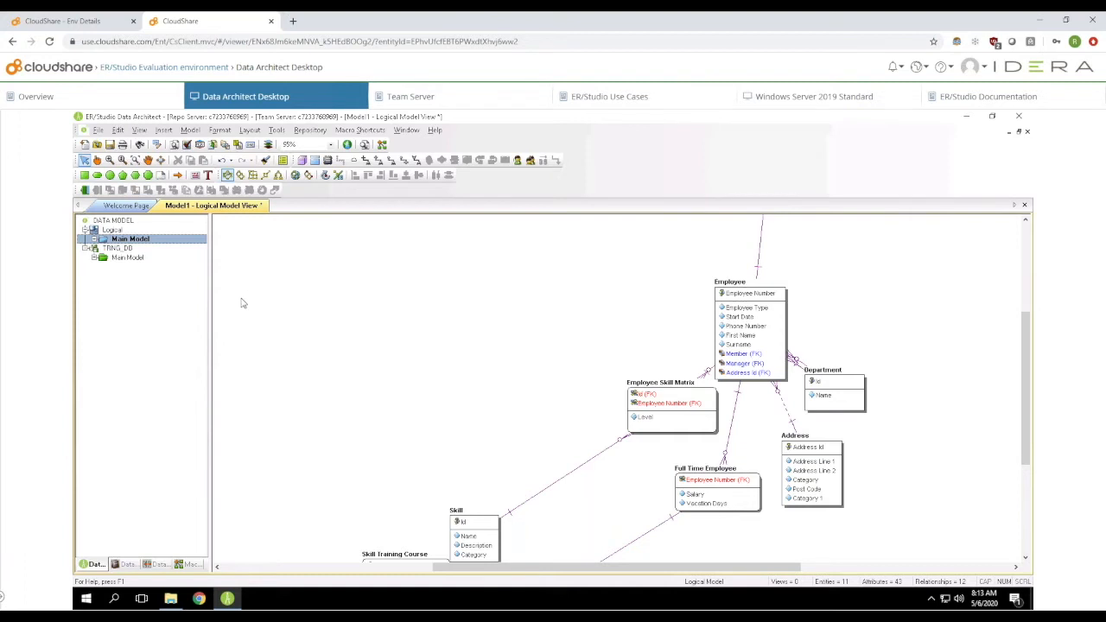
Create a new attachment type named Enterprise in the data dictionary.
left_click(133, 564)
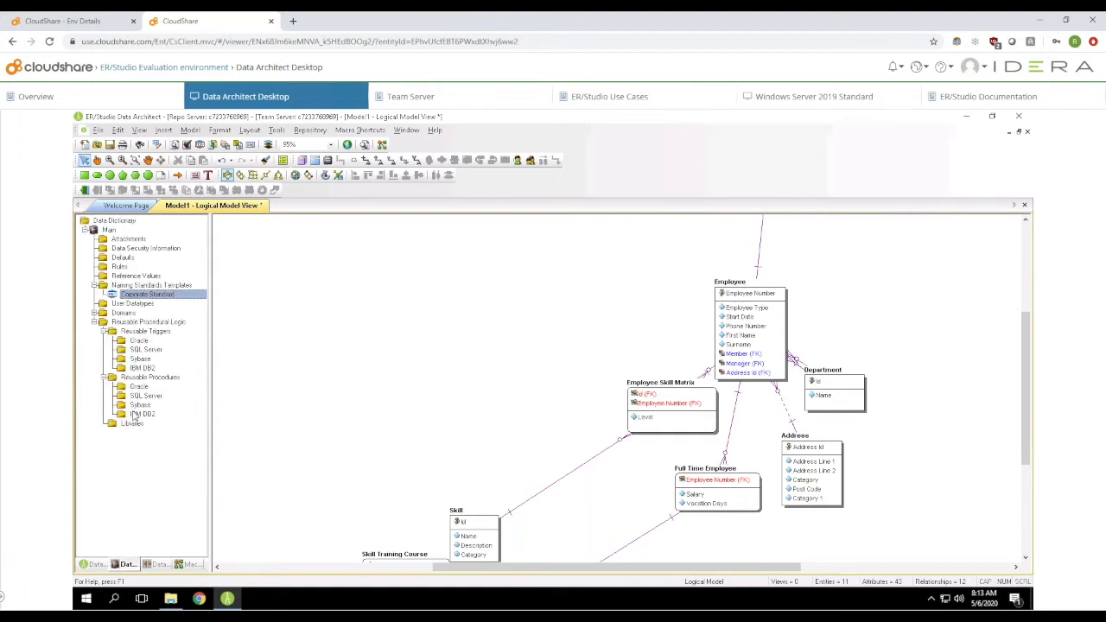
right_click(141, 242)
left_click(159, 247)
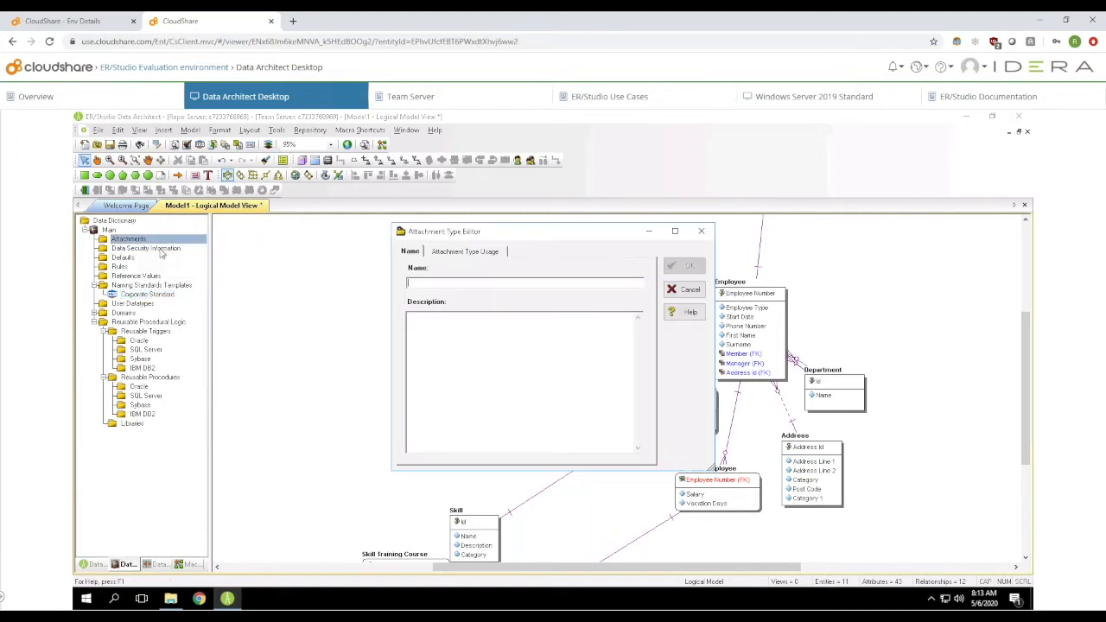
type("Ent")
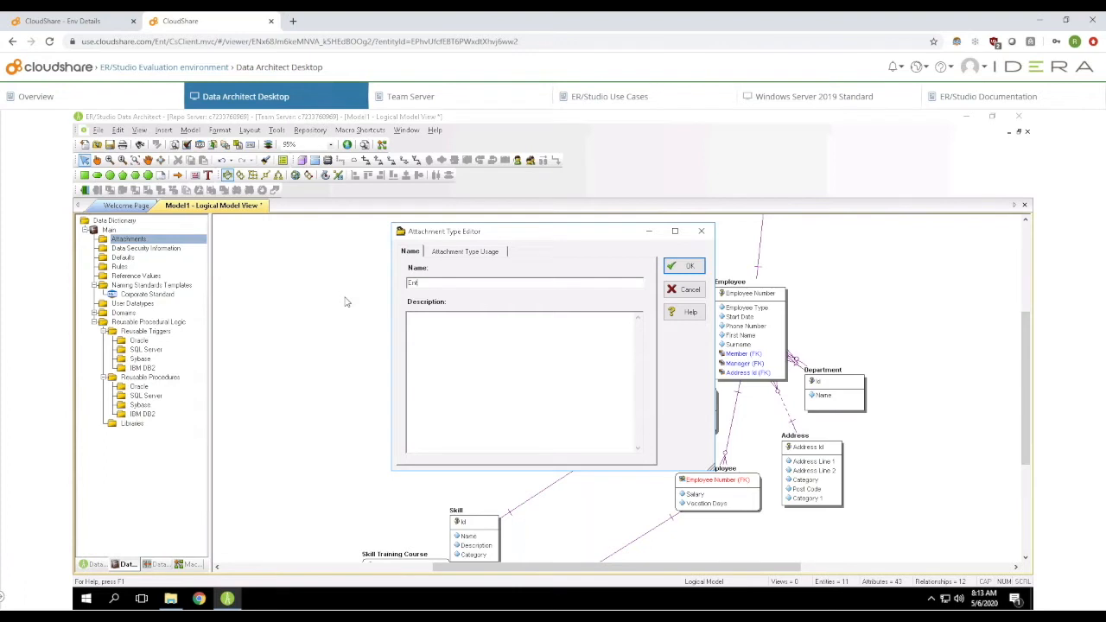
type("erprise")
left_click(672, 268)
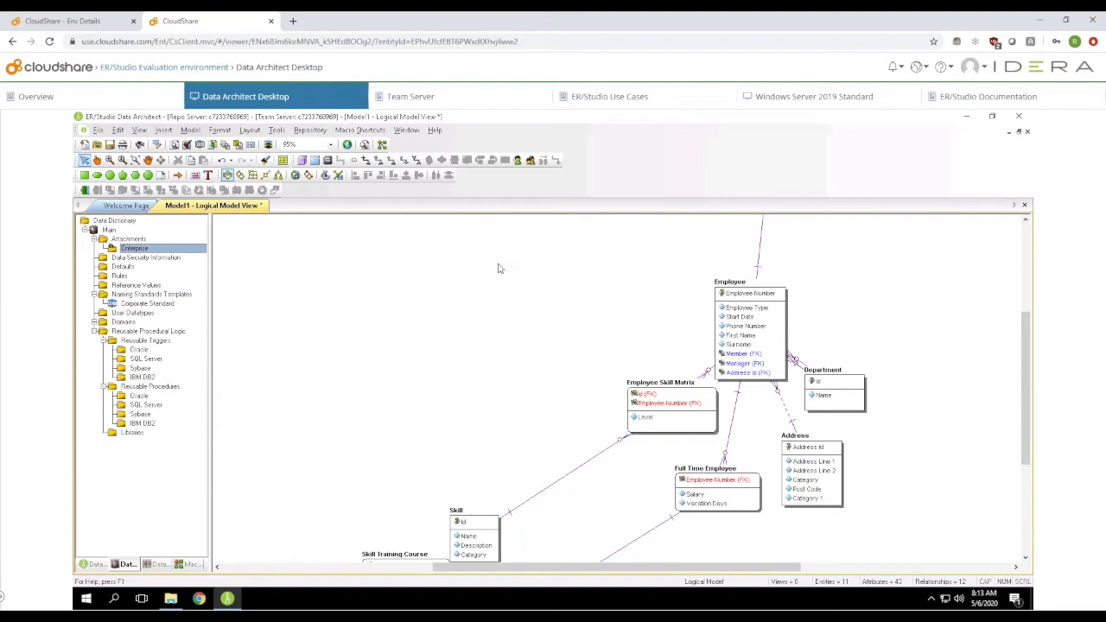
Add an attachment named Enterprise Table under Enterprise, described as "Table as part of HR's Canonical Model", keeping the Text data type.
right_click(172, 256)
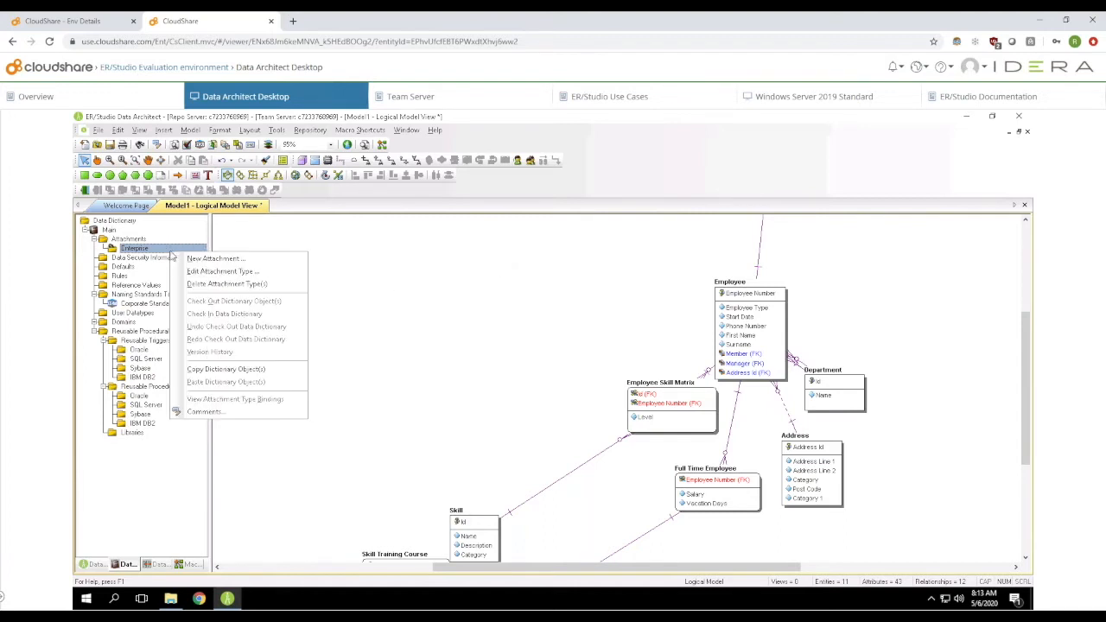
left_click(192, 260)
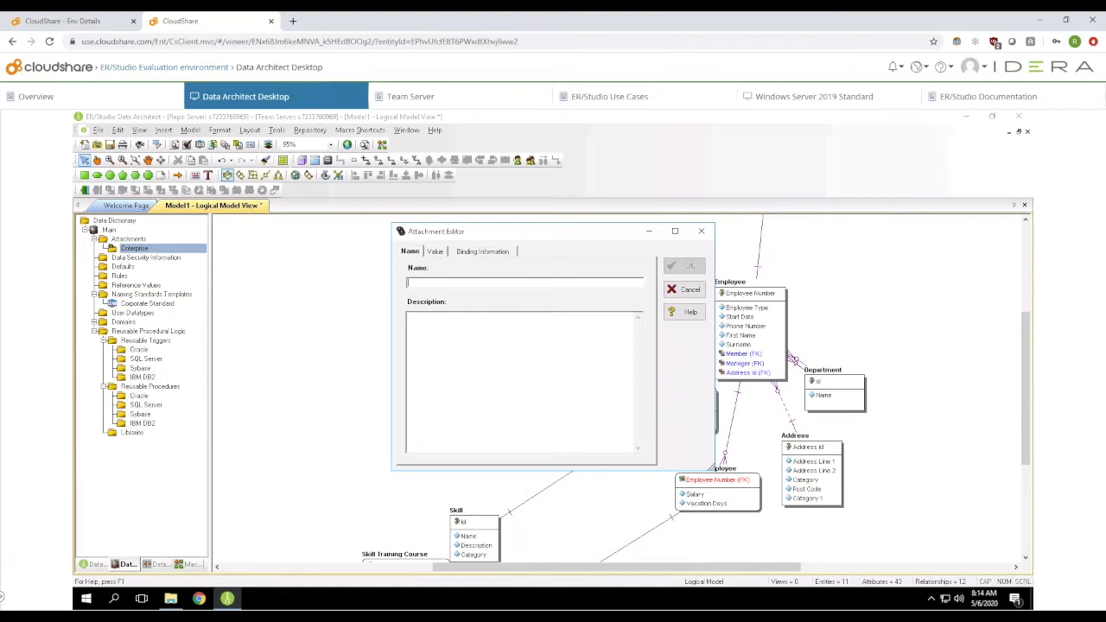
type("Enter")
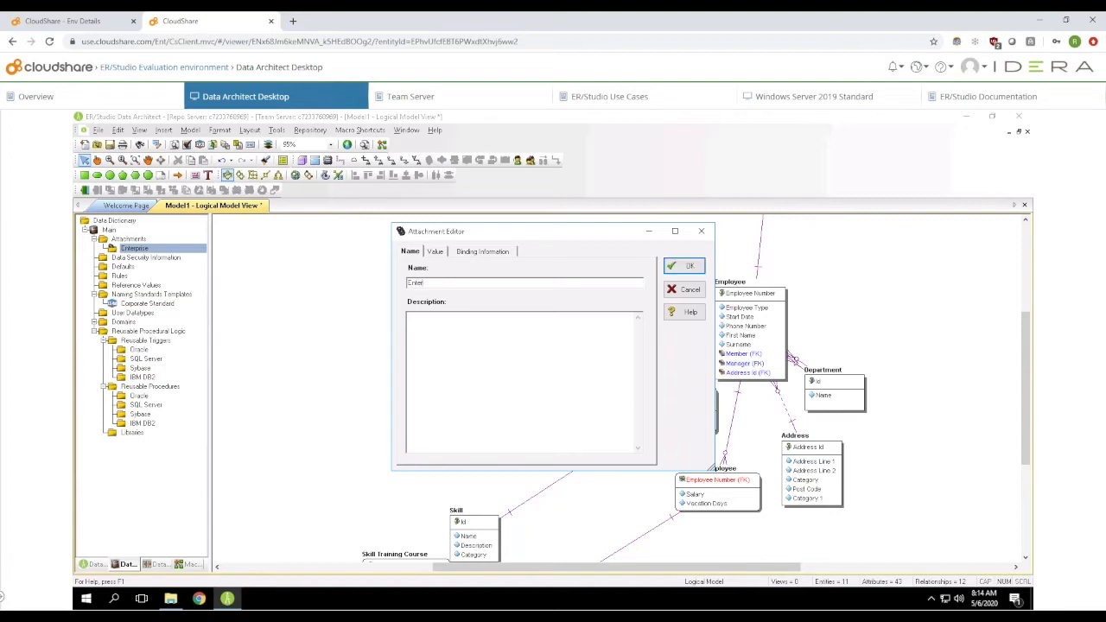
type("prise TableTable as part of HR's Canonical Model")
left_click(434, 252)
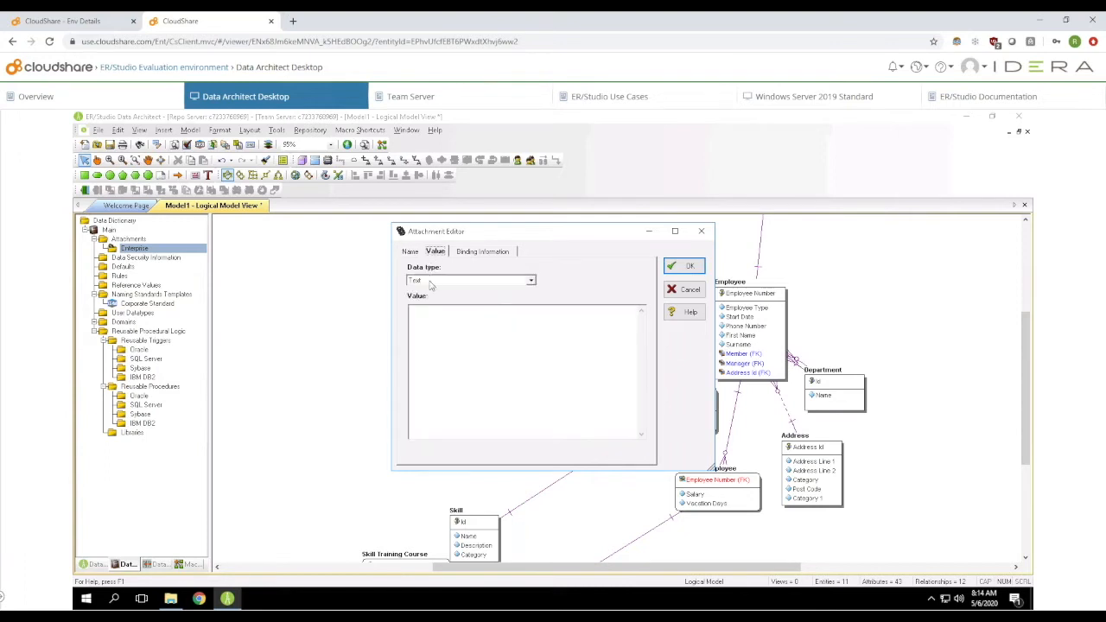
left_click(430, 281)
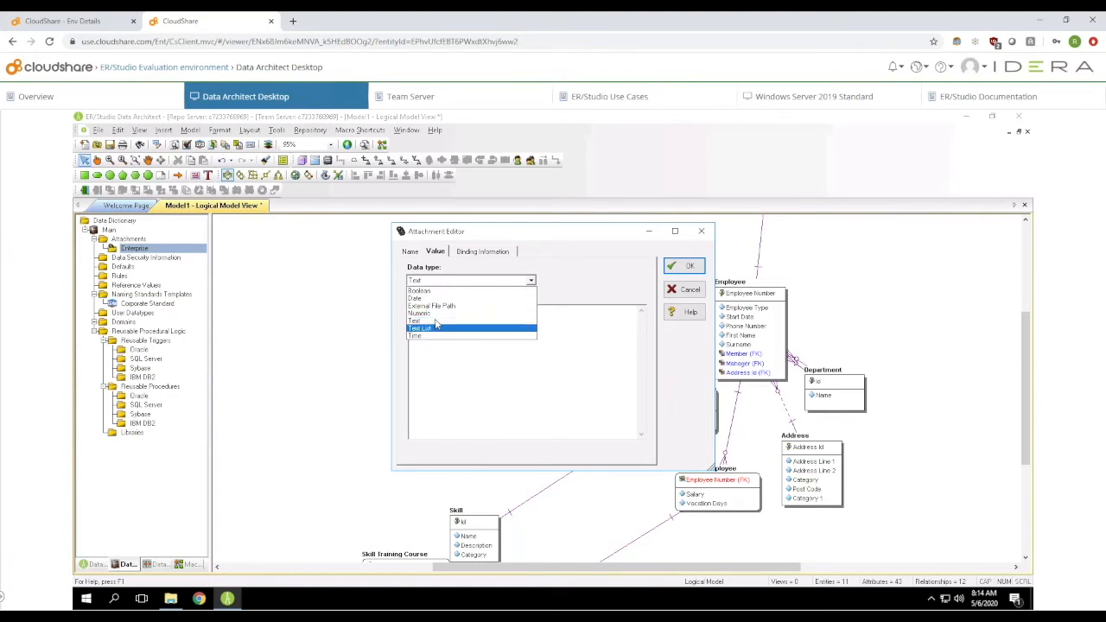
left_click(532, 401)
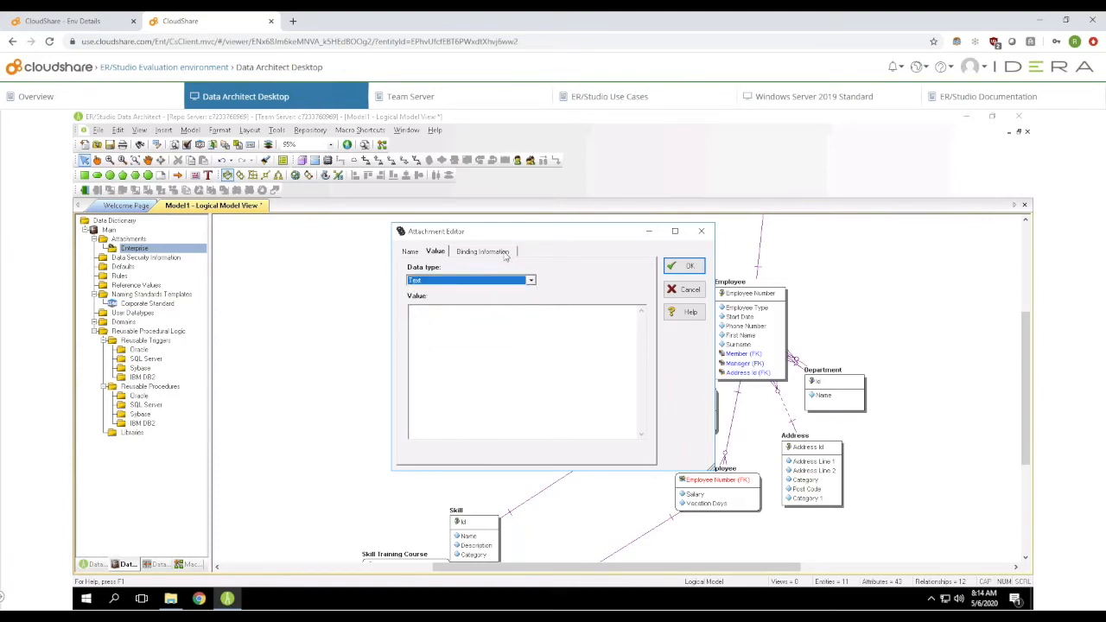
Bind the Enterprise Table attachment to all entities of the logical model and save it.
left_click(506, 253)
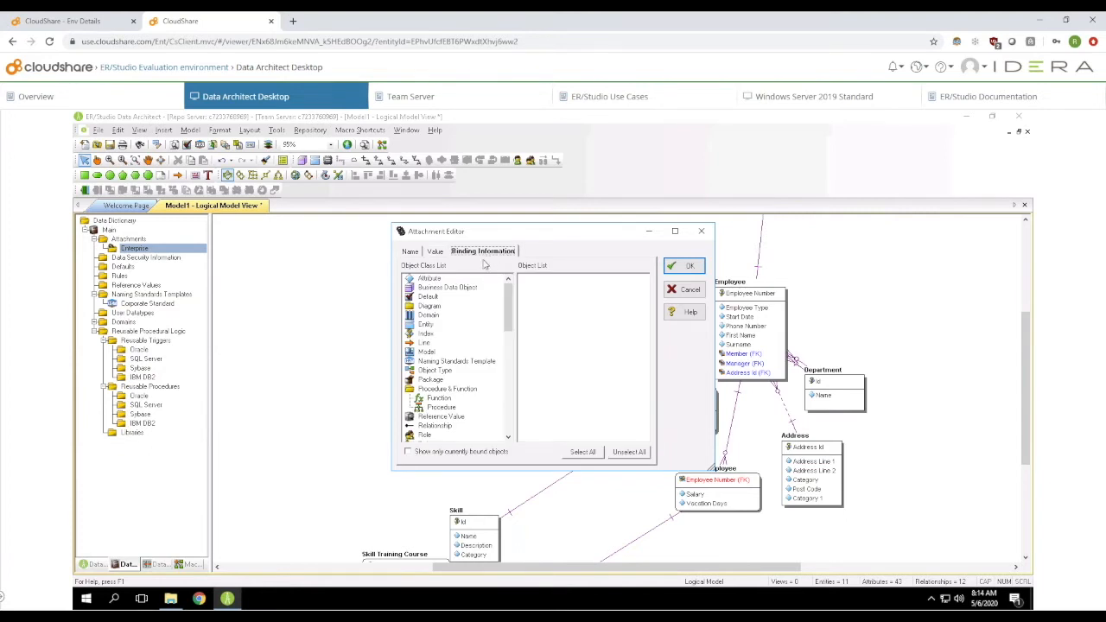
left_click(423, 325)
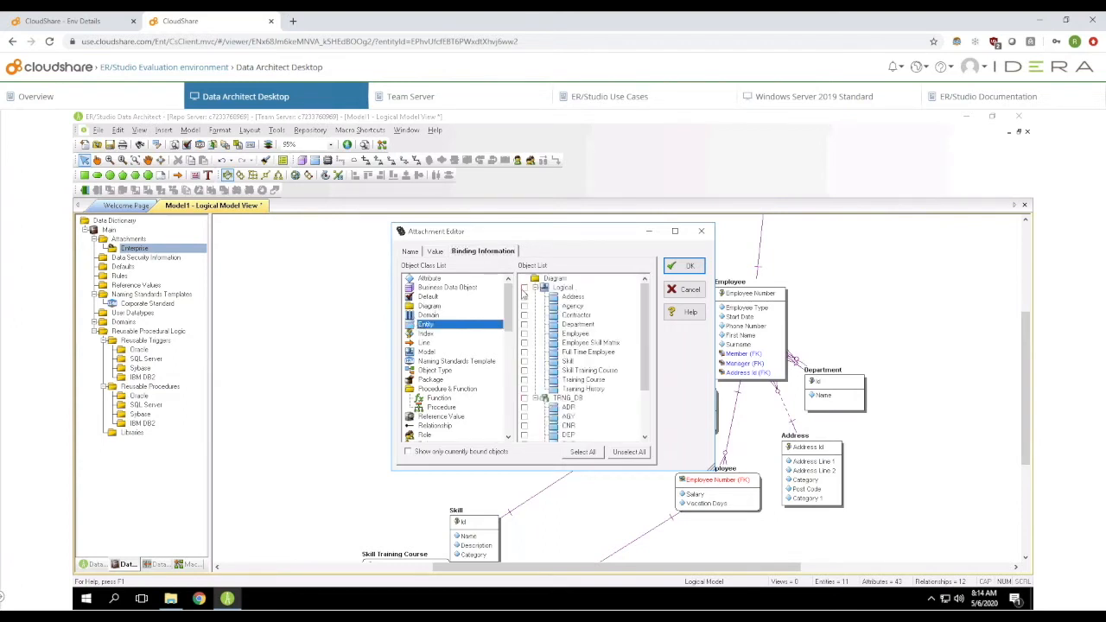
left_click(524, 288)
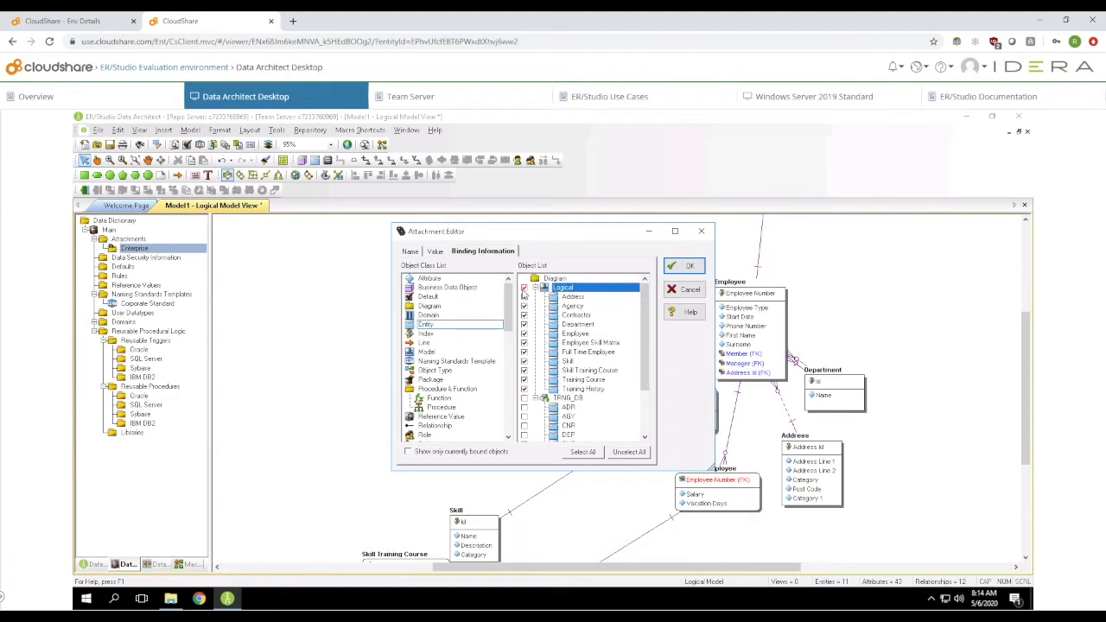
left_click(692, 268)
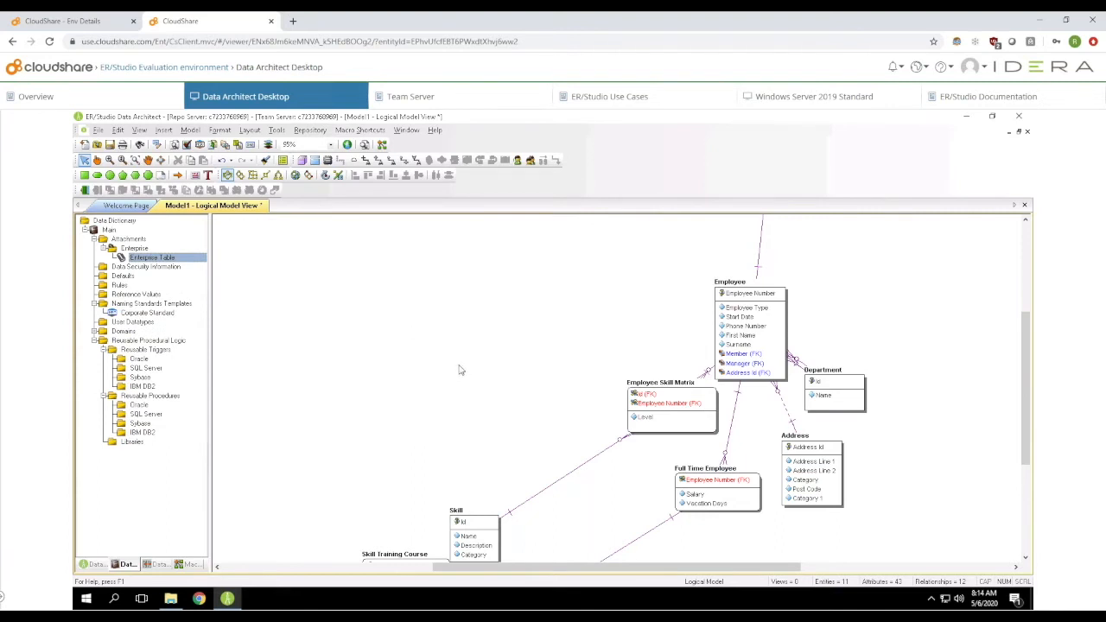
Generate the default data security information and delete the NOTE paragraph from the Privacy Level property's description.
right_click(149, 268)
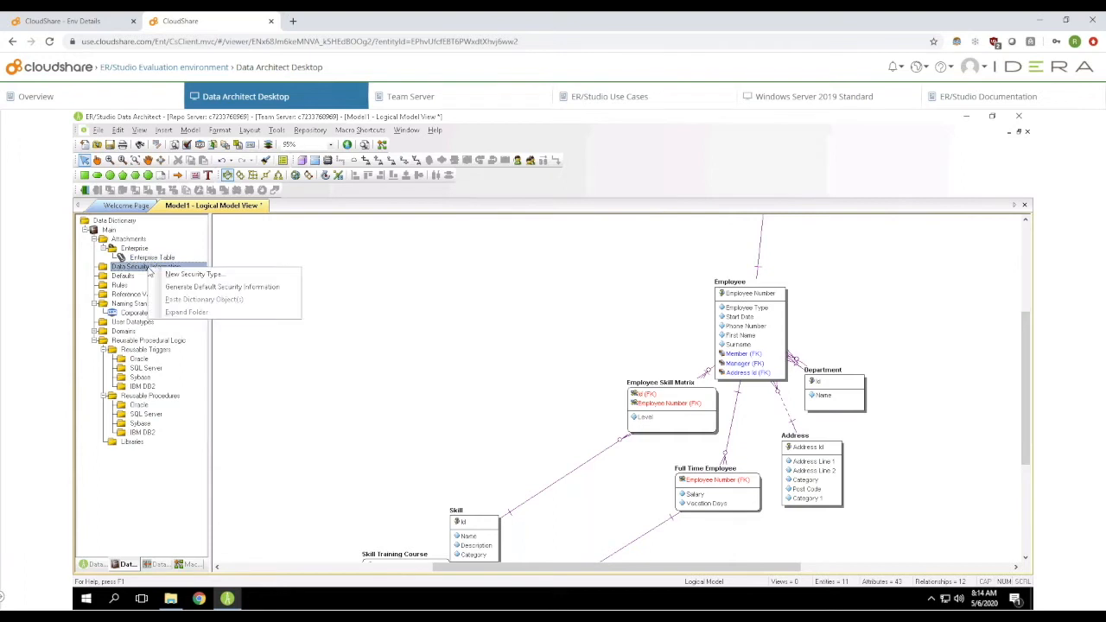
left_click(200, 286)
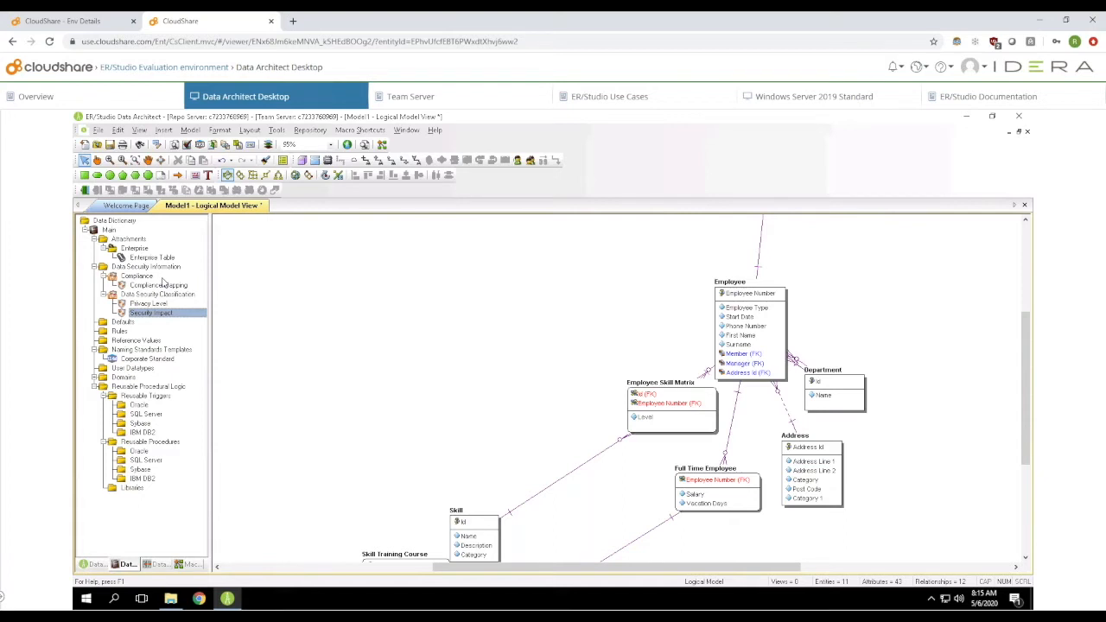
double_click(147, 304)
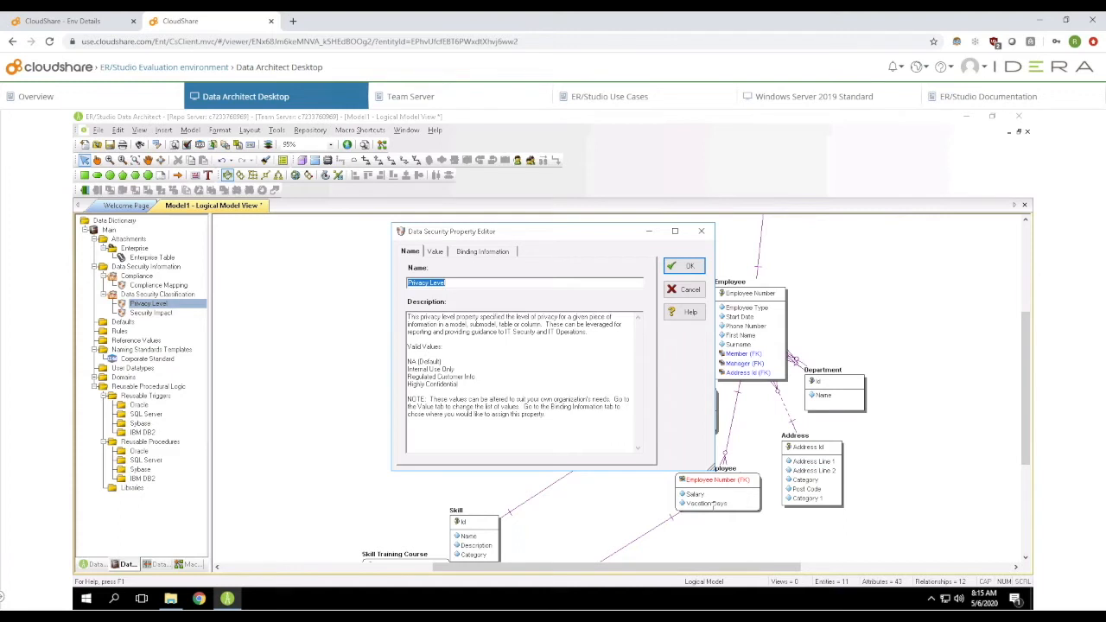
left_click_drag(600, 419, 376, 406)
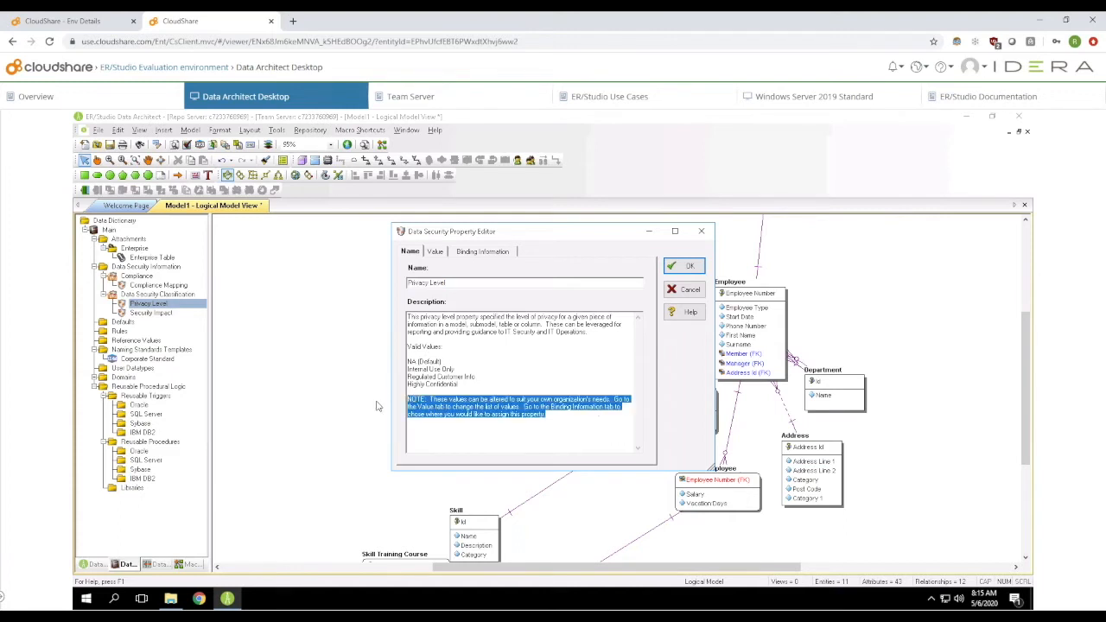
key("Delete")
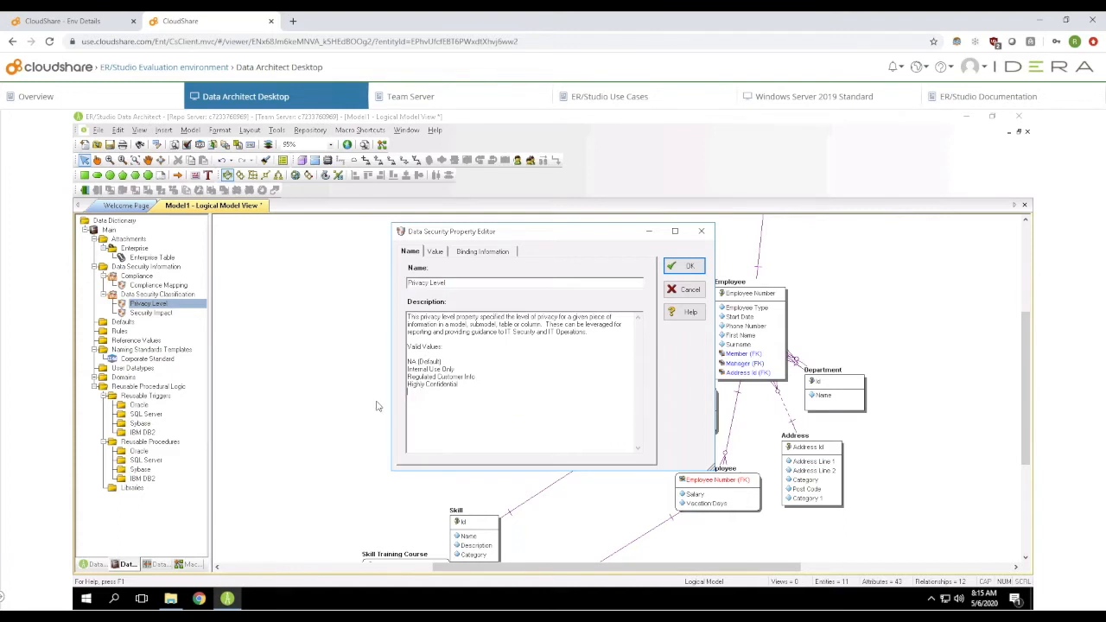
Make Internal Use Only the default Privacy Level value and bind the property to all entities of the logical model.
left_click(436, 252)
left_click(452, 322)
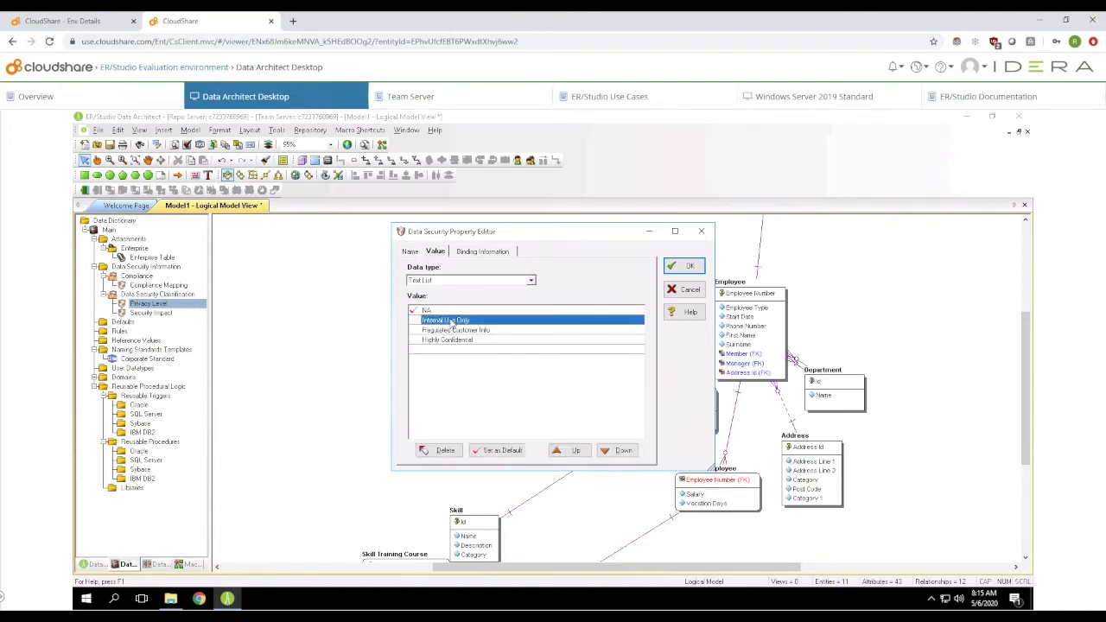
left_click(495, 452)
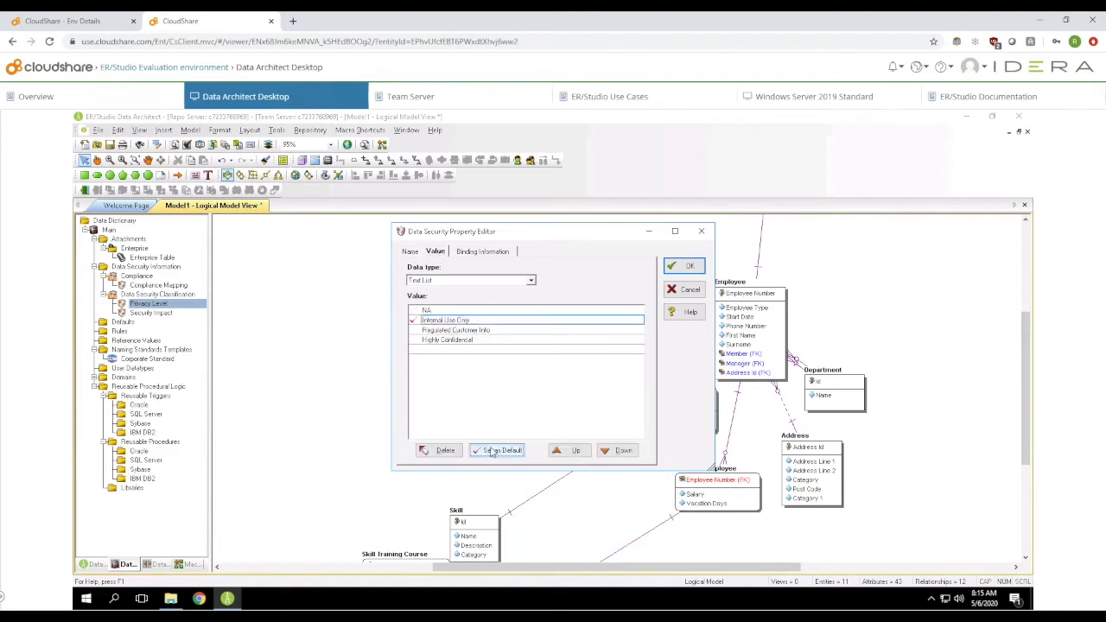
left_click(481, 251)
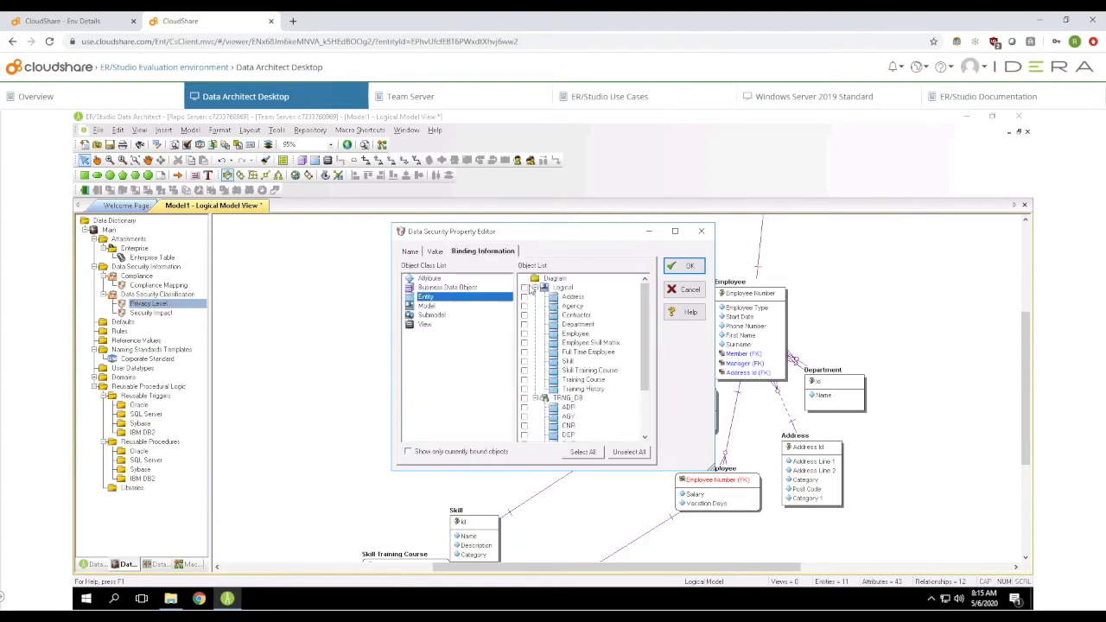
left_click(525, 288)
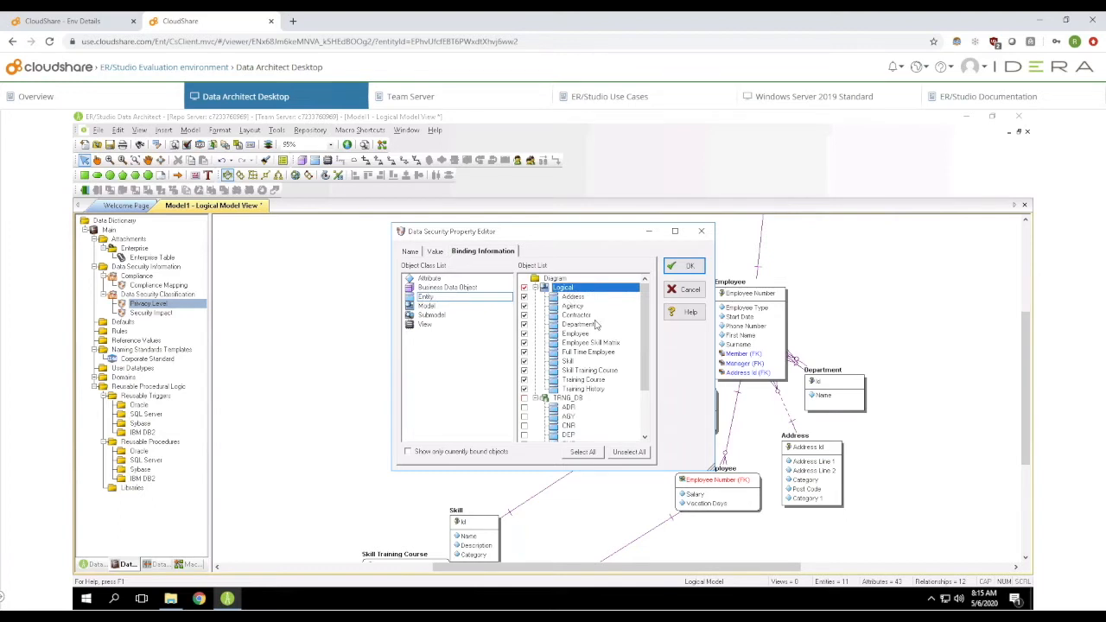
left_click(689, 268)
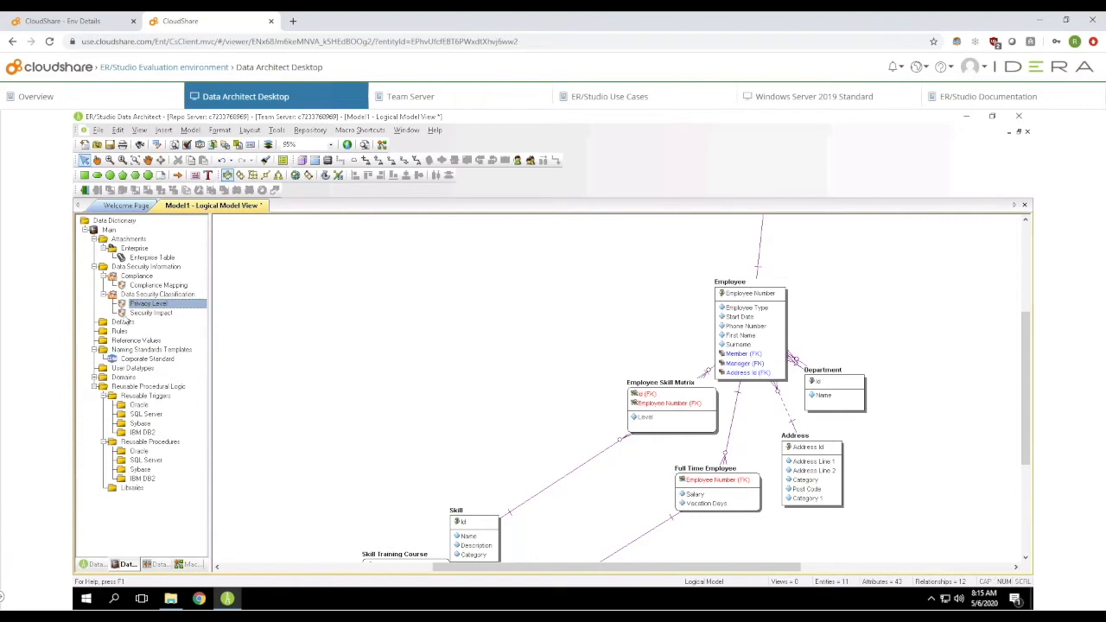
Bind the Security Impact property to all entities of the logical model, keeping None as its default value.
double_click(152, 314)
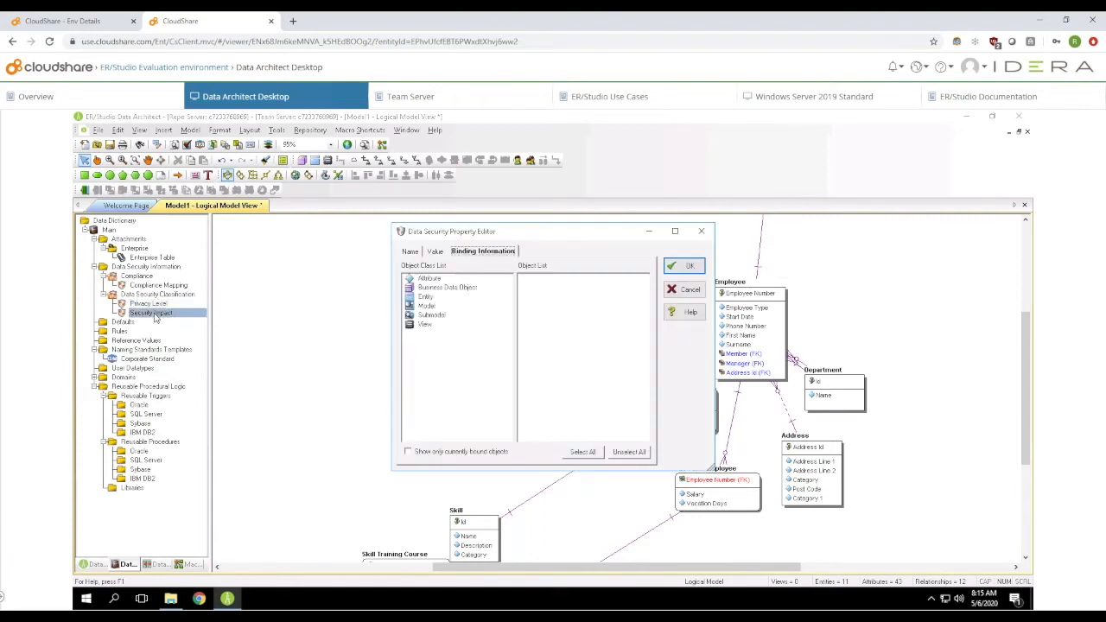
left_click(425, 297)
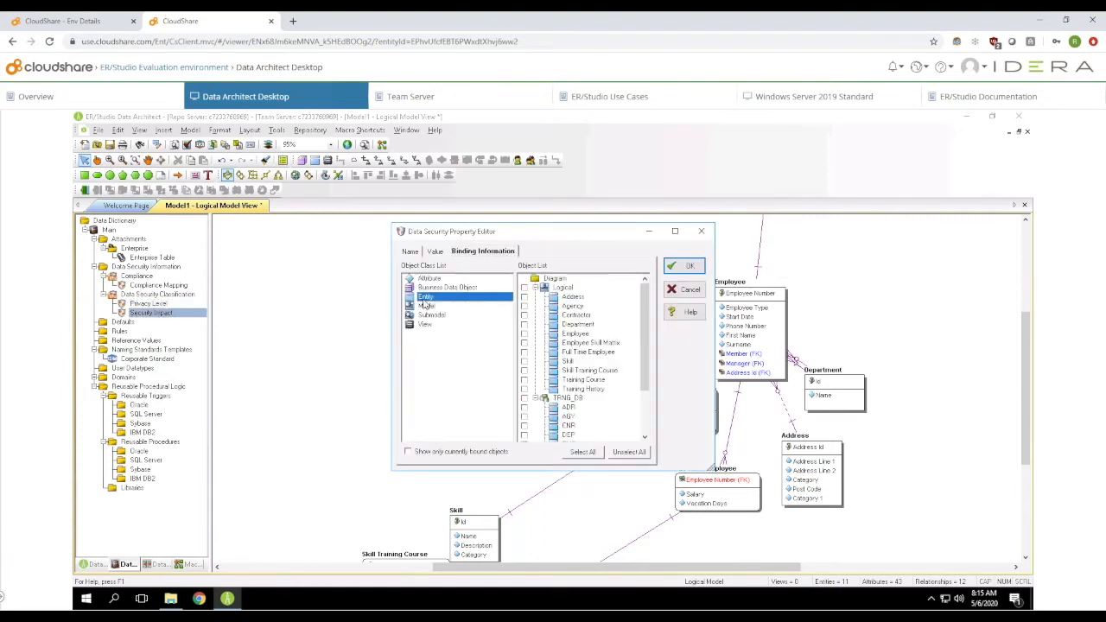
left_click(435, 251)
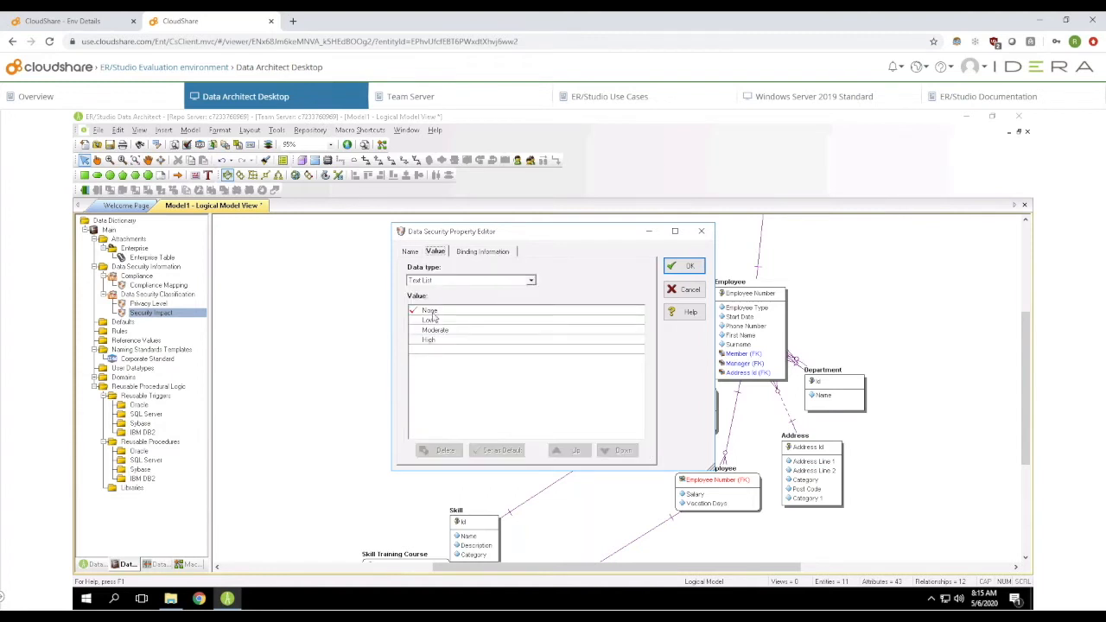
left_click(479, 252)
left_click(524, 288)
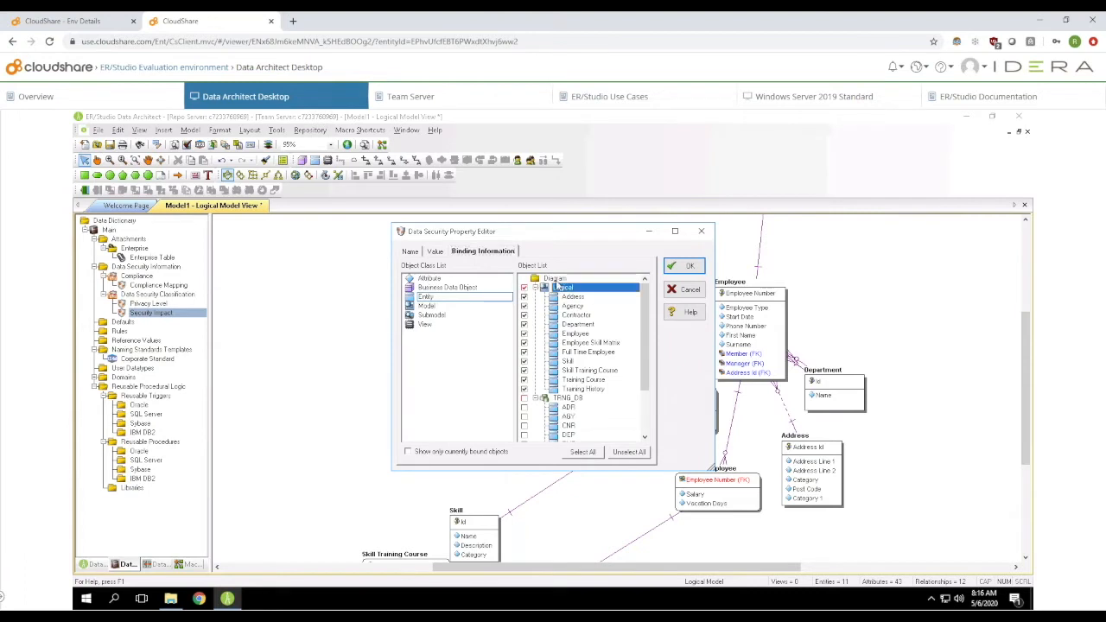
left_click(685, 268)
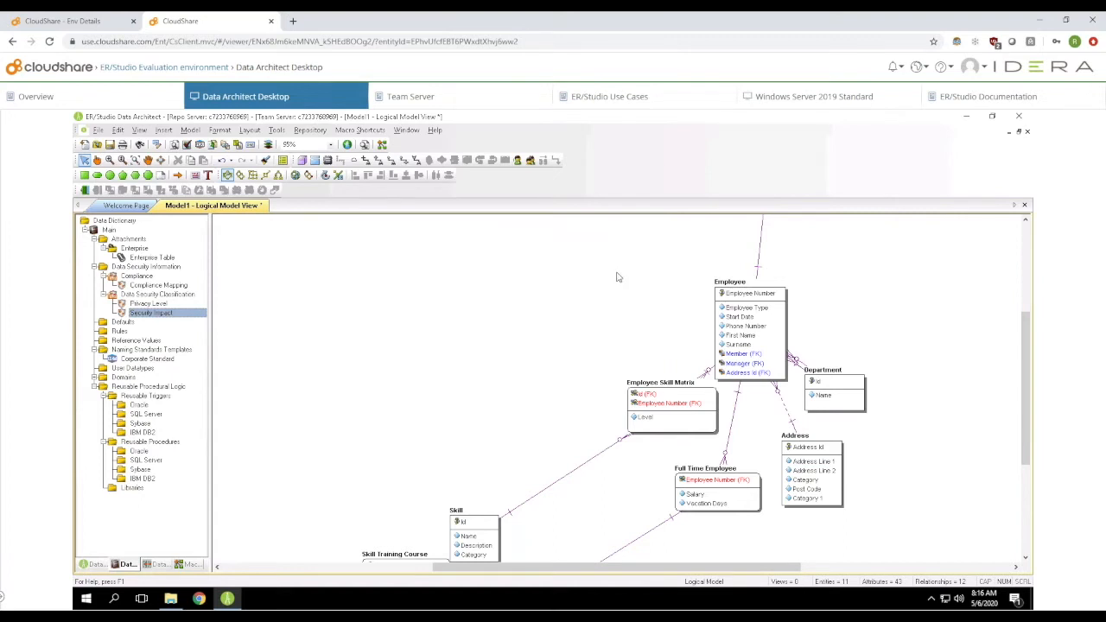
Set the diagram's entity display options to show attachments and data security, accepting that the undo history is cleared.
right_click(615, 313)
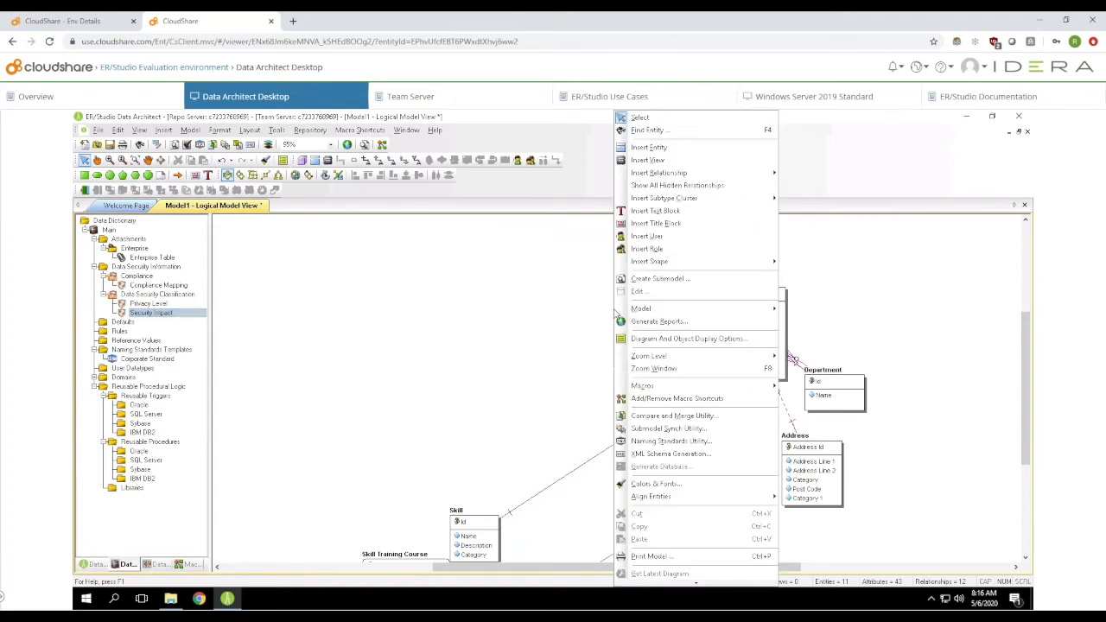
left_click(642, 340)
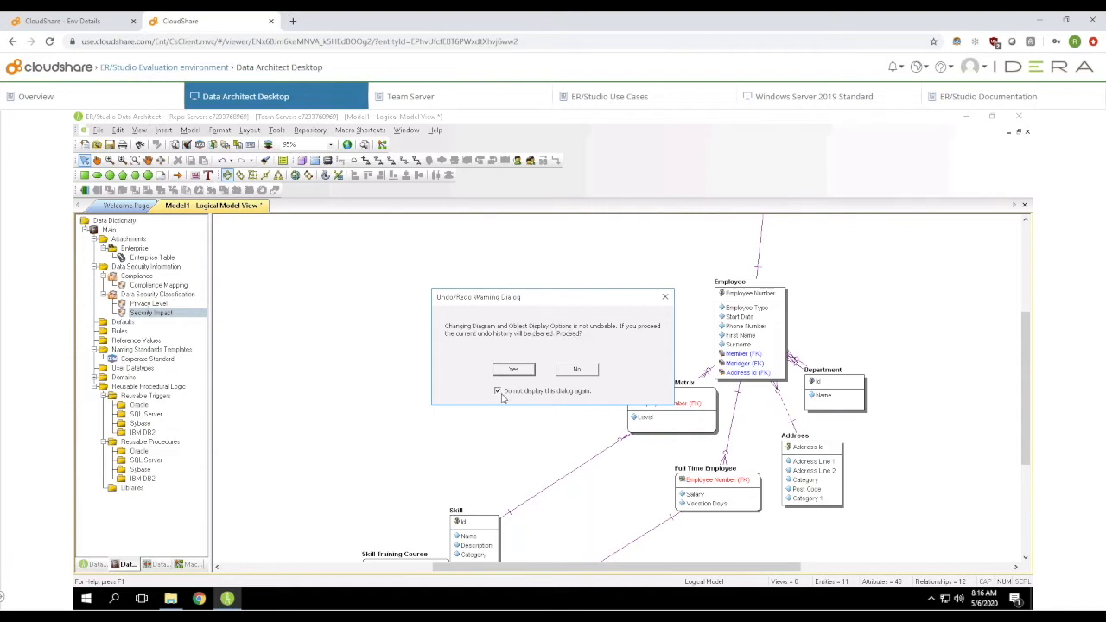
left_click(513, 370)
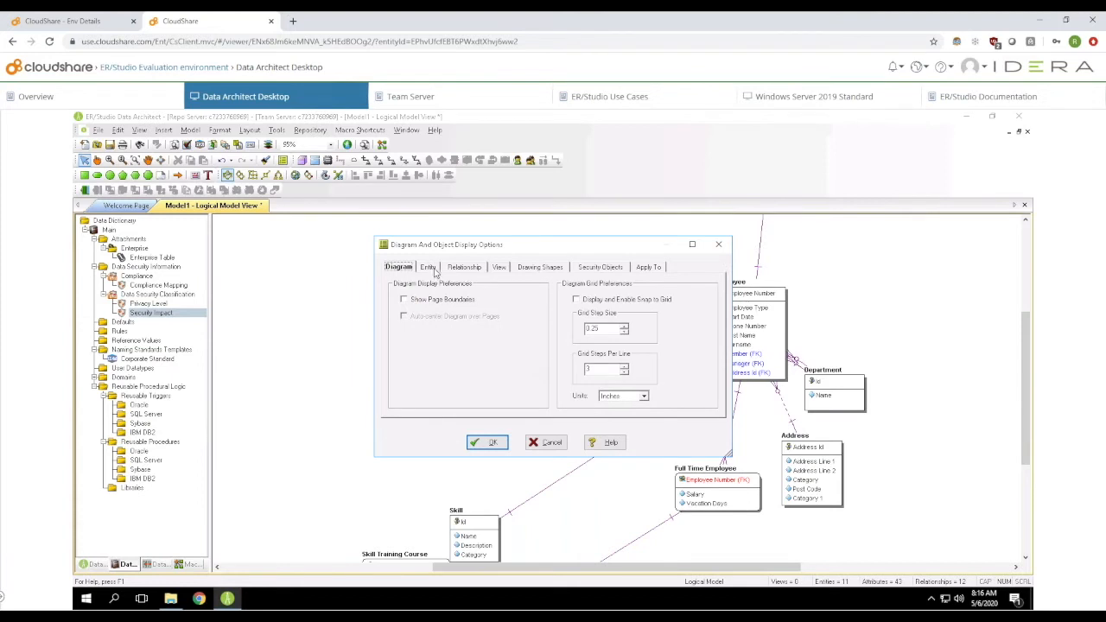
left_click(429, 267)
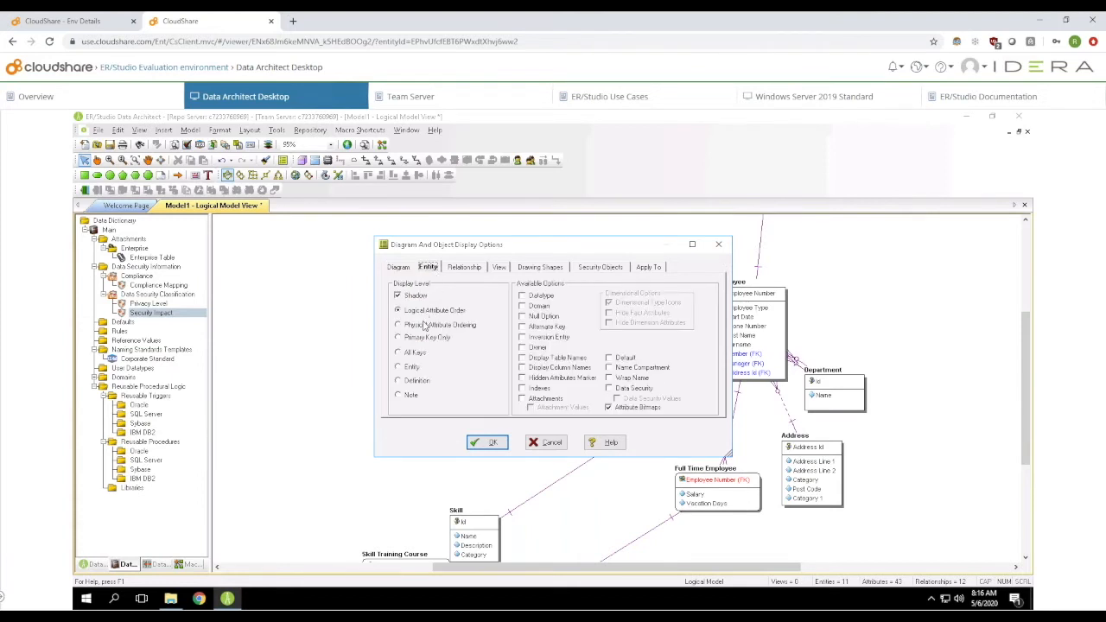
left_click(524, 399)
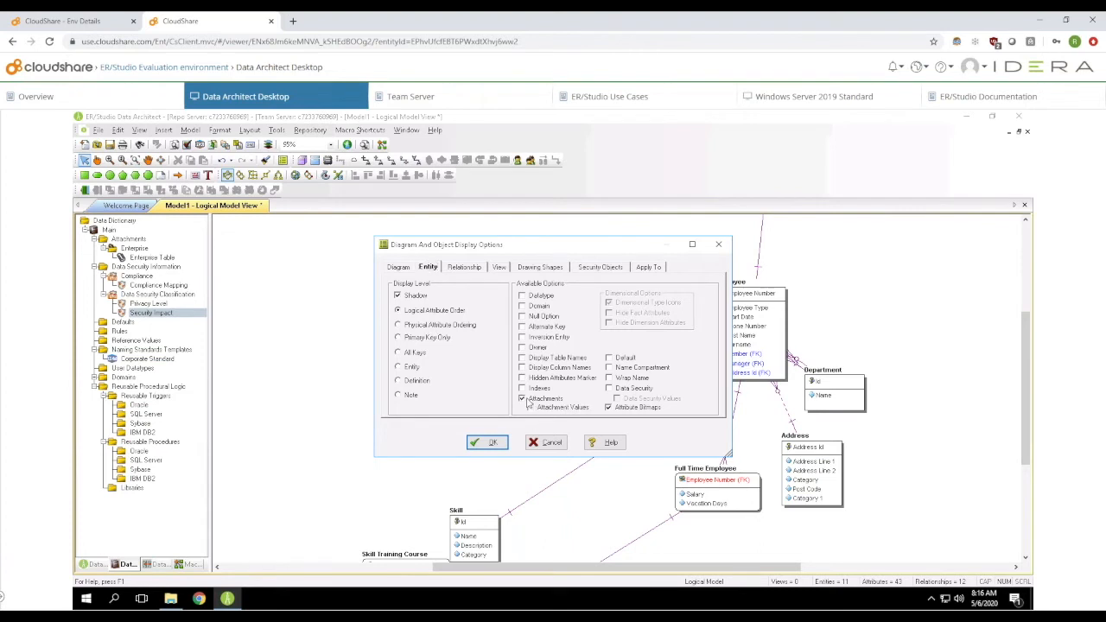
left_click(613, 388)
left_click(481, 443)
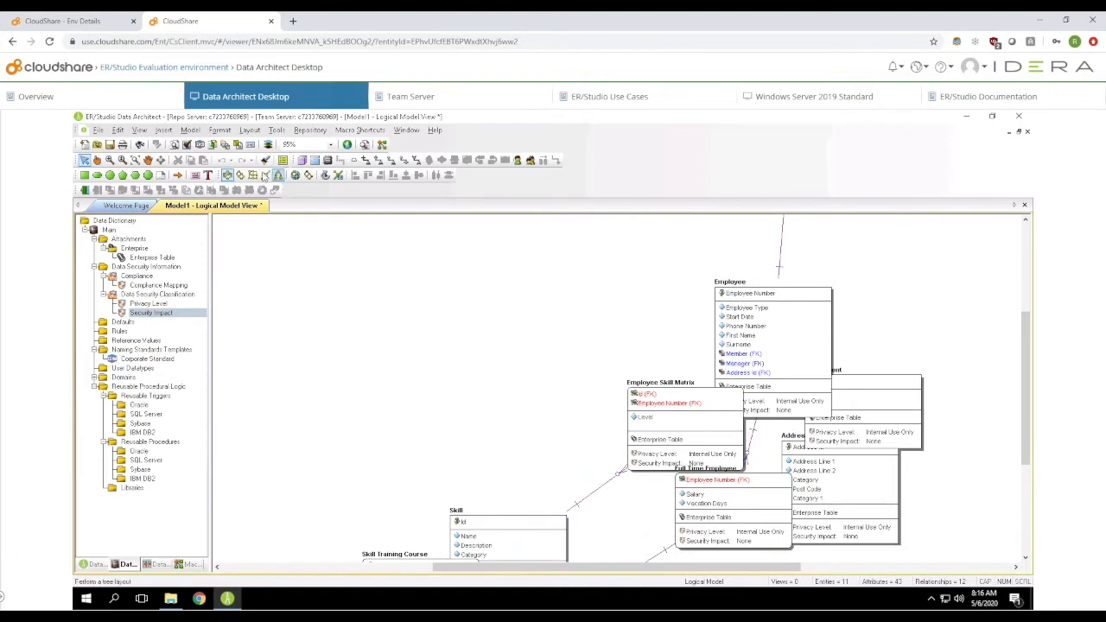
Apply the hierarchical layout to the logical diagram and inspect the attachment and security details on the entities.
left_click(241, 175)
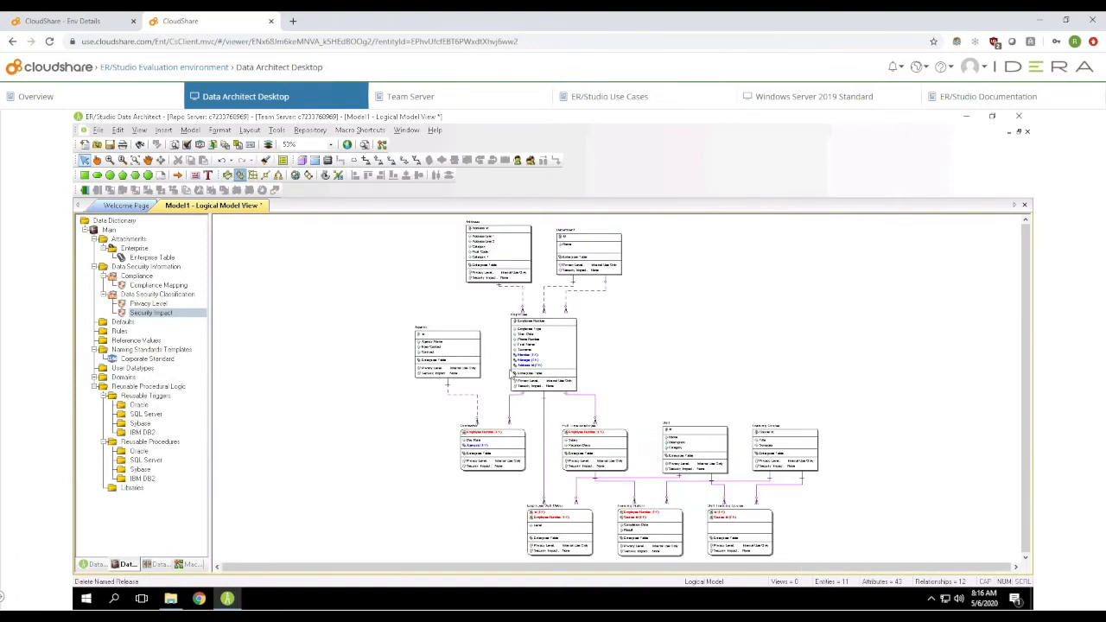
scroll(585, 418, "up", 1)
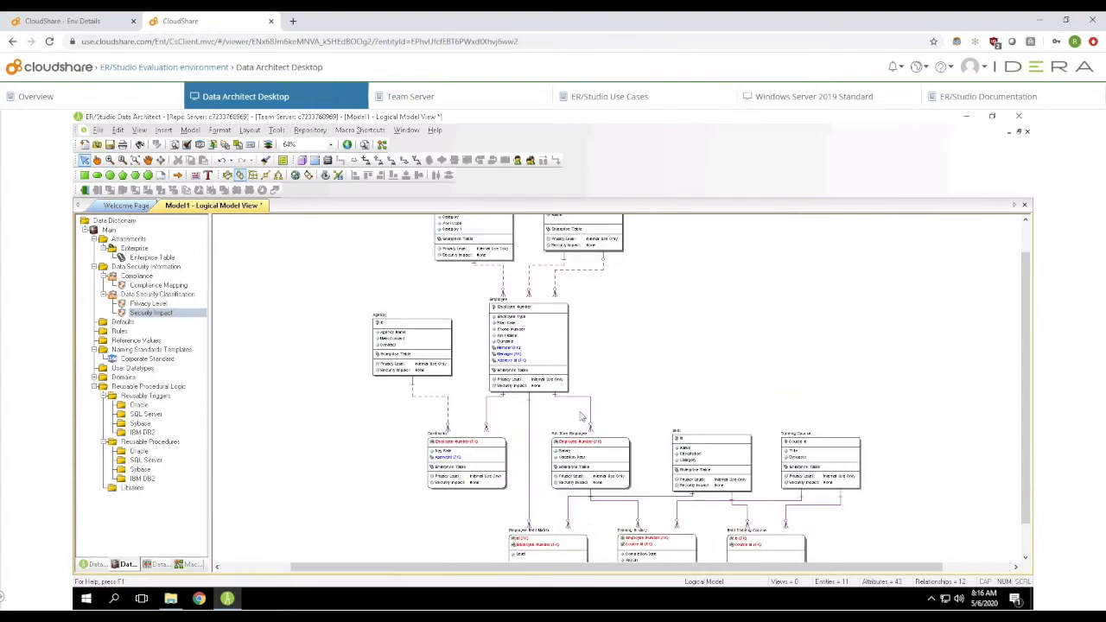
scroll(581, 416, "up", 4)
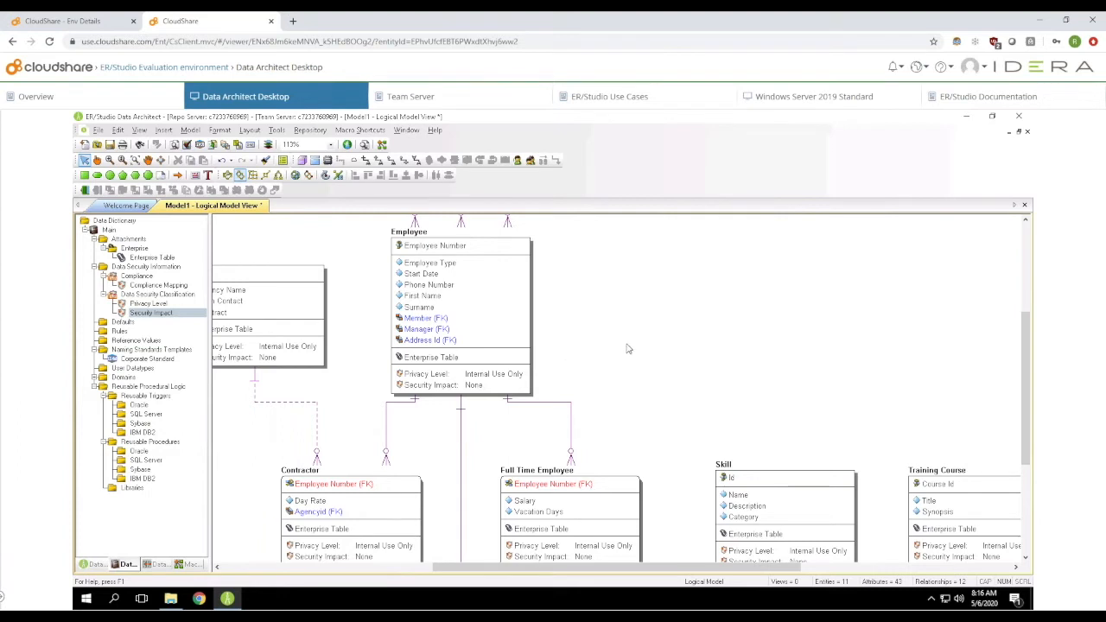
scroll(628, 350, "down", 1)
scroll(627, 350, "down", 2)
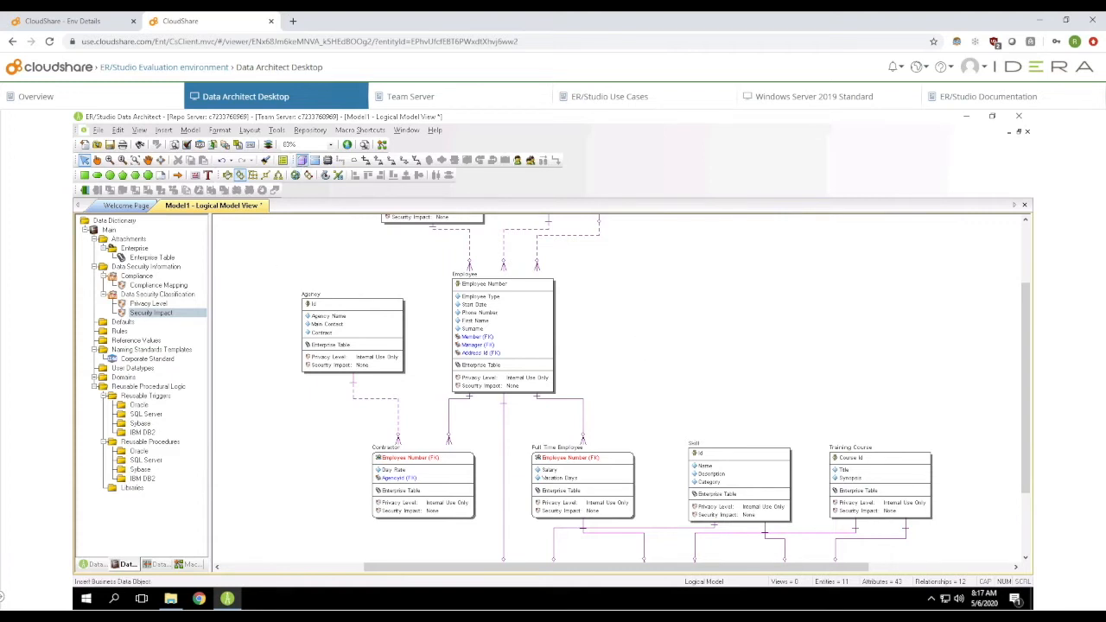
Insert five business data objects at separate spots around the Employee, Contractor and Skill entities.
left_click(303, 161)
left_click(271, 242)
left_click(610, 274)
left_click(864, 275)
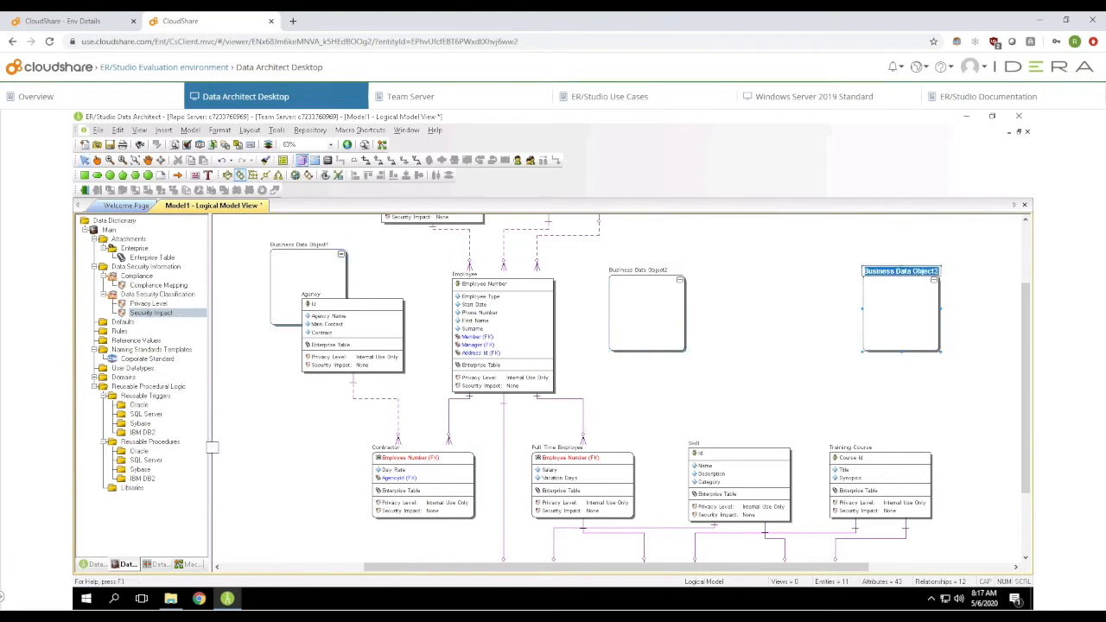
left_click(264, 482)
left_click(766, 418)
key("Escape")
Give the business data object overlapping the Agency entity the logical and physical name Agency, and make it contain the Agency entity.
double_click(318, 262)
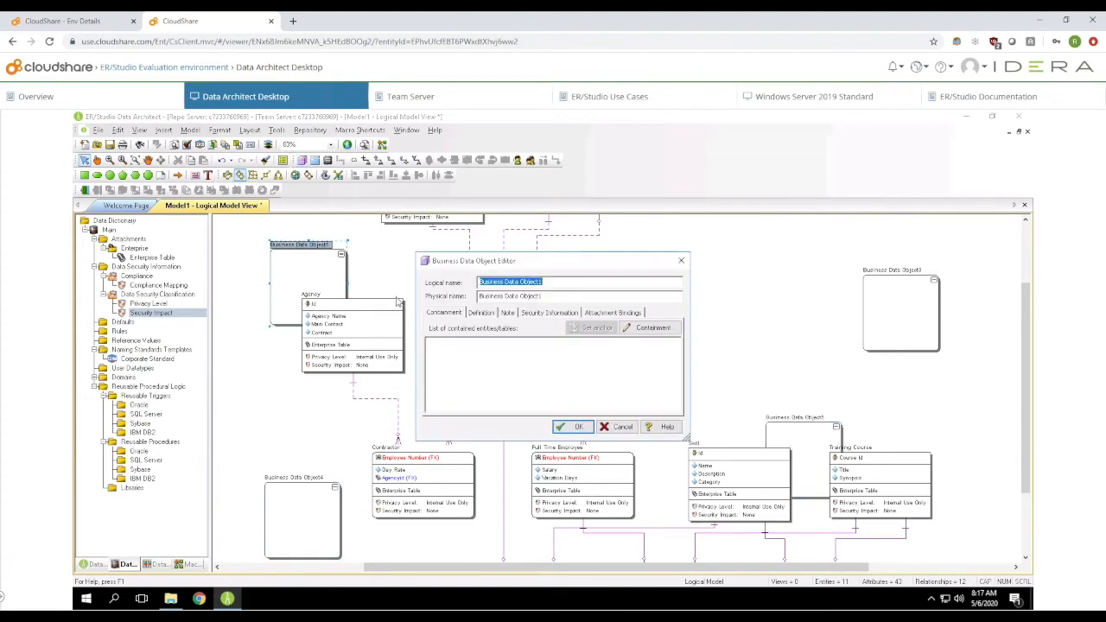
type("Ag")
key("Tab")
type("Ag")
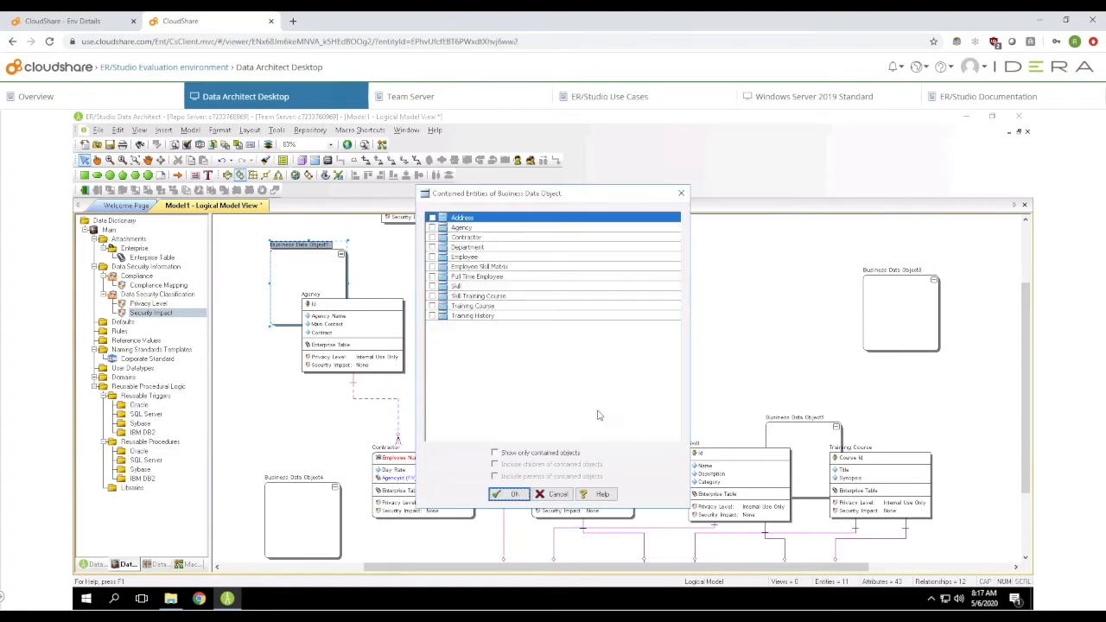
left_click(431, 228)
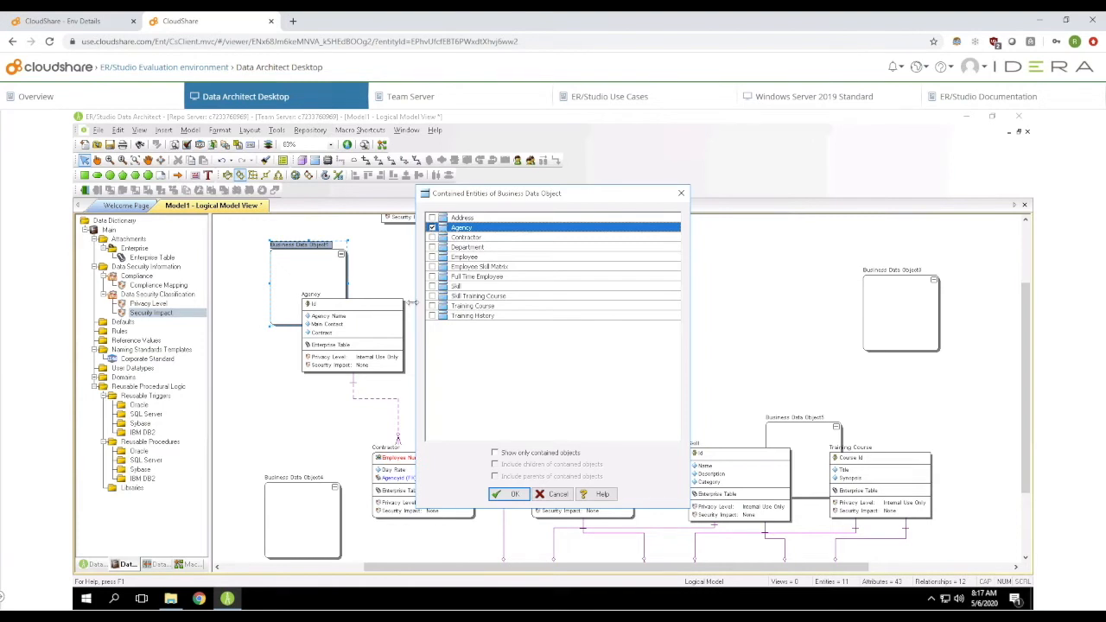
left_click(516, 496)
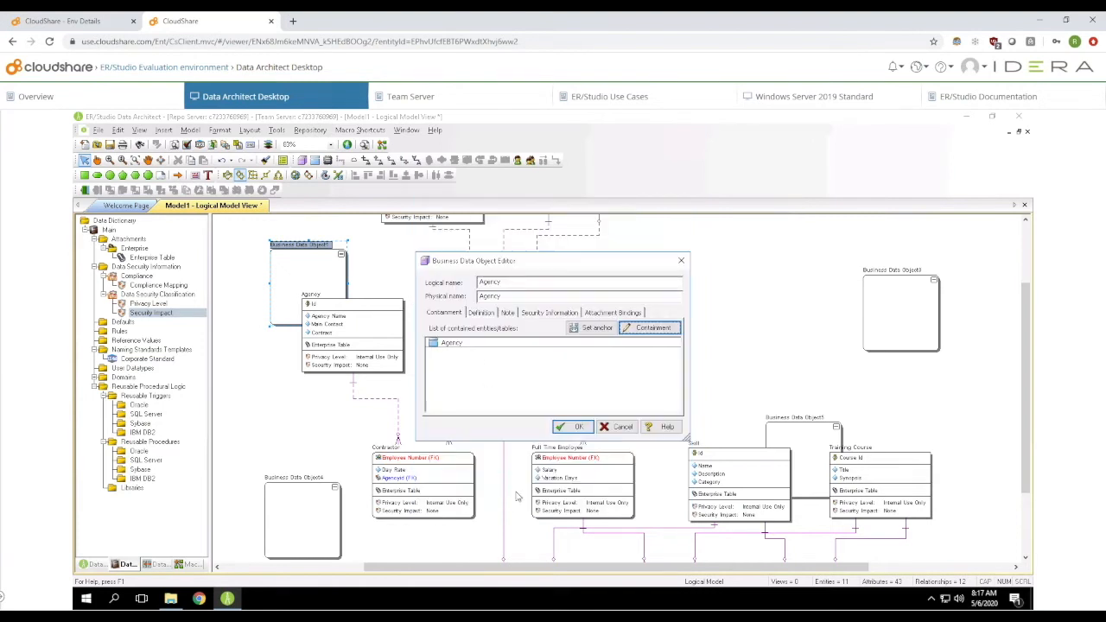
left_click(571, 429)
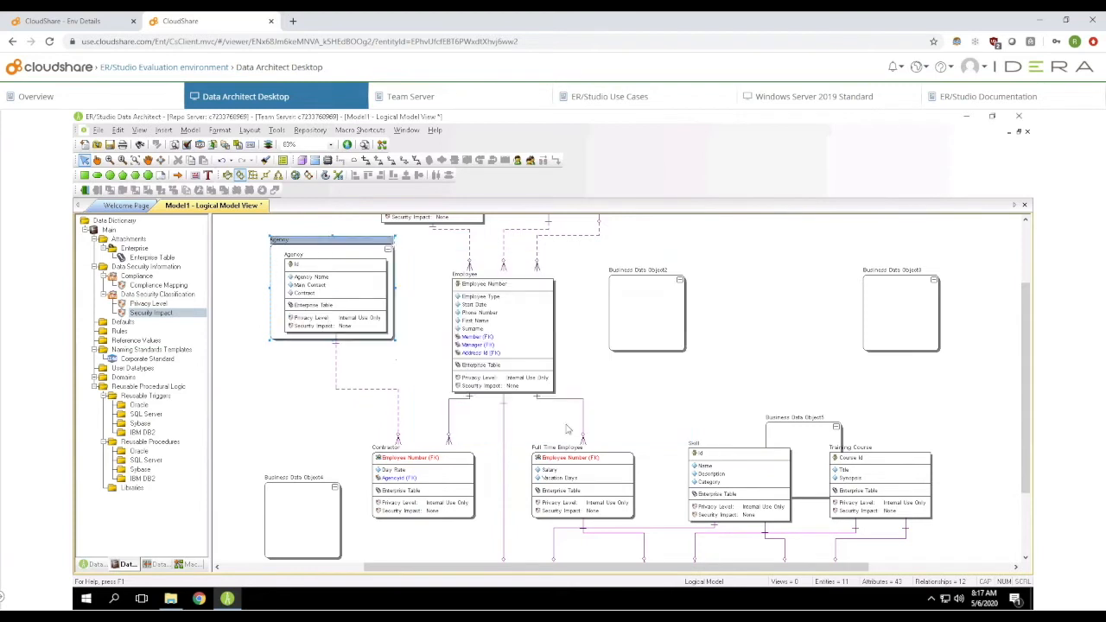
Give the empty business data object beside the Employee entity the logical and physical name Department, and make it contain the Department entity.
left_click(646, 320)
double_click(645, 320)
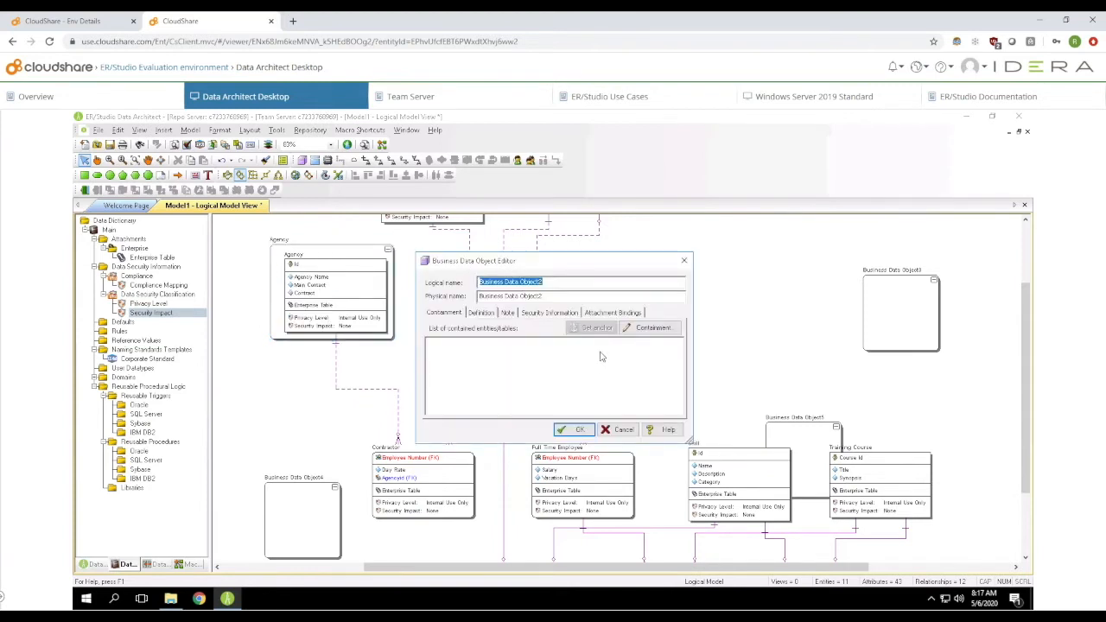
type("Department")
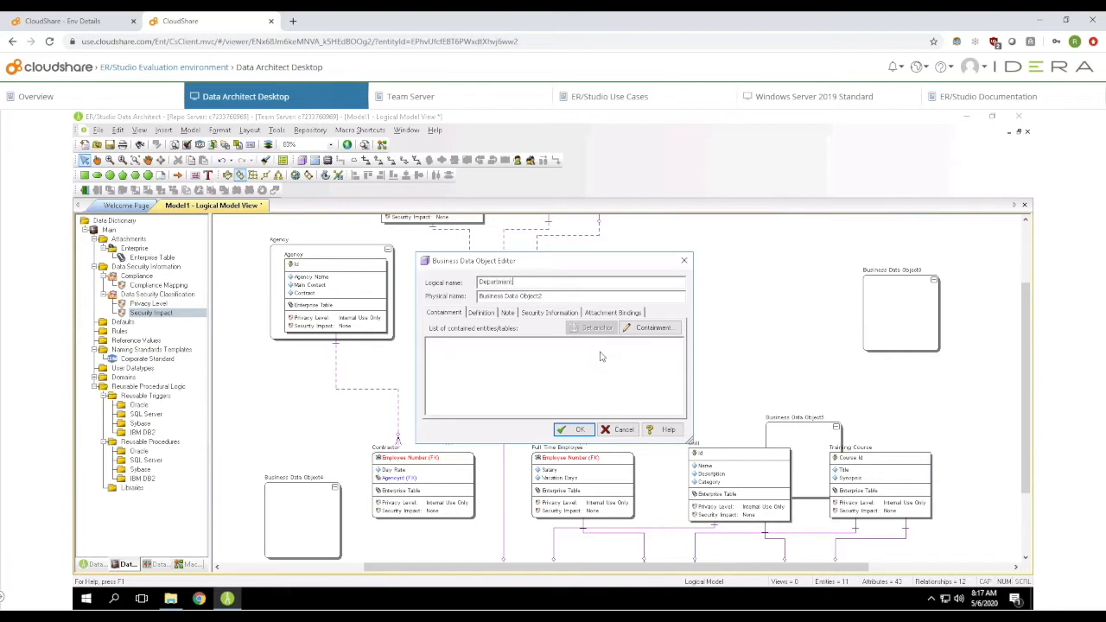
key("Tab")
type("Dep")
left_click(655, 328)
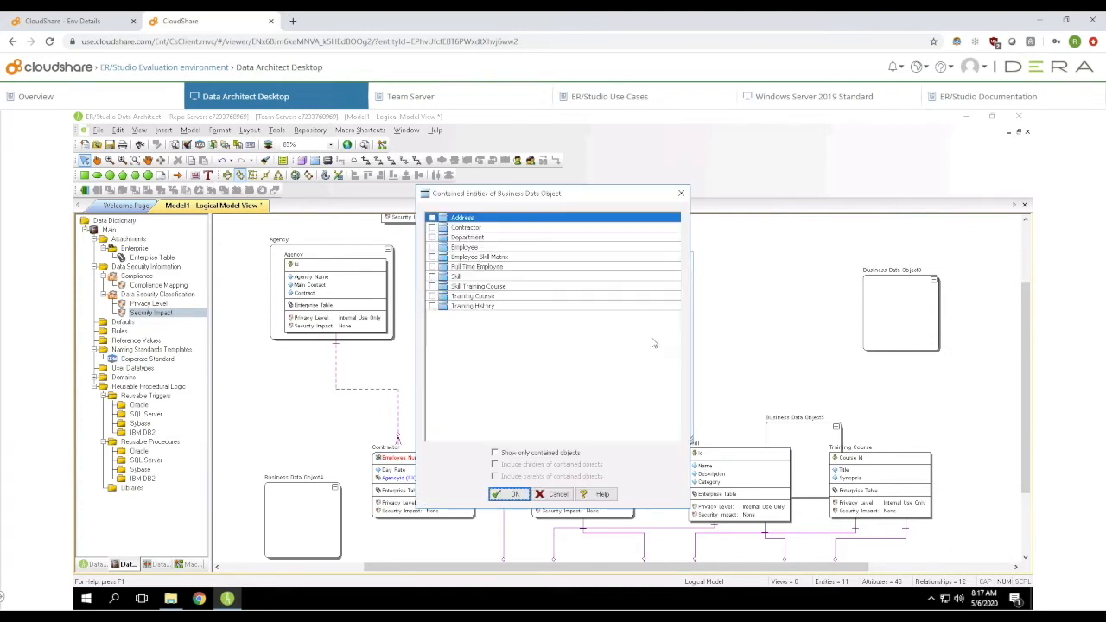
left_click(432, 237)
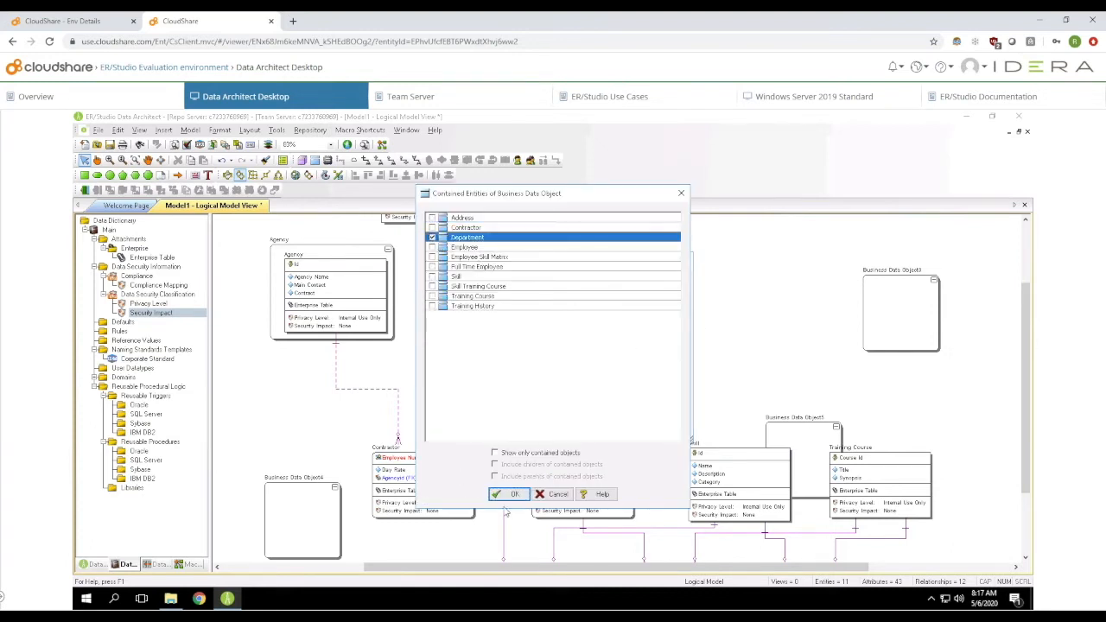
left_click(510, 493)
left_click(558, 430)
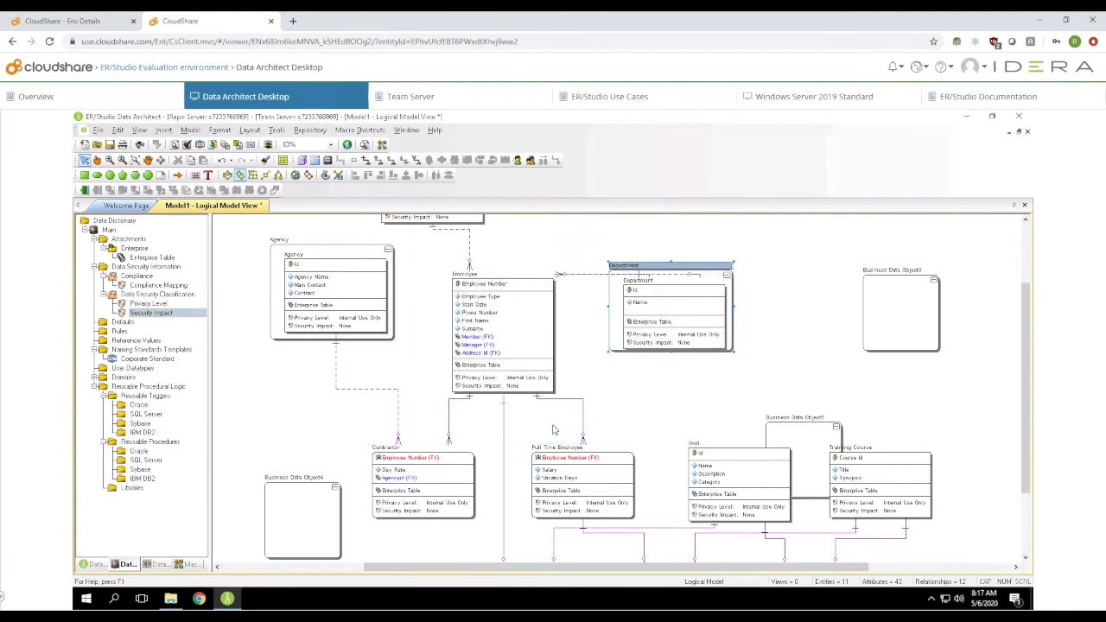
Shift the business data object beyond Department slightly closer to it, and set its logical and physical names to Employee.
left_click(864, 291)
left_click_drag(863, 291, 814, 280)
double_click(824, 288)
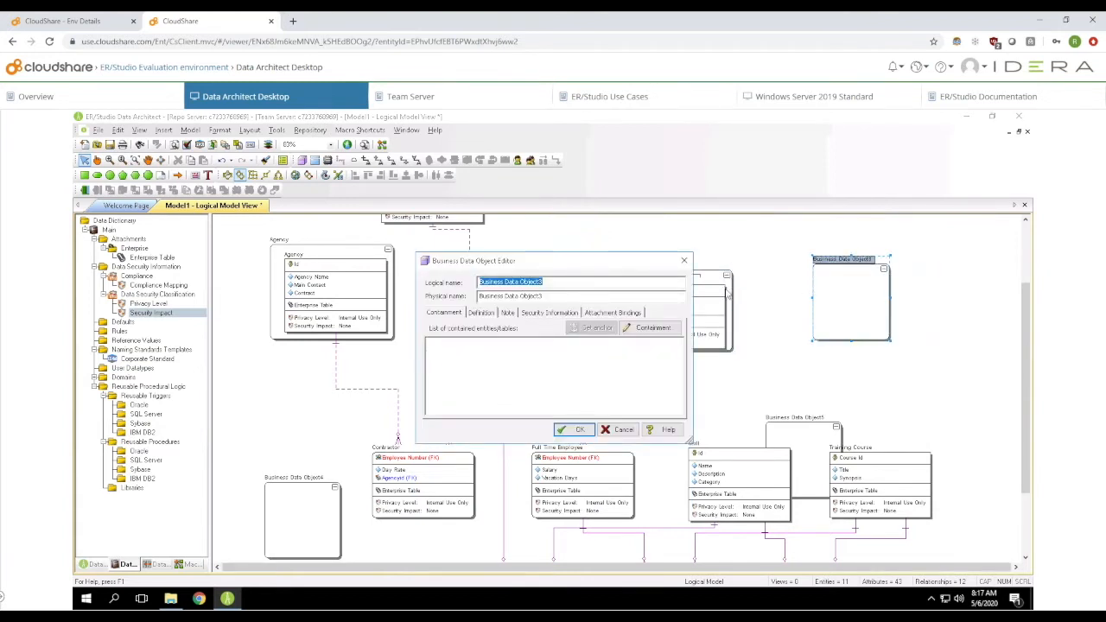
type("Enol")
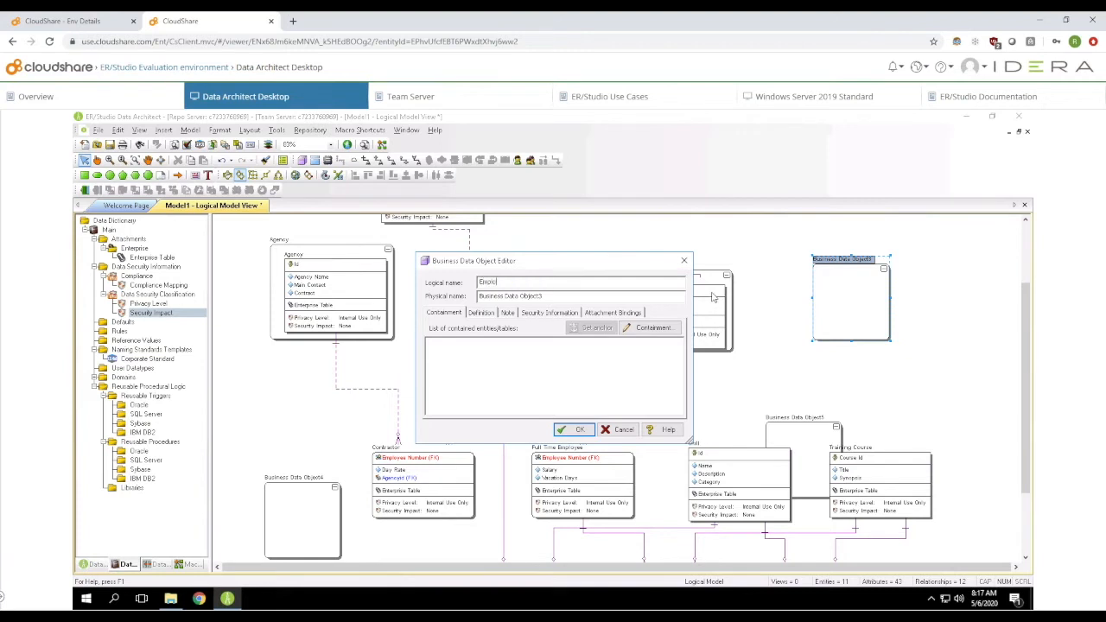
key("Tab")
type("Employee")
Make the Employee business data object contain Address, Contractor, Employee and Full Time Employee, and move it up and away from the Training Course entity.
left_click(656, 328)
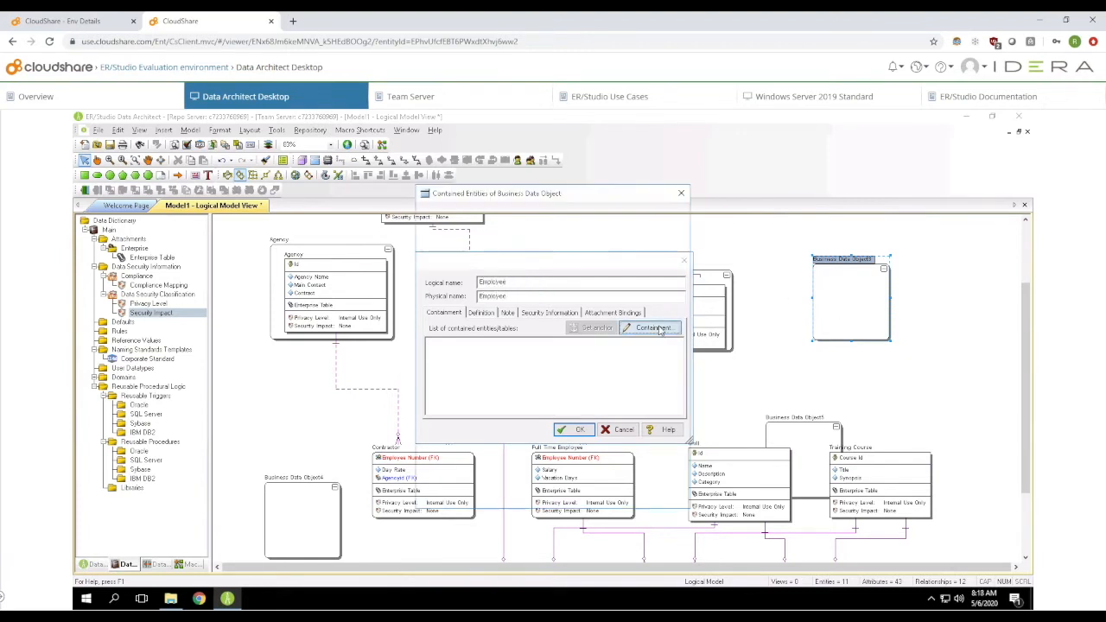
left_click(432, 218)
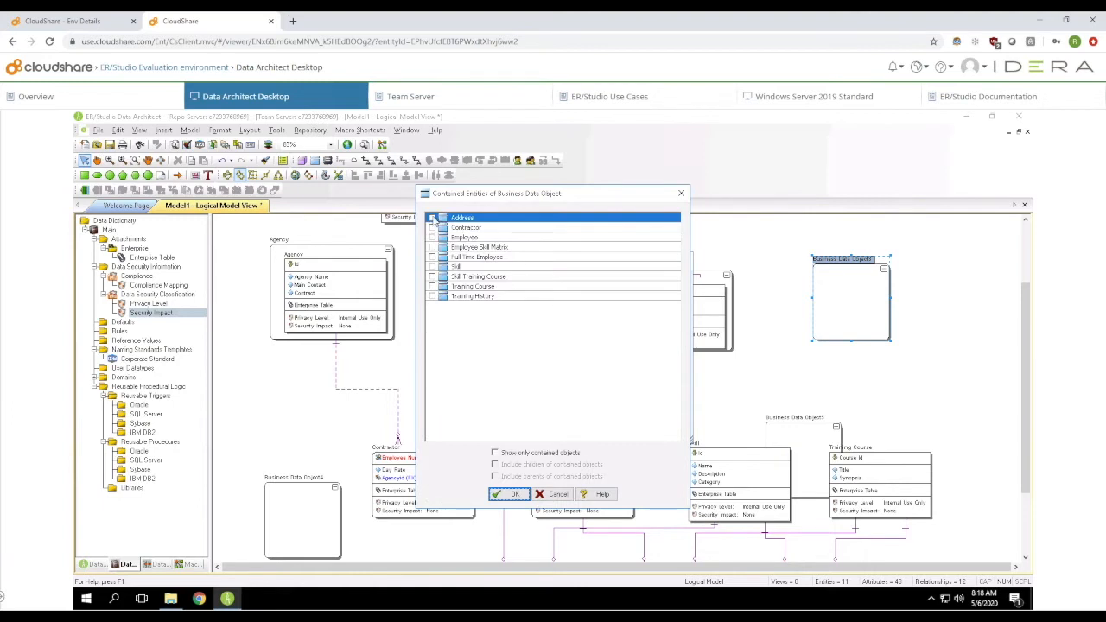
left_click(433, 227)
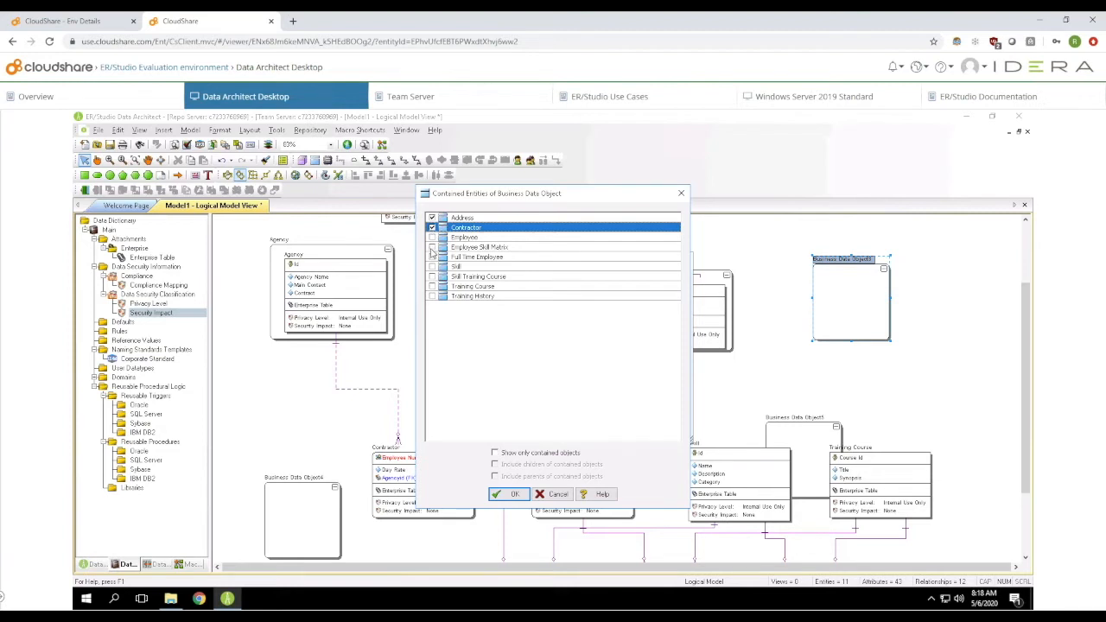
left_click(433, 238)
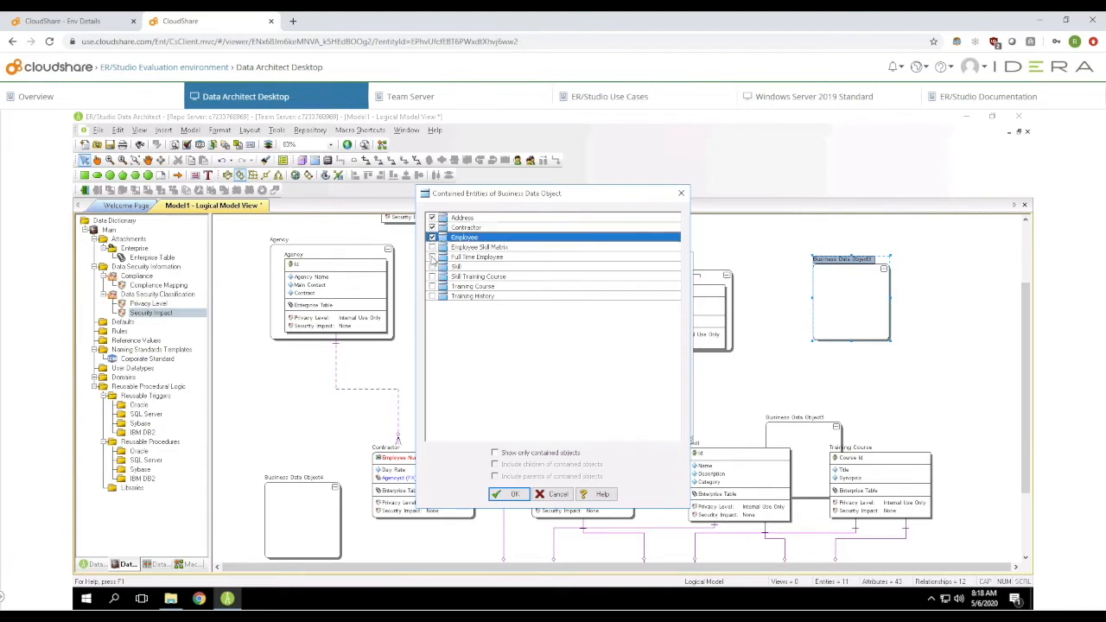
left_click(432, 258)
left_click(514, 494)
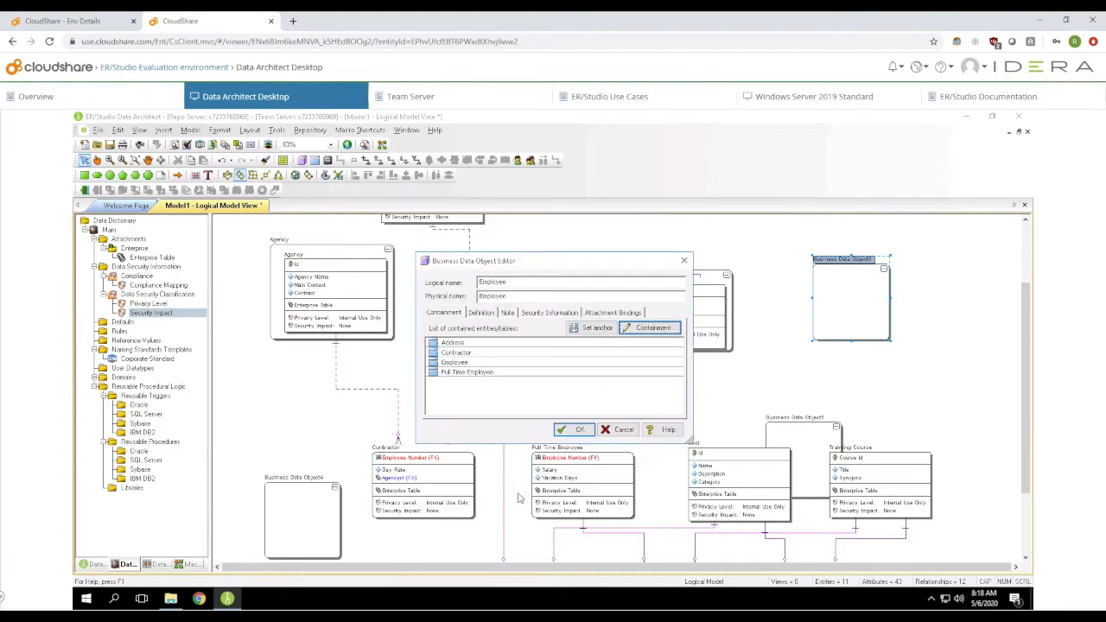
left_click(578, 429)
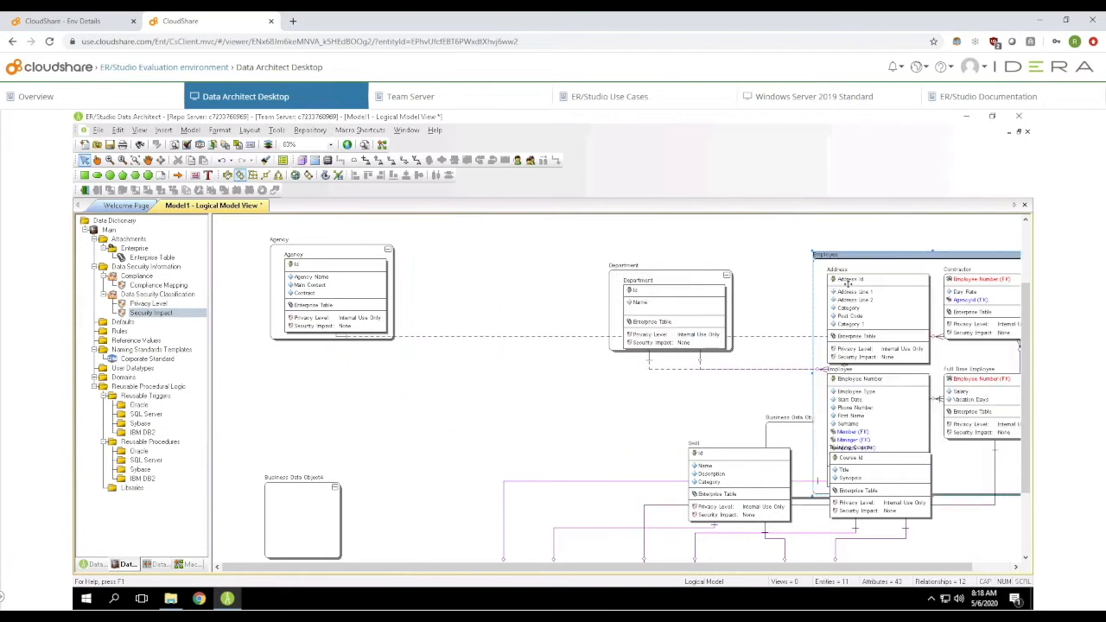
left_click_drag(903, 262, 937, 232)
Move the empty business data object near the Skill entity into the blank area below Department, and name it Skill logically and physically.
left_click_drag(803, 433, 560, 415)
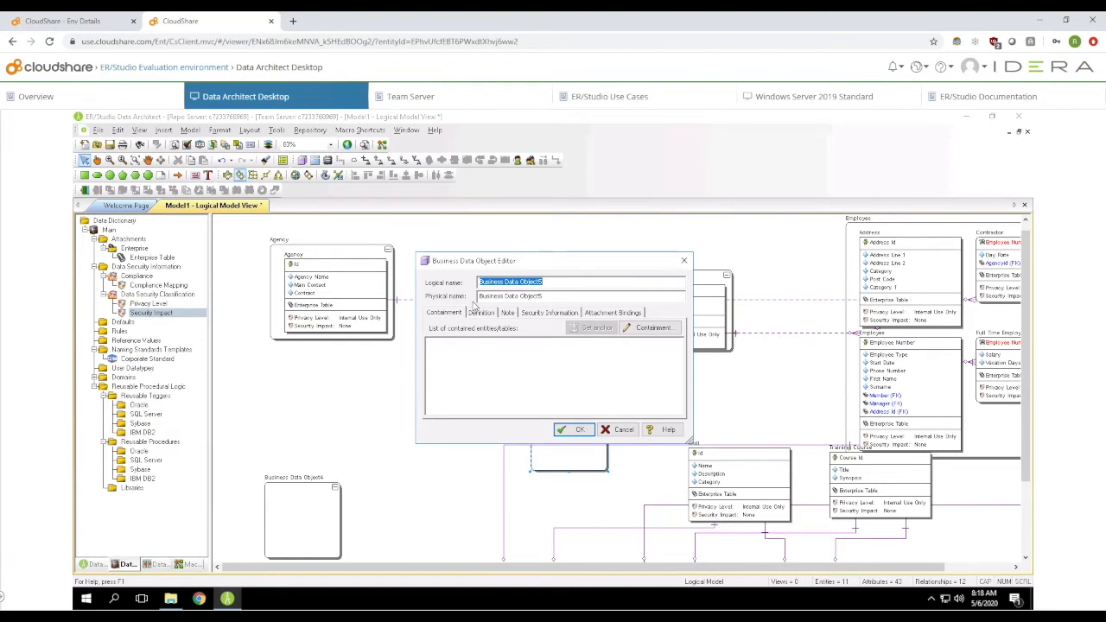
type("Skill")
key("Tab")
type("S")
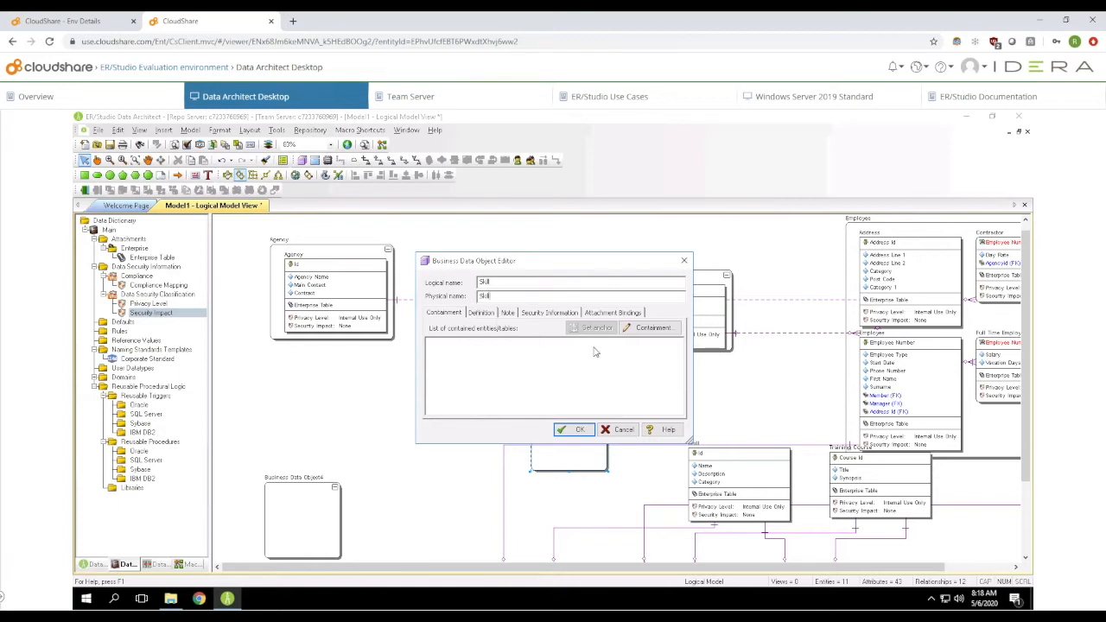
Make the Skill business data object contain Employee Skill Matrix, Skill and Skill Training Course, and move it farther from the Employee object.
left_click(626, 332)
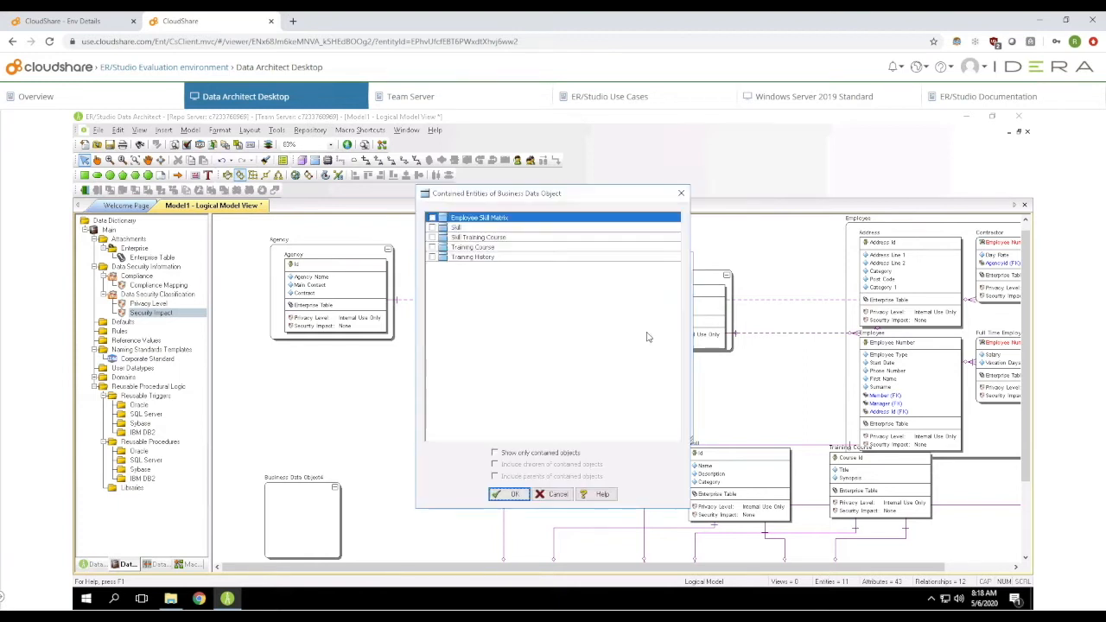
left_click(432, 228)
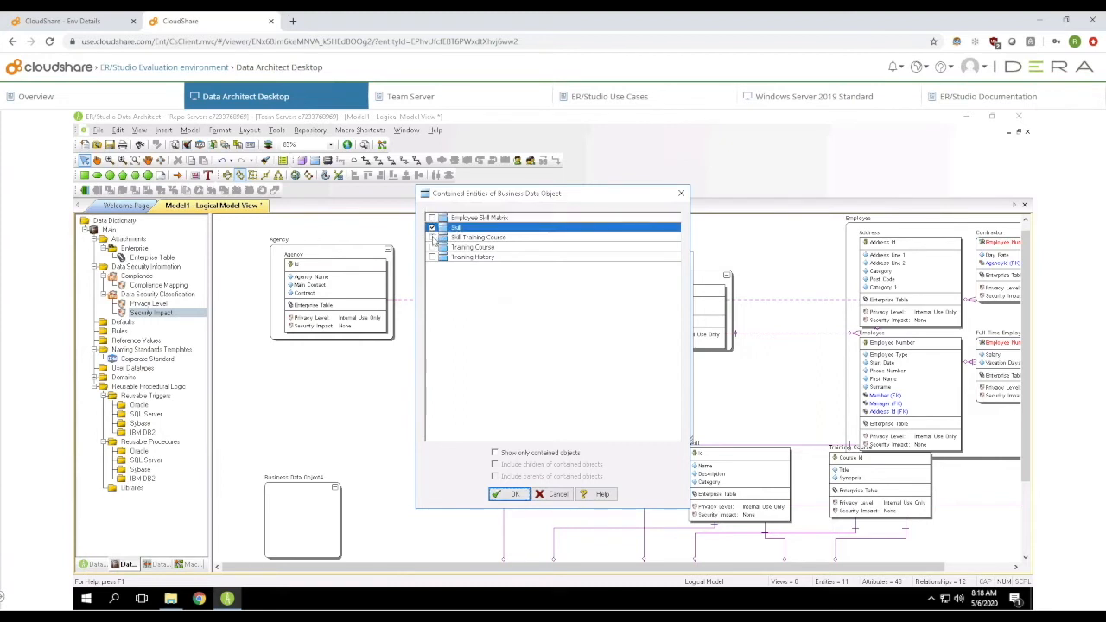
left_click(433, 218)
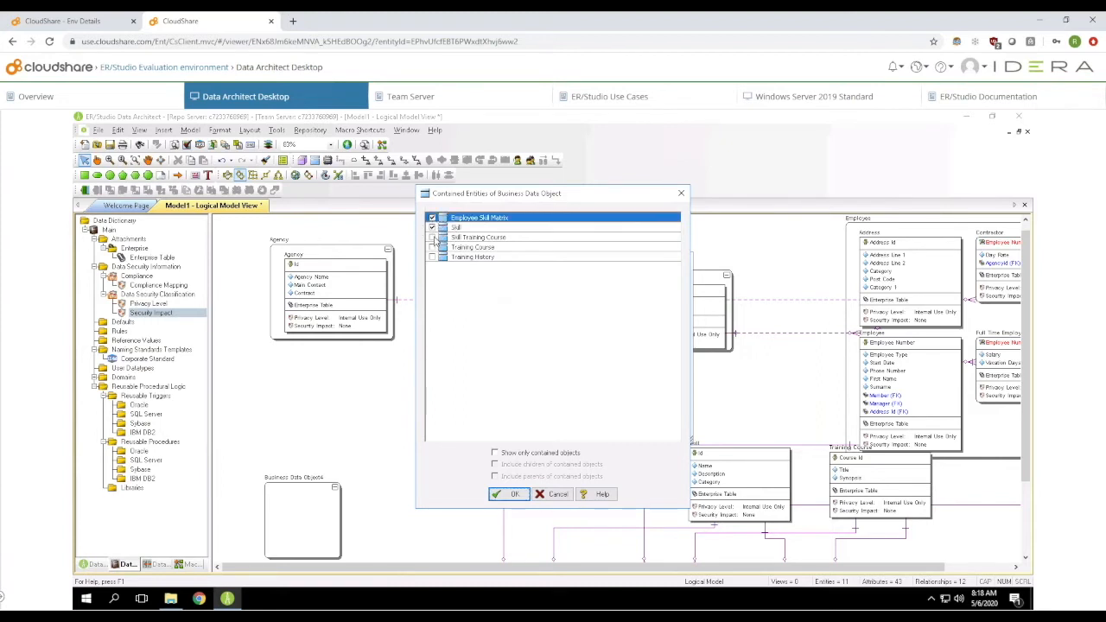
left_click(433, 237)
left_click(508, 495)
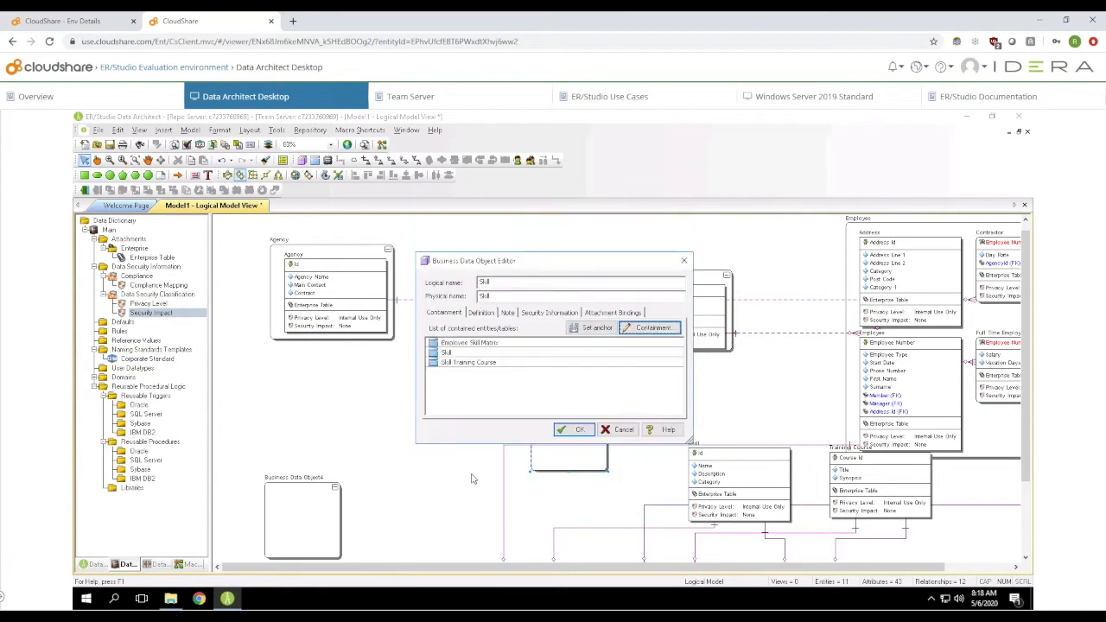
left_click(562, 430)
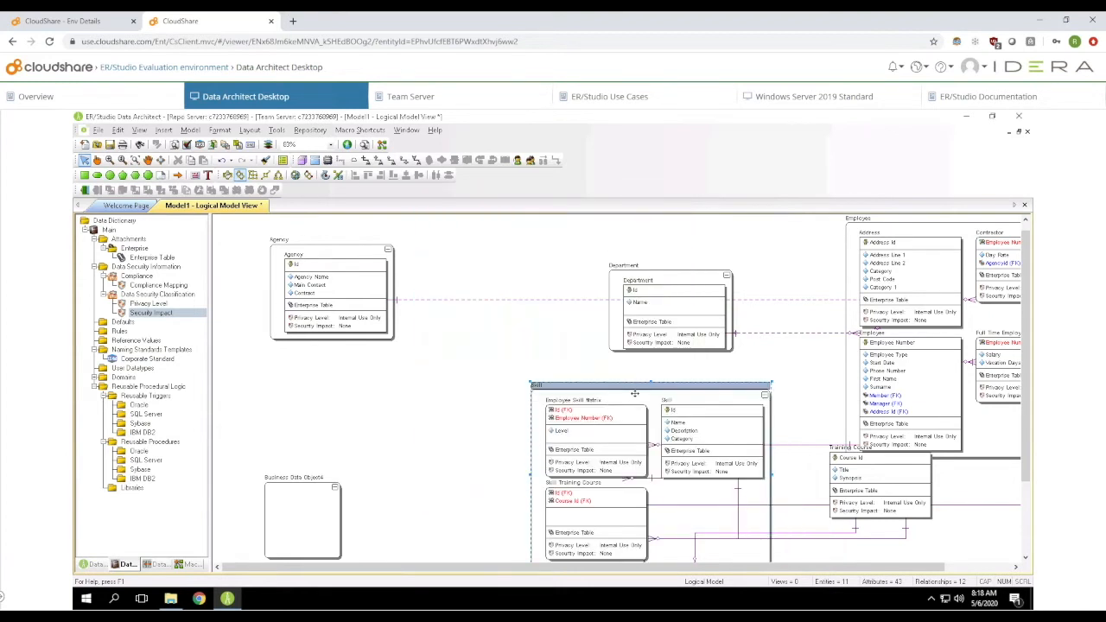
left_click_drag(597, 398, 514, 416)
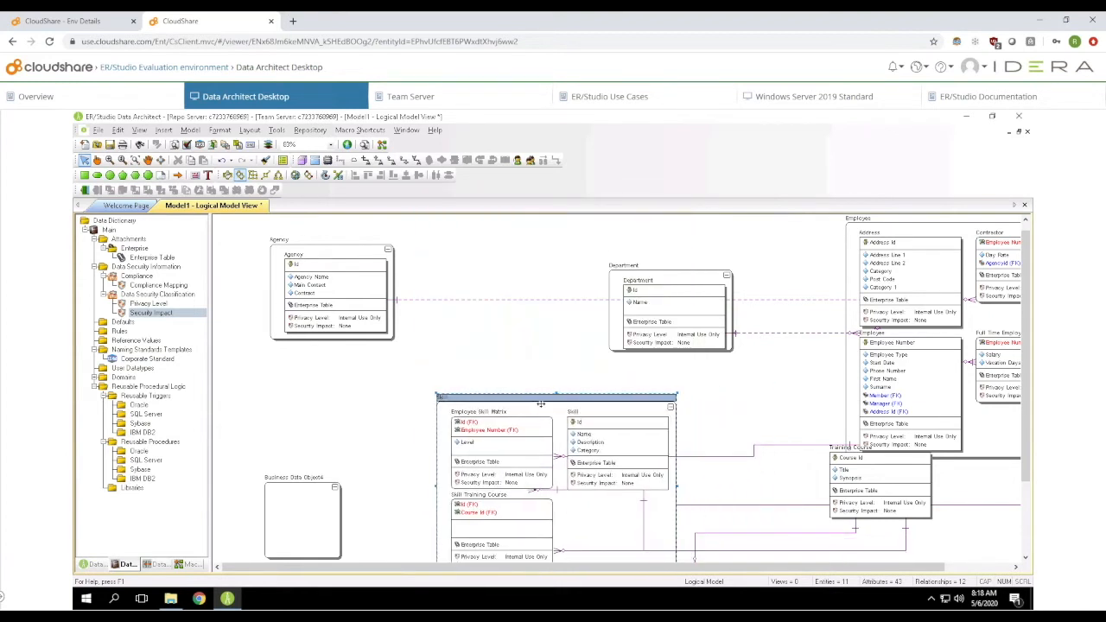
Give the last empty business data object the logical and physical name Training Course, and make it contain the Training Course and Training History entities.
left_click(313, 511)
double_click(313, 511)
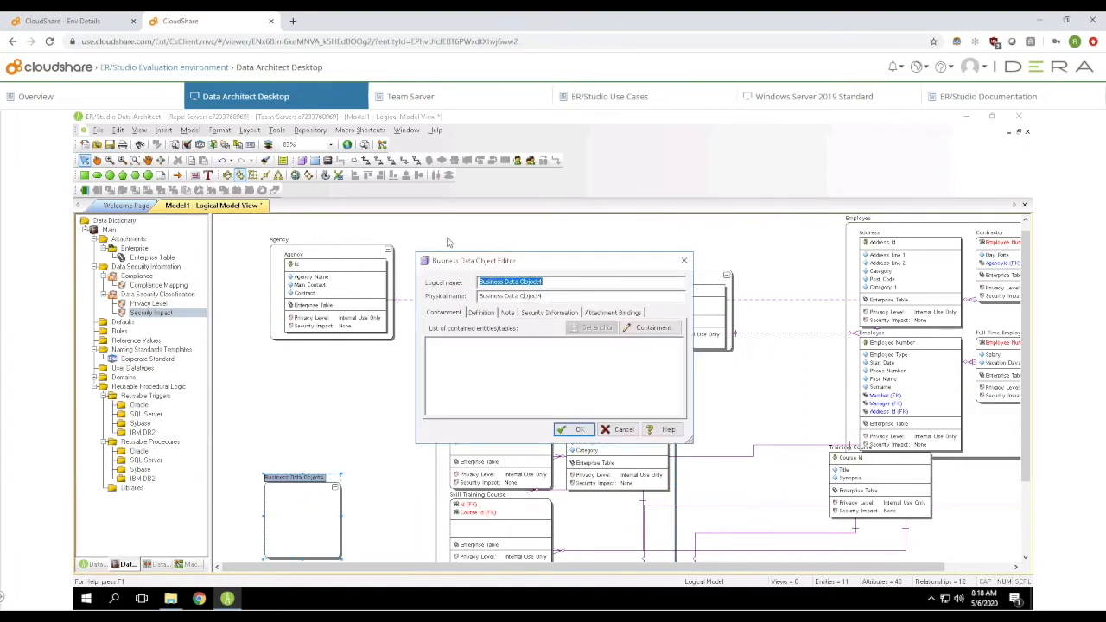
type("Training")
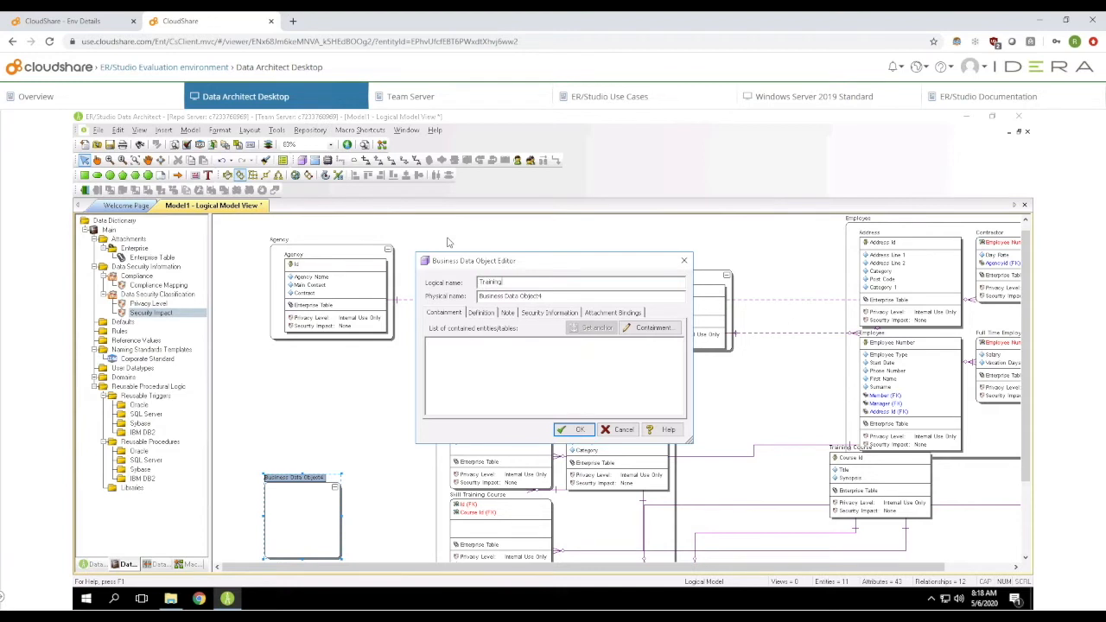
type(" Course")
key("Tab")
type("T")
left_click(652, 328)
left_click(432, 218)
left_click(432, 228)
left_click(508, 496)
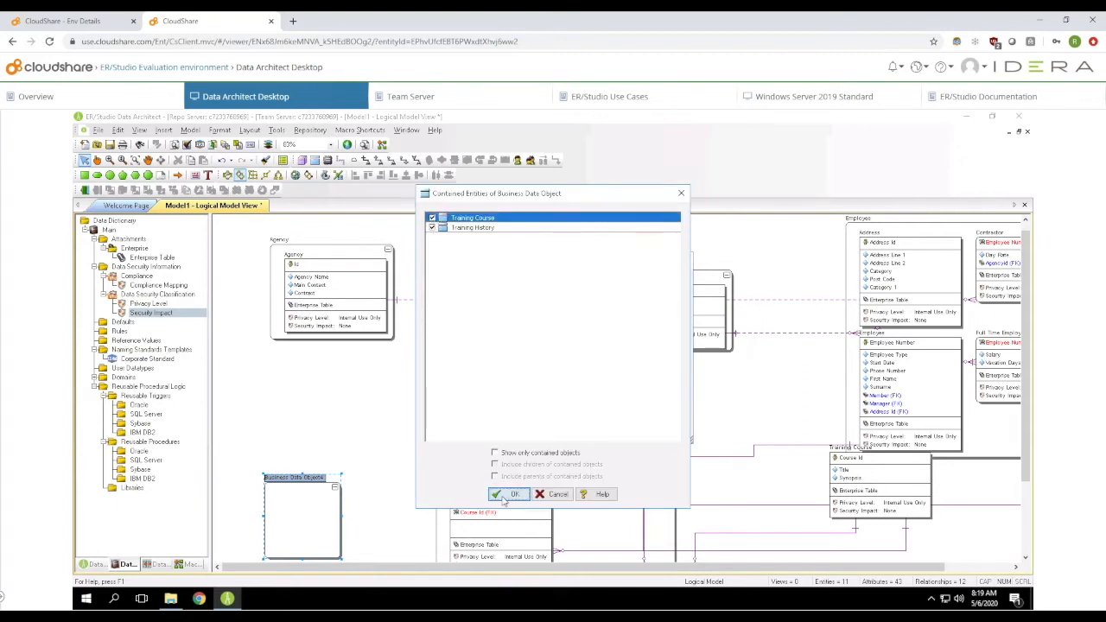
left_click(578, 430)
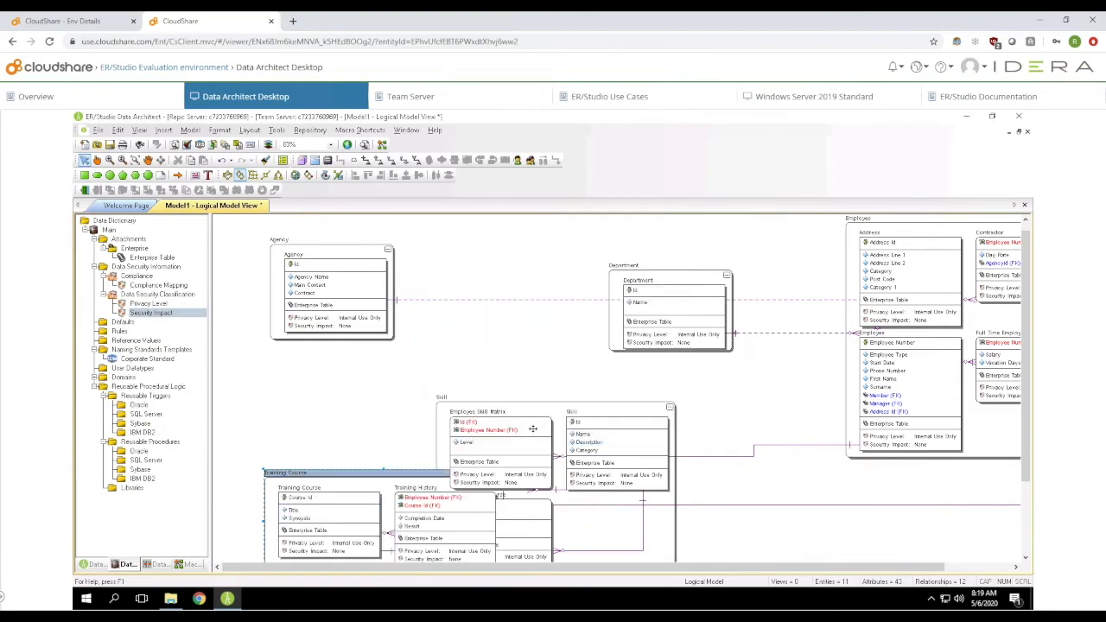
Move the Training Course business data object off the Skill object into the free area below the Employee object.
scroll(488, 419, "down", 1)
scroll(478, 413, "down", 1)
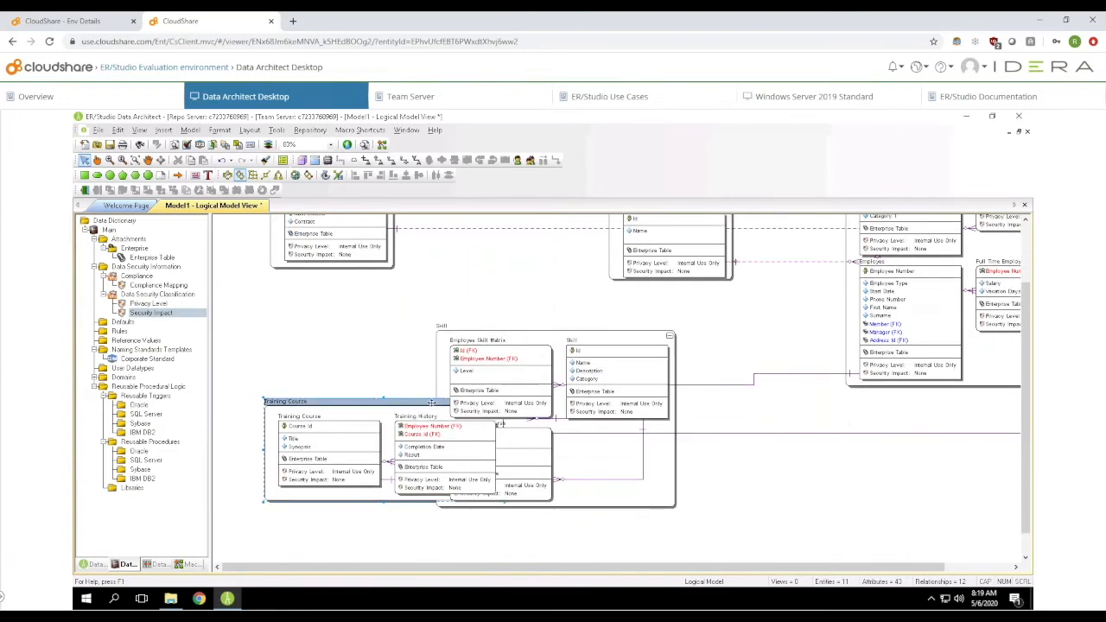
scroll(432, 403, "down", 1)
left_click_drag(555, 473, 847, 442)
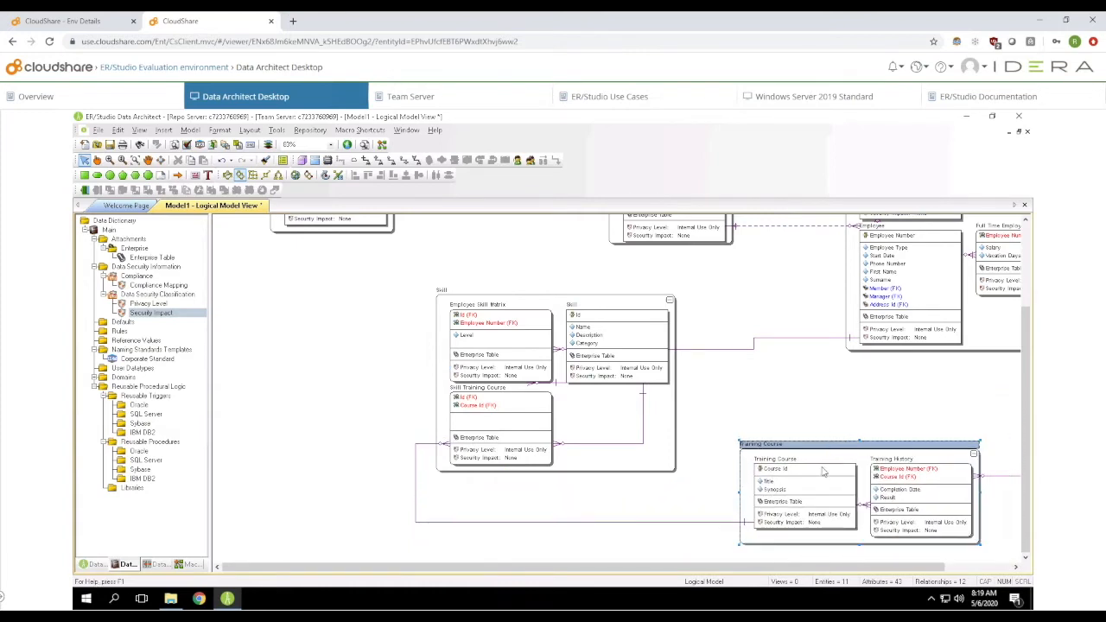
Collapse the Skill and Training Course business data objects, and enlarge each collapsed box.
left_click_drag(733, 571, 806, 568)
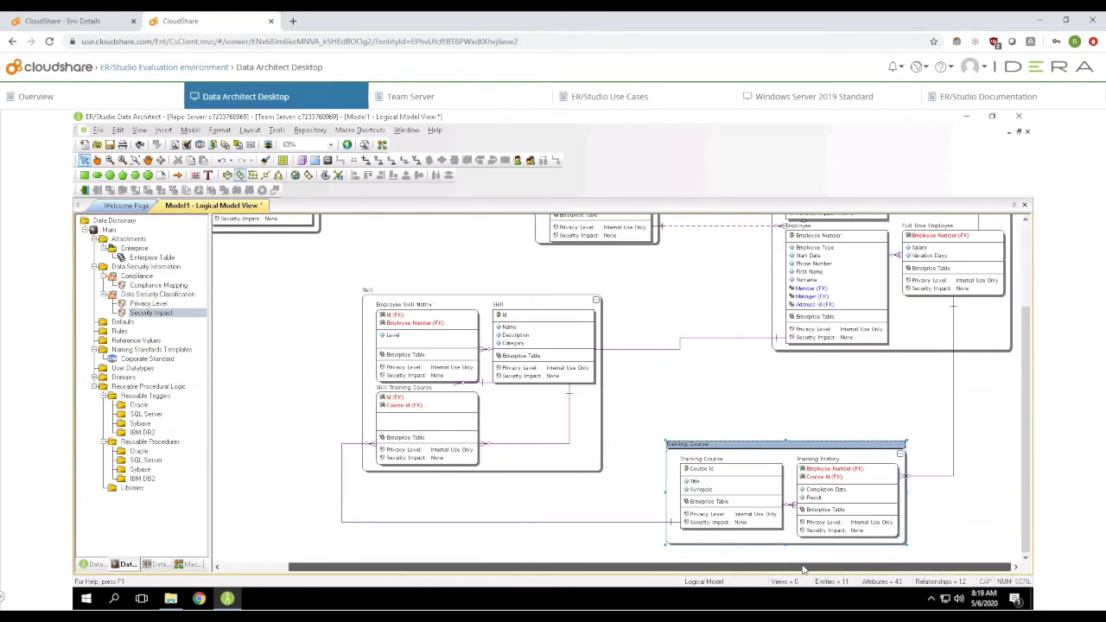
scroll(654, 449, "up", 1)
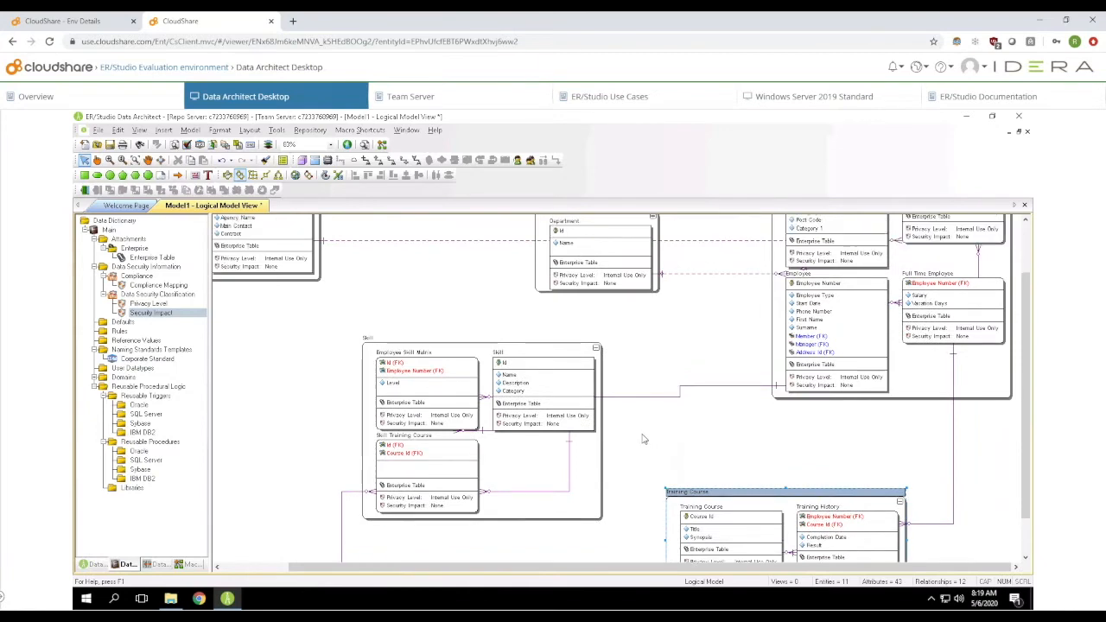
scroll(644, 443, "up", 3)
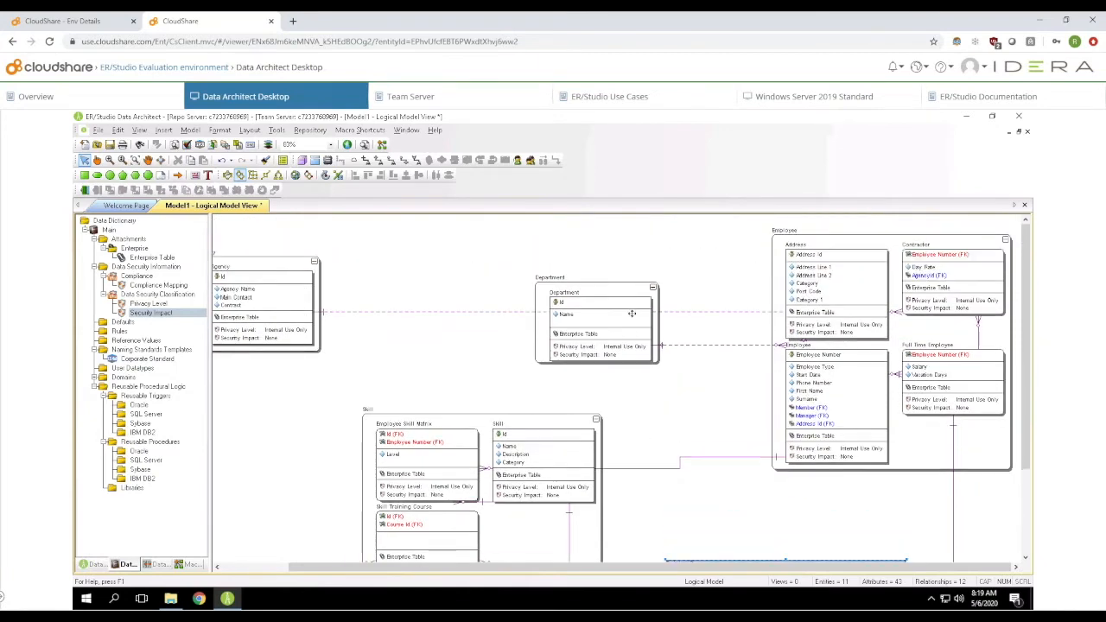
scroll(640, 361, "down", 5)
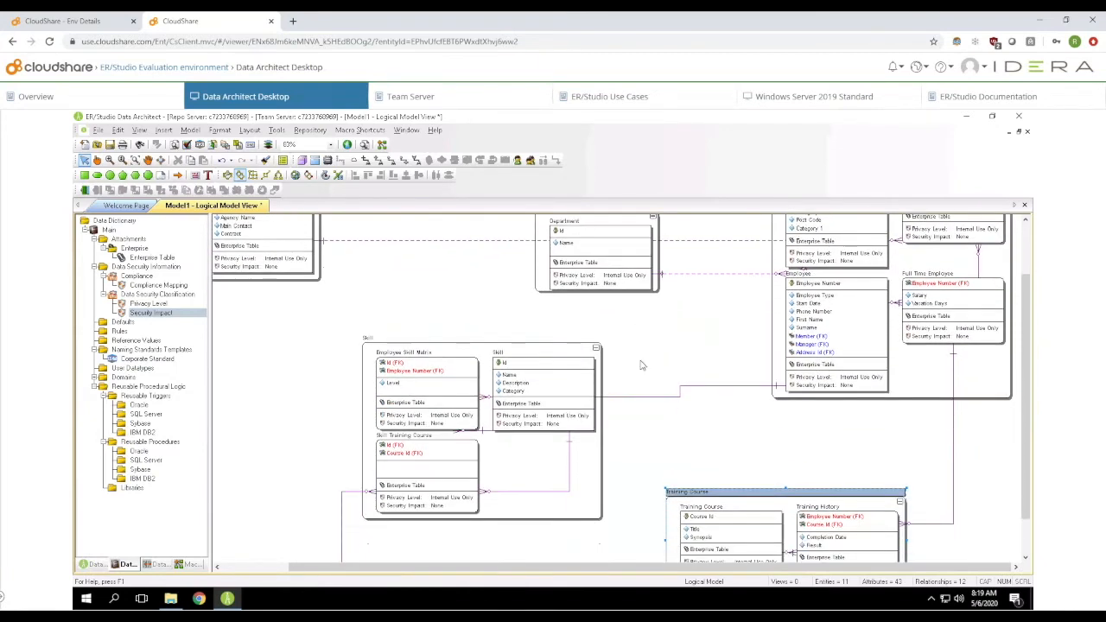
scroll(640, 365, "down", 2)
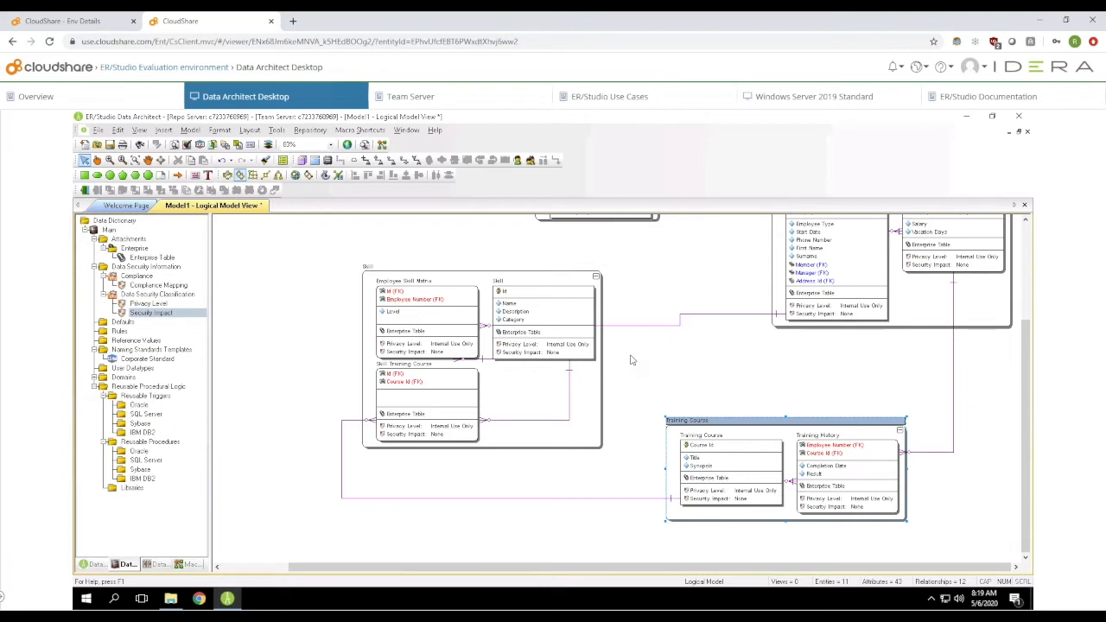
left_click(596, 275)
left_click_drag(402, 315, 505, 375)
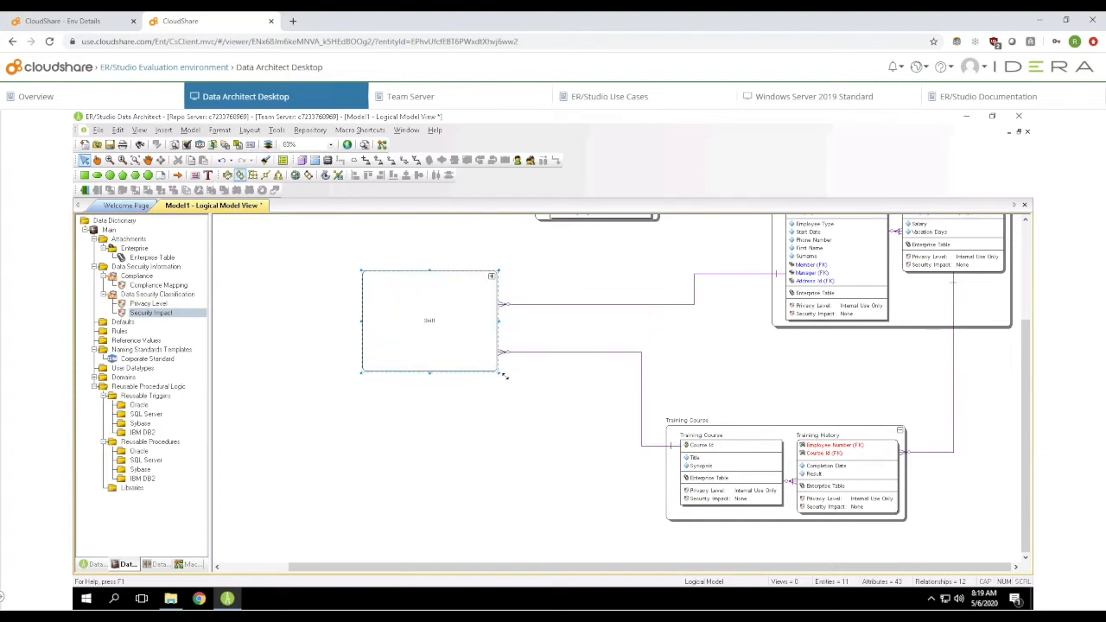
left_click(900, 430)
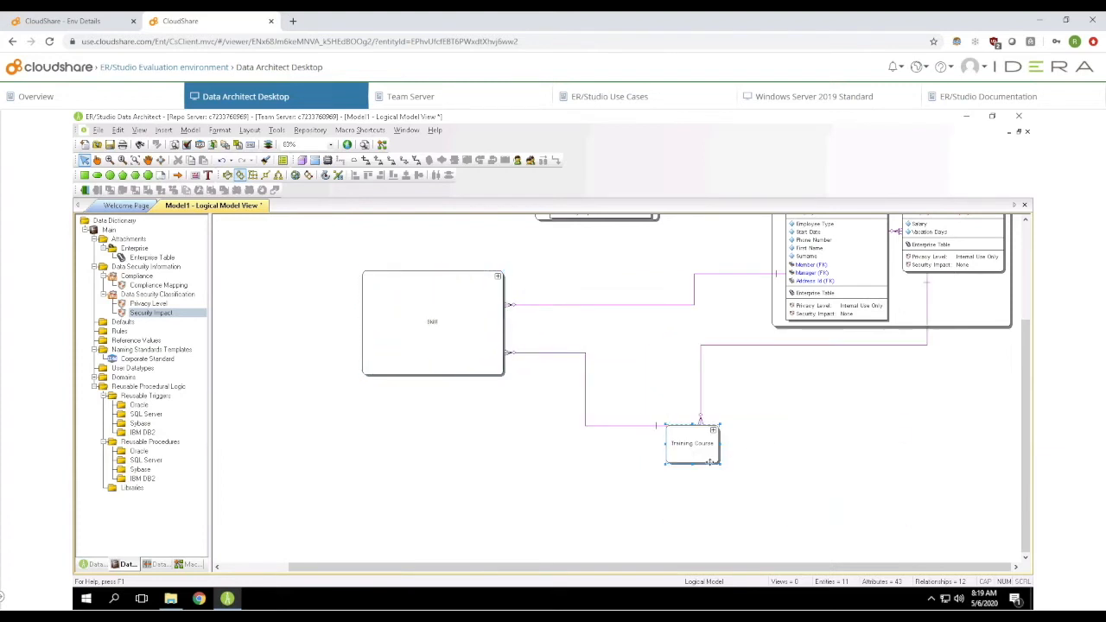
left_click_drag(722, 469, 855, 511)
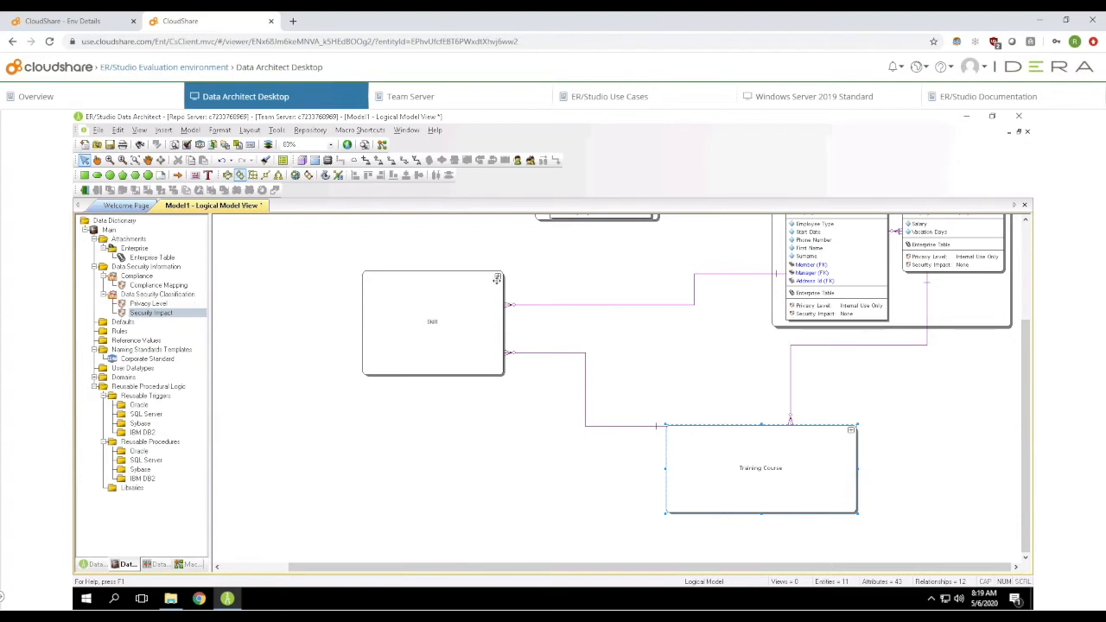
Expand the collapsed Skill and Training Course business data objects, and shift the Department entity slightly within its own object.
left_click(497, 277)
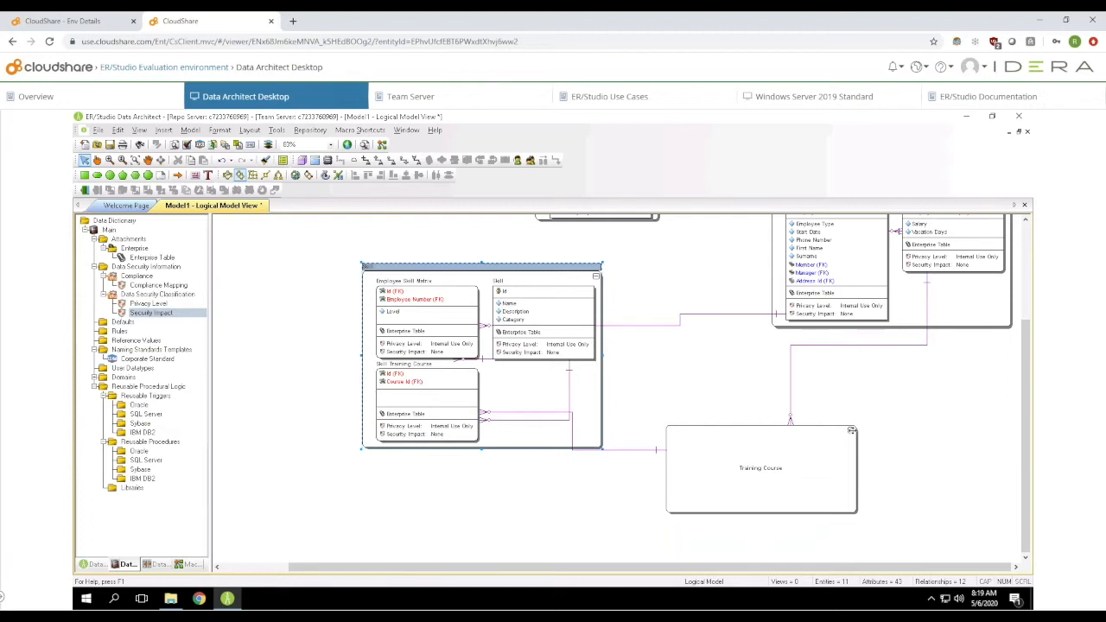
left_click(852, 430)
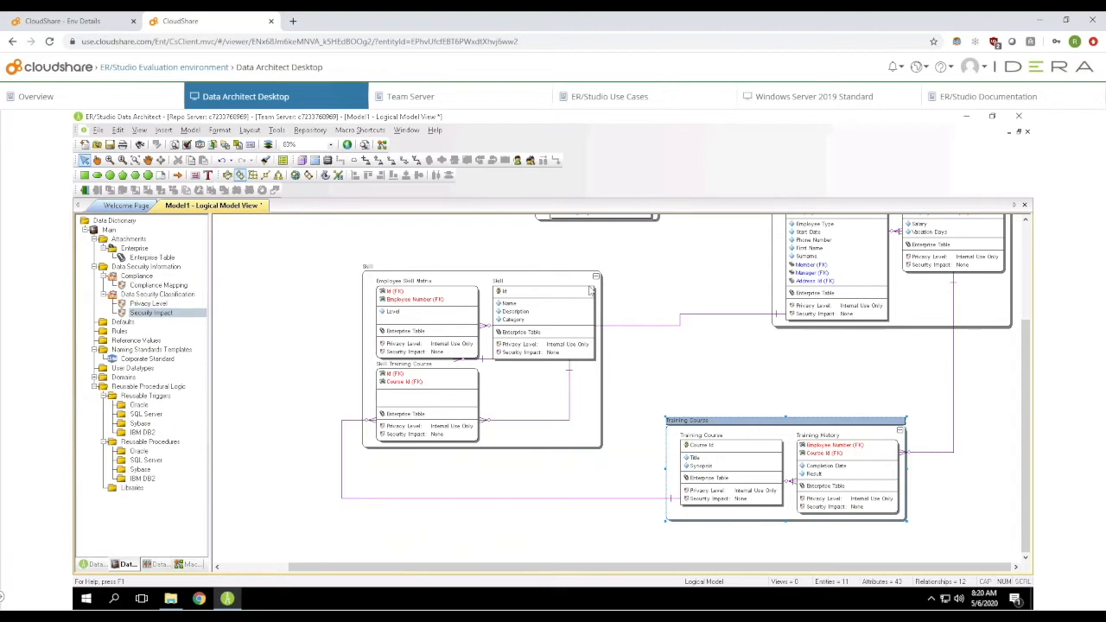
scroll(564, 310, "up", 5)
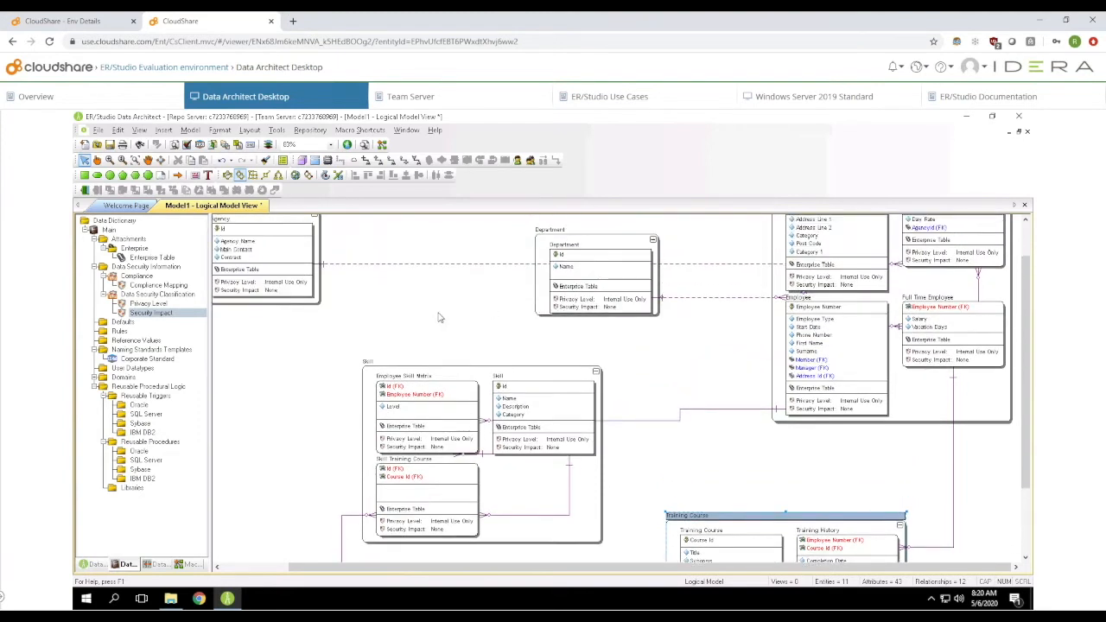
left_click_drag(589, 313, 571, 283)
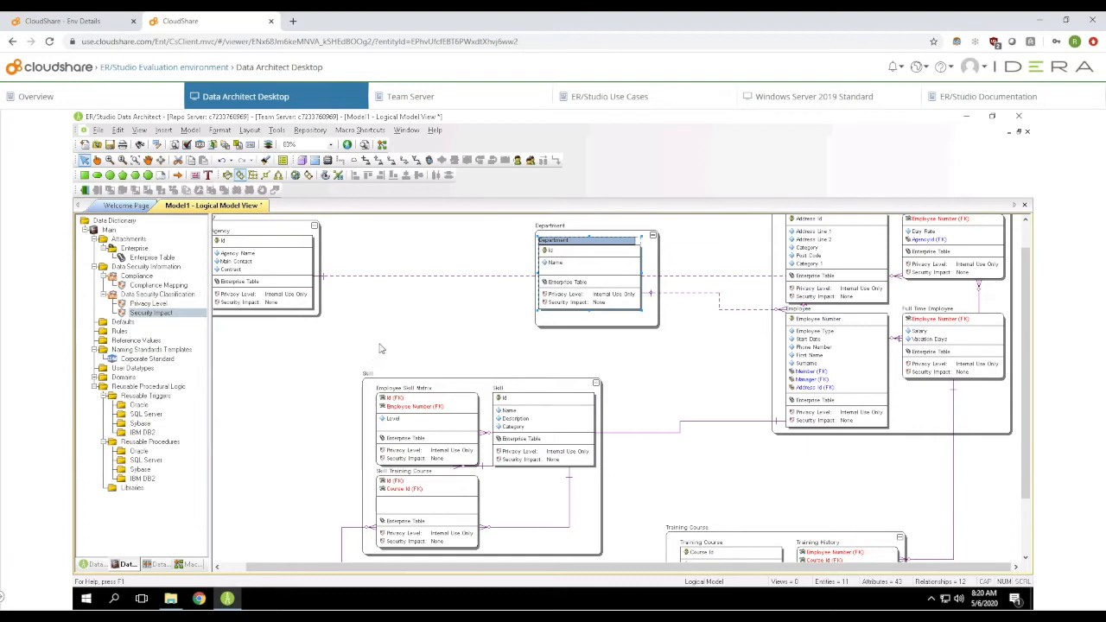
Start creating a submodel named Agency, allowing the Team Server terms to load, and include the Agency entity in it.
right_click(387, 347)
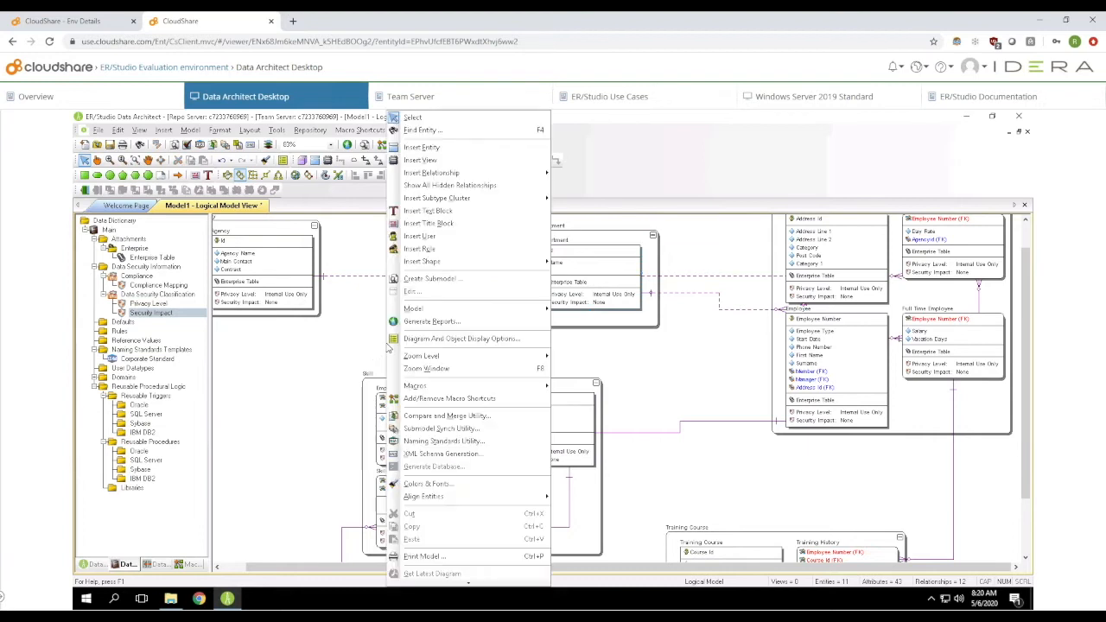
left_click(432, 283)
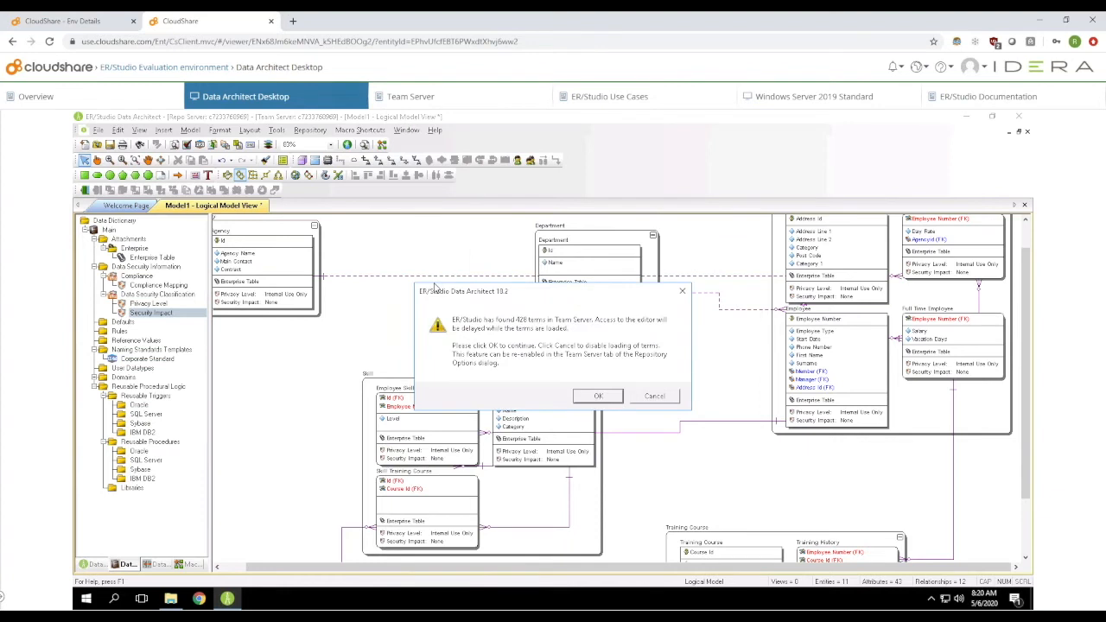
left_click(596, 398)
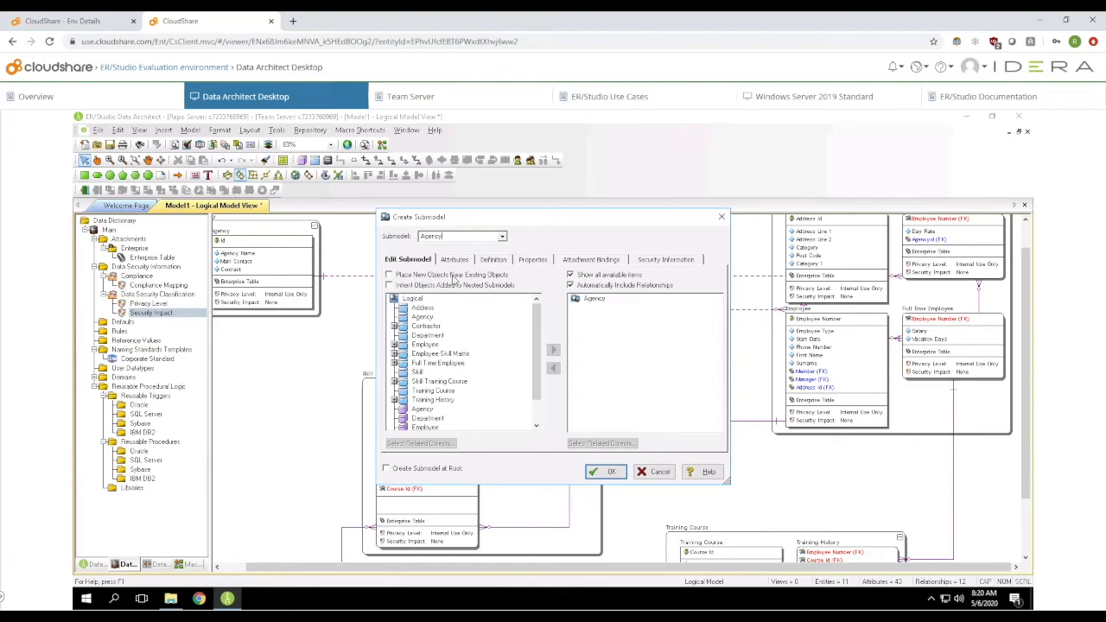
left_click(428, 318)
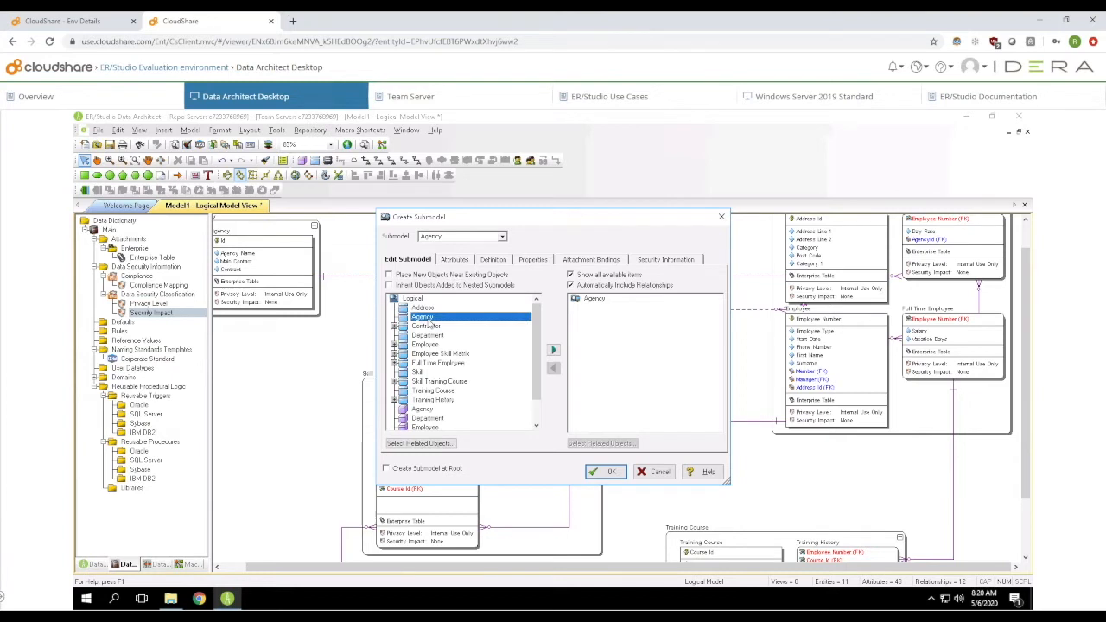
left_click(555, 351)
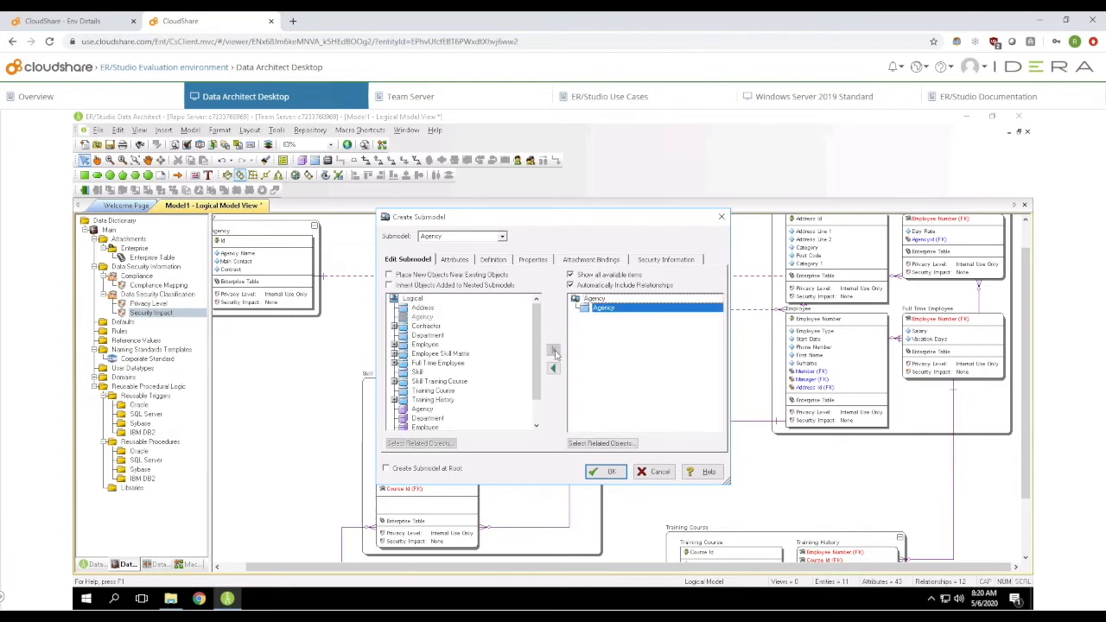
Add another new submodel named Department and include the Department entity in it.
left_click(503, 237)
left_click(490, 254)
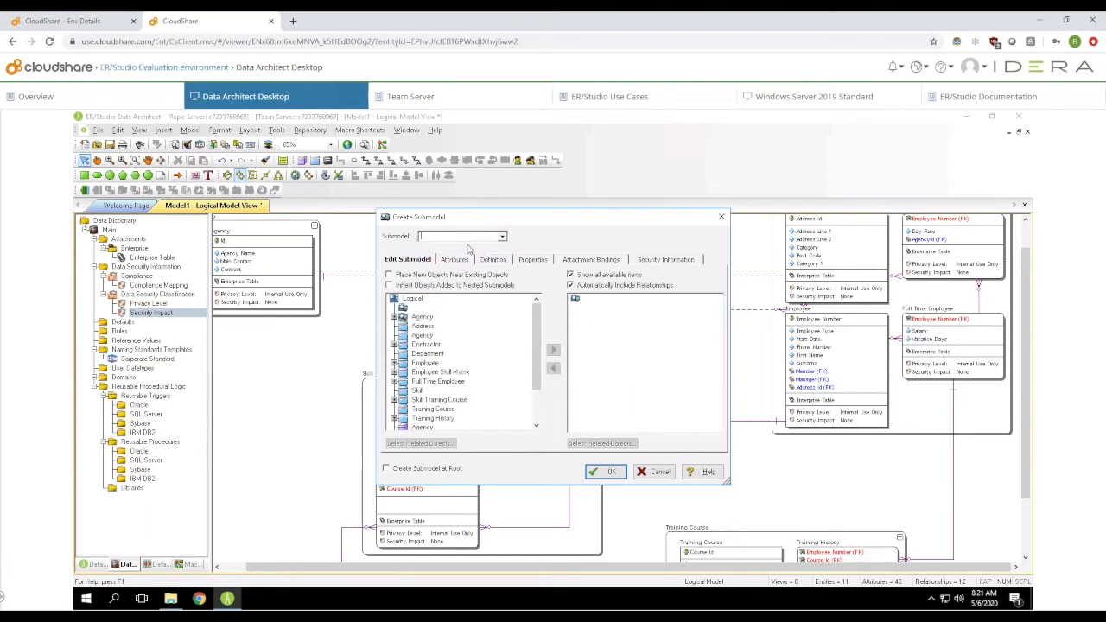
type("Department")
left_click(416, 356)
left_click(554, 350)
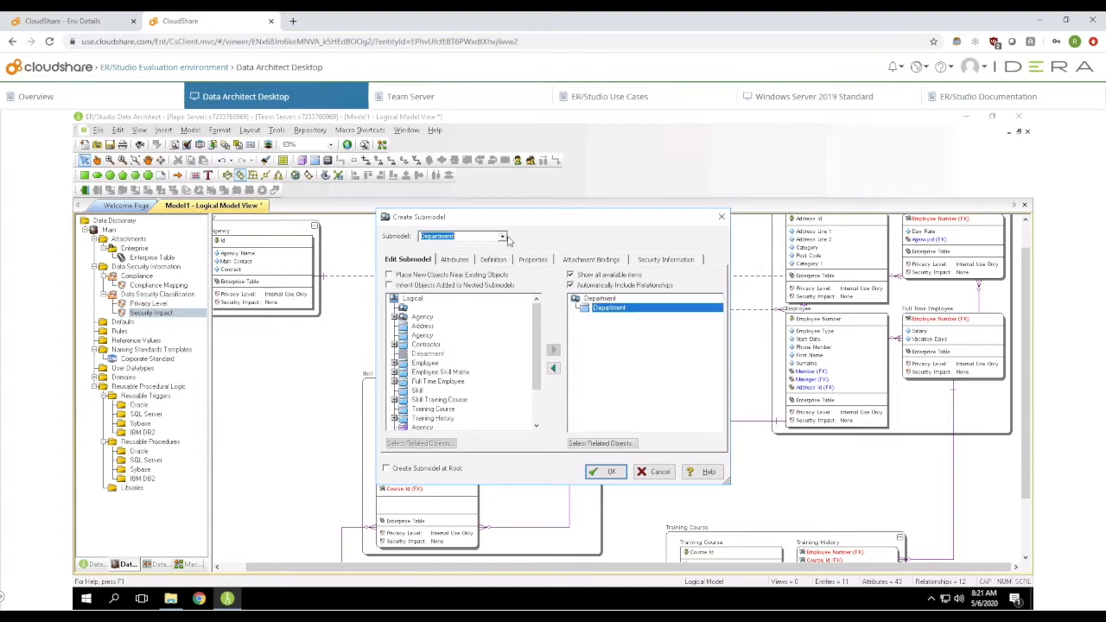
Add a new submodel named Employee containing the Address, Contractor, Employee and Full Time Employee entities.
left_click(502, 237)
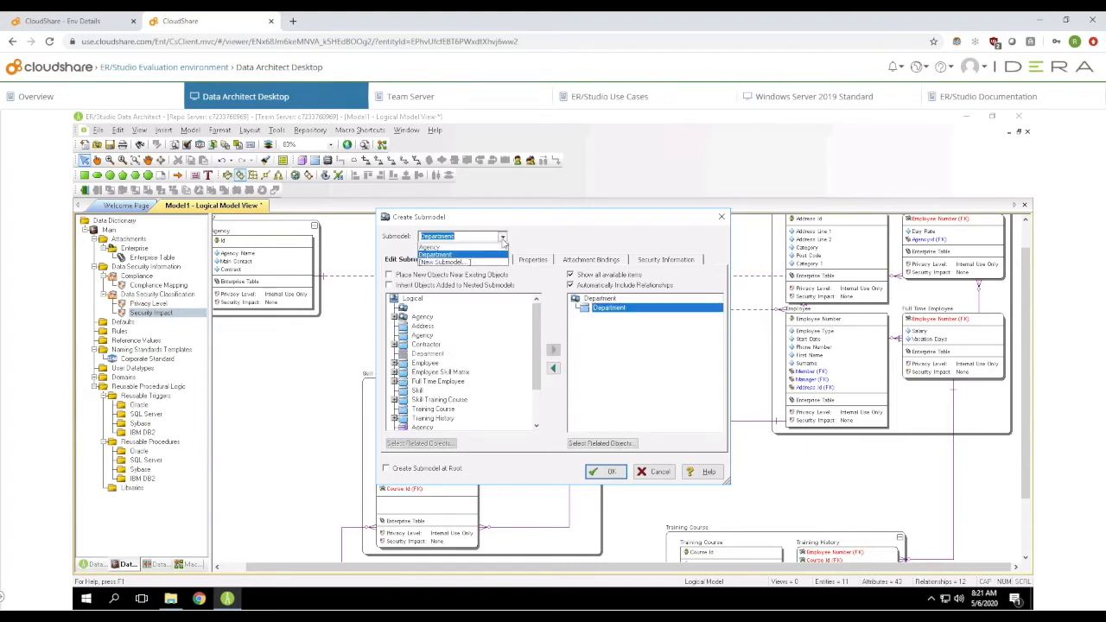
left_click(458, 262)
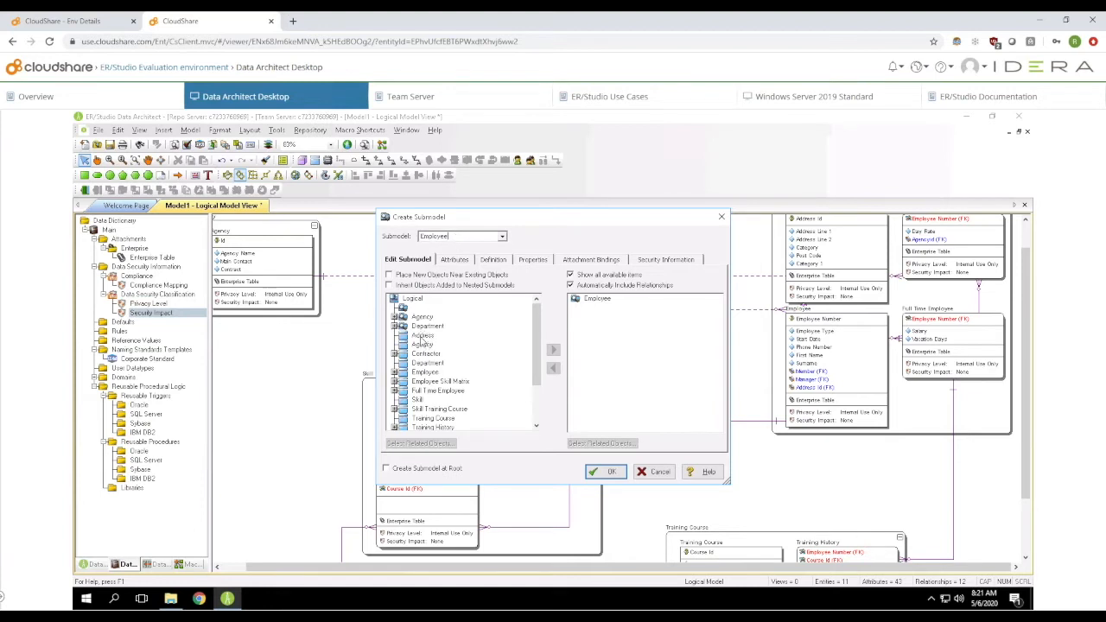
left_click(421, 335)
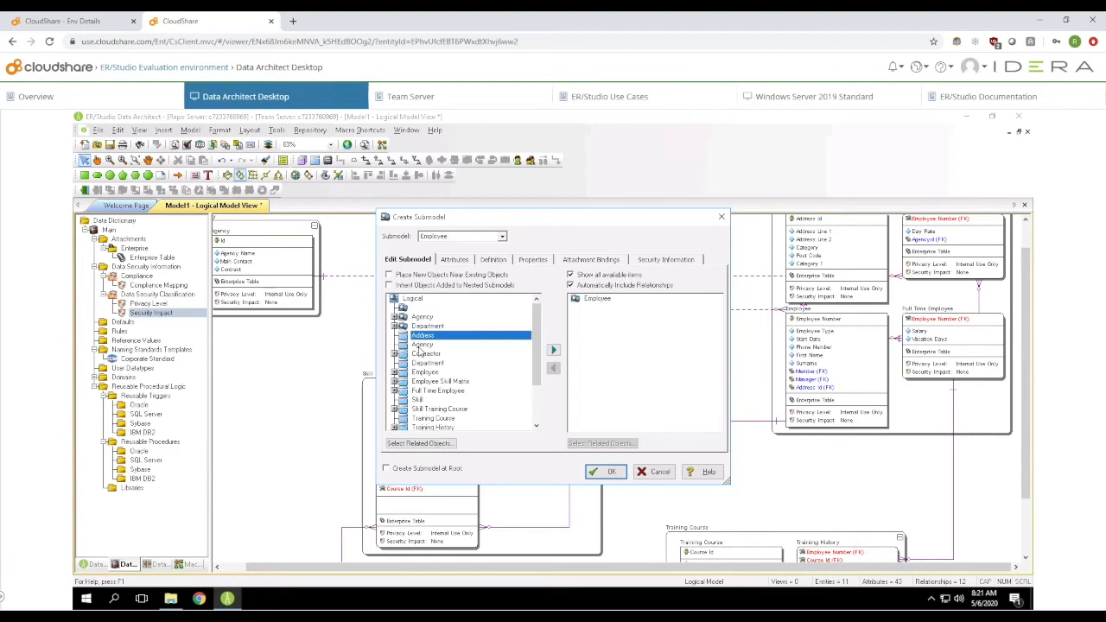
left_click(424, 372, "ctrl")
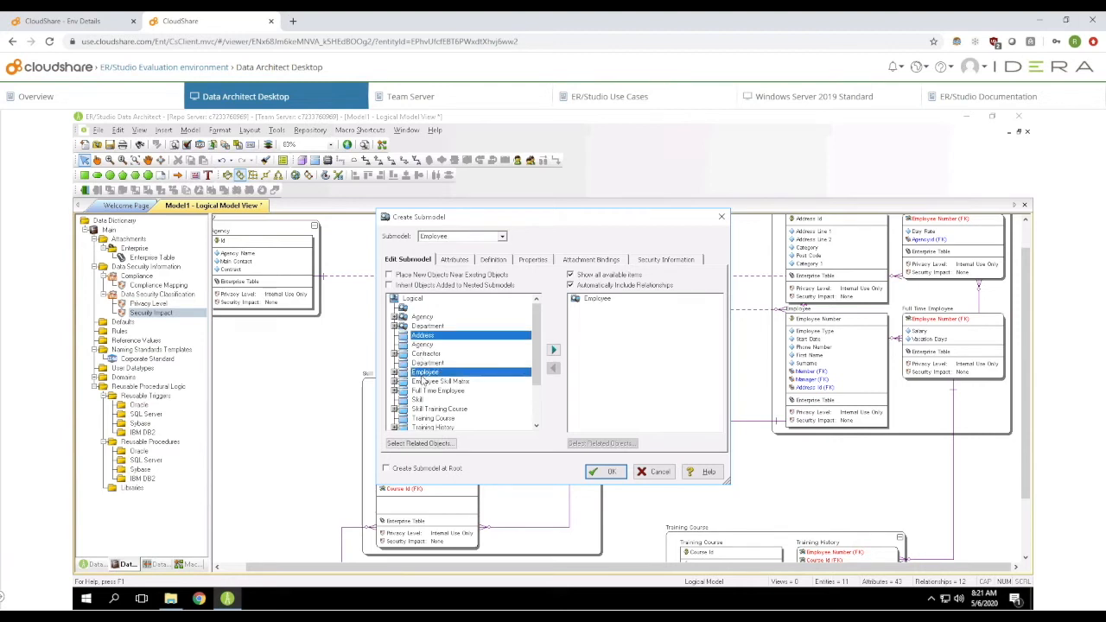
left_click(425, 391, "ctrl")
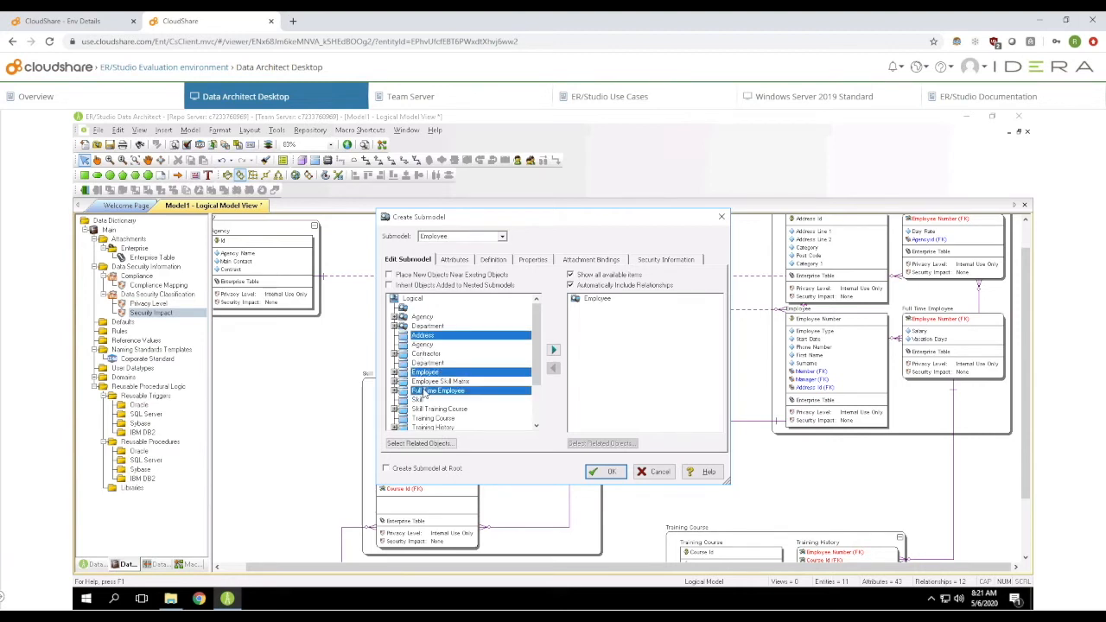
left_click(423, 354, "ctrl")
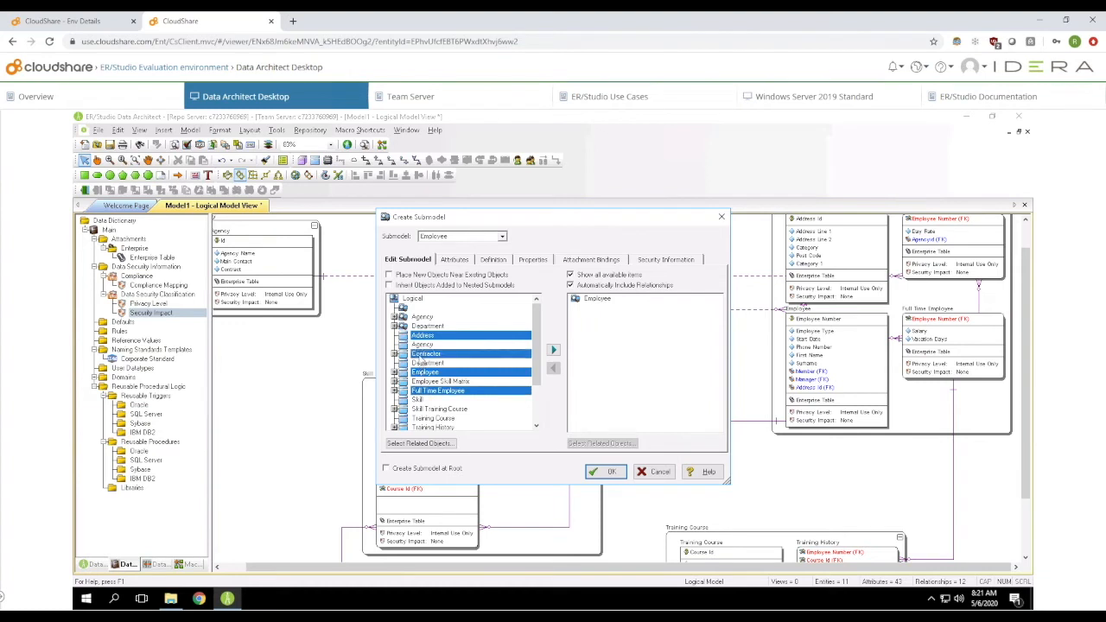
left_click(554, 350)
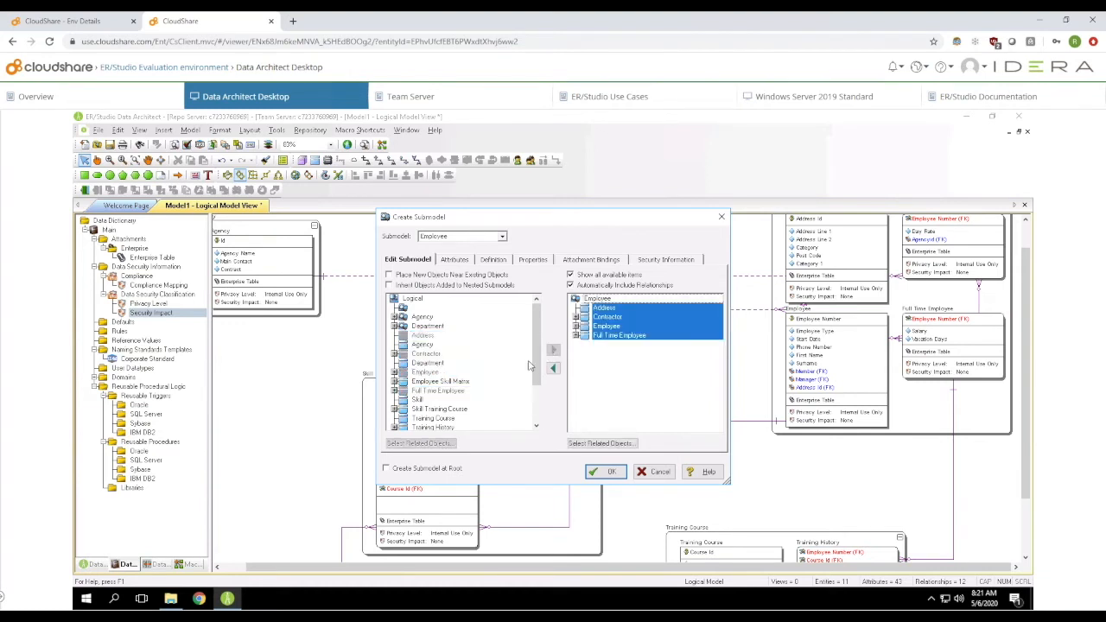
Add a new submodel named Skill containing the Skill, Employee Skill Matrix and Skill Training Course entities.
left_click(502, 236)
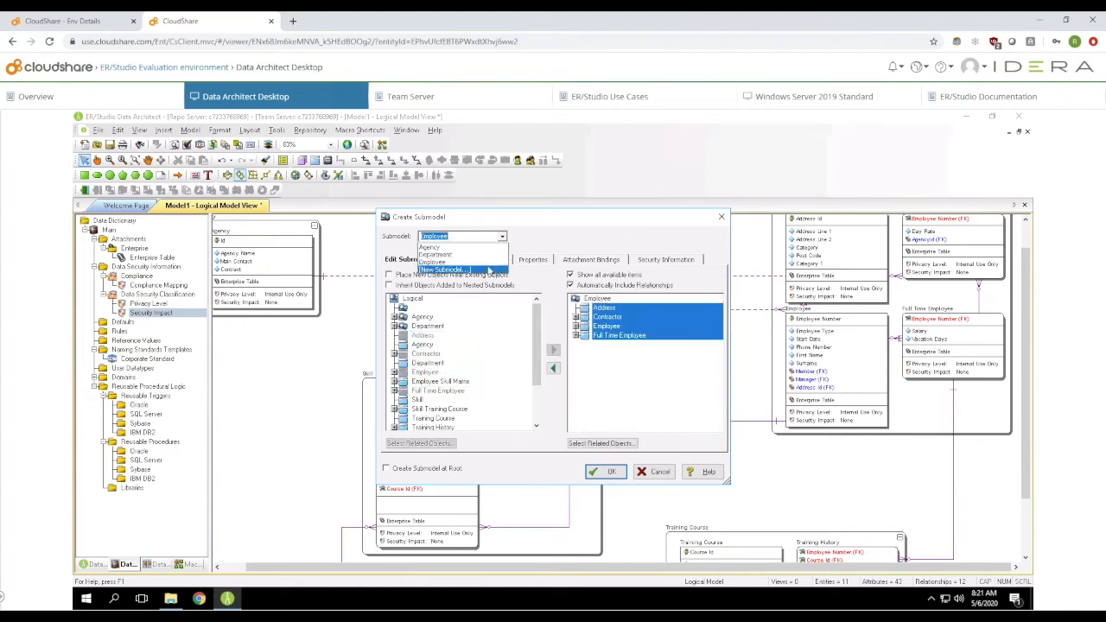
left_click(478, 246)
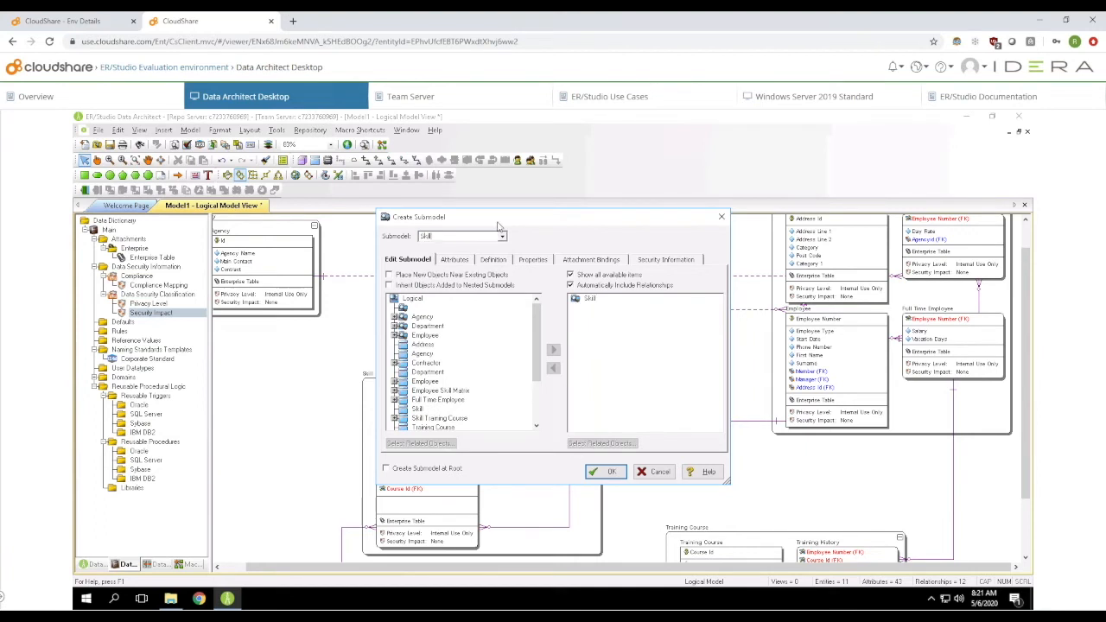
left_click(415, 410)
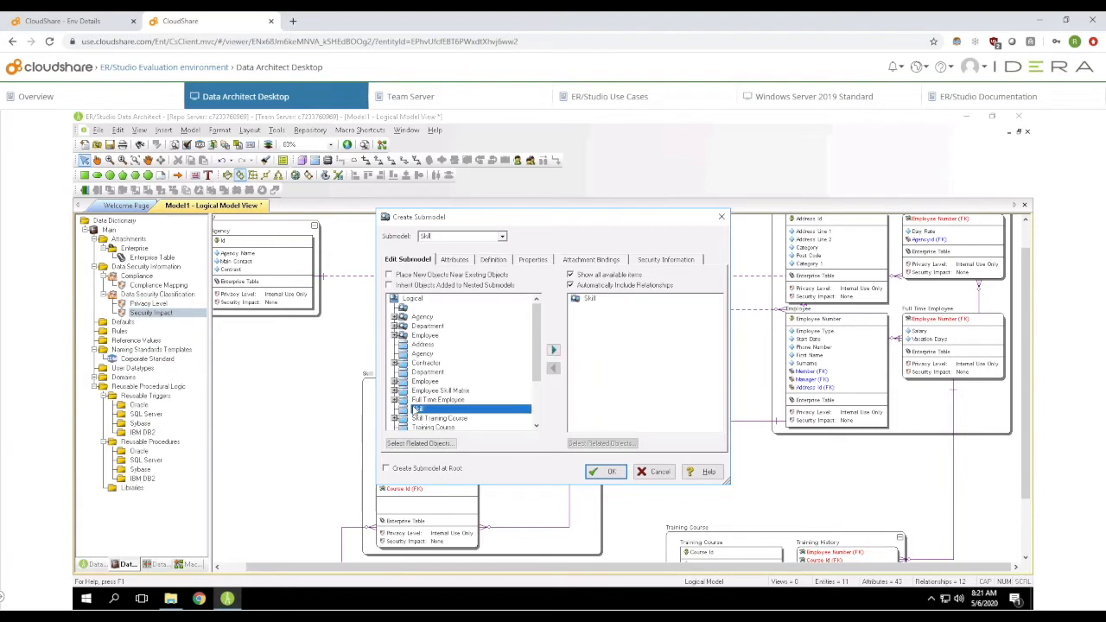
left_click(555, 351)
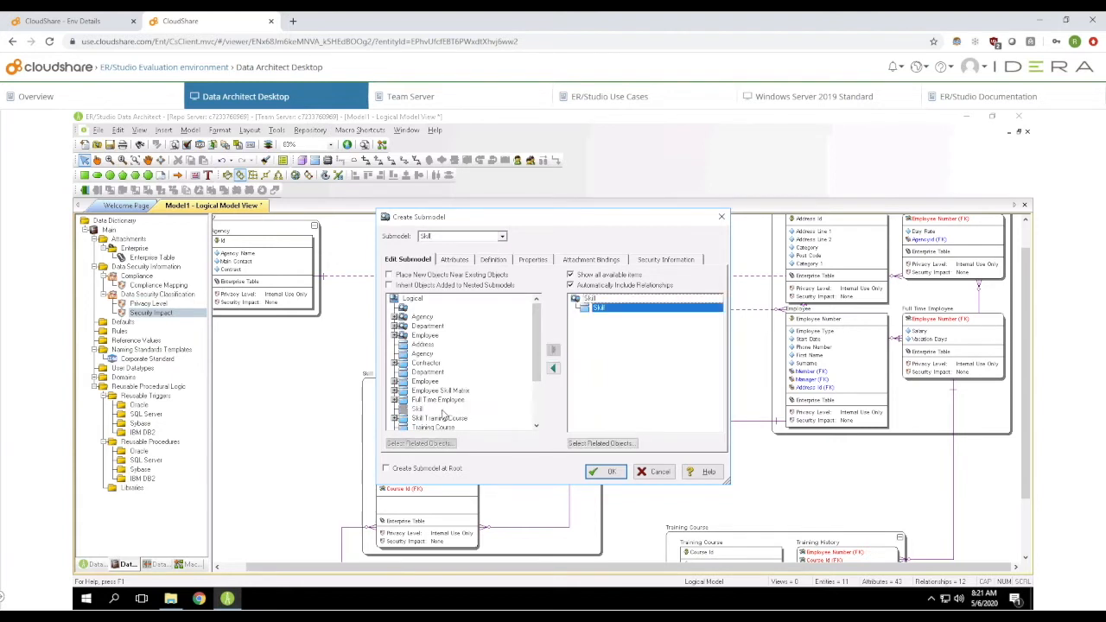
left_click(439, 391)
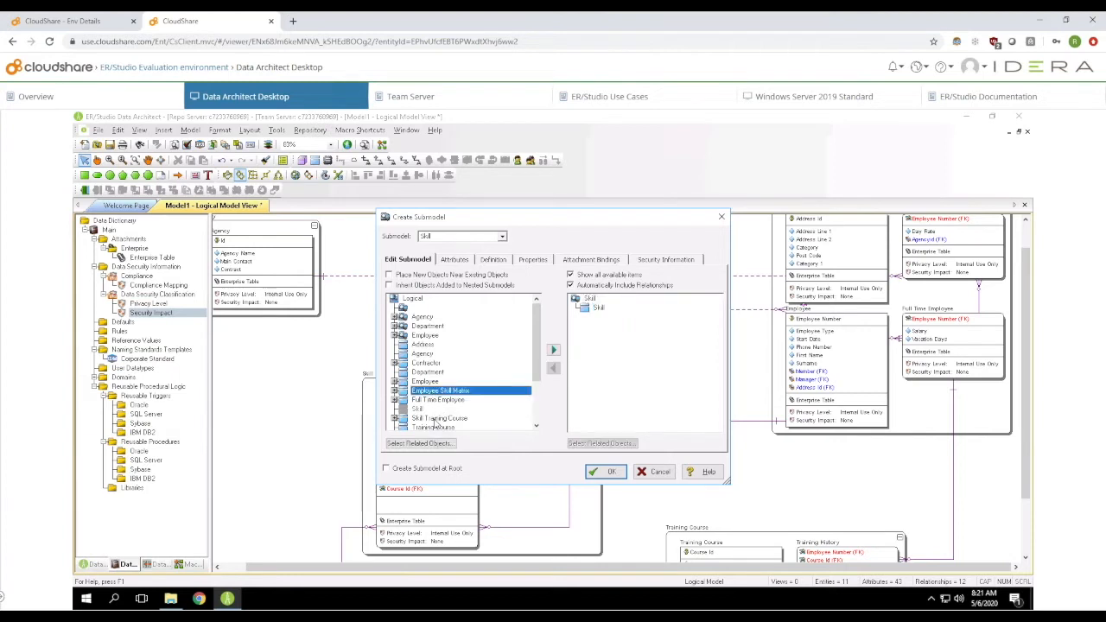
left_click(439, 419, "ctrl")
left_click(553, 350)
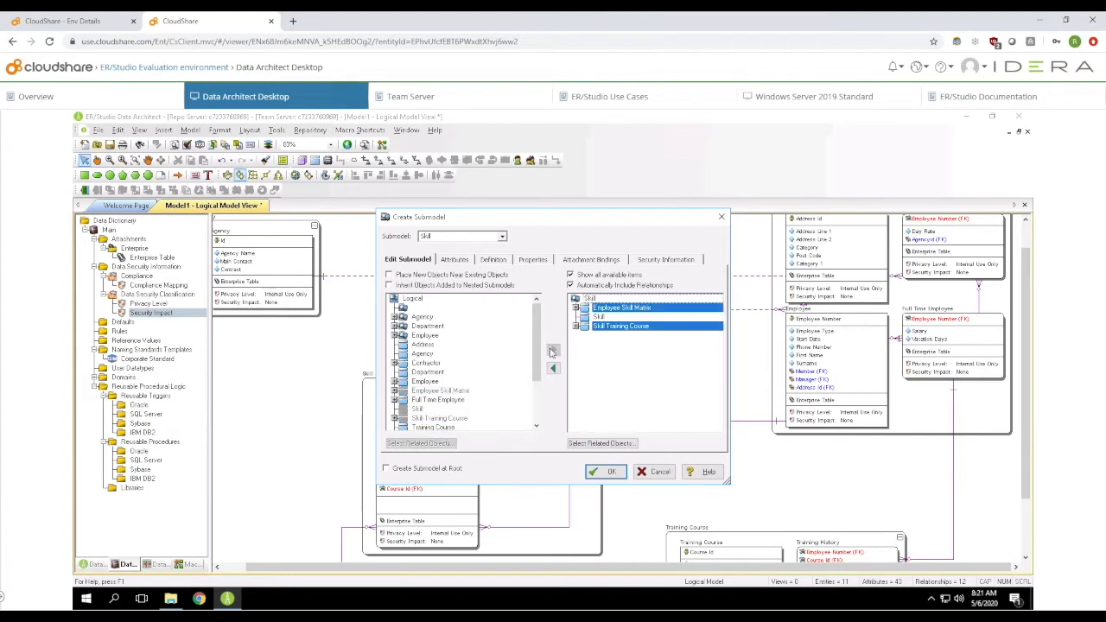
Add a Training Course submodel containing Training Course, Training History, Skill and Skill Training Course, and create all the defined submodels.
left_click(502, 237)
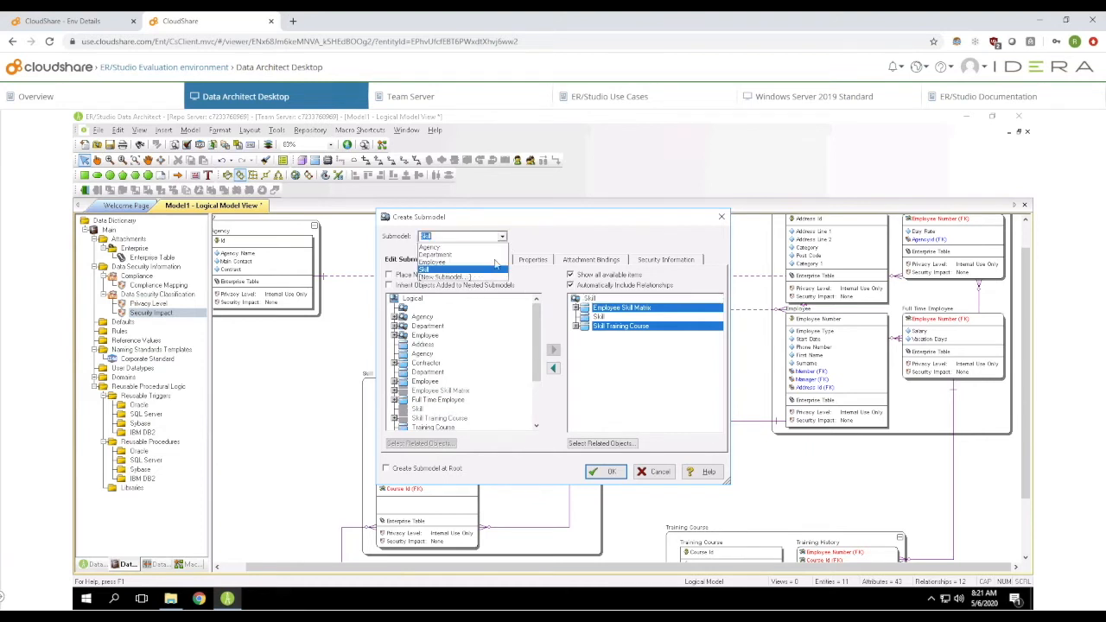
left_click(487, 277)
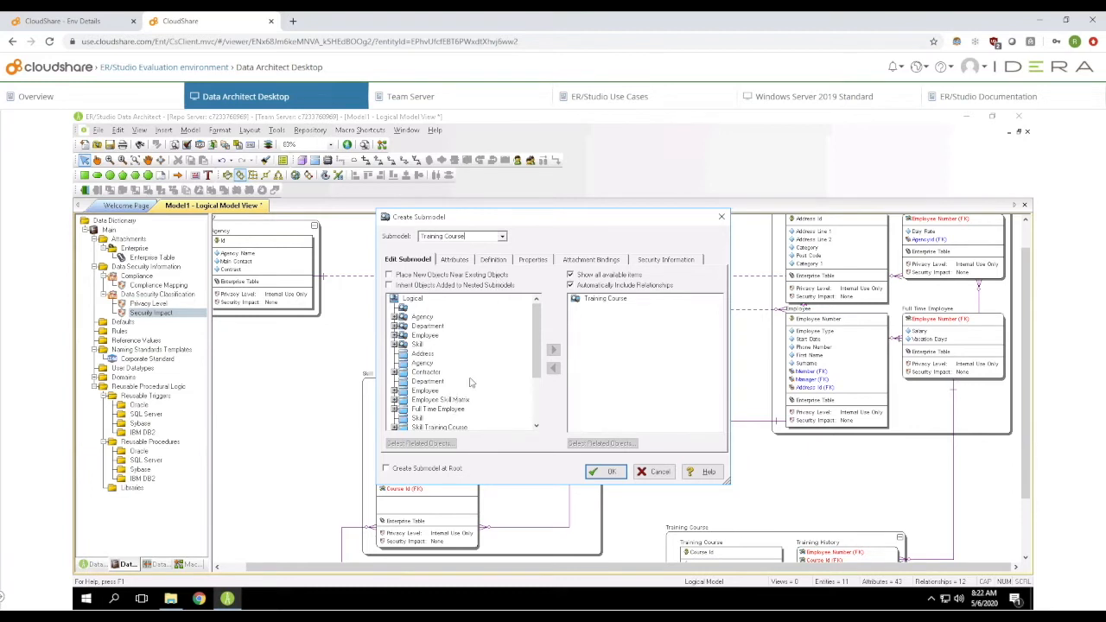
left_click_drag(538, 323, 537, 336)
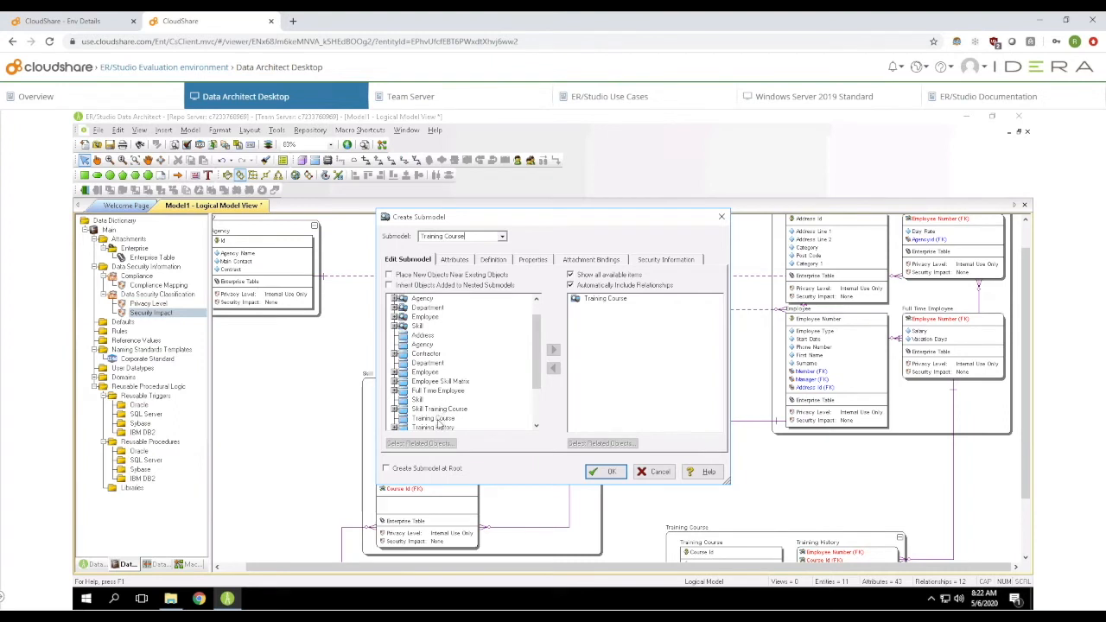
left_click(438, 421)
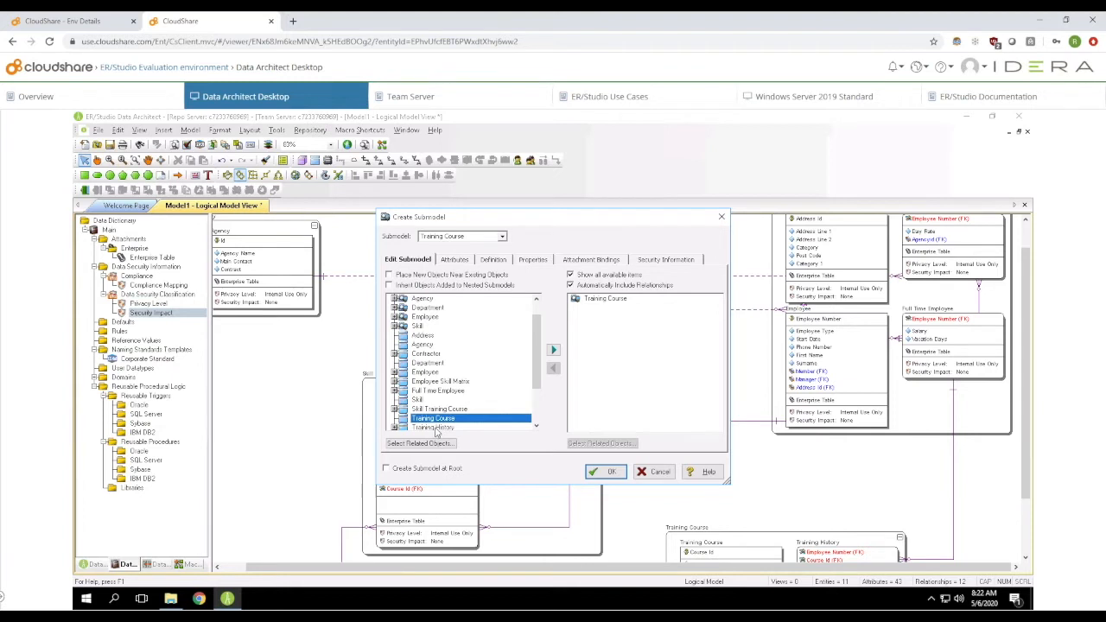
left_click(438, 428, "shift")
left_click(554, 351)
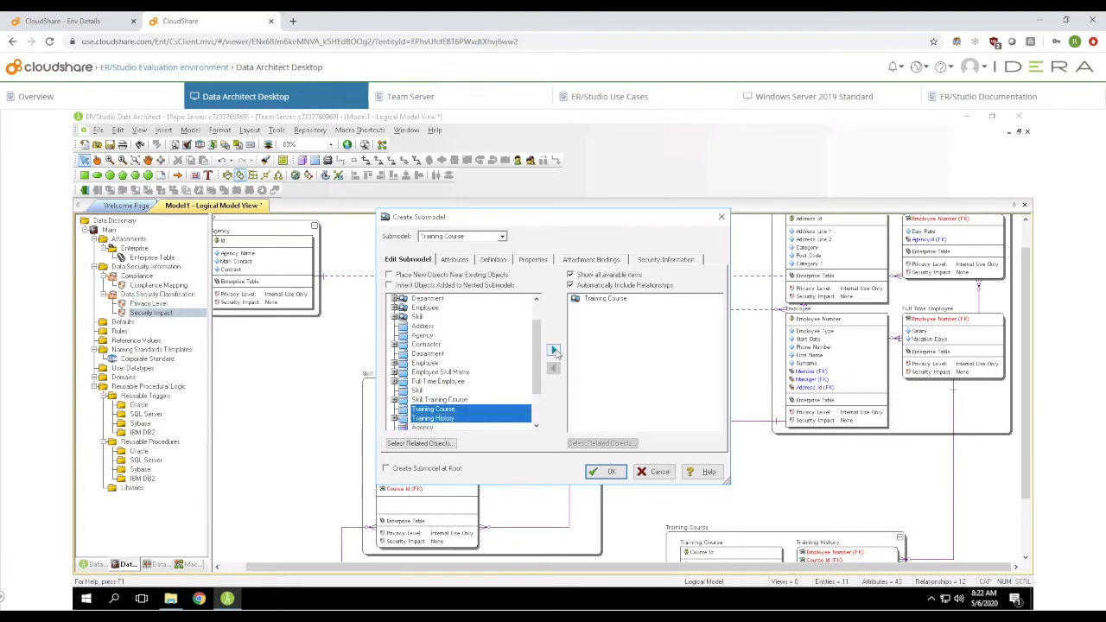
left_click(420, 392)
left_click(422, 400, "shift")
left_click(555, 350)
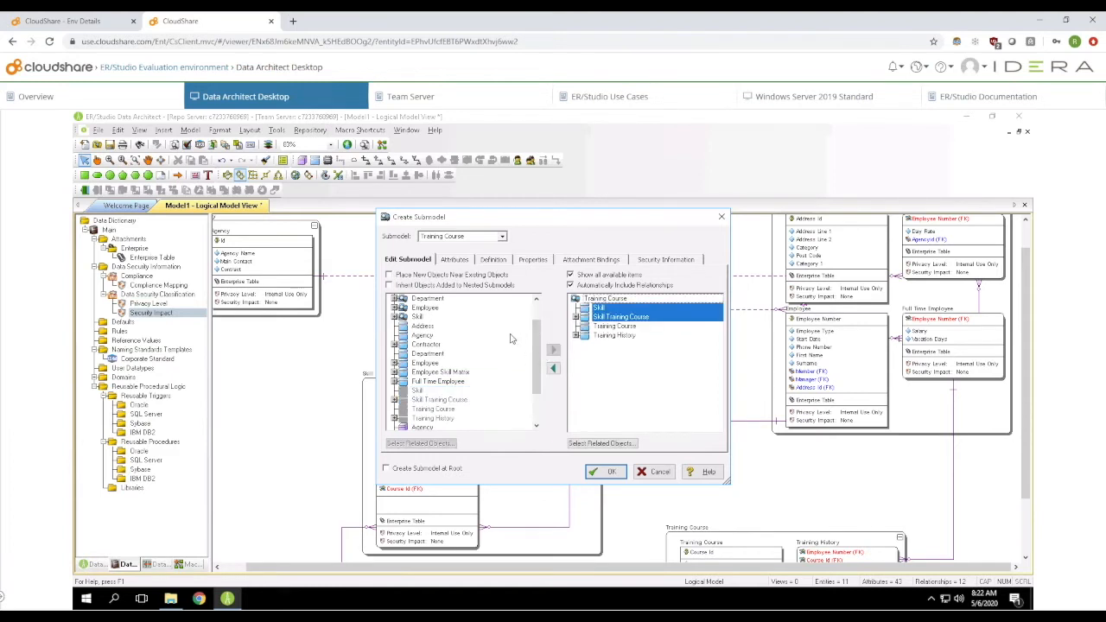
left_click(608, 472)
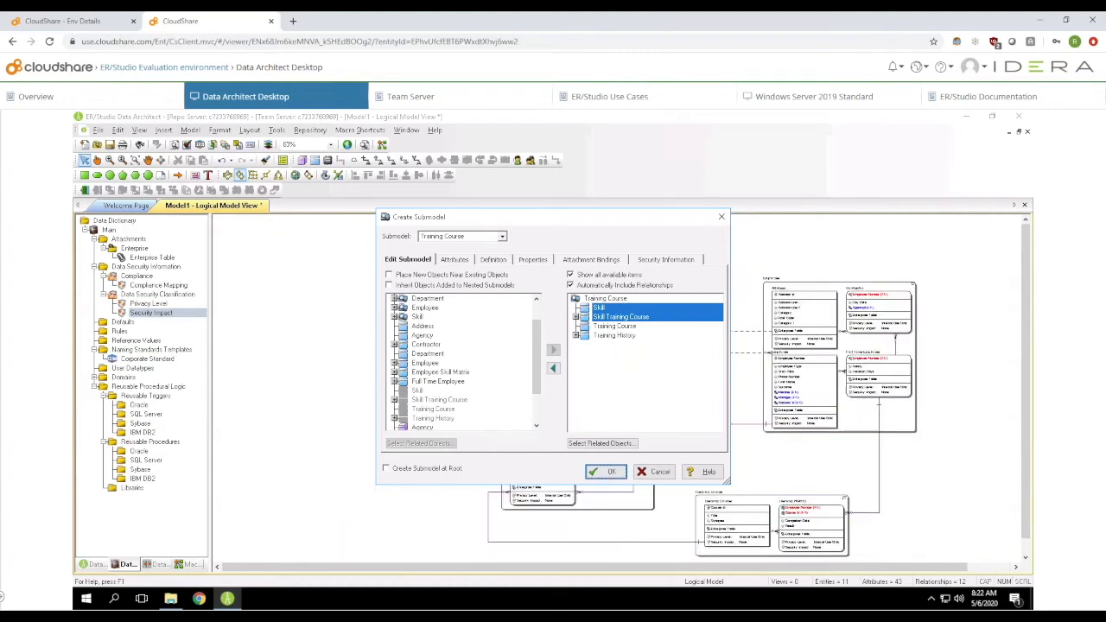
Review the logical Main Model diagram and the Agency submodel diagram from the data model tree.
left_click(88, 564)
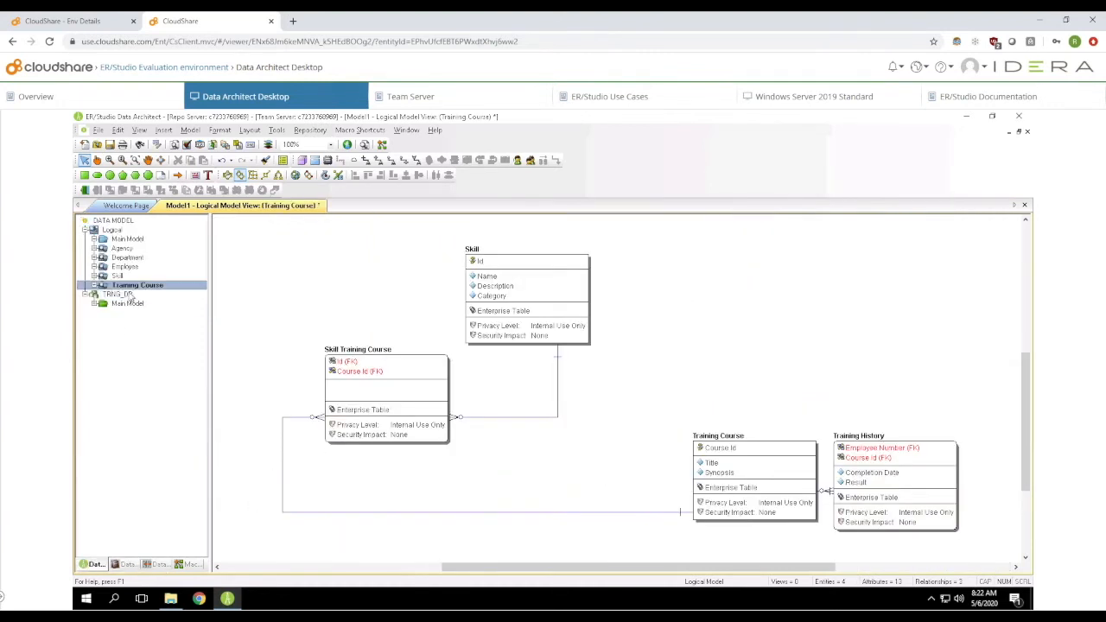
double_click(121, 242)
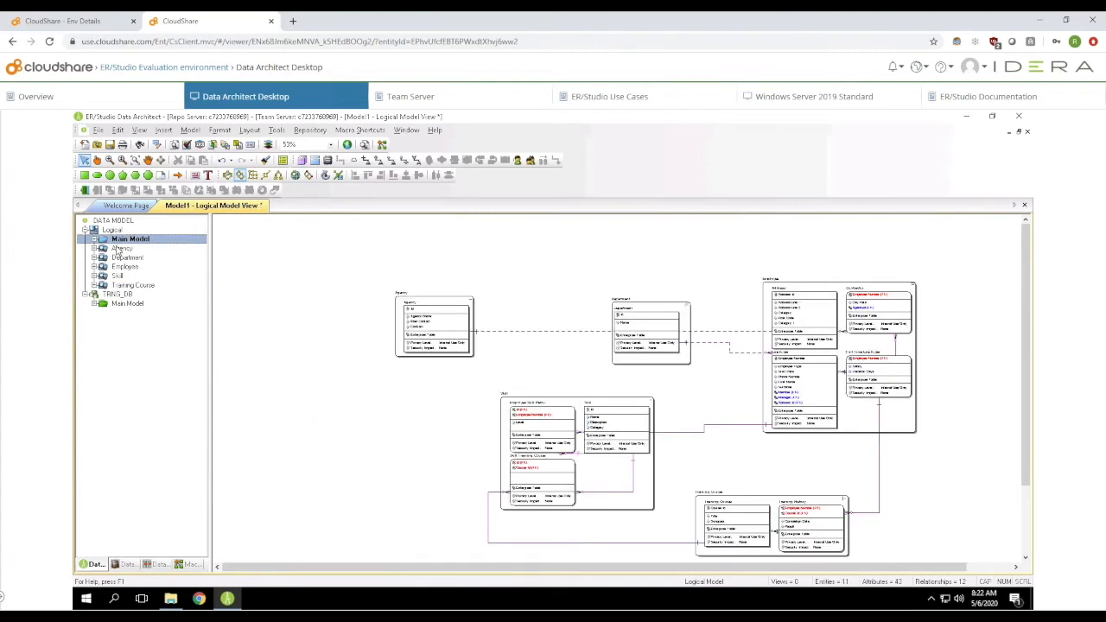
scroll(778, 469, "up", 3)
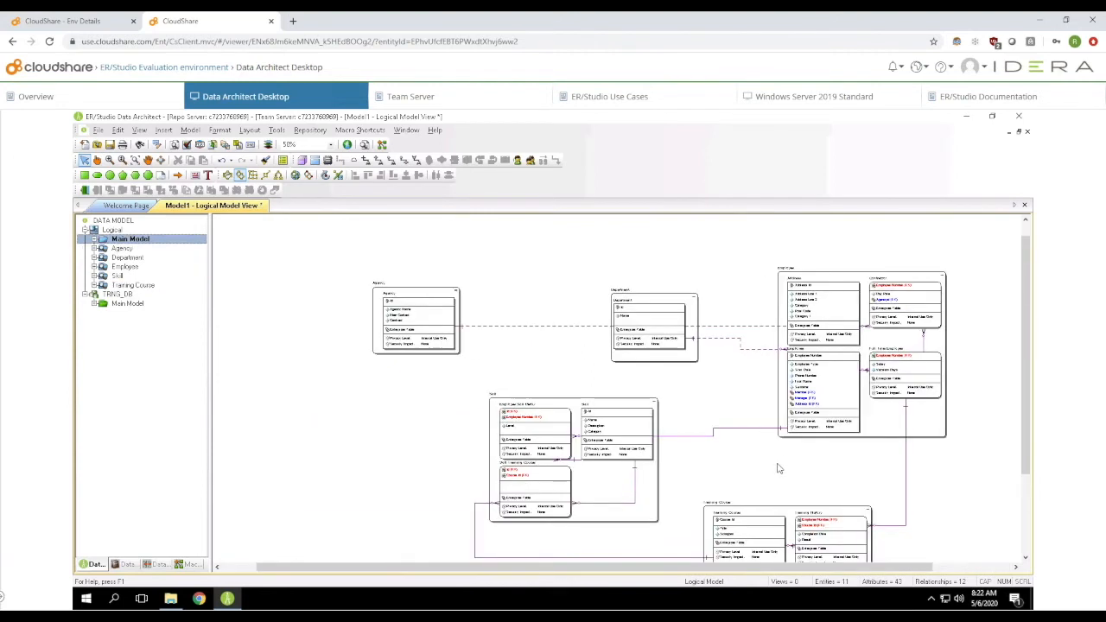
scroll(776, 463, "down", 3)
double_click(121, 249)
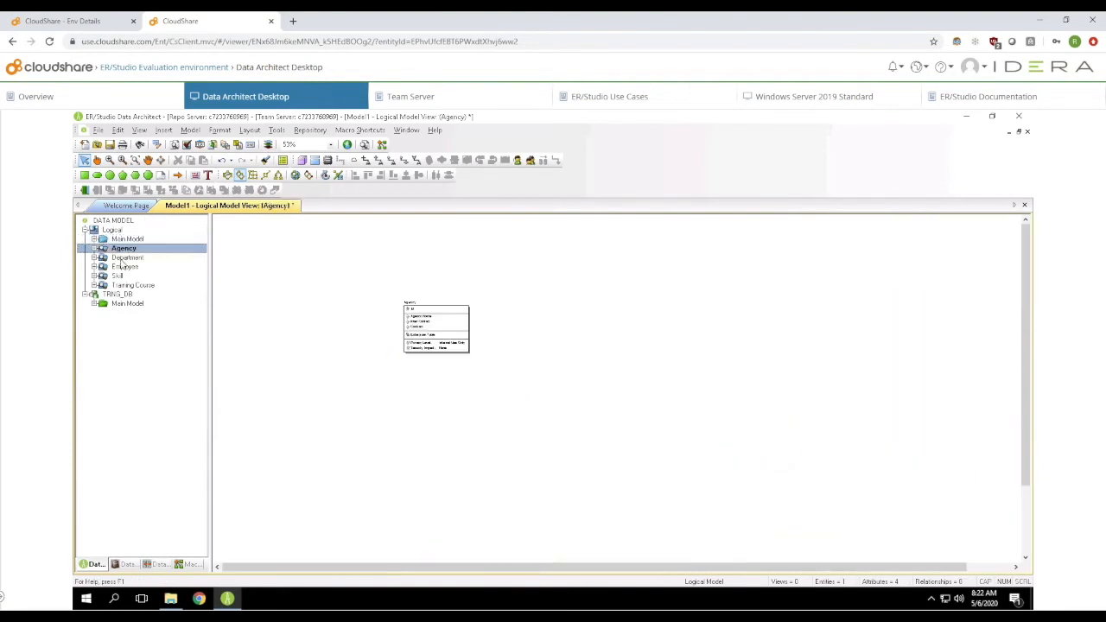
Review the Agency and Employee submodel diagrams, fitting each whole model in the view.
left_click(330, 145)
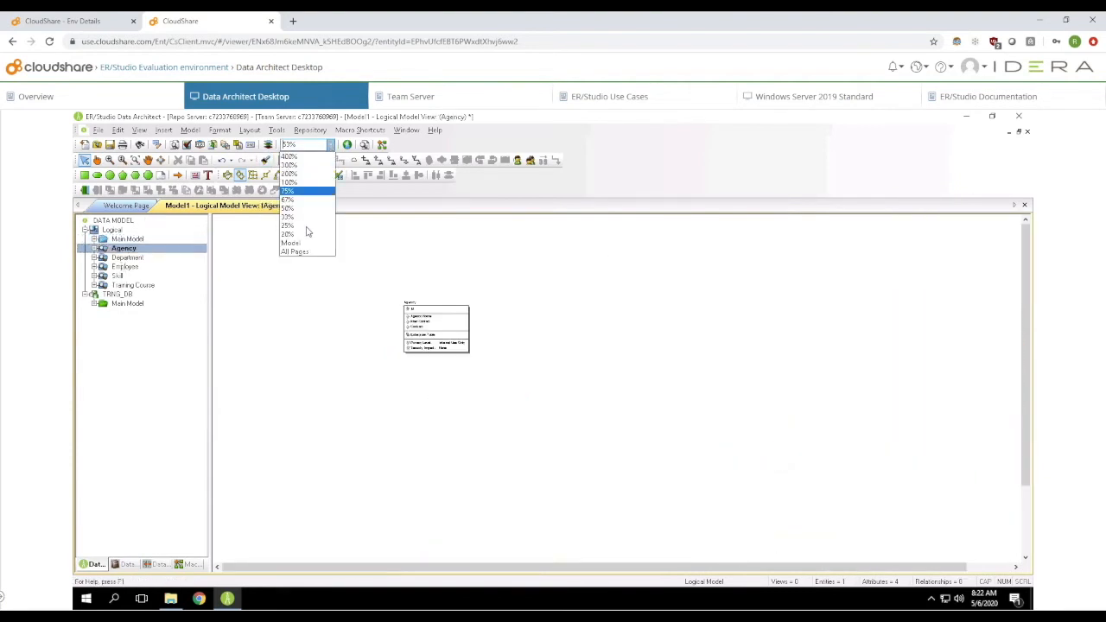
left_click(299, 243)
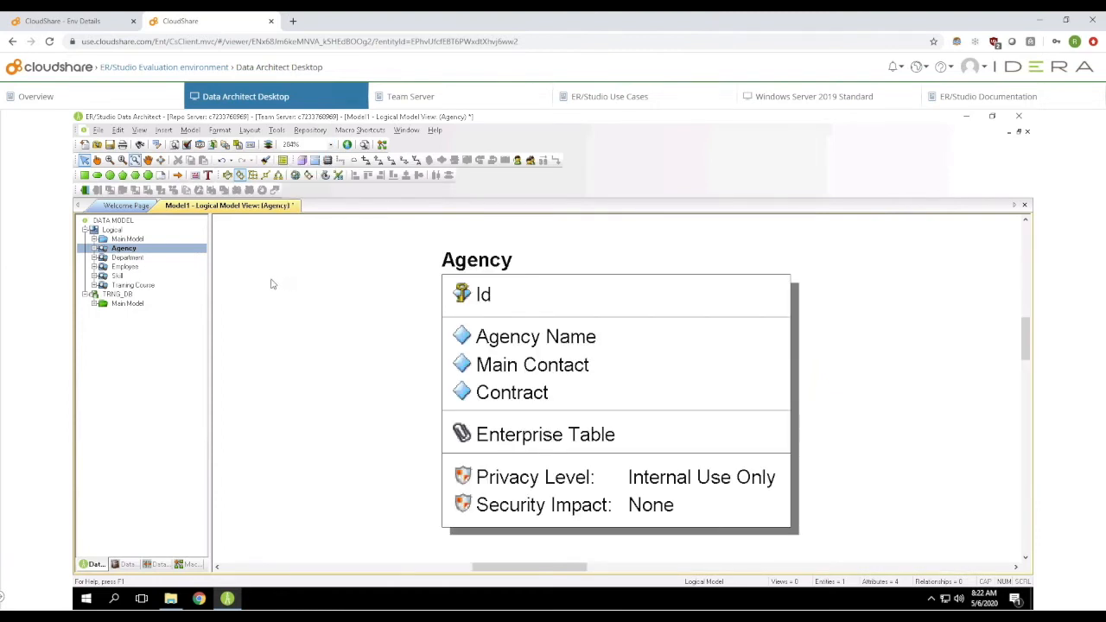
double_click(130, 257)
double_click(125, 267)
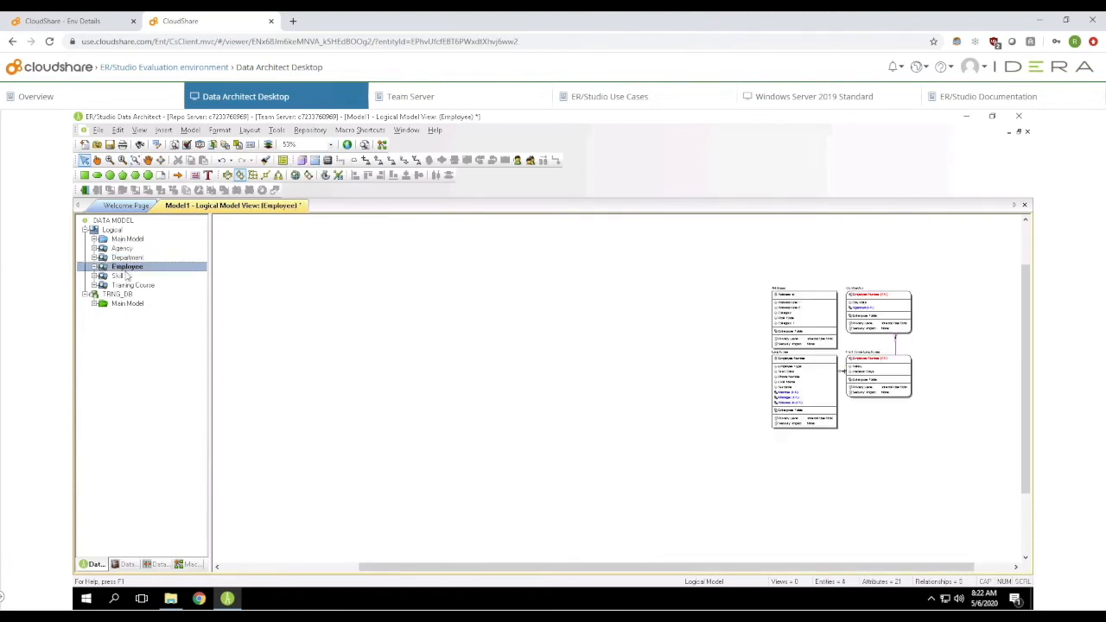
scroll(909, 428, "up", 2)
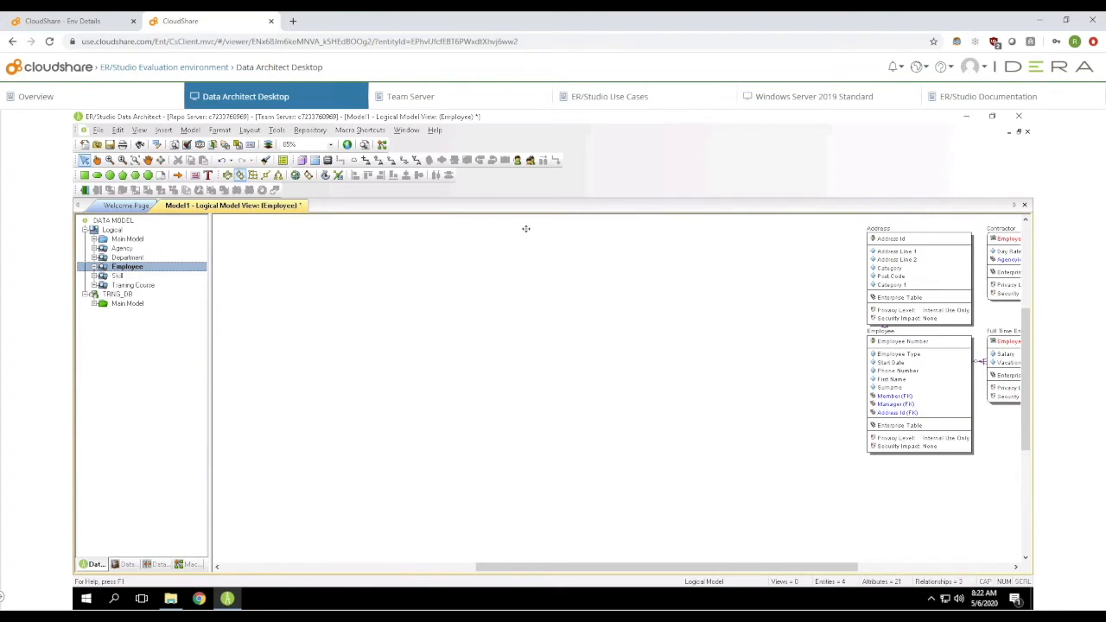
left_click(330, 144)
left_click(297, 245)
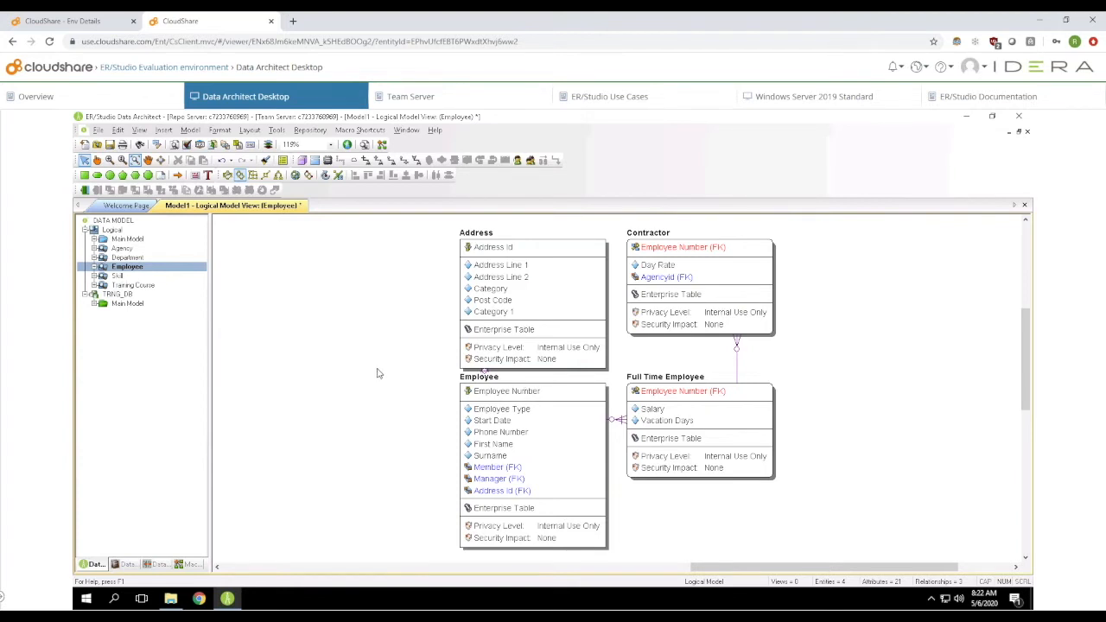
Turn on the Datatype display for entities in the Employee submodel diagram.
right_click(377, 373)
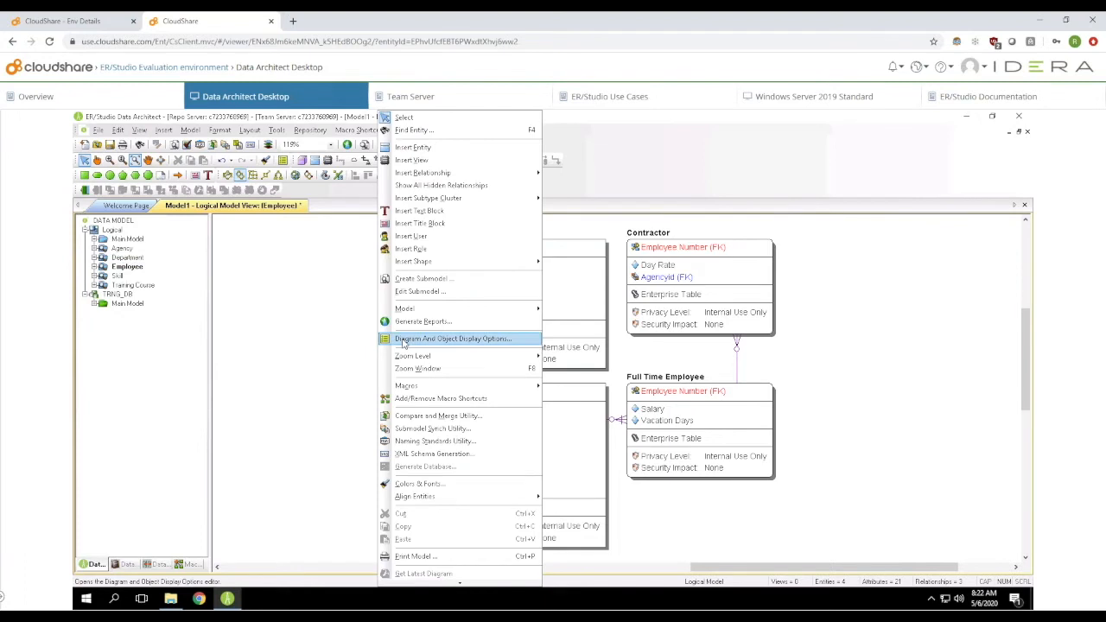
left_click(404, 344)
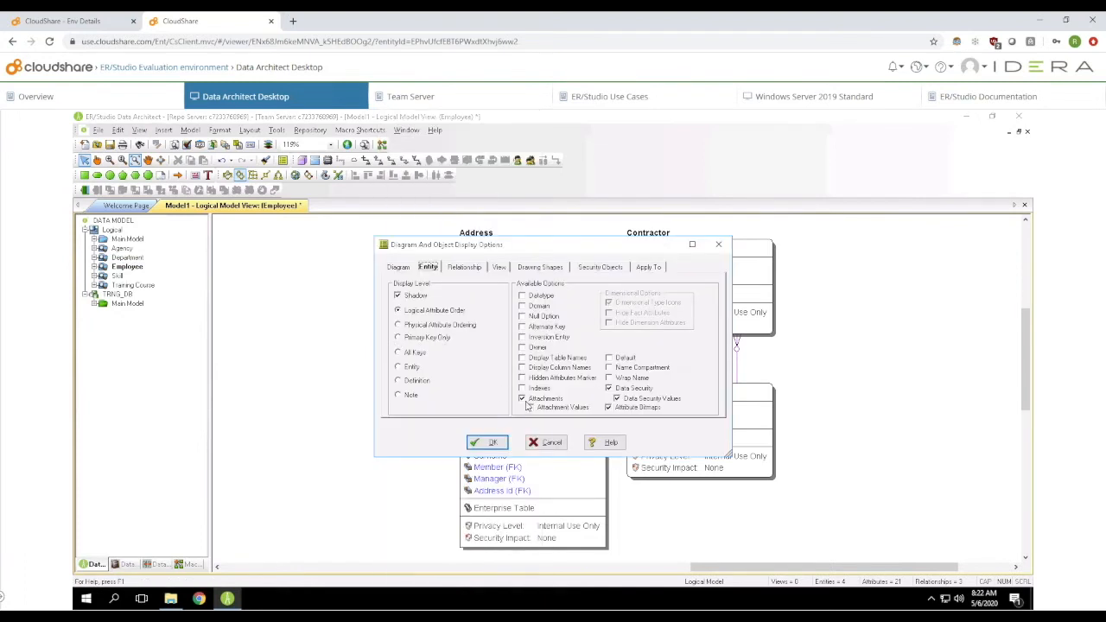
left_click(523, 297)
left_click(490, 442)
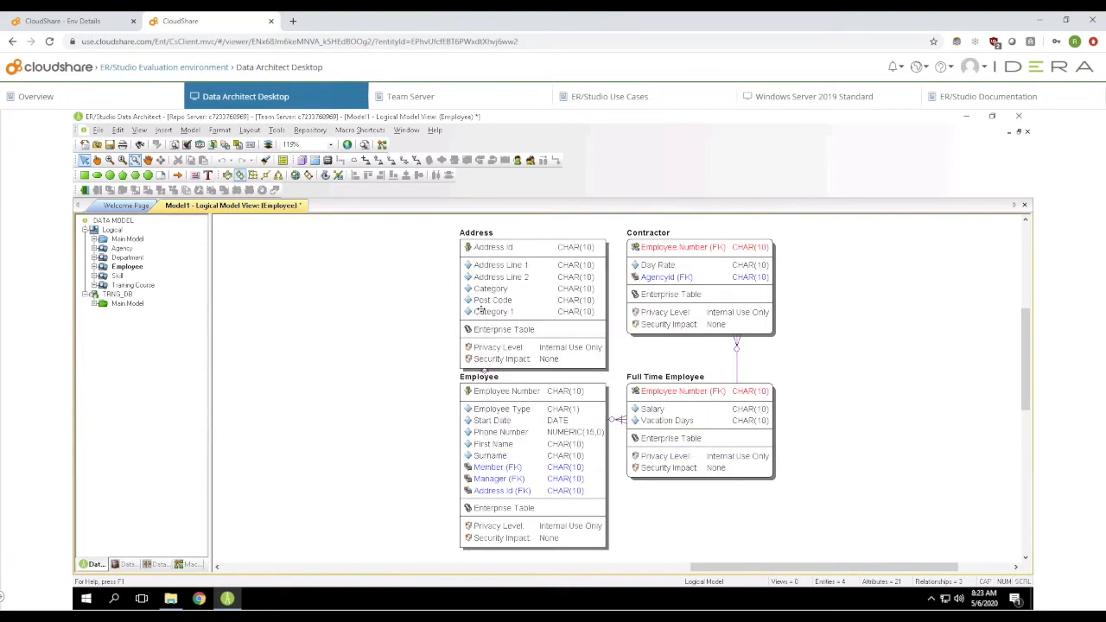
Compare the display of the Main Model, Agency and Department diagrams, declining to move the Agency submodel under Department.
double_click(123, 239)
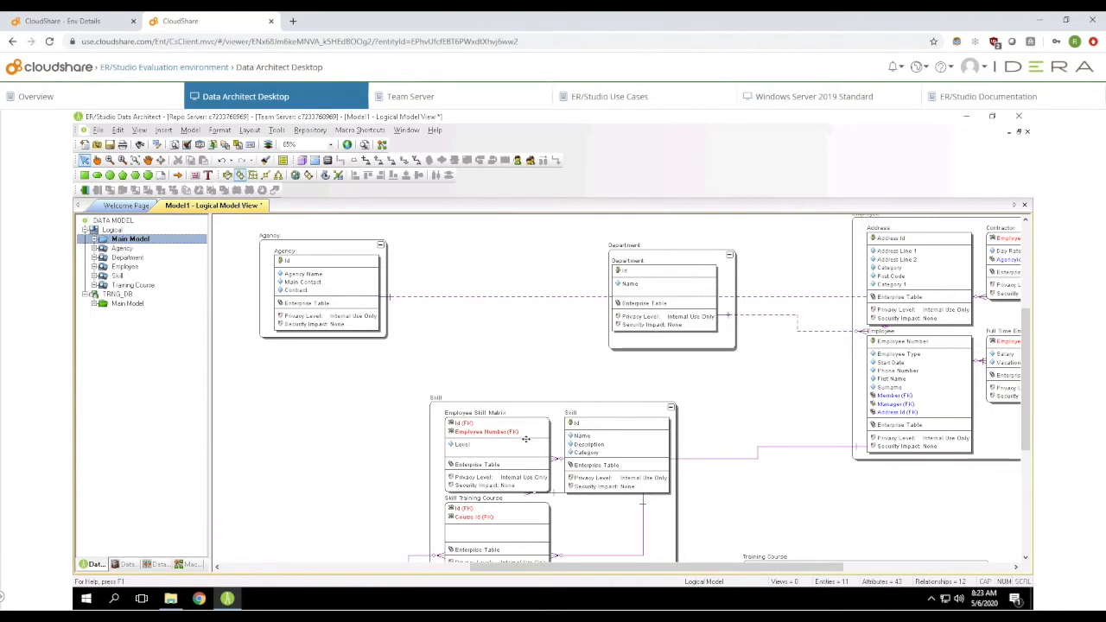
double_click(124, 249)
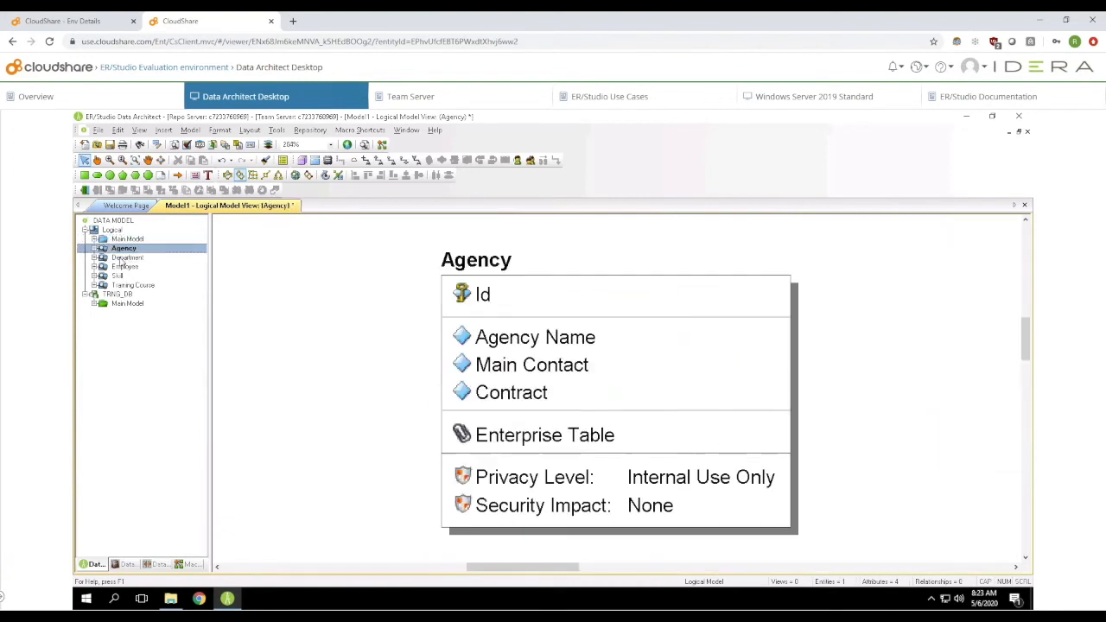
left_click_drag(124, 249, 123, 260)
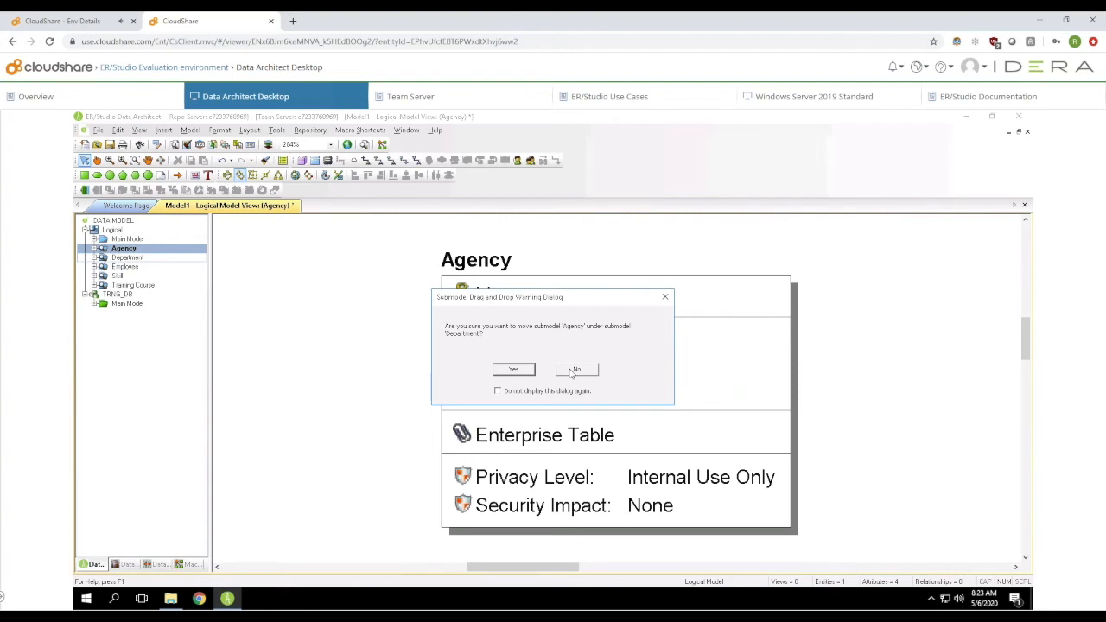
left_click(576, 370)
double_click(127, 258)
Give all four entities in the Employee submodel a bright pink background colour, without applying it to all submodels.
double_click(127, 266)
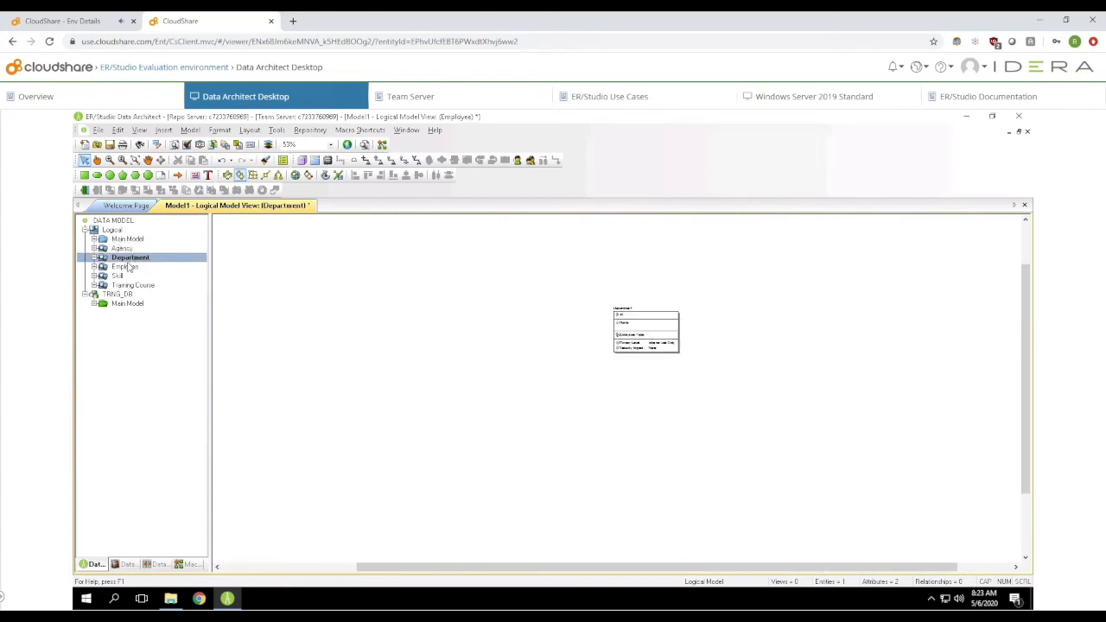
left_click_drag(396, 268, 810, 537)
right_click(553, 345)
mouse_move(680, 144)
left_click(735, 156)
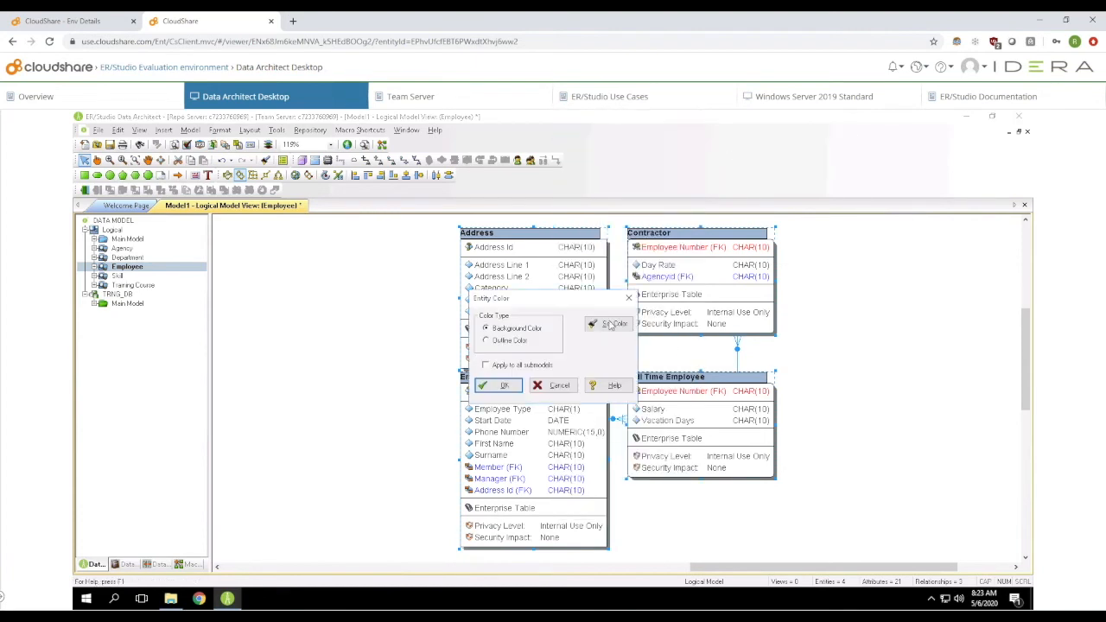
left_click(610, 325)
left_click(606, 303)
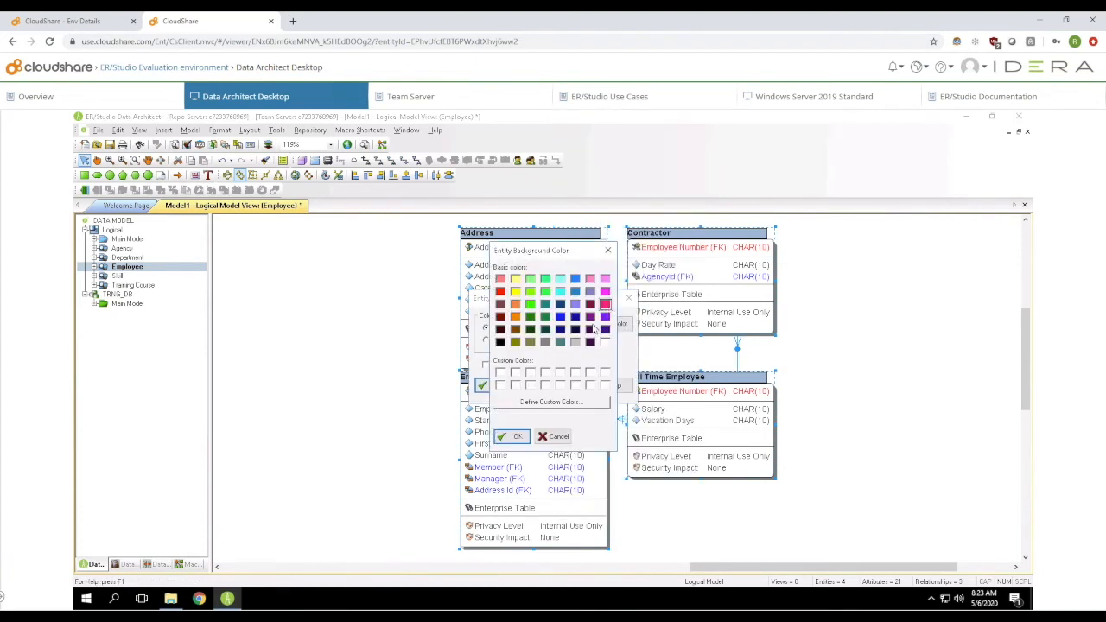
left_click(511, 436)
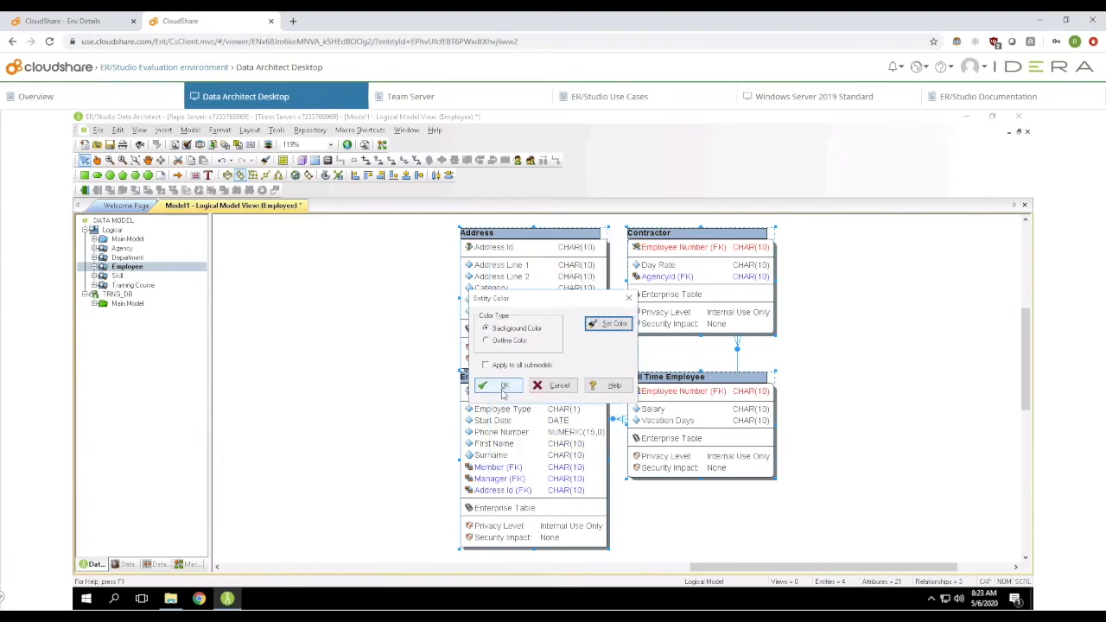
left_click(506, 385)
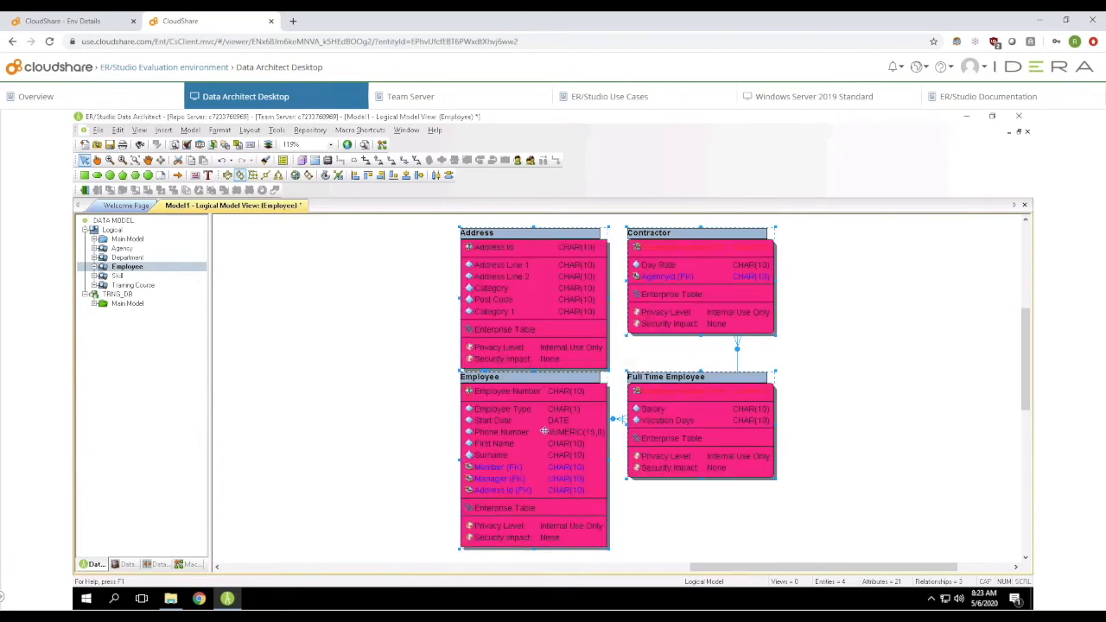
Rearrange the entities in the Employee submodel diagram and check the layout and colours of the logical Main Model.
left_click_drag(462, 451, 323, 452)
left_click(370, 413)
left_click_drag(688, 461, 821, 474)
double_click(132, 239)
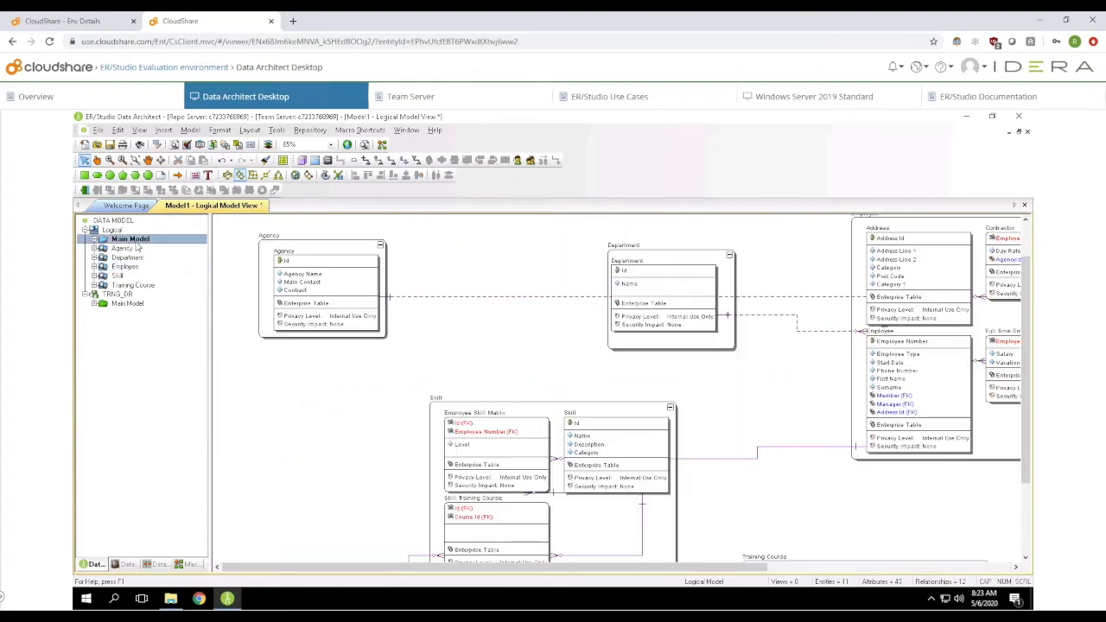
scroll(861, 434, "down", 1)
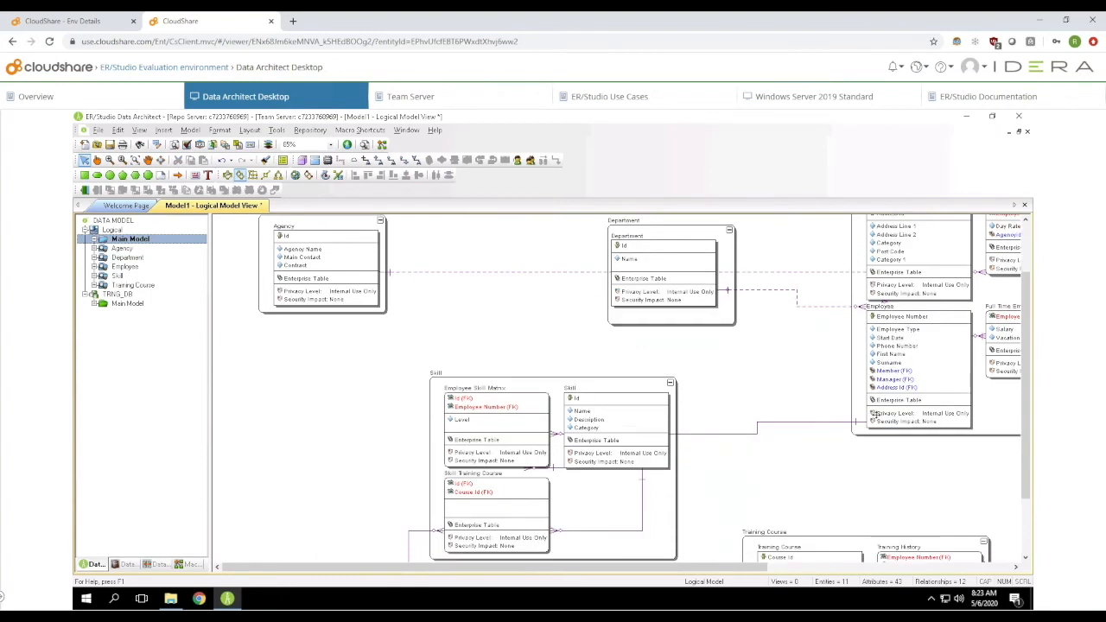
scroll(867, 420, "down", 1)
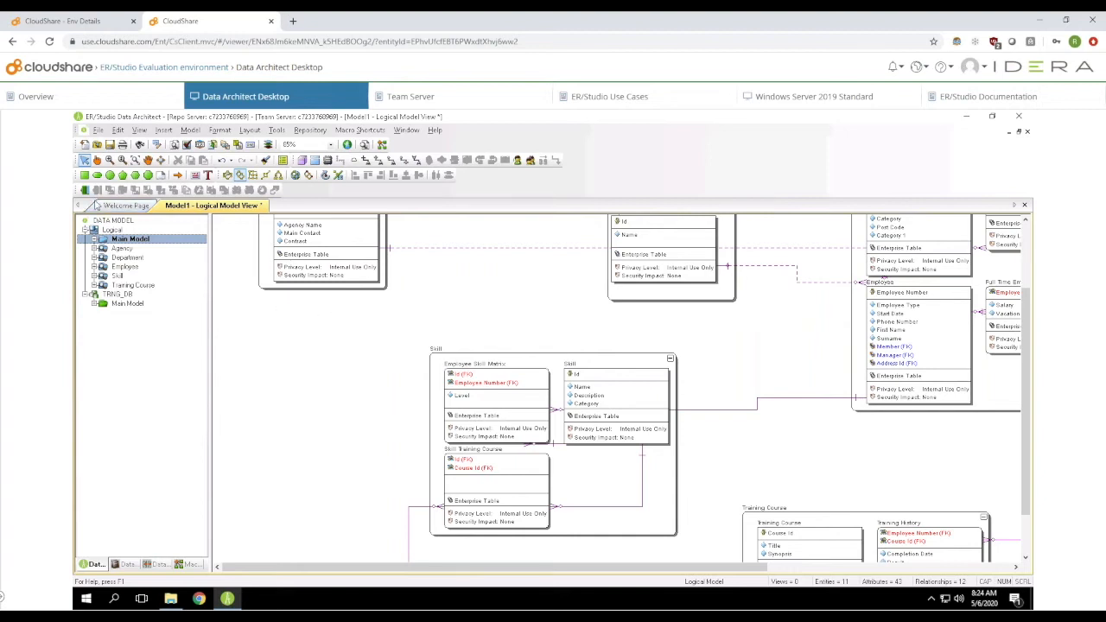
Log in to the repository with the remembered credentials and dismiss the operation status.
left_click(84, 189)
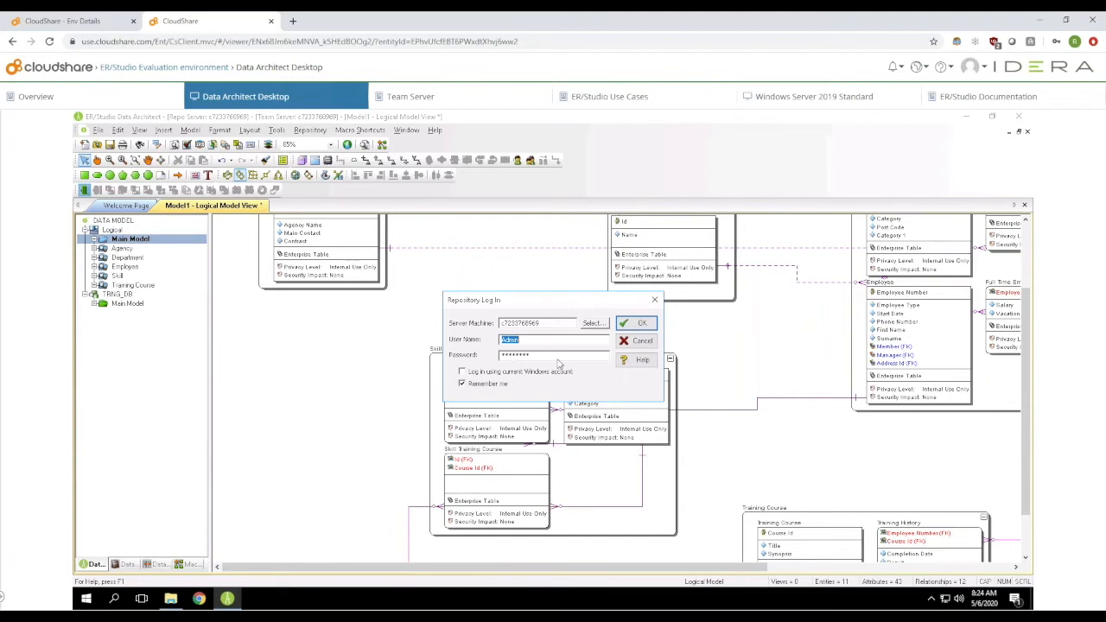
left_click(637, 325)
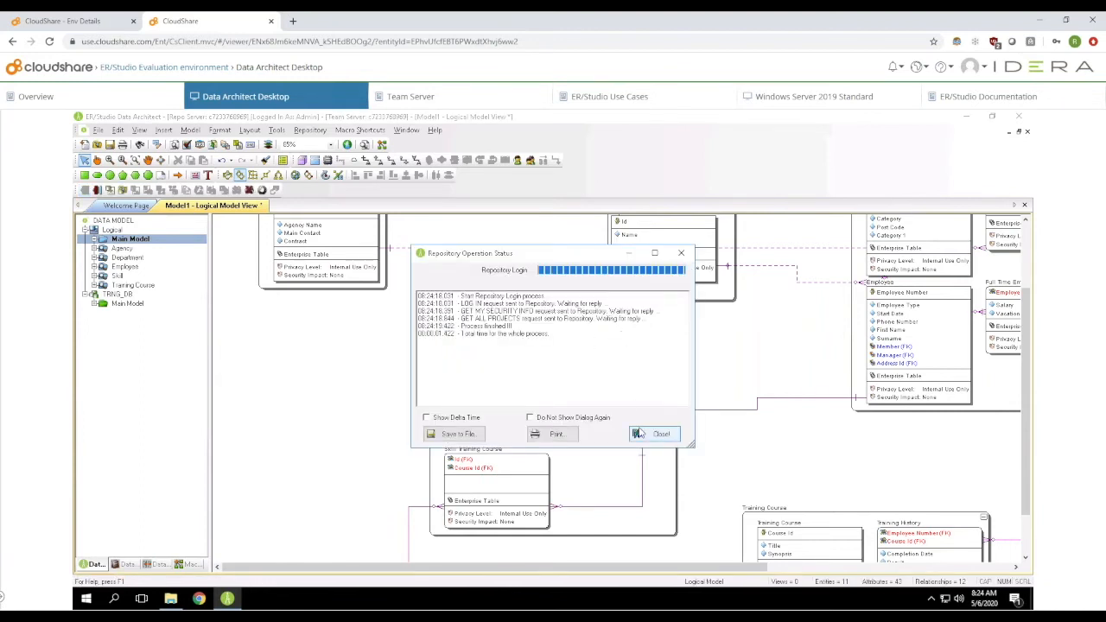
left_click(639, 434)
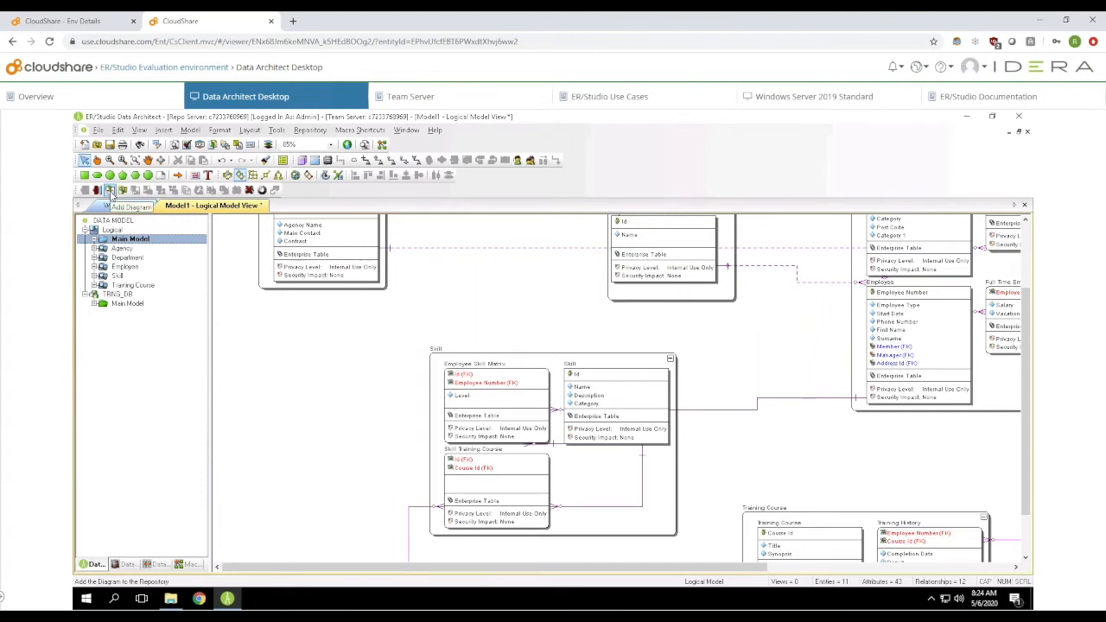
Add the open diagram to the repository as "1 - HR Database Enterprise Logical" in the Human Resource project, with Auto Publish Diagram enabled.
left_click(110, 191)
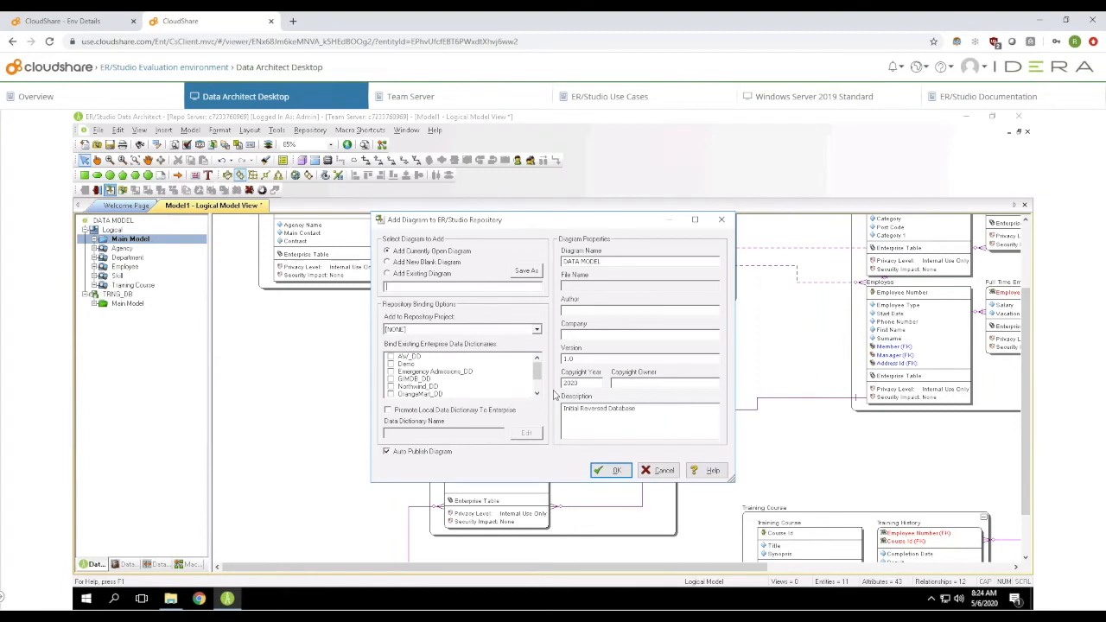
type("1 - HR Database Enterprise Logical")
left_click(537, 331)
left_click(537, 332)
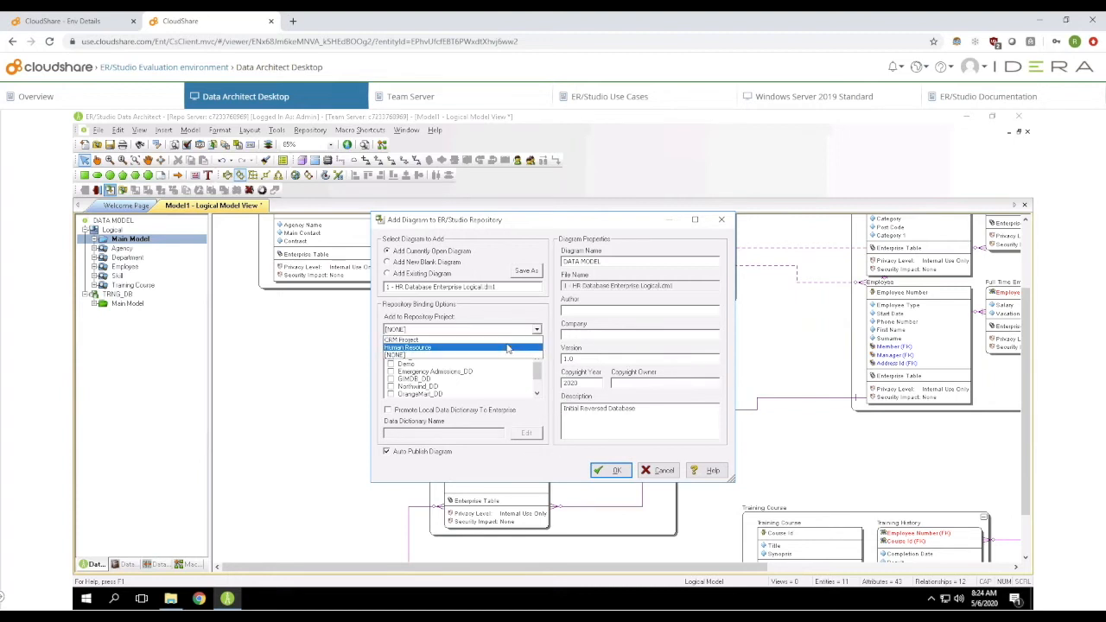
left_click(508, 348)
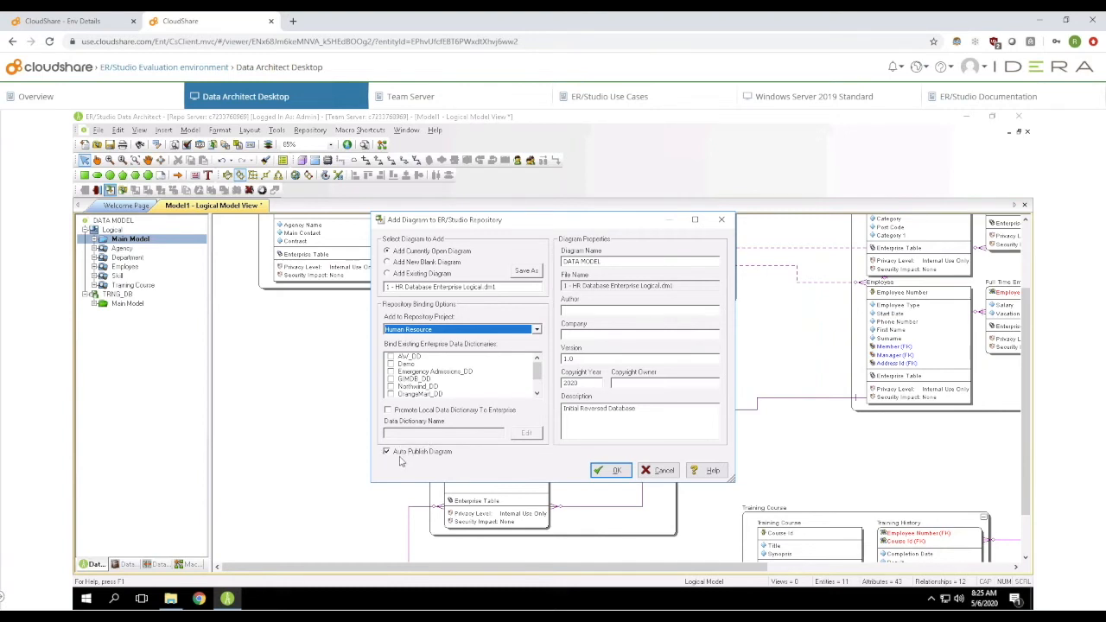
left_click(616, 471)
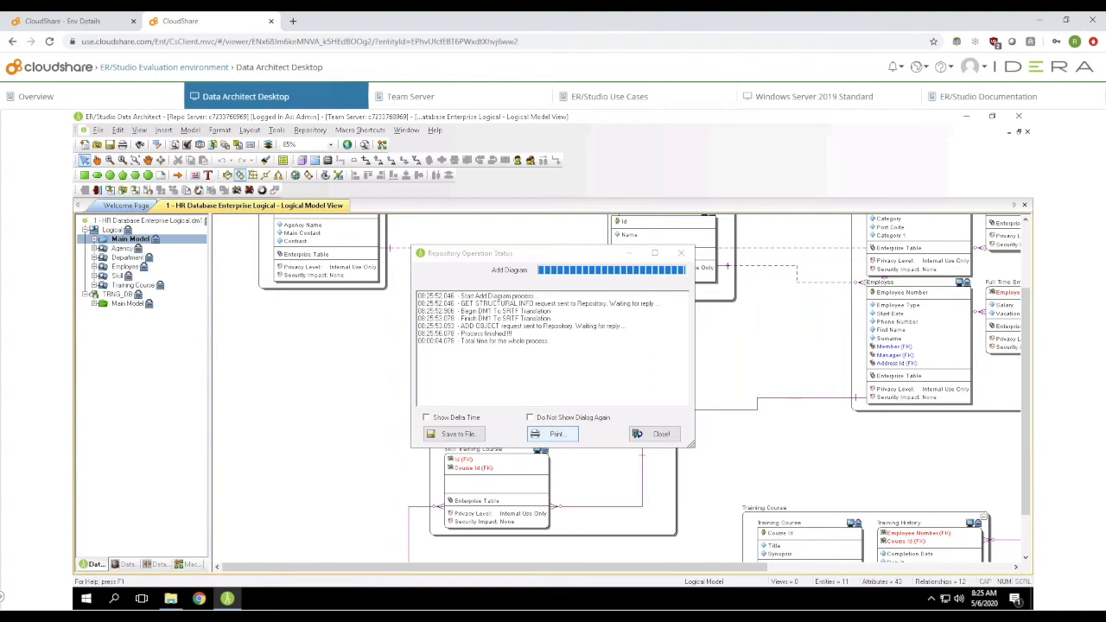
left_click(662, 435)
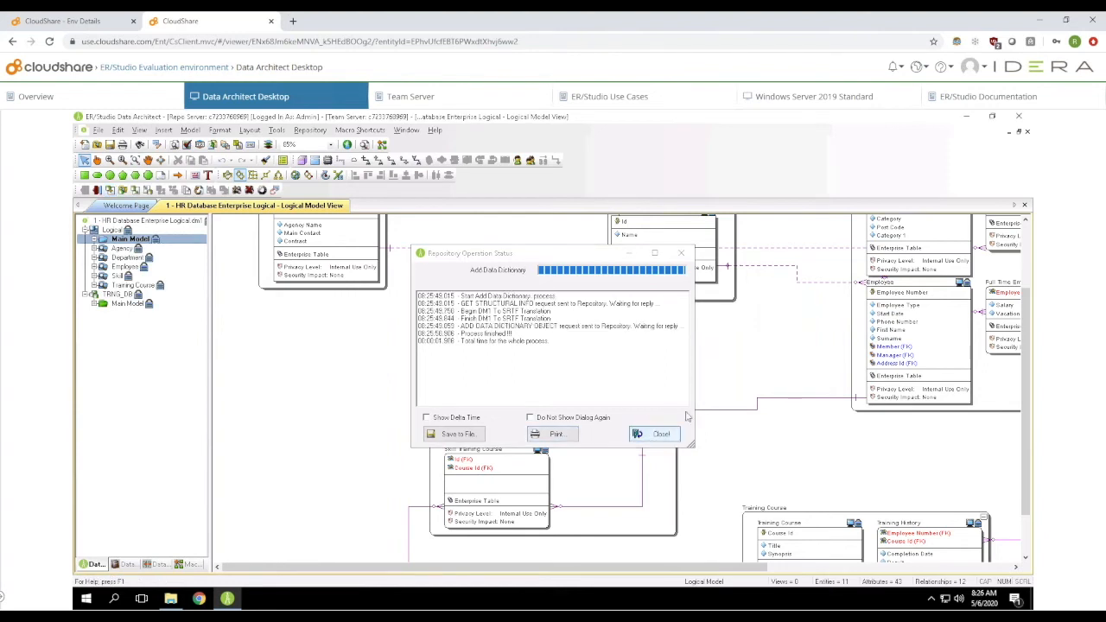
left_click(661, 435)
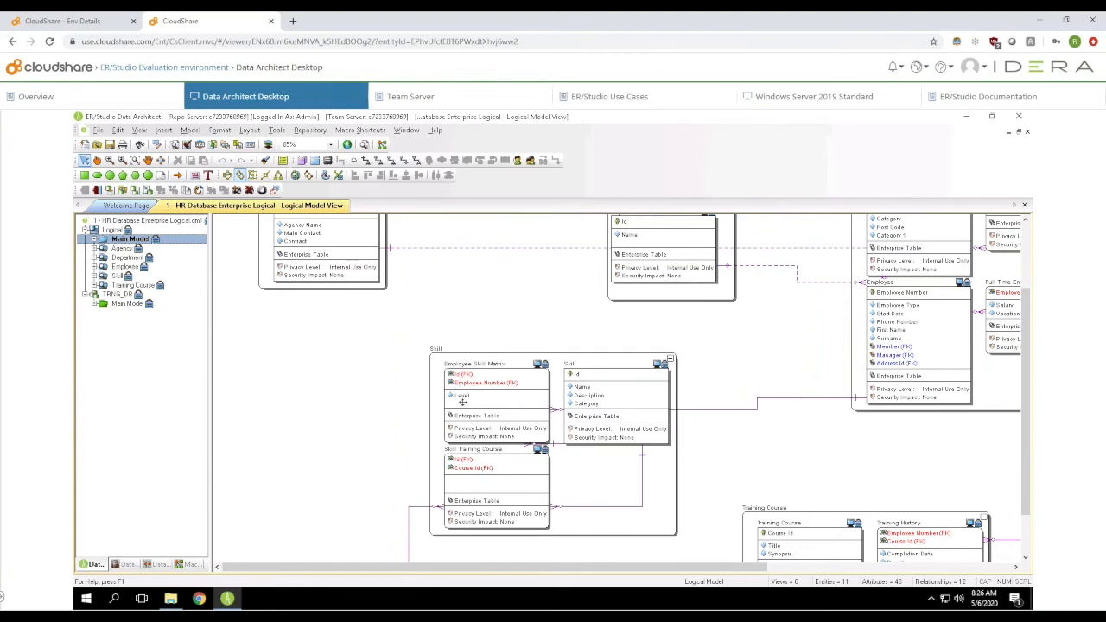
Check out the HR Database Enterprise Logical diagram from the repository with a change record, without exclusive checkout.
right_click(119, 225)
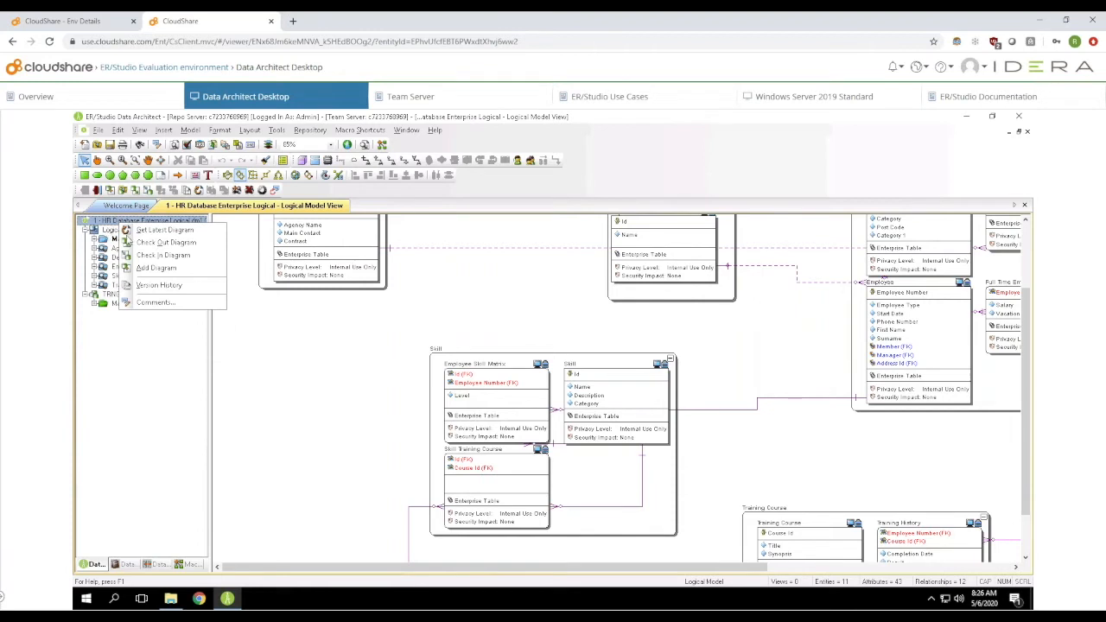
left_click(145, 243)
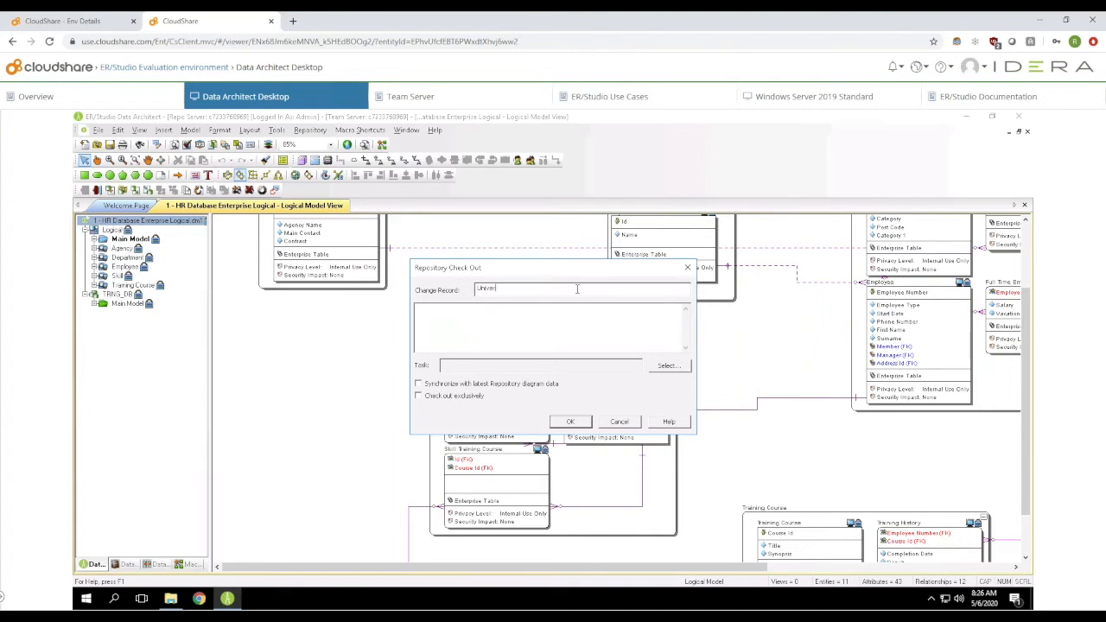
key("BackSpace")
key("BackSpace")
key("BackSpace")
type("Ma")
type("appTab")
left_click(578, 425)
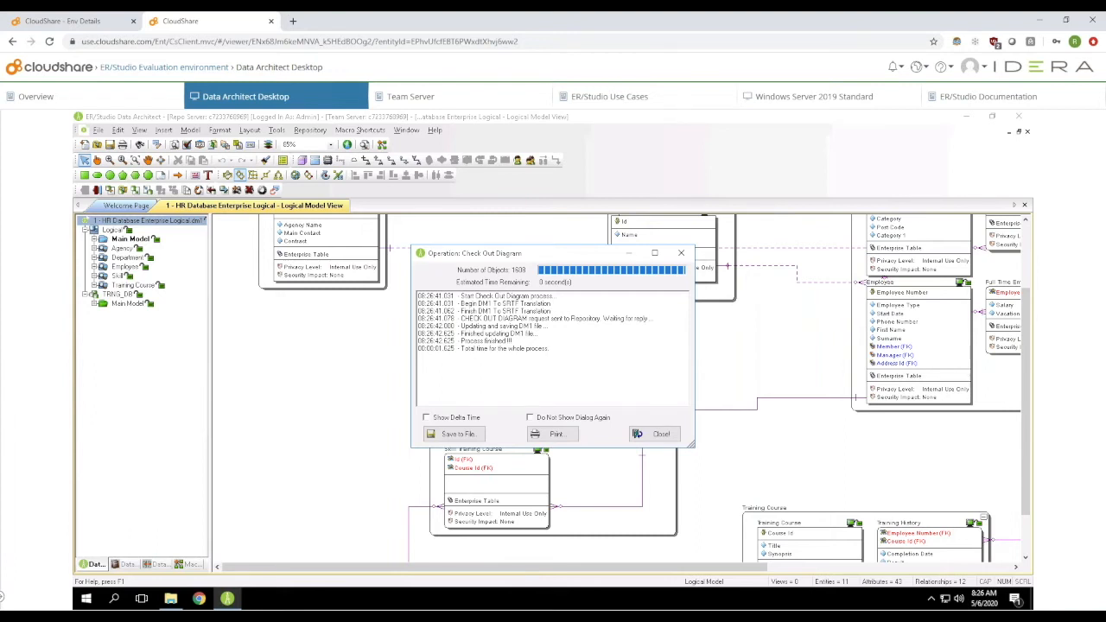
left_click(654, 434)
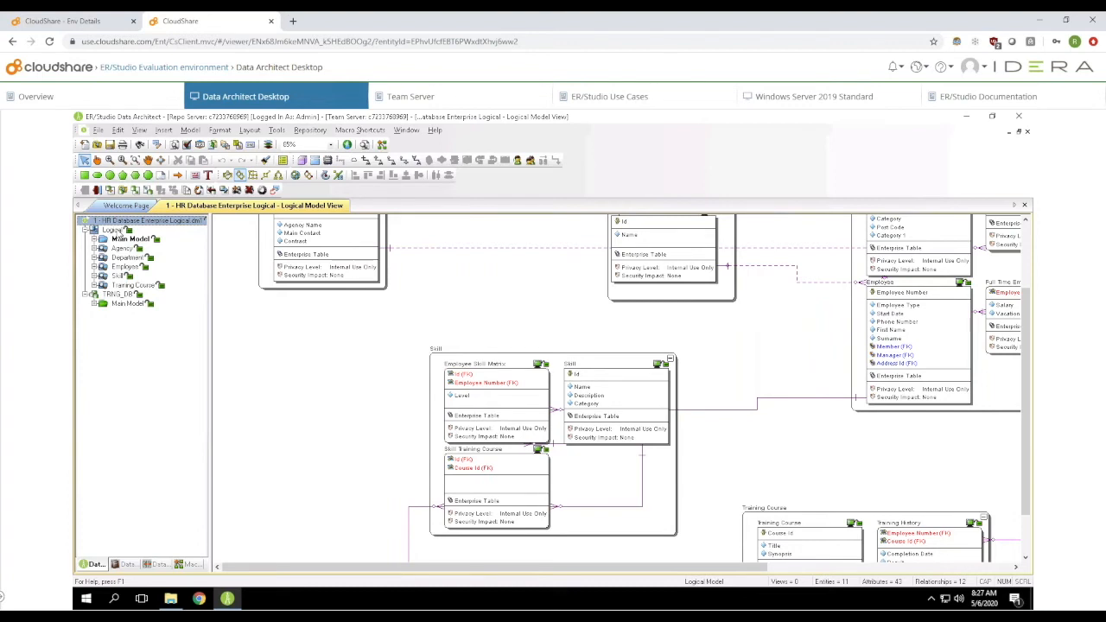
Start a Compare and Merge of the Logical model against the repository diagram "2 - HR Database Physical Employee.DM1" and accept the warnings.
right_click(116, 230)
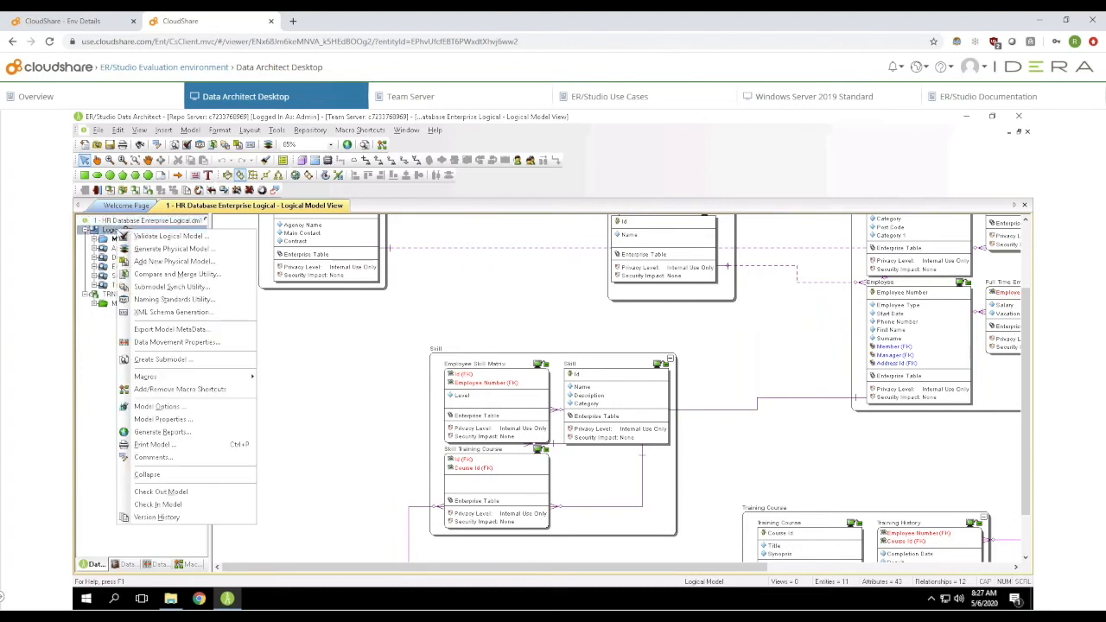
left_click(175, 273)
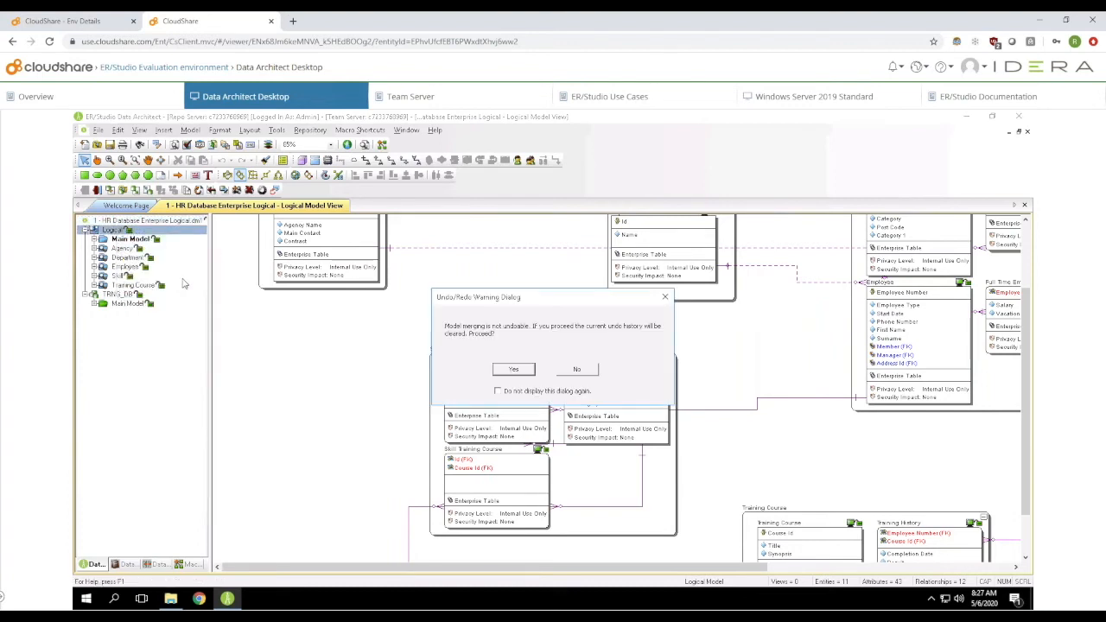
left_click(512, 370)
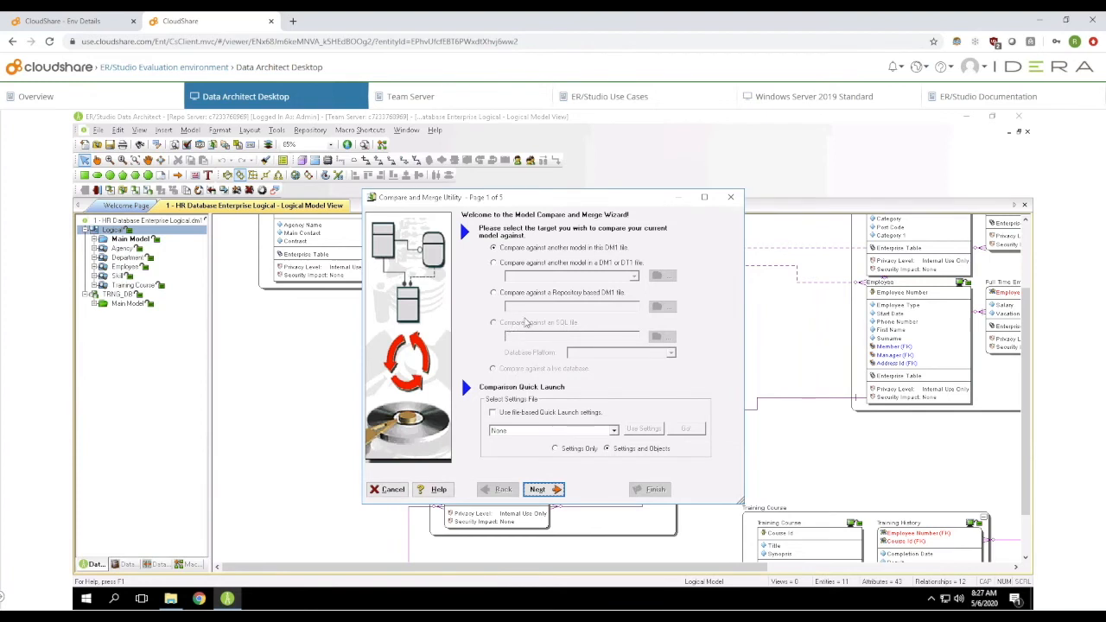
left_click(521, 296)
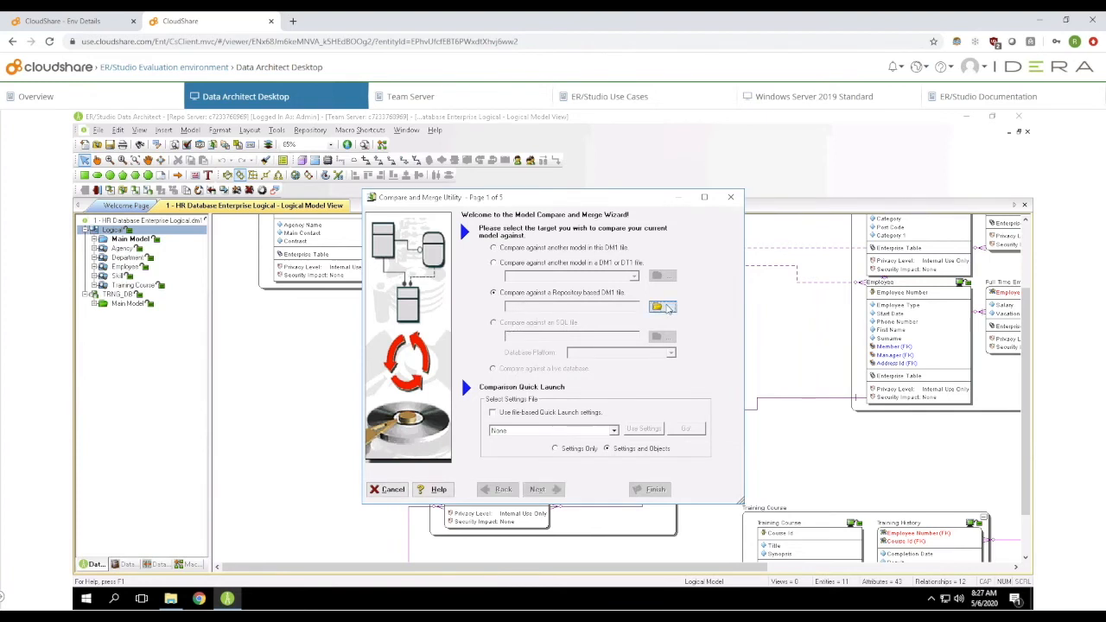
left_click(660, 307)
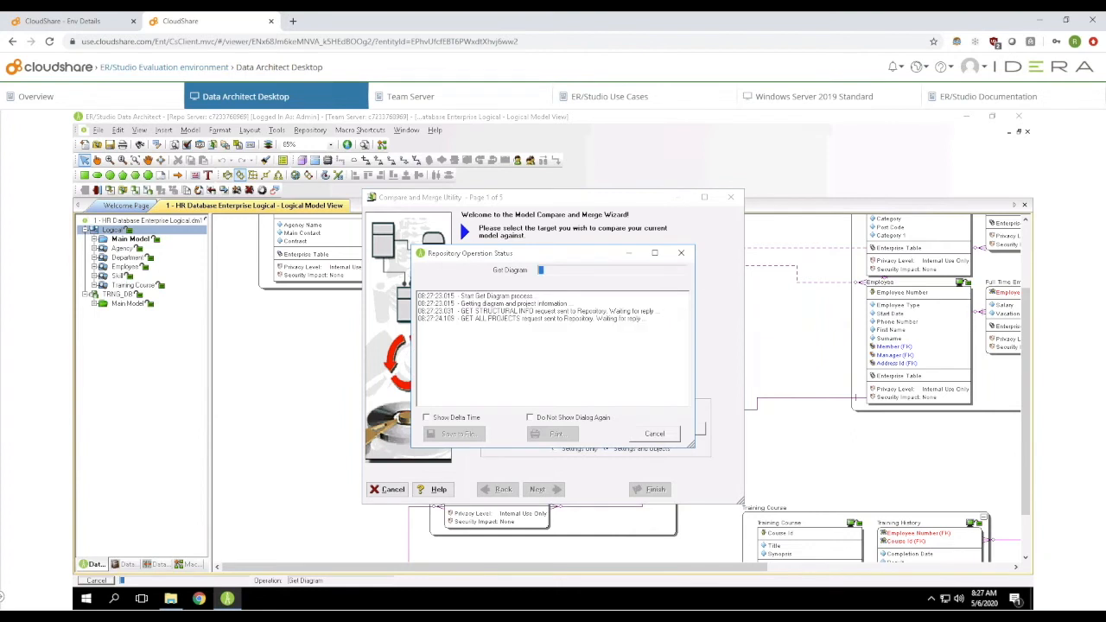
left_click(530, 314)
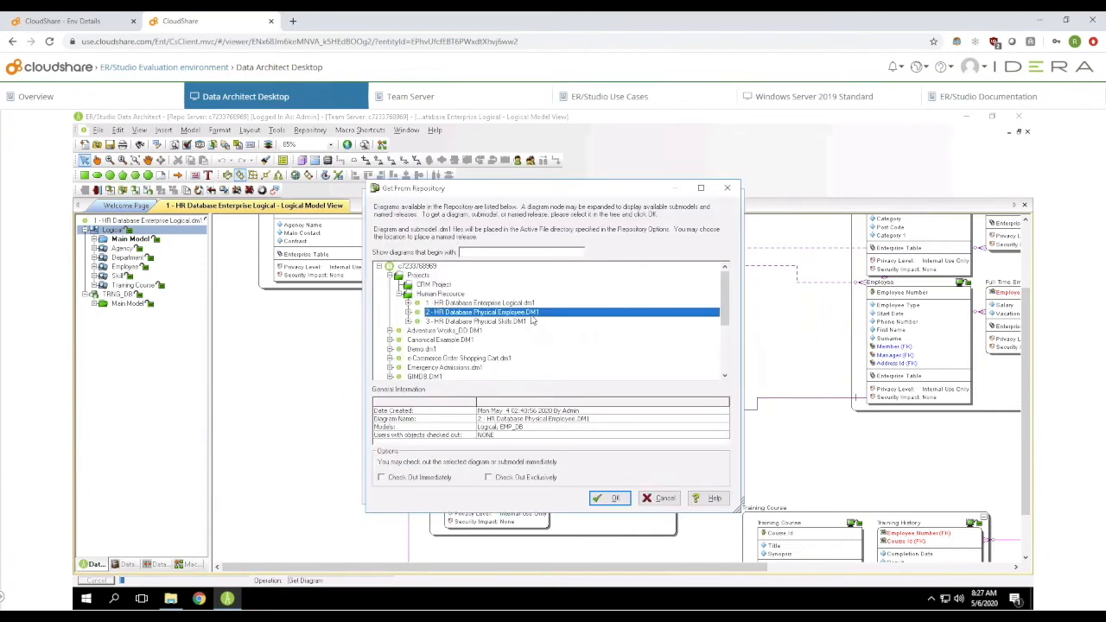
left_click(611, 499)
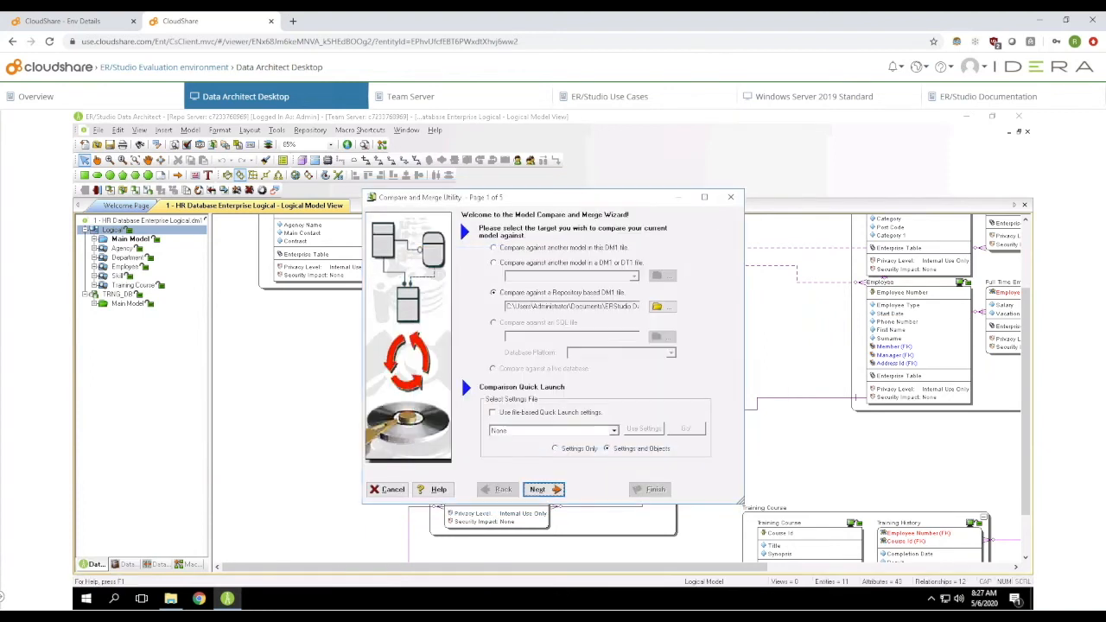
left_click(548, 494)
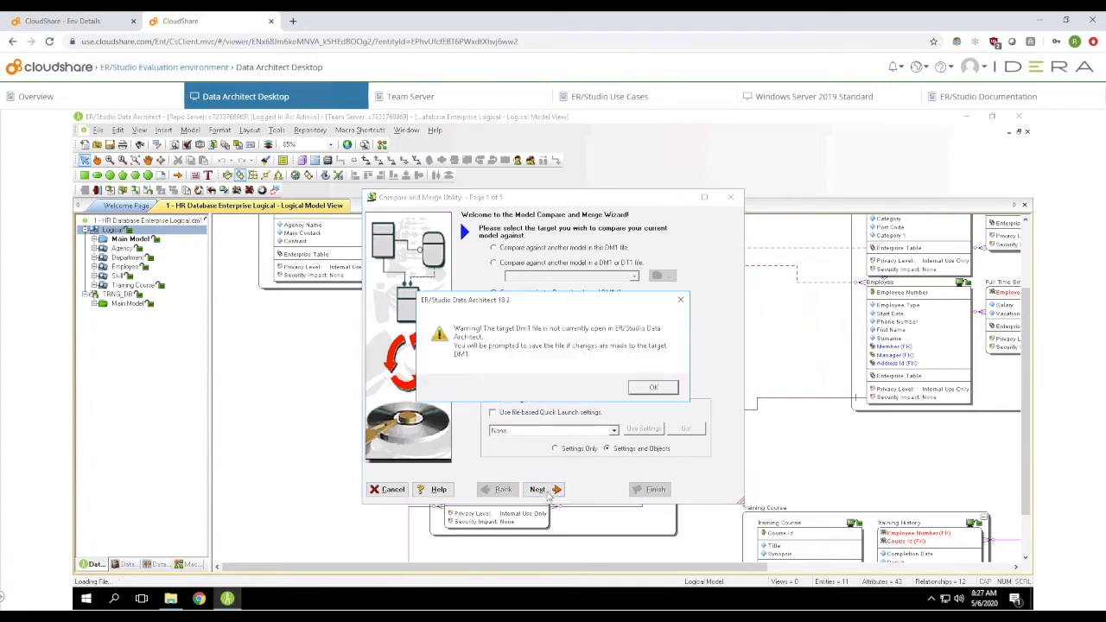
left_click(659, 389)
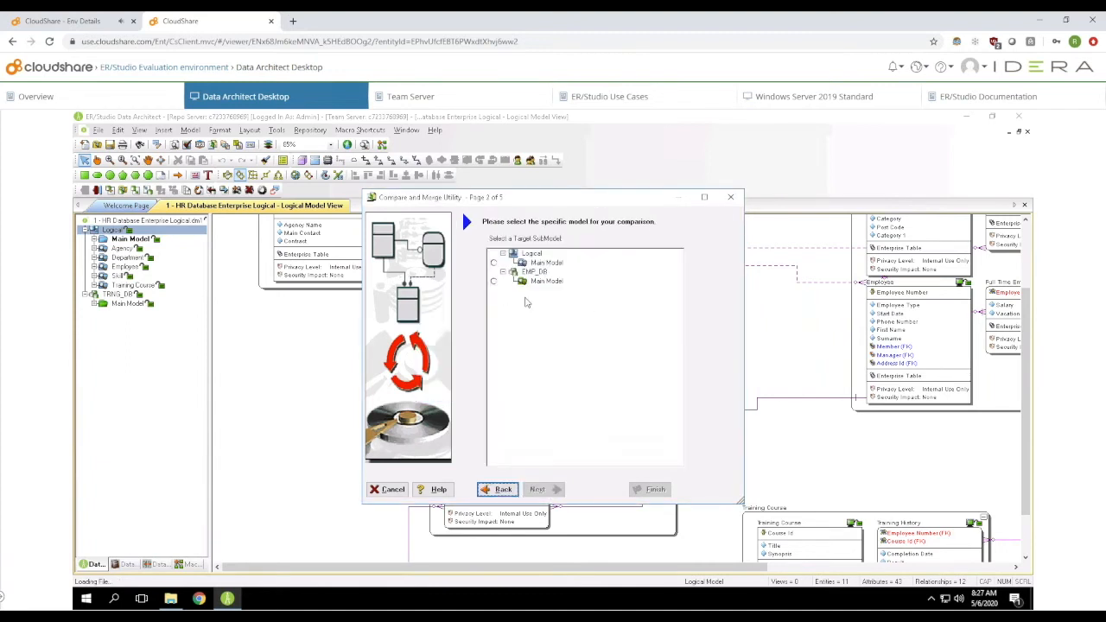
Choose the EMP_DB Main Model as the comparison target, keeping the default comparison options and all listed entities and tables.
left_click(494, 281)
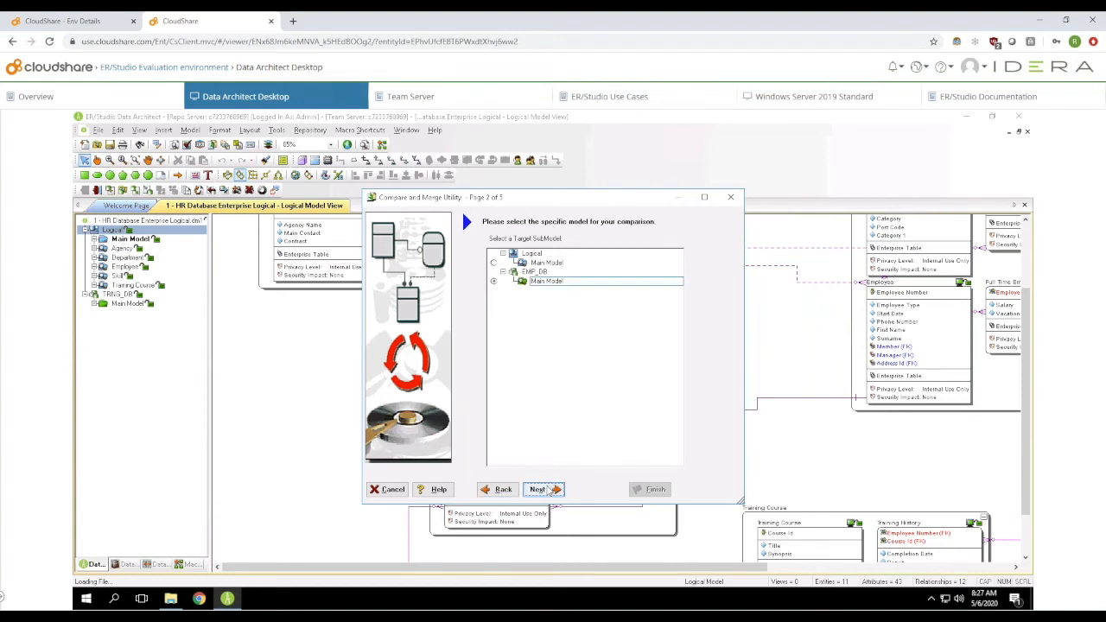
left_click(550, 489)
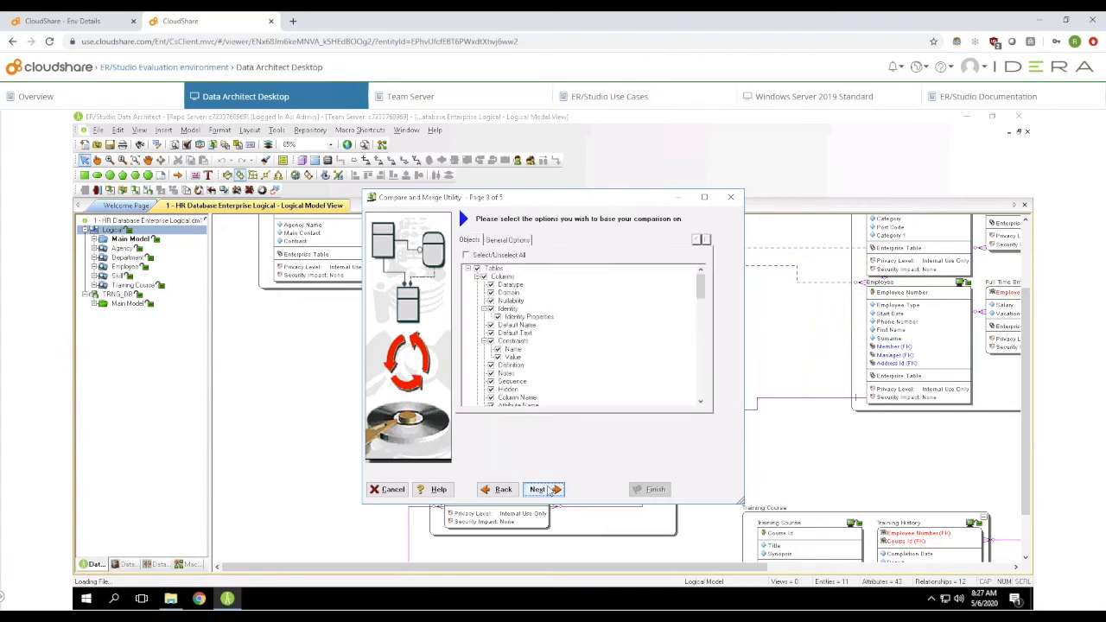
left_click(552, 490)
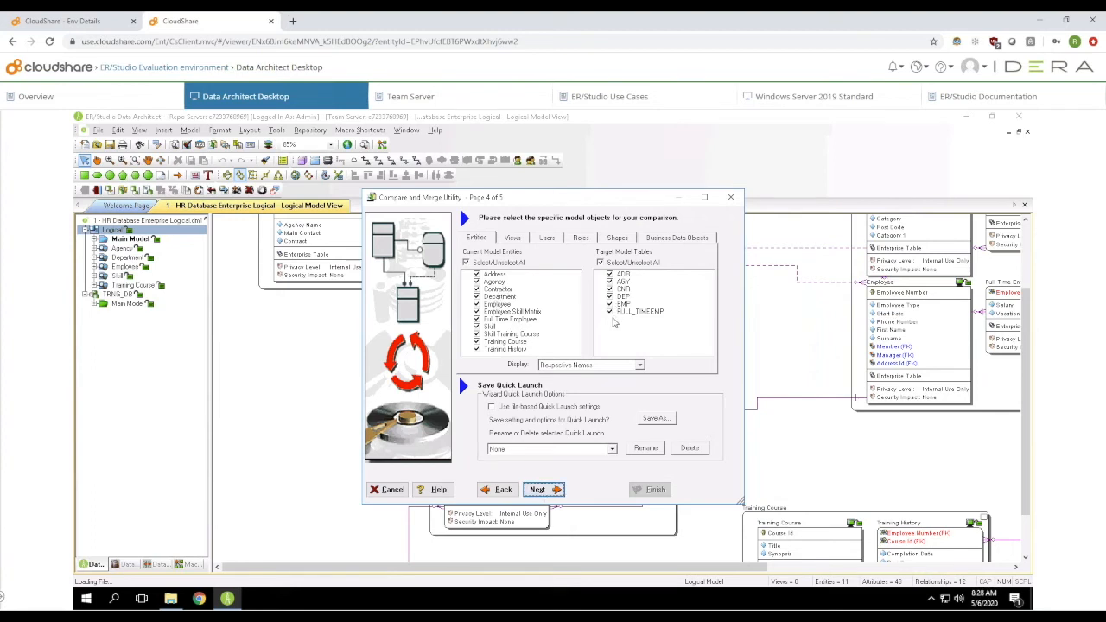
left_click(543, 489)
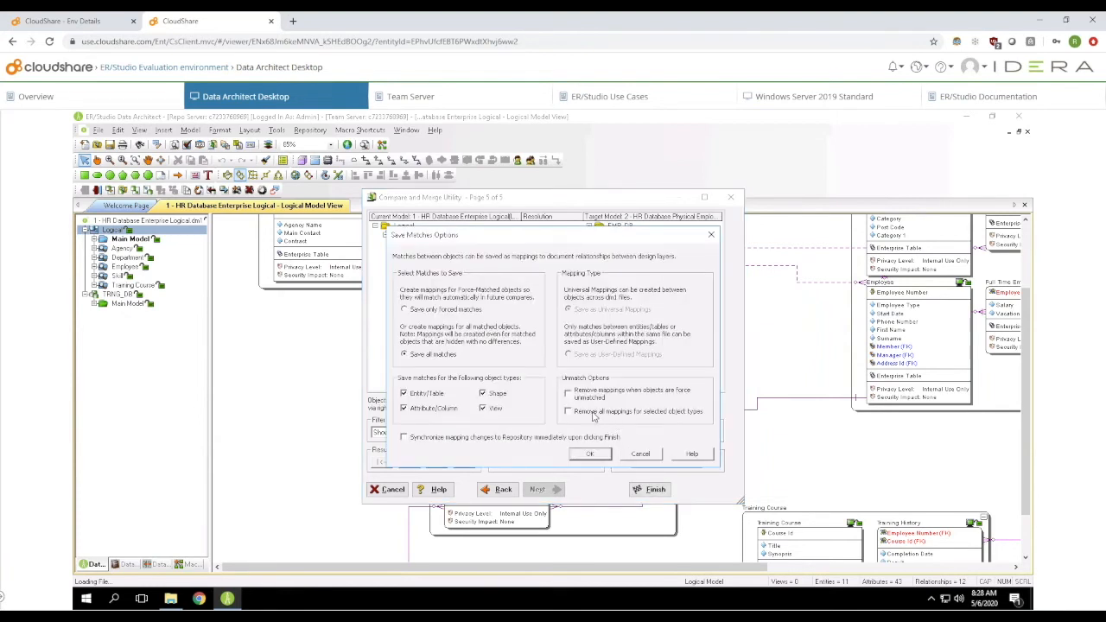
Save all matches as mappings with immediate repository synchronisation, finish the comparison, and save the target Physical Employee diagram.
left_click(405, 438)
left_click(586, 454)
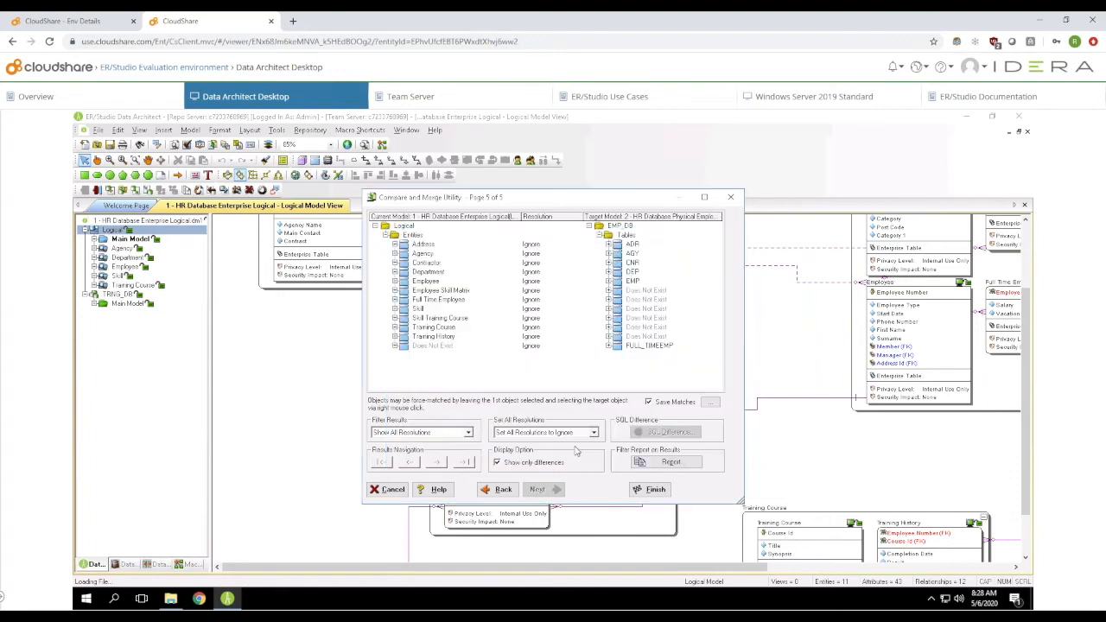
left_click(644, 490)
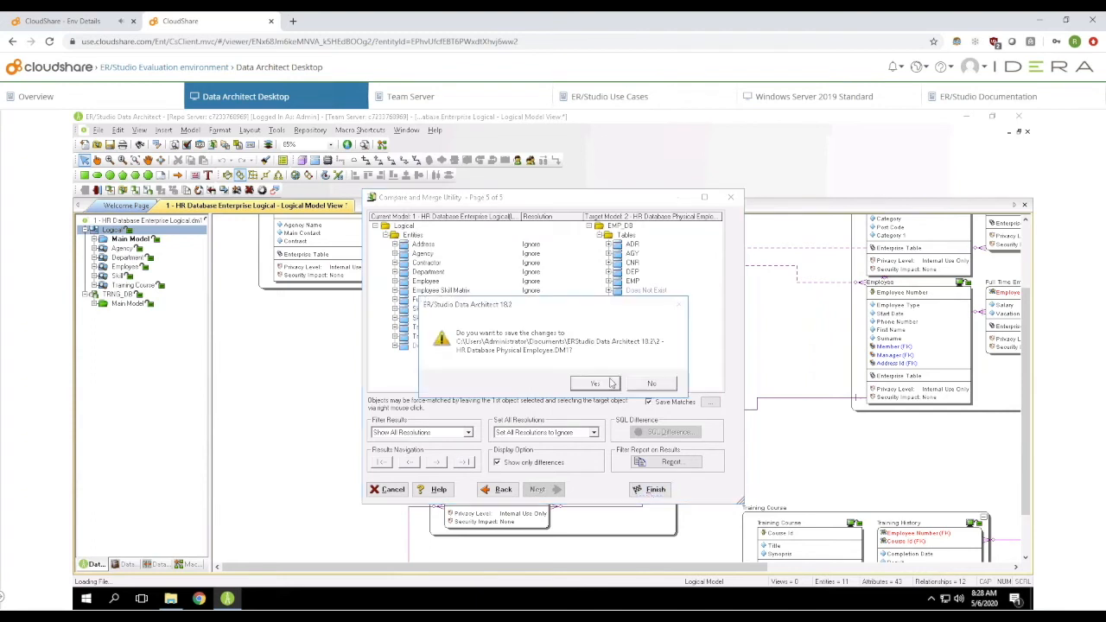
left_click(606, 384)
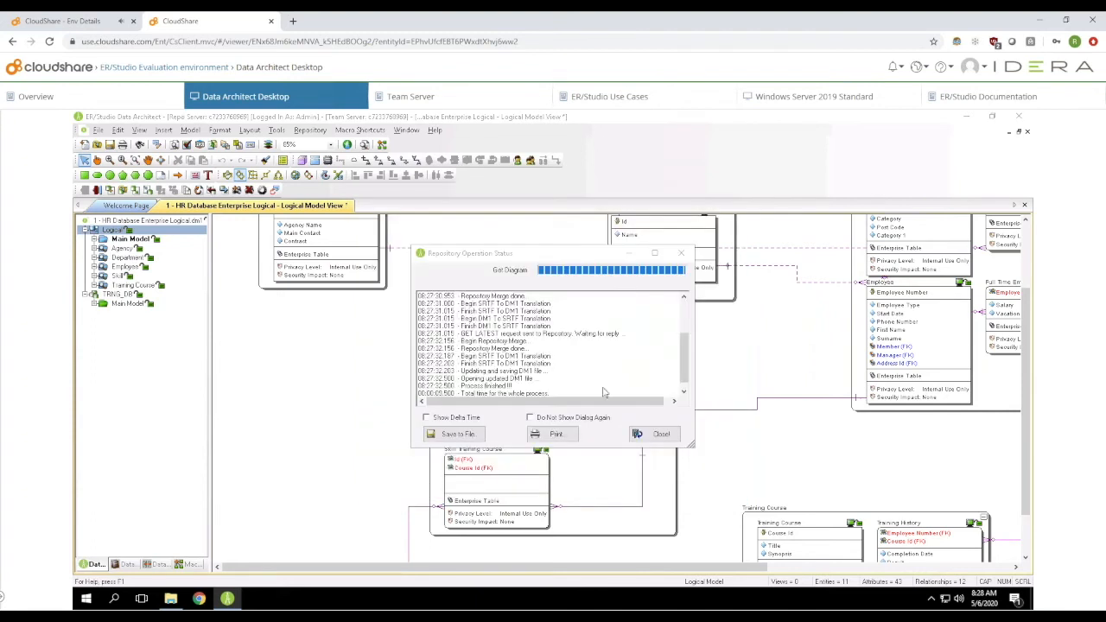
left_click(523, 370)
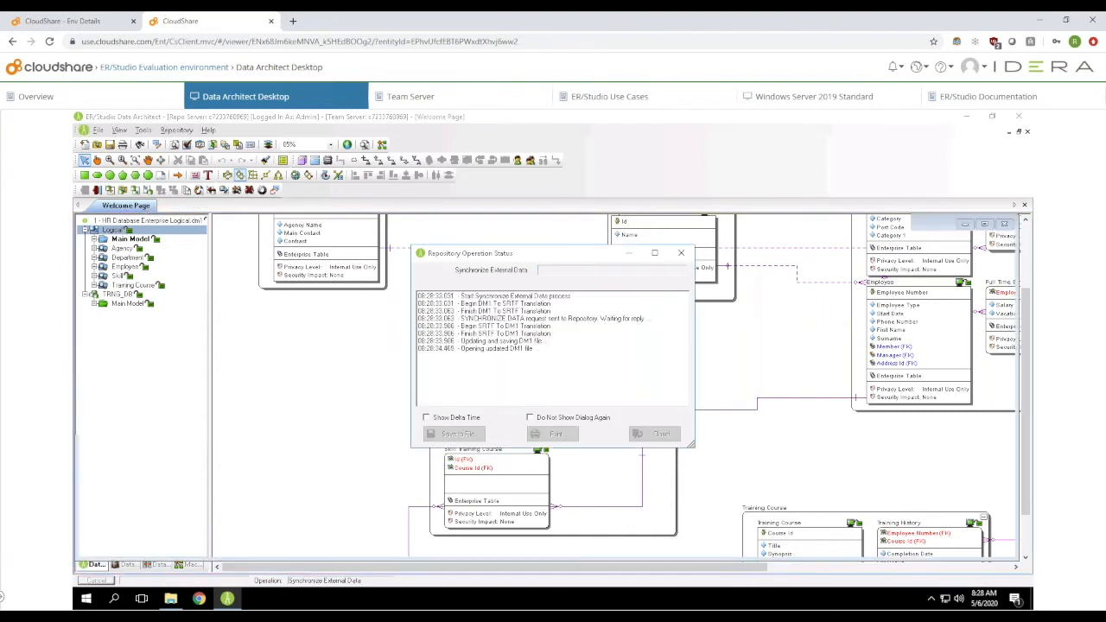
left_click(655, 434)
left_click(654, 434)
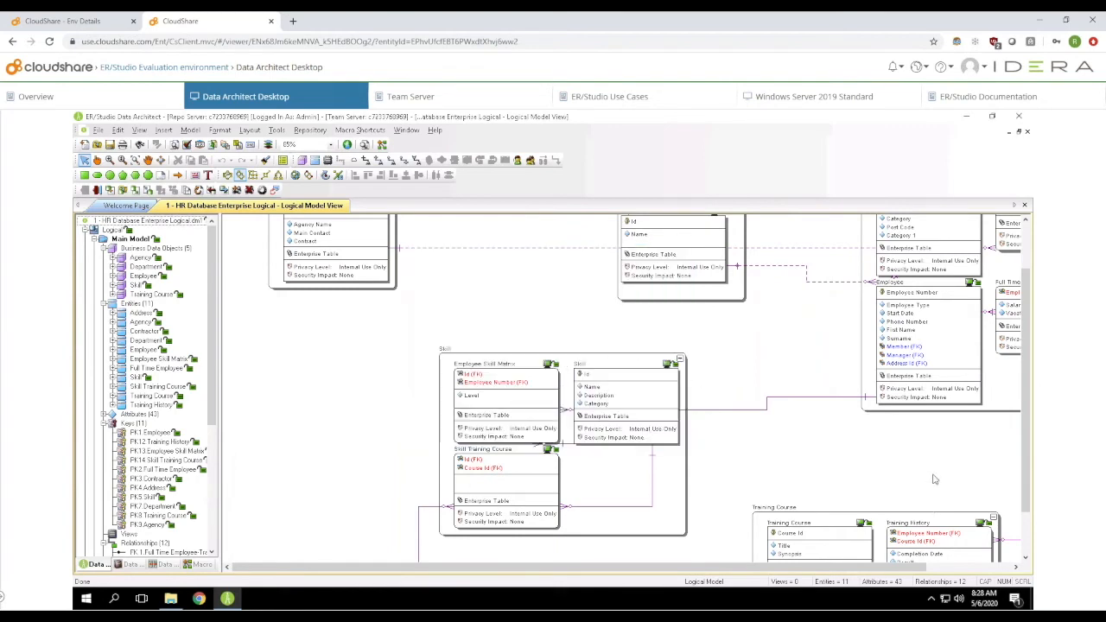
Examine where the Employee entity is used, including its universal mappings to the HR Database Physical Employee diagram.
scroll(802, 572, "right", 2)
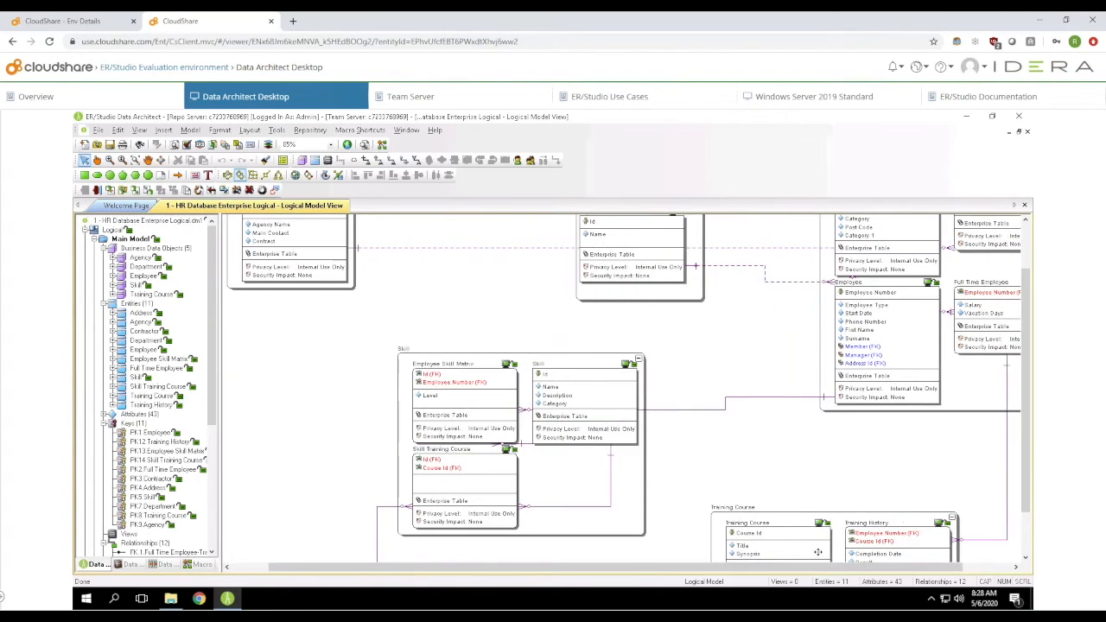
scroll(817, 545, "up", 2)
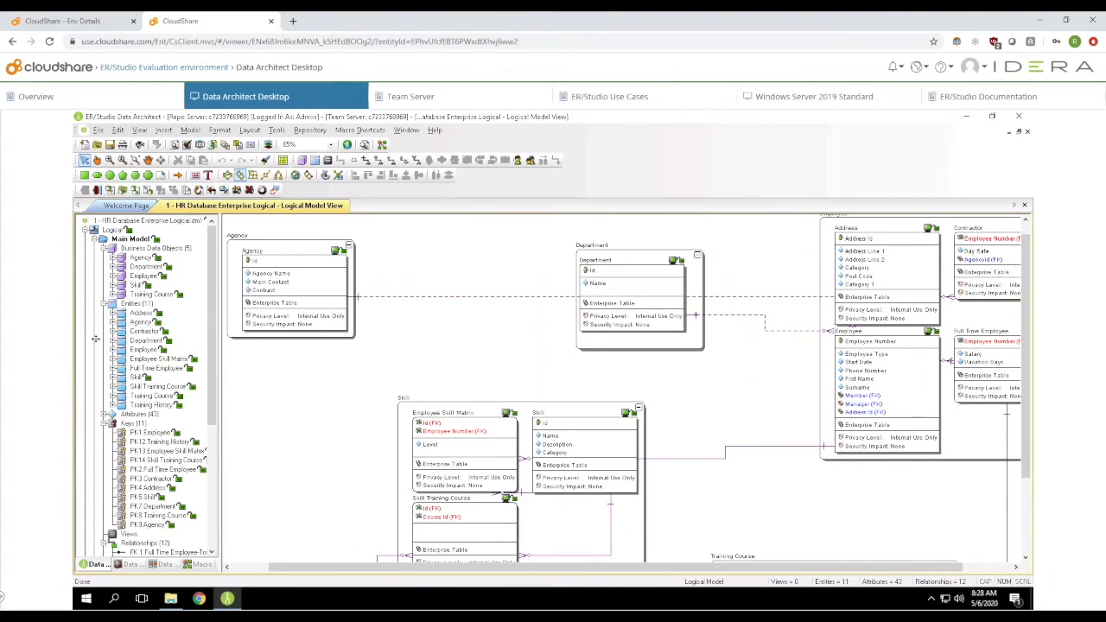
left_click(147, 350)
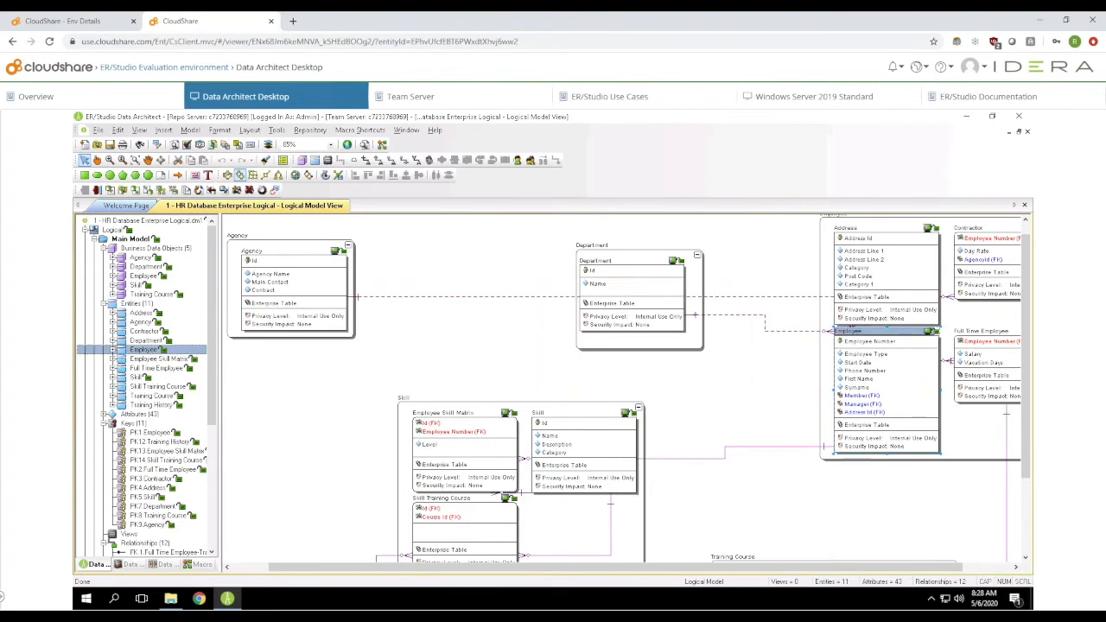
left_click(588, 393)
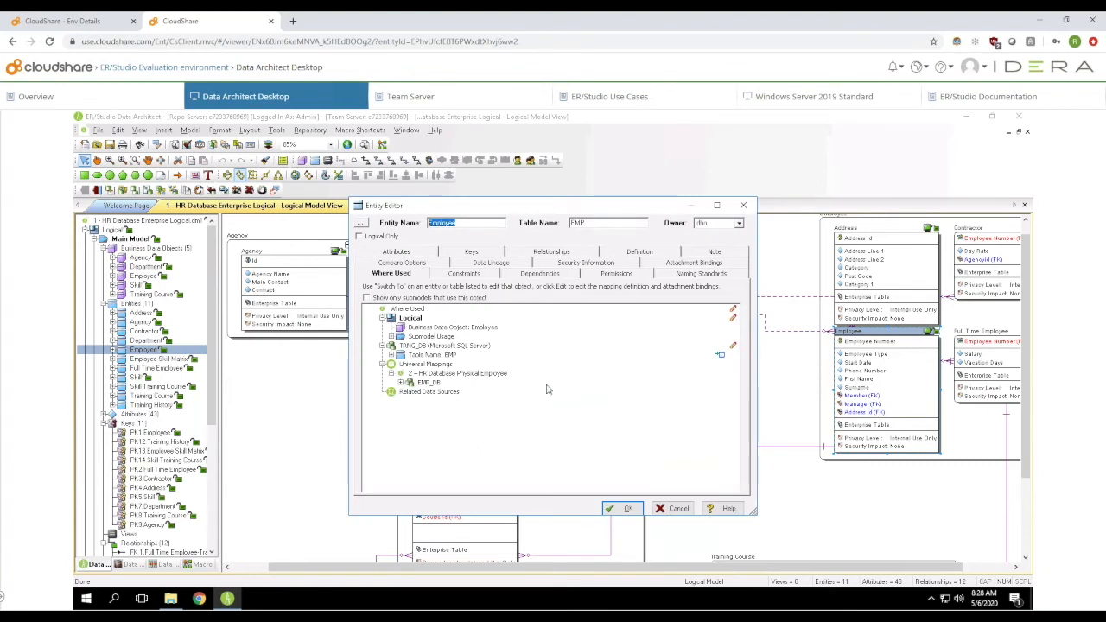
left_click(432, 385)
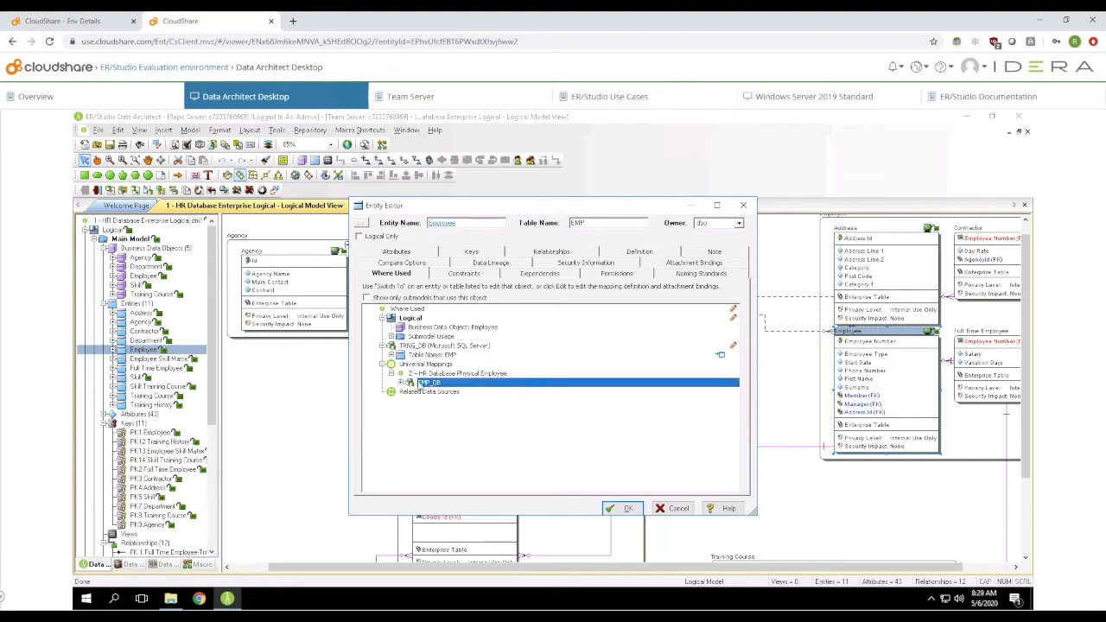
left_click(447, 373)
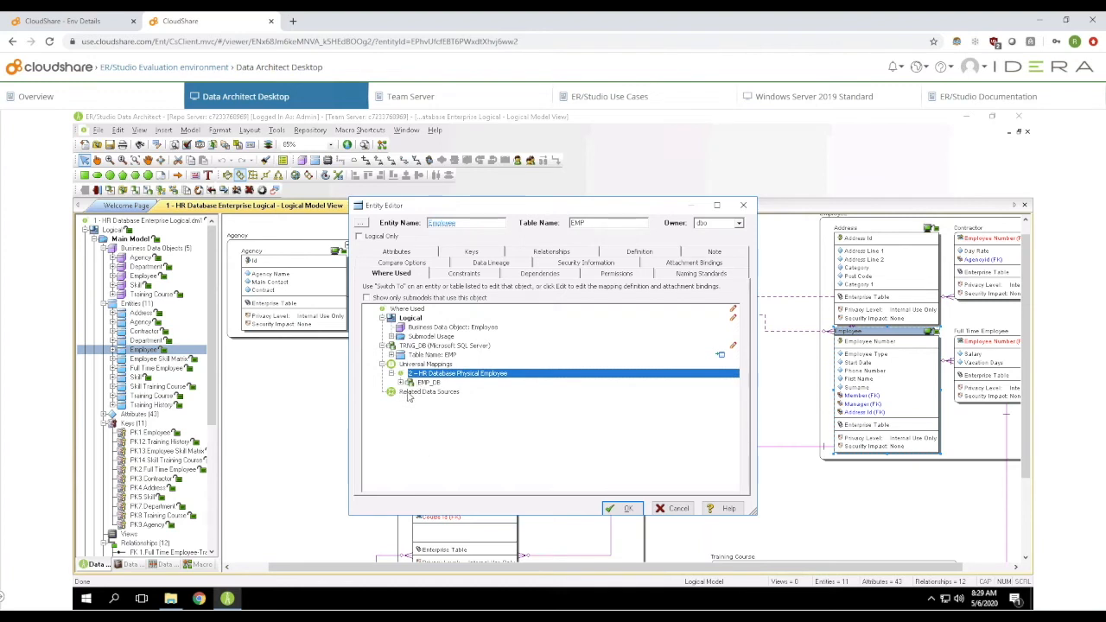
left_click(619, 509)
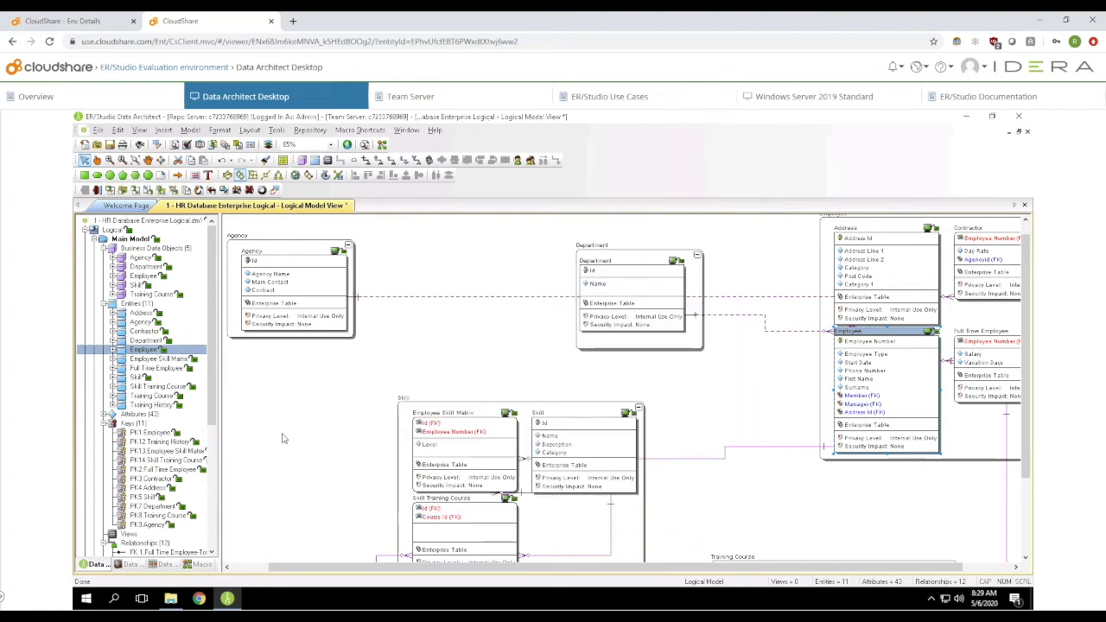
Add a universal mapping from the Employee entity to the EMP table of SKILLS_DB in "3 - HR Database Physical Skills.DM1".
right_click(138, 350)
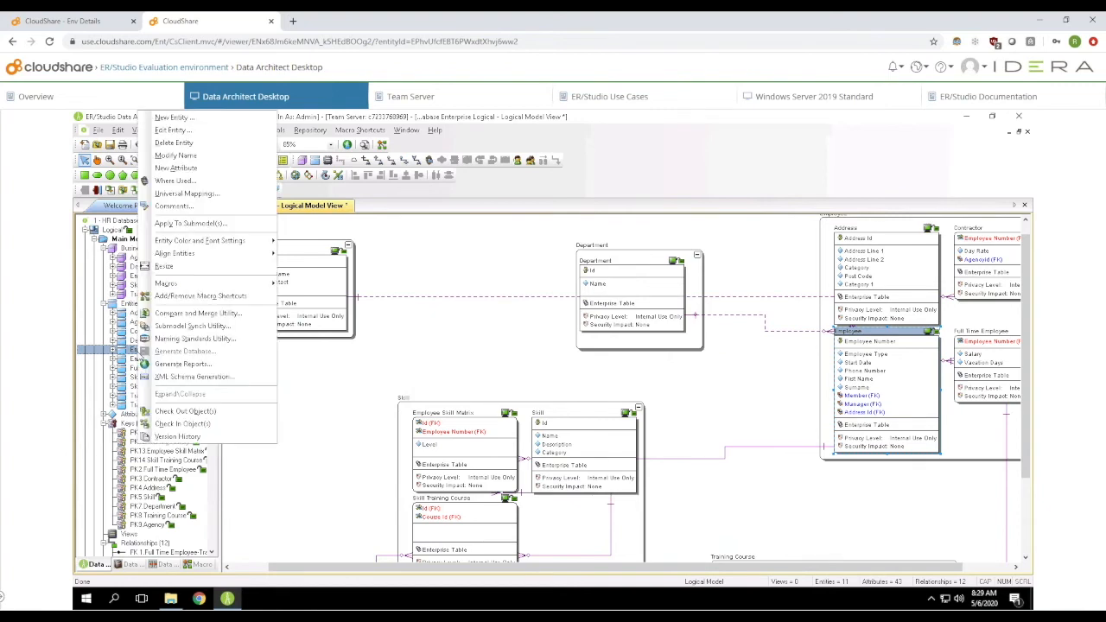
left_click(187, 193)
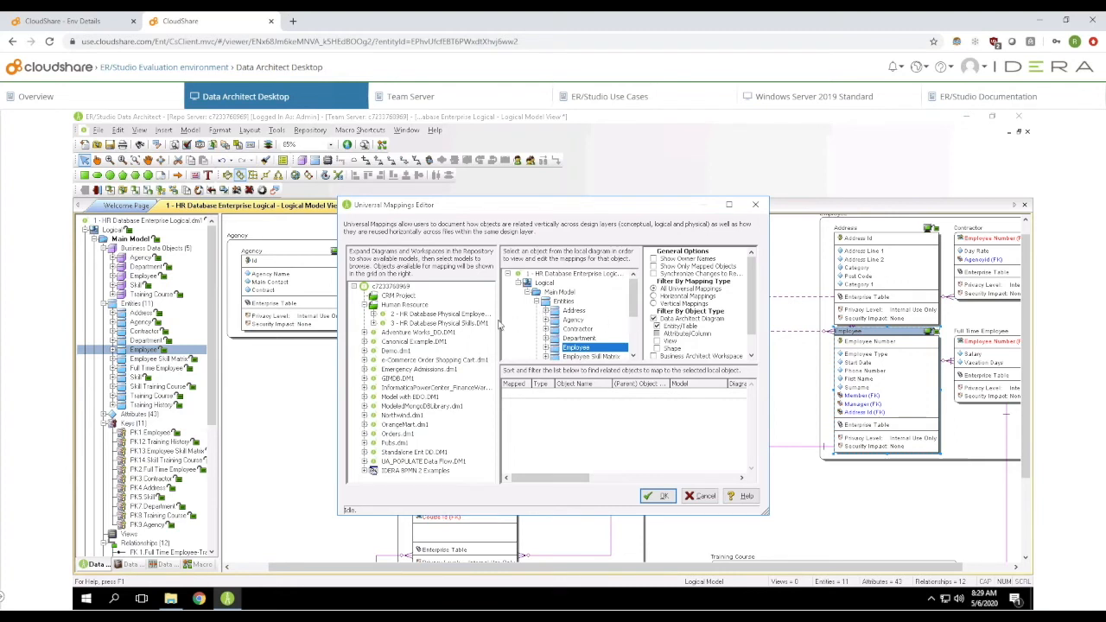
left_click(428, 323)
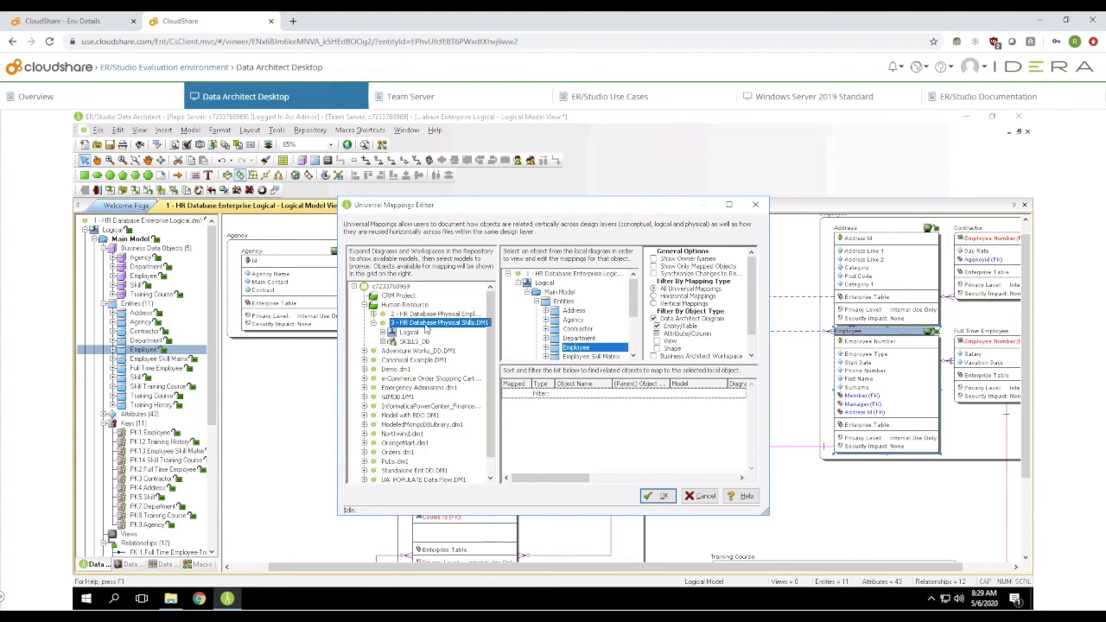
left_click(425, 344)
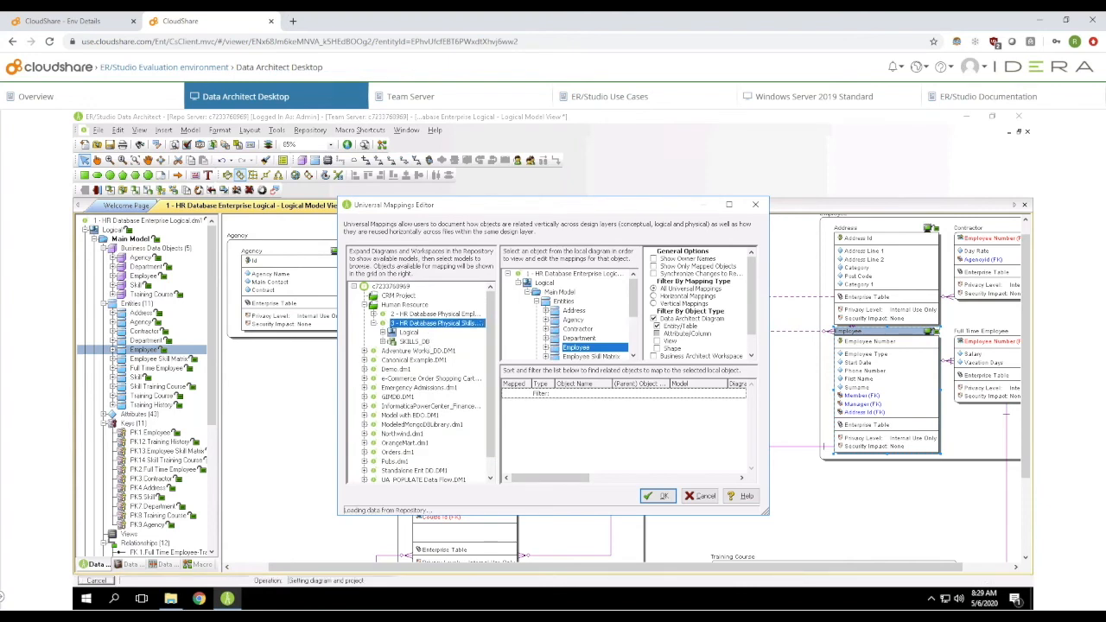
left_click_drag(770, 516, 950, 547)
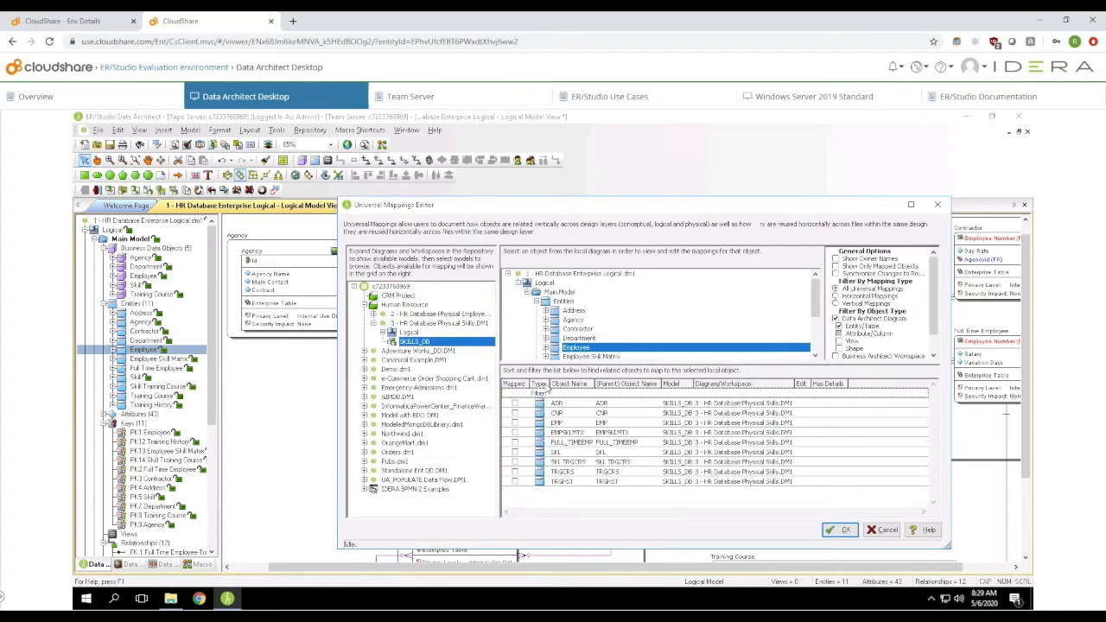
left_click(516, 424)
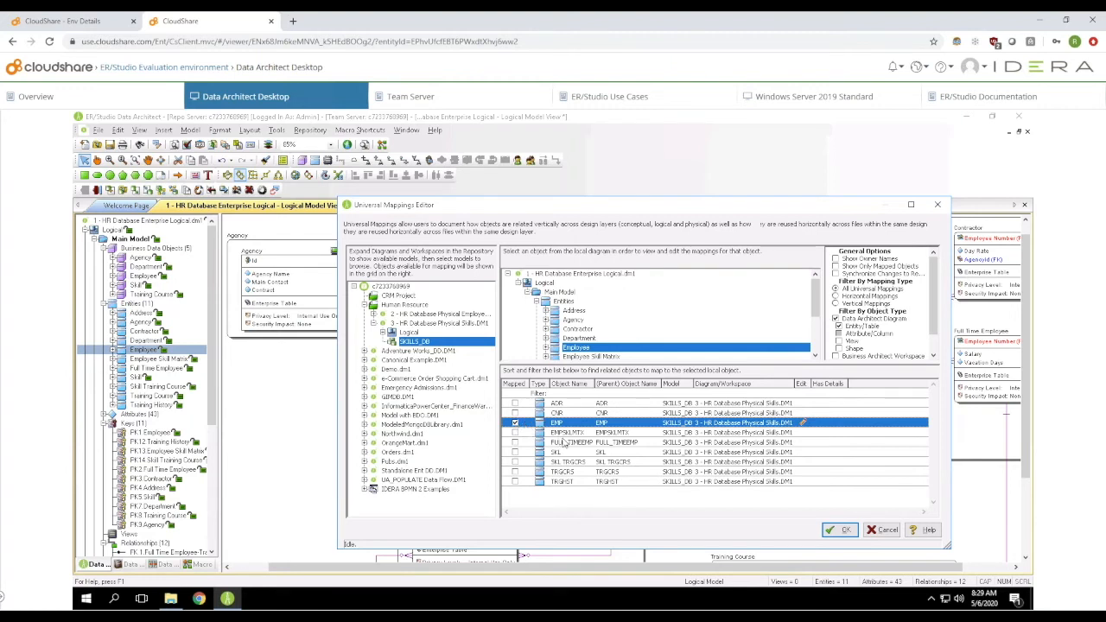
Check the definition and attachment bindings of the EMP mapping, and save the Employee entity's universal mappings.
left_click(803, 423)
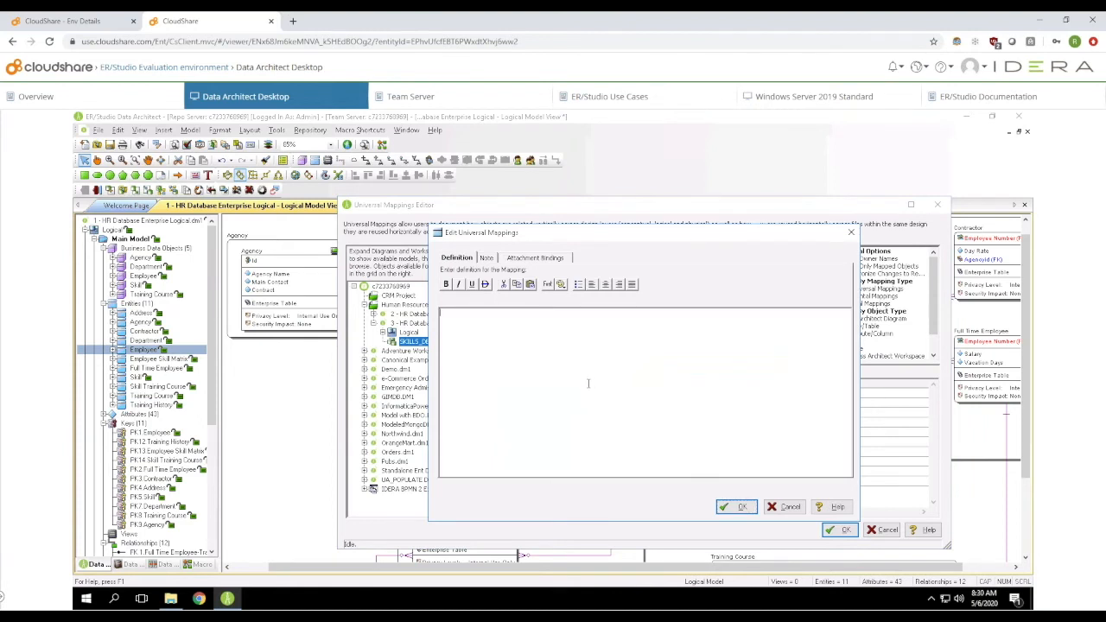
left_click(533, 259)
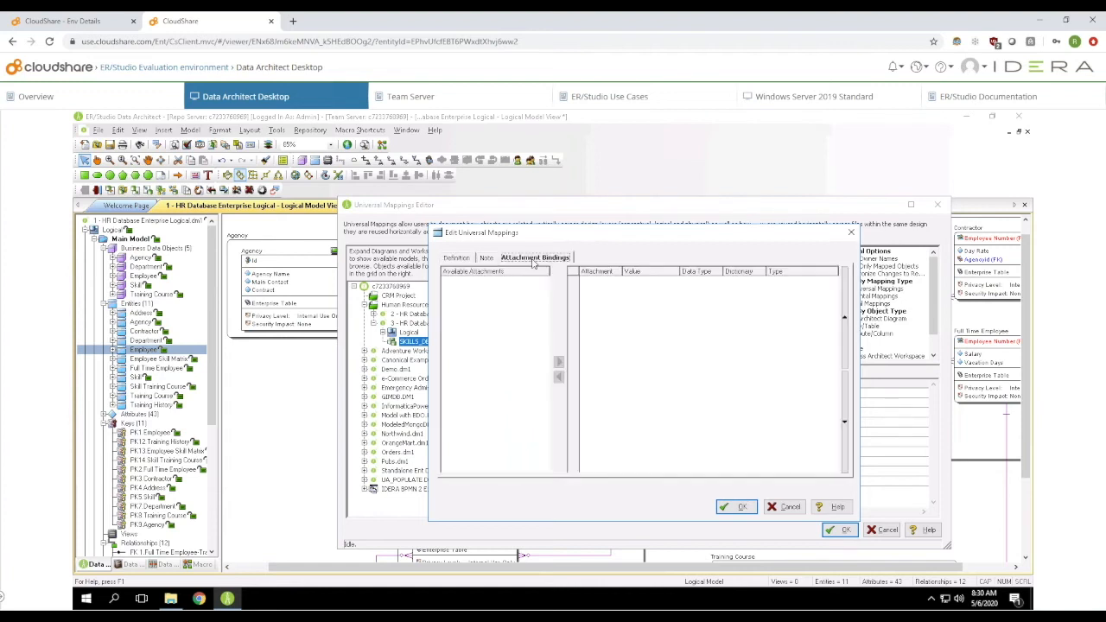
left_click(741, 509)
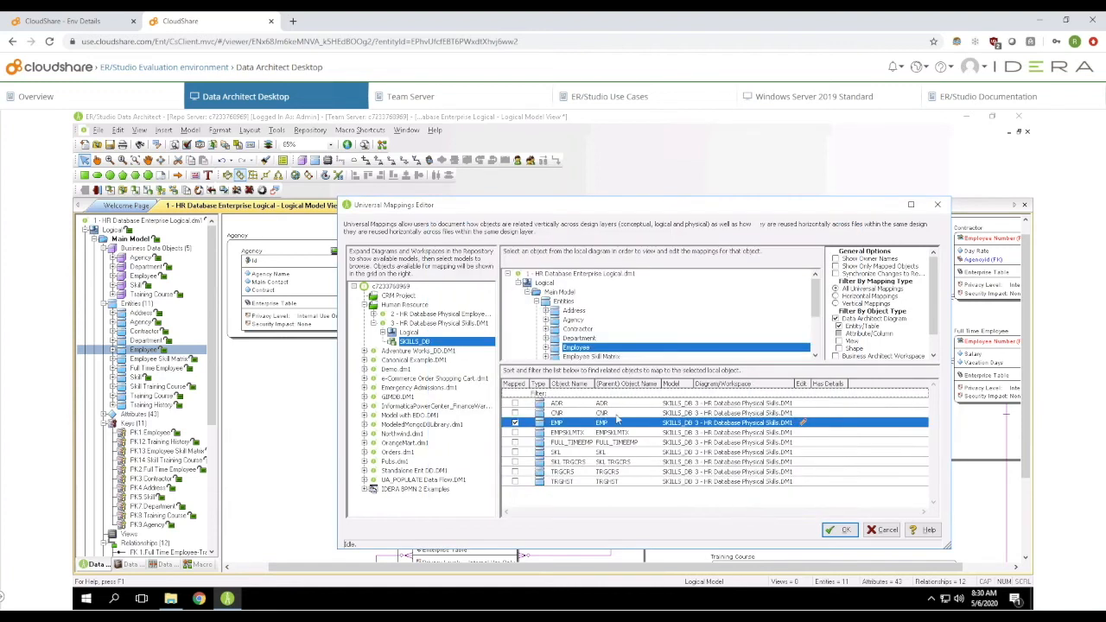
left_click(839, 531)
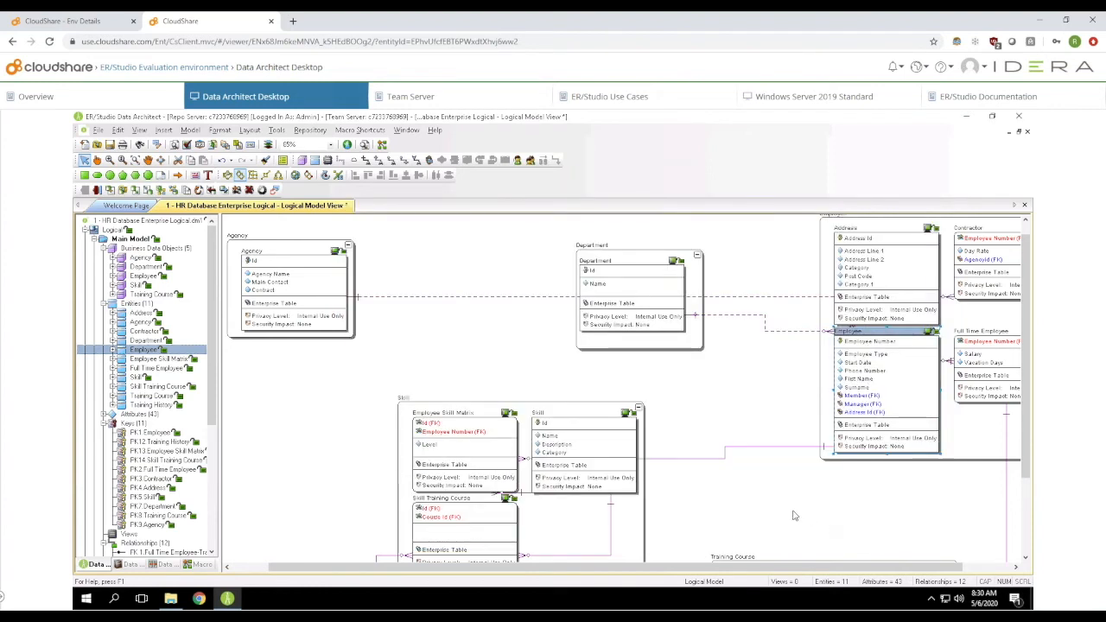
Examine where the Employee entity is used, expanding its universal mappings to the EMP tables in EMP_DB and SKILLS_DB.
right_click(870, 389)
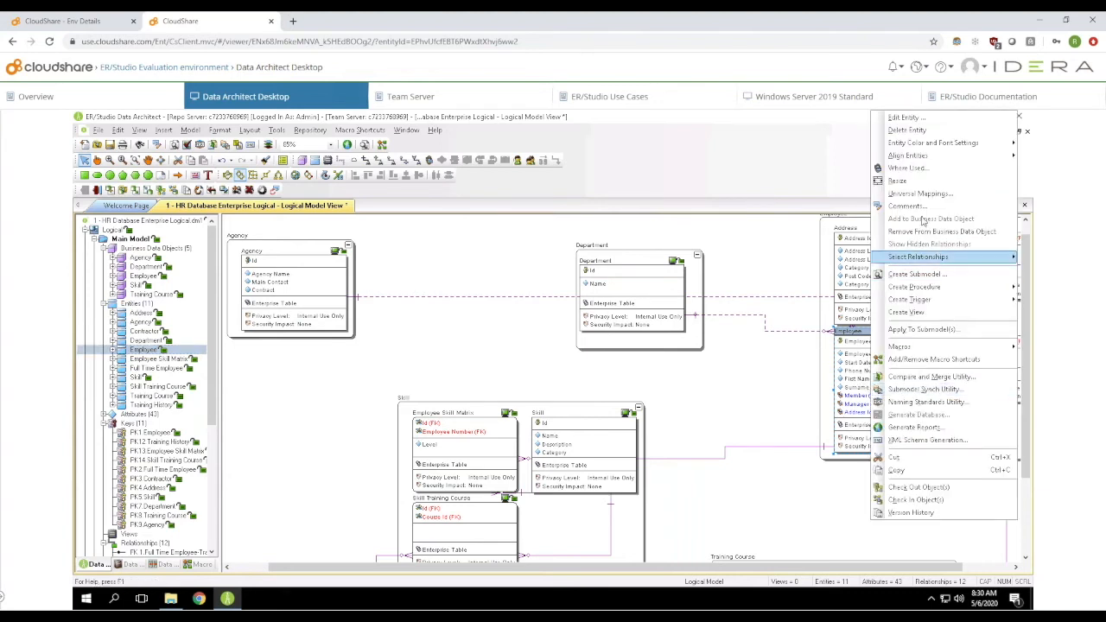
left_click(936, 168)
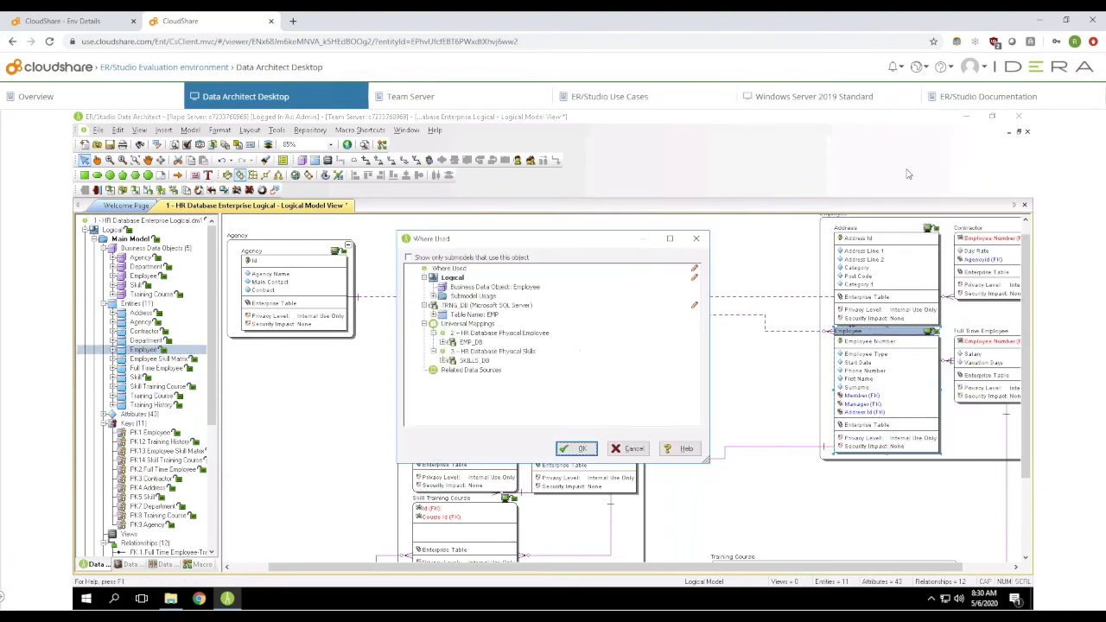
left_click(481, 343)
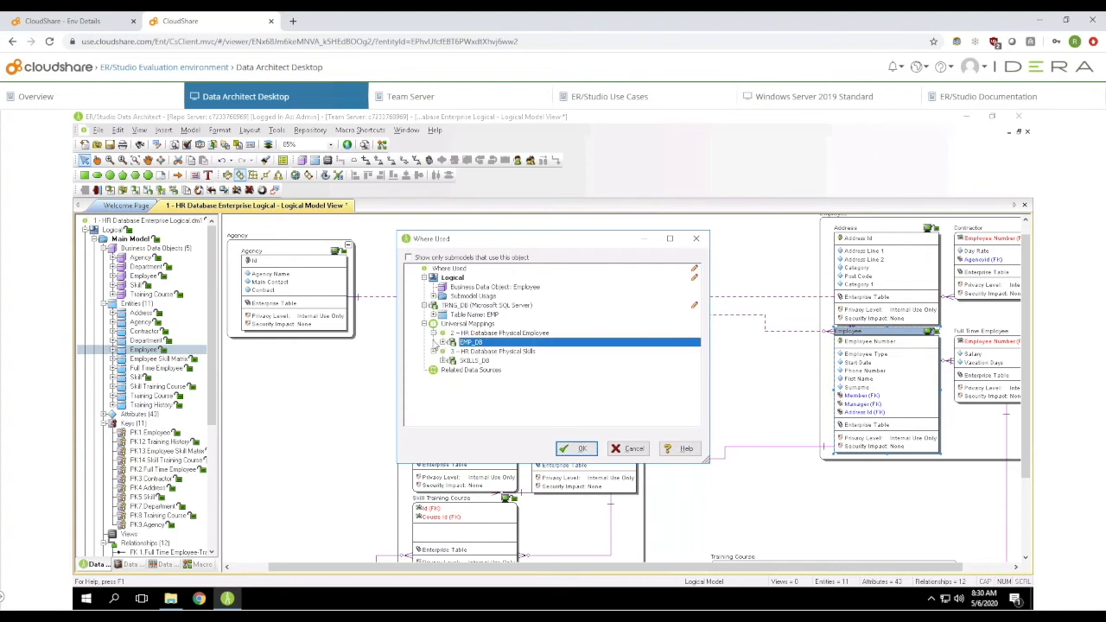
left_click(443, 343)
left_click(472, 352)
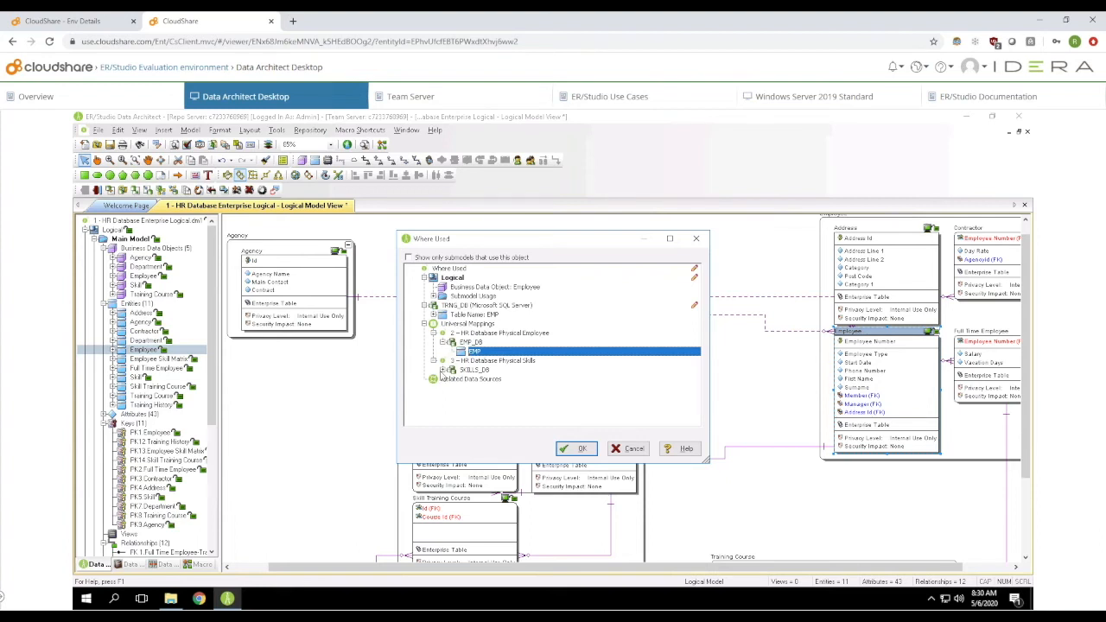
left_click(443, 370)
left_click(472, 380)
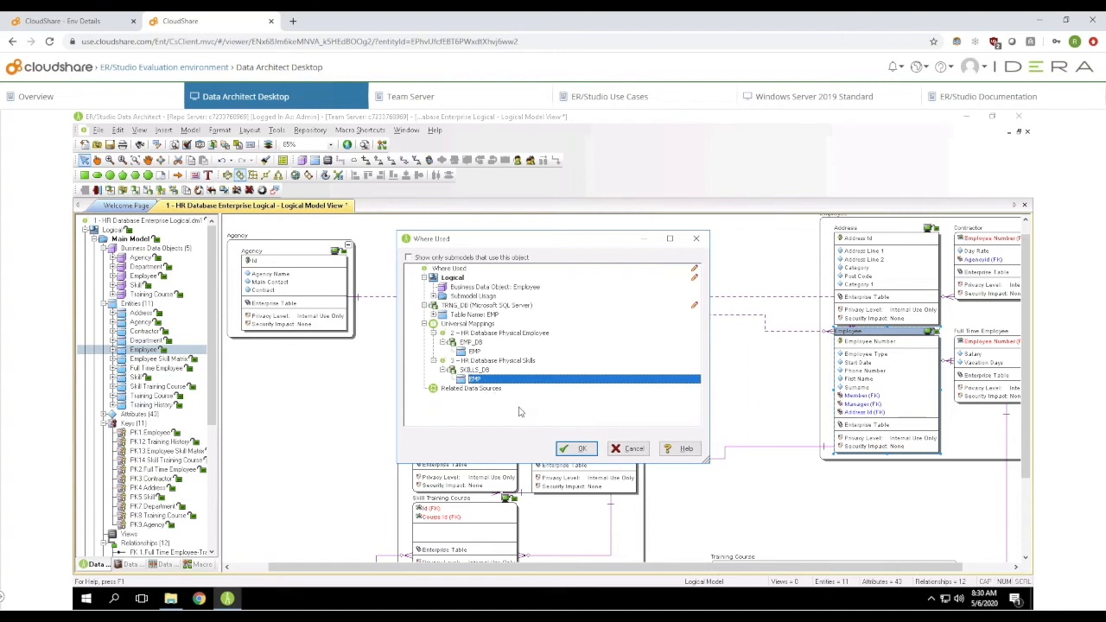
left_click(575, 451)
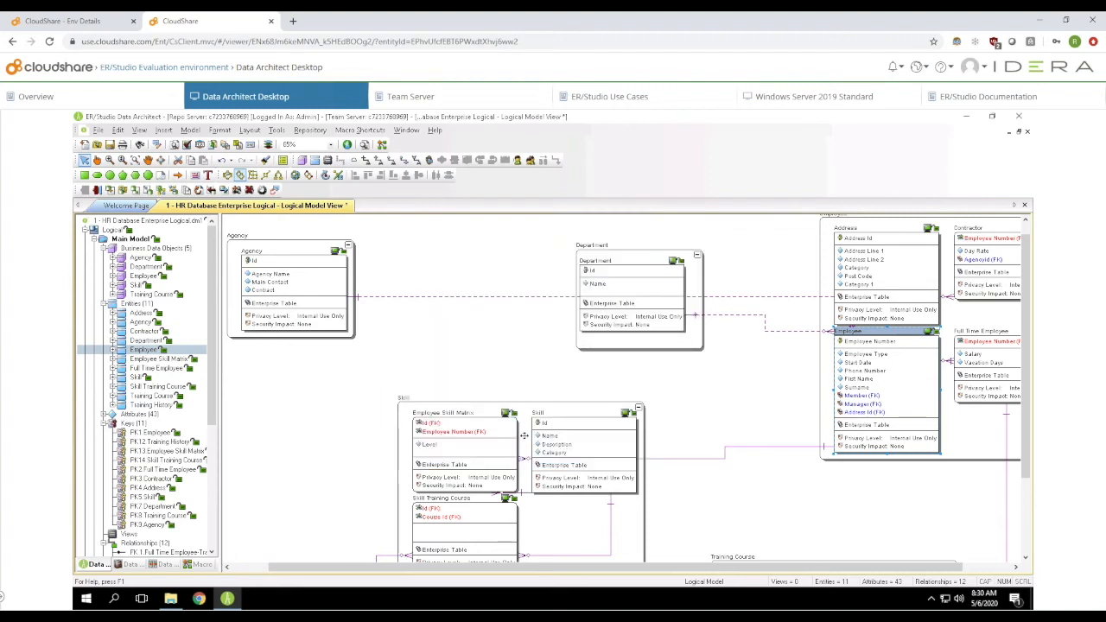
Check the Enterprise Logical diagram in to the repository with the change record "Universal Mapping", comment "Map Table" and auto publish enabled.
right_click(111, 235)
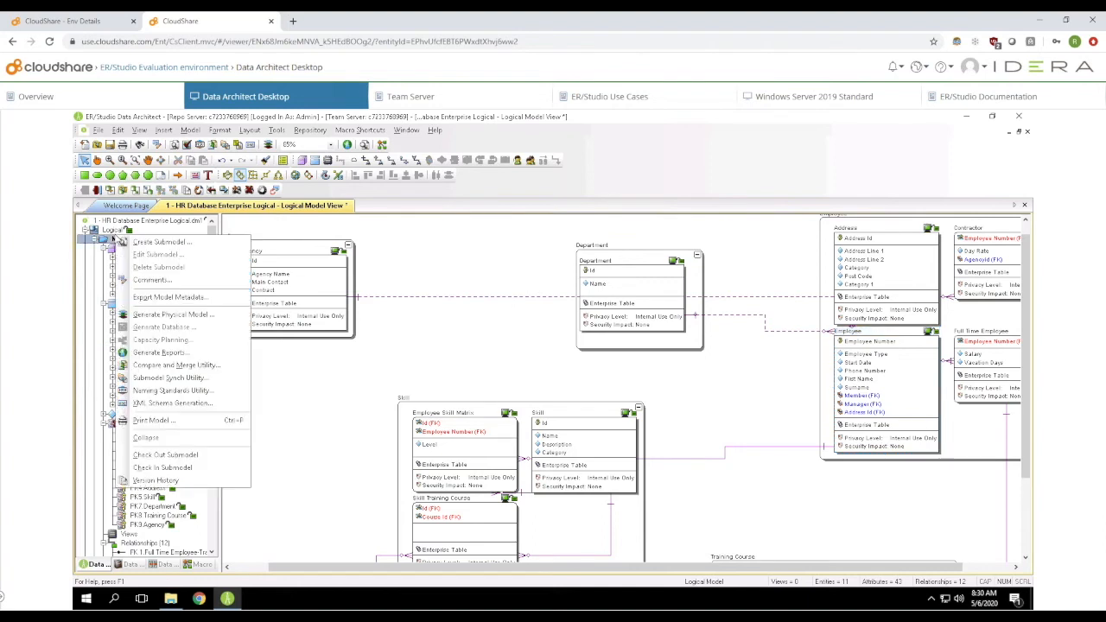
right_click(113, 230)
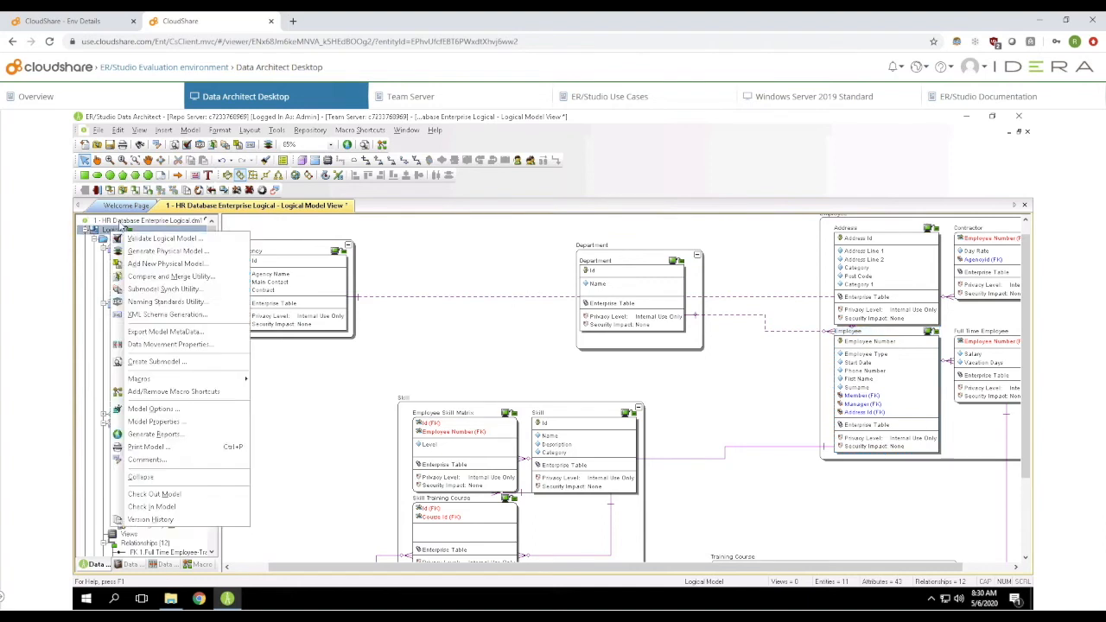
right_click(119, 222)
left_click(143, 254)
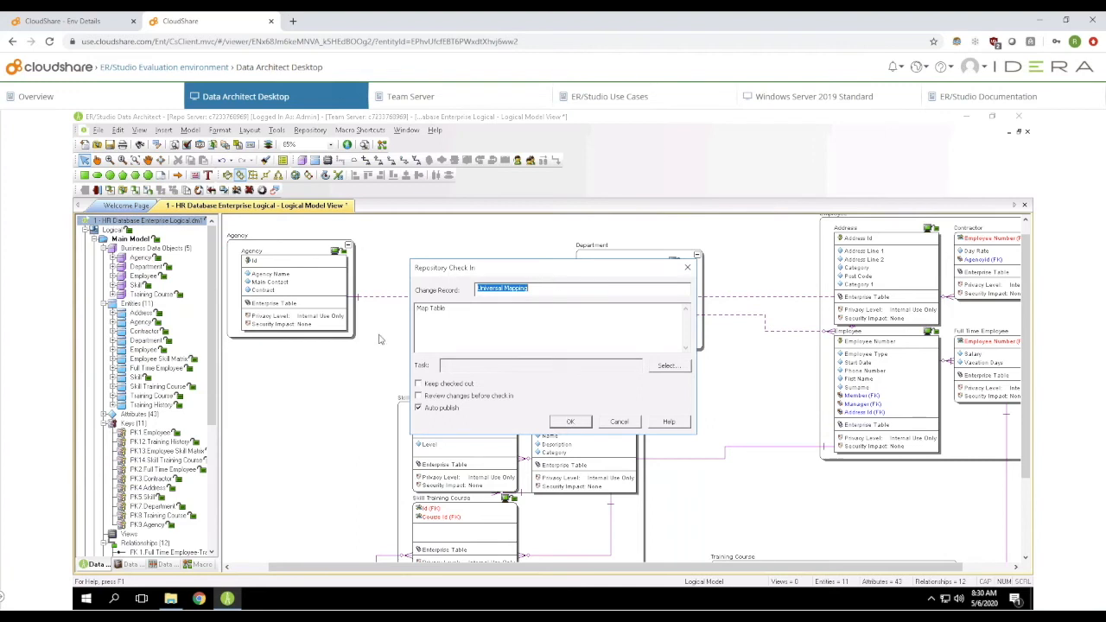
left_click(566, 422)
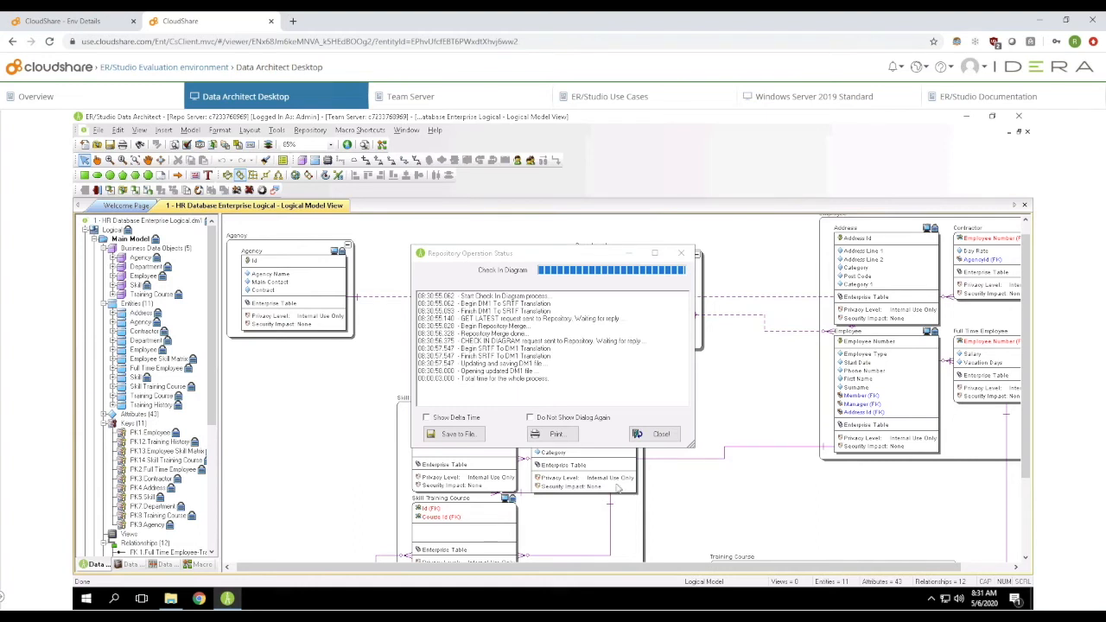
left_click(662, 435)
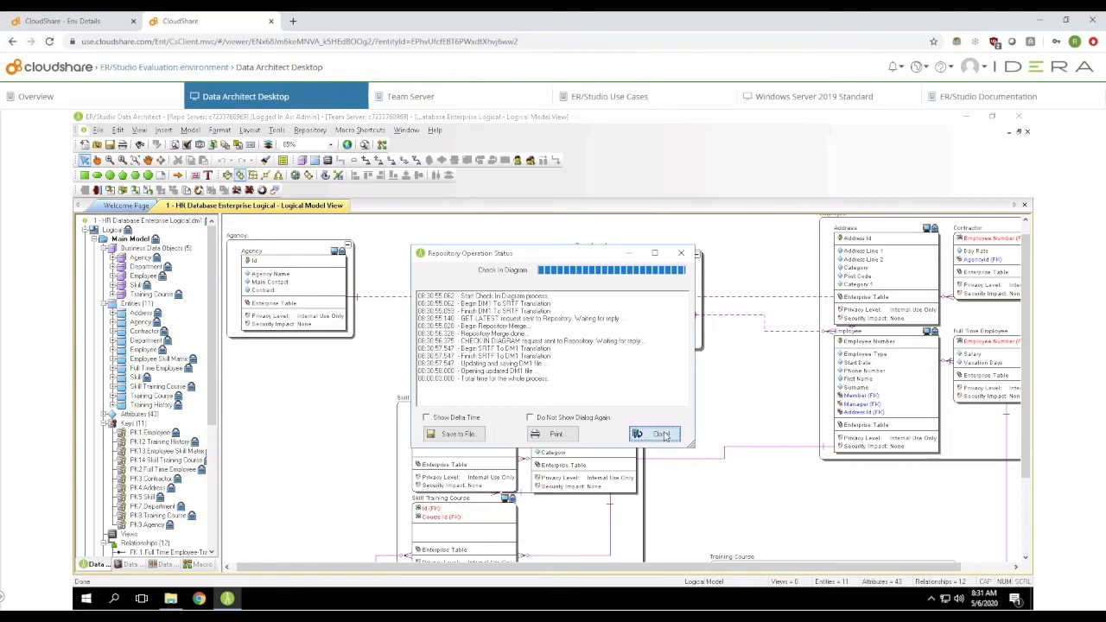
left_click(651, 434)
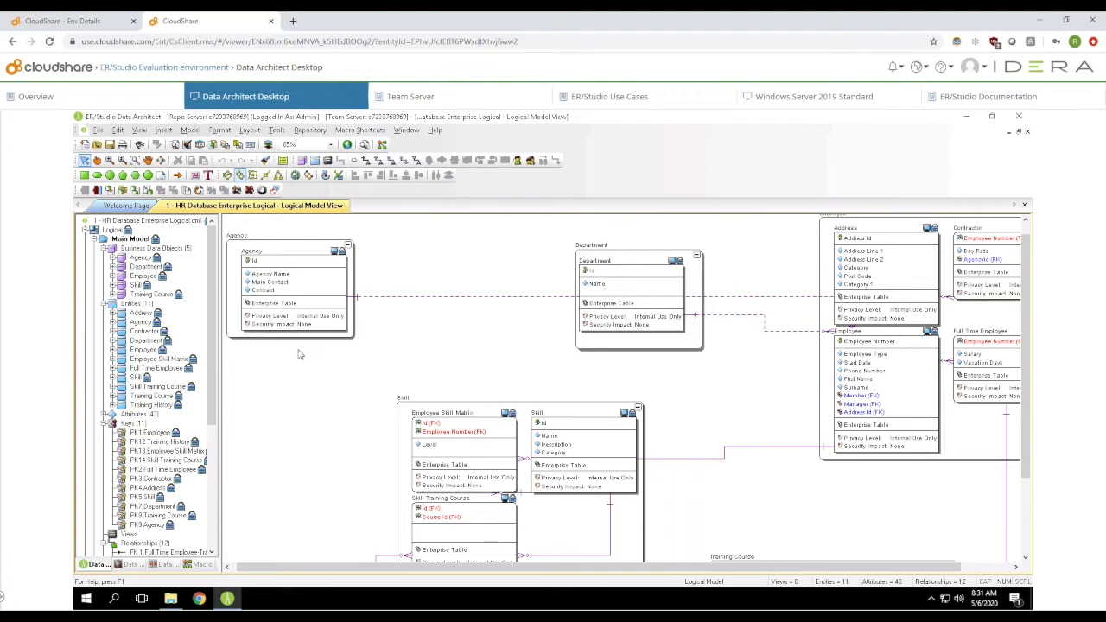
Switch to Team Server and browse the repository projects in the Model Explorer down to Human Resource.
left_click(411, 98)
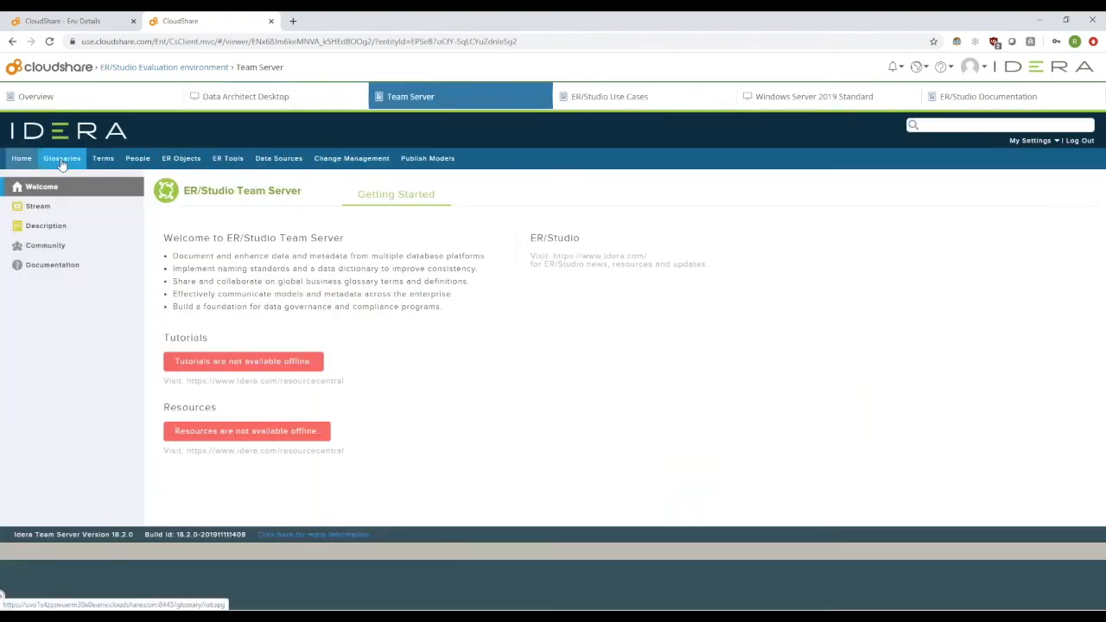
left_click(217, 161)
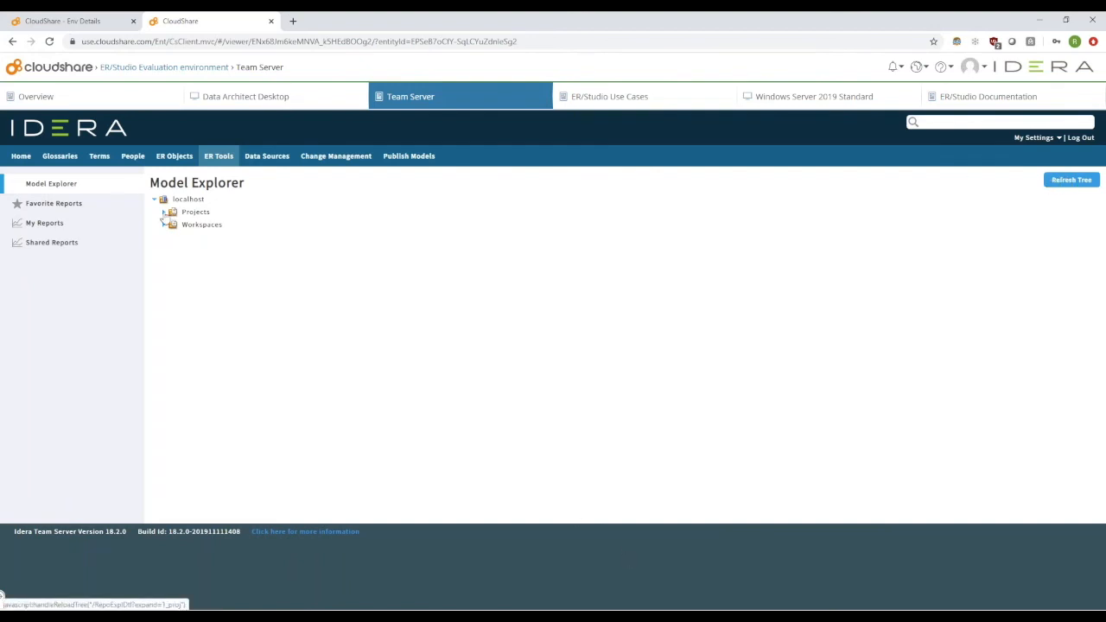
left_click(164, 212)
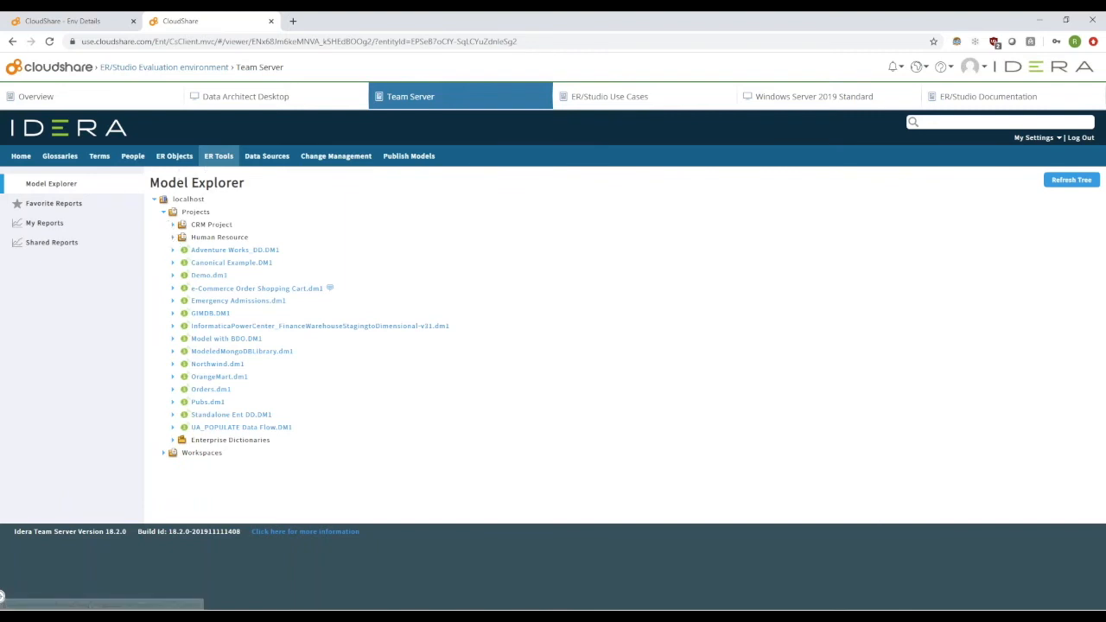
left_click(173, 240)
Search the ER objects for "1 - HR" and open the 1 - HR Database Enterprise Logical.dm1 diagram.
left_click(219, 156)
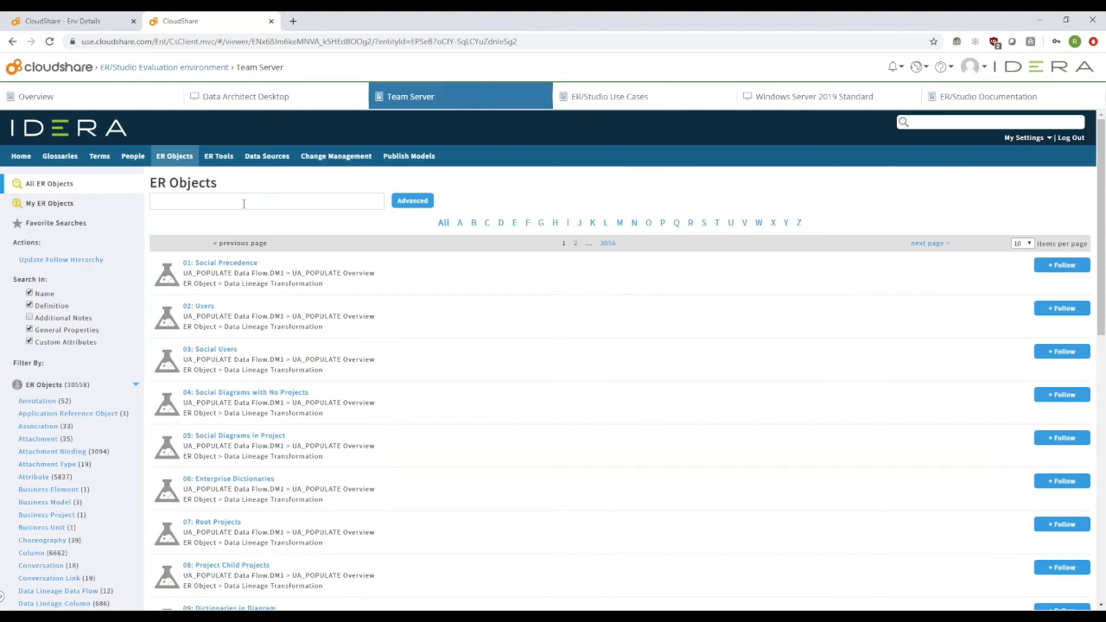
type("1")
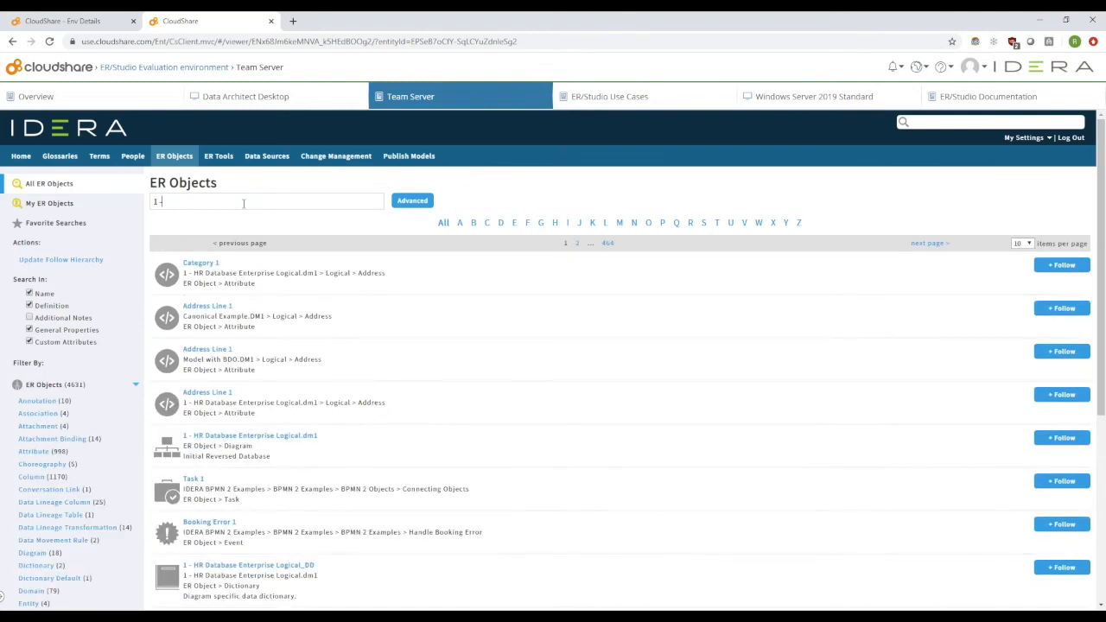
type("- HR")
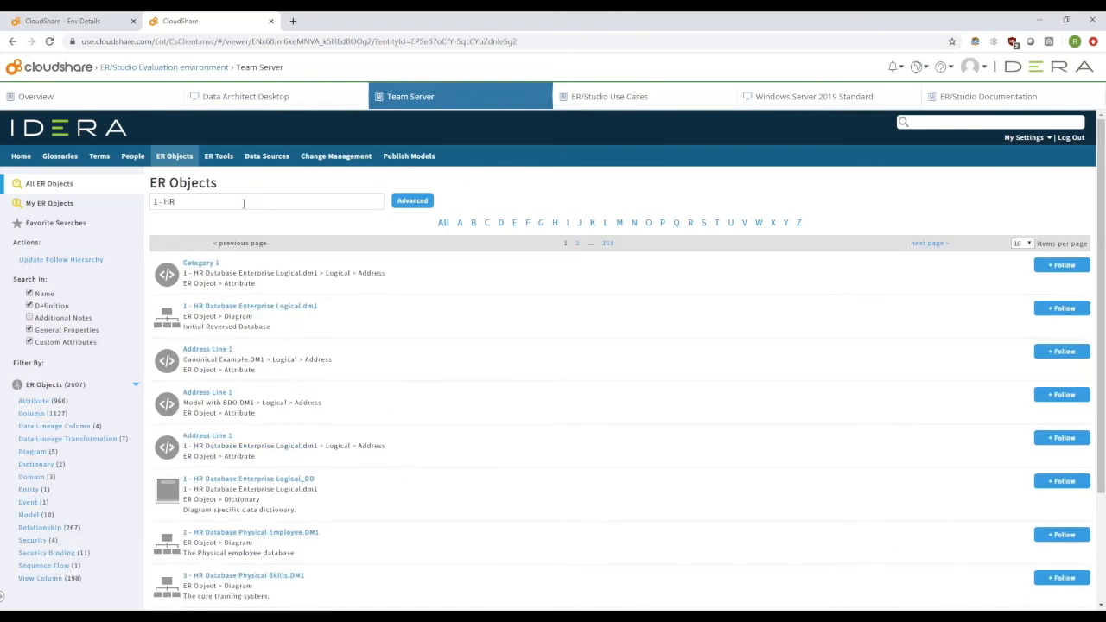
left_click(252, 264)
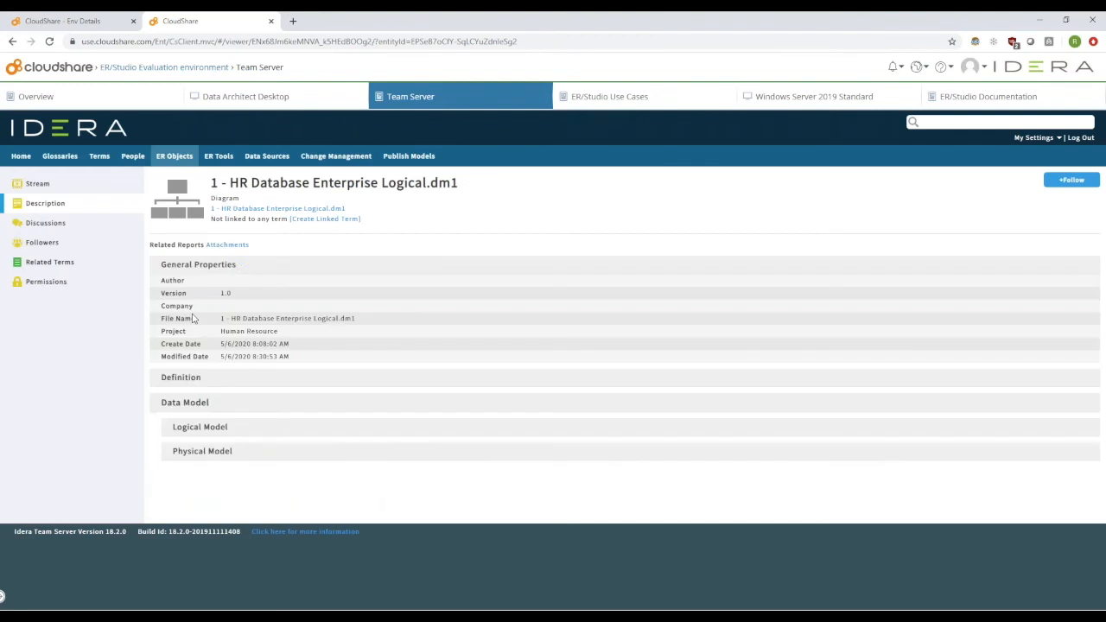
Open the diagram's Logical model and examine its submodels, entities and relationships.
left_click(209, 428)
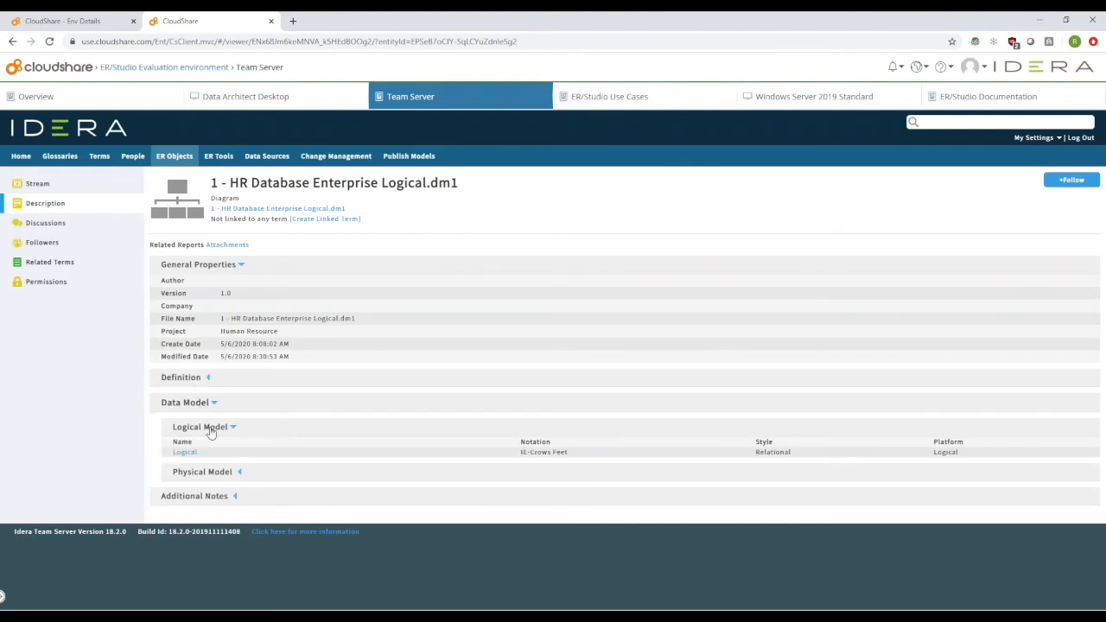
left_click(185, 453)
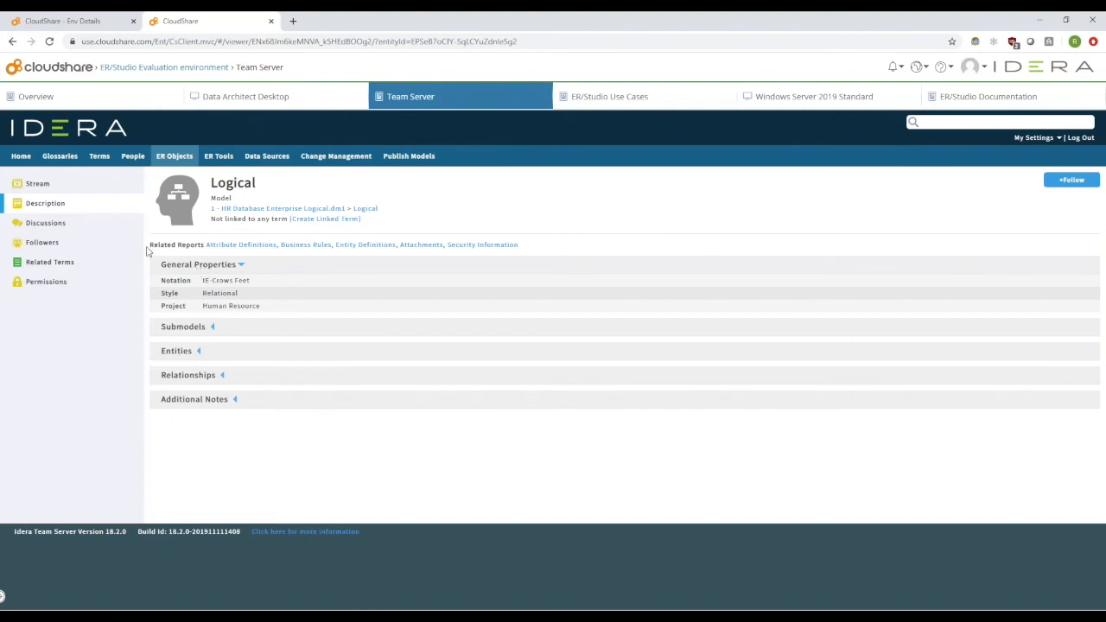
left_click(206, 329)
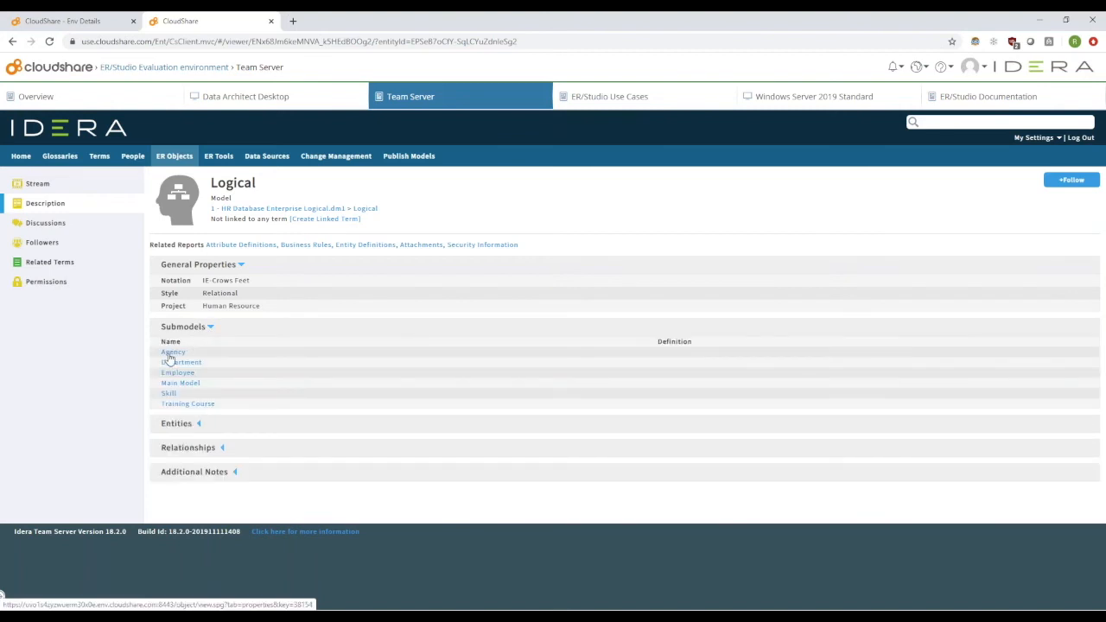
left_click(194, 424)
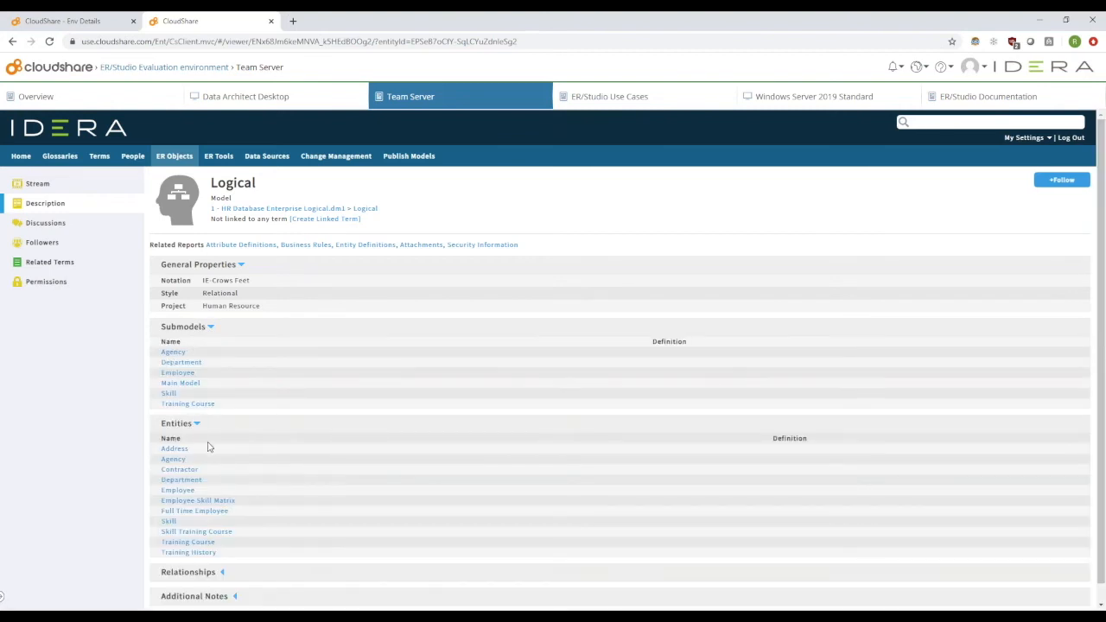
left_click(215, 573)
scroll(220, 553, "down", 1)
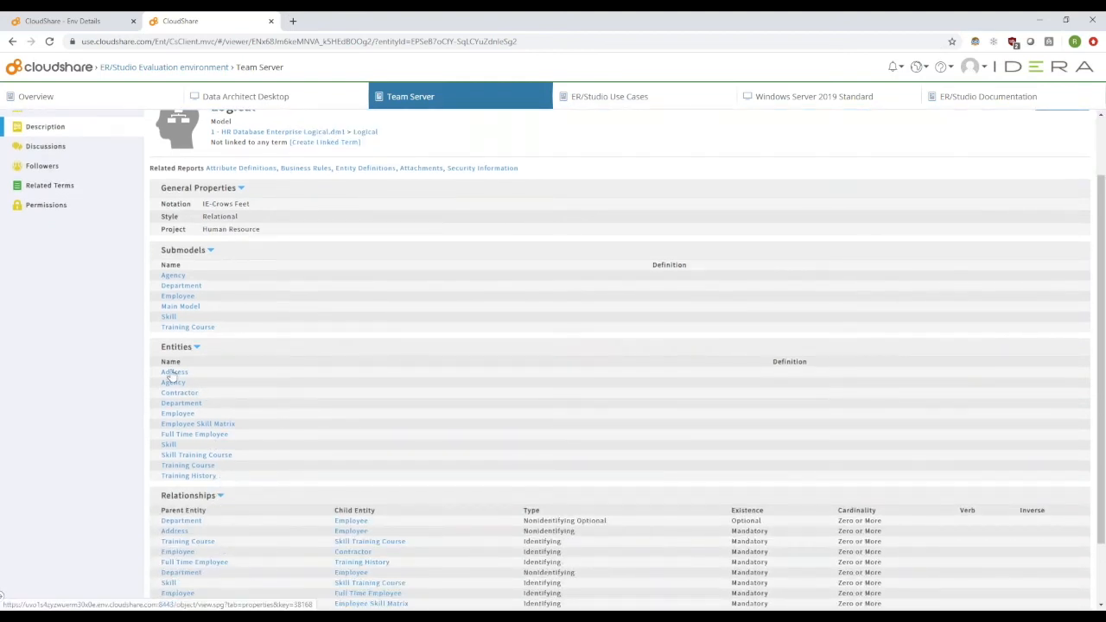
Open the Employee entity and examine its attributes and universal mappings.
left_click(173, 422)
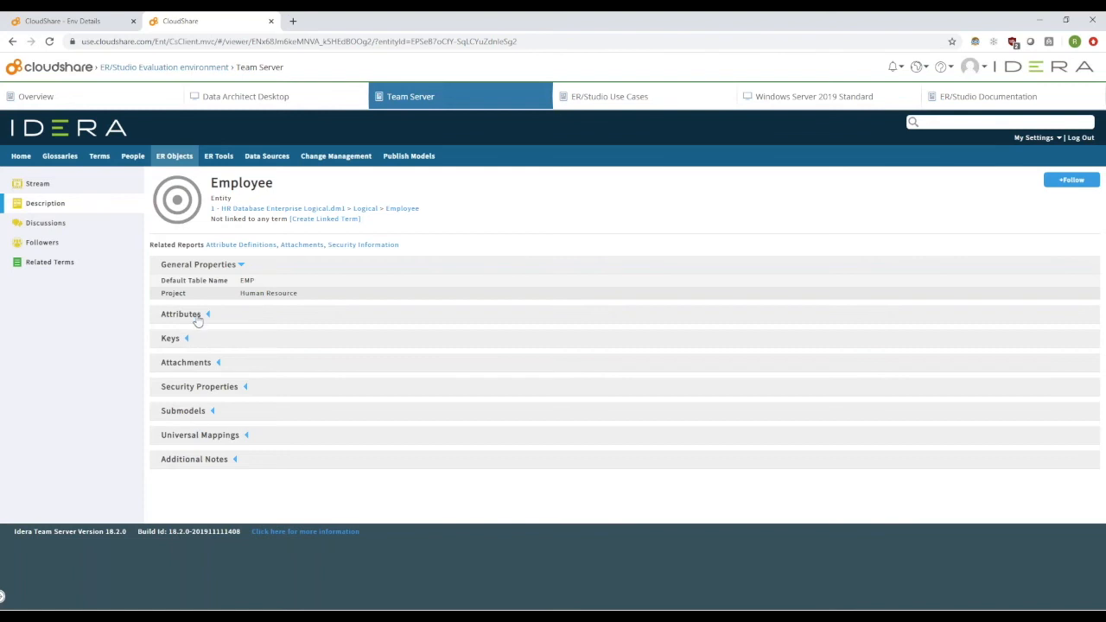
left_click(198, 318)
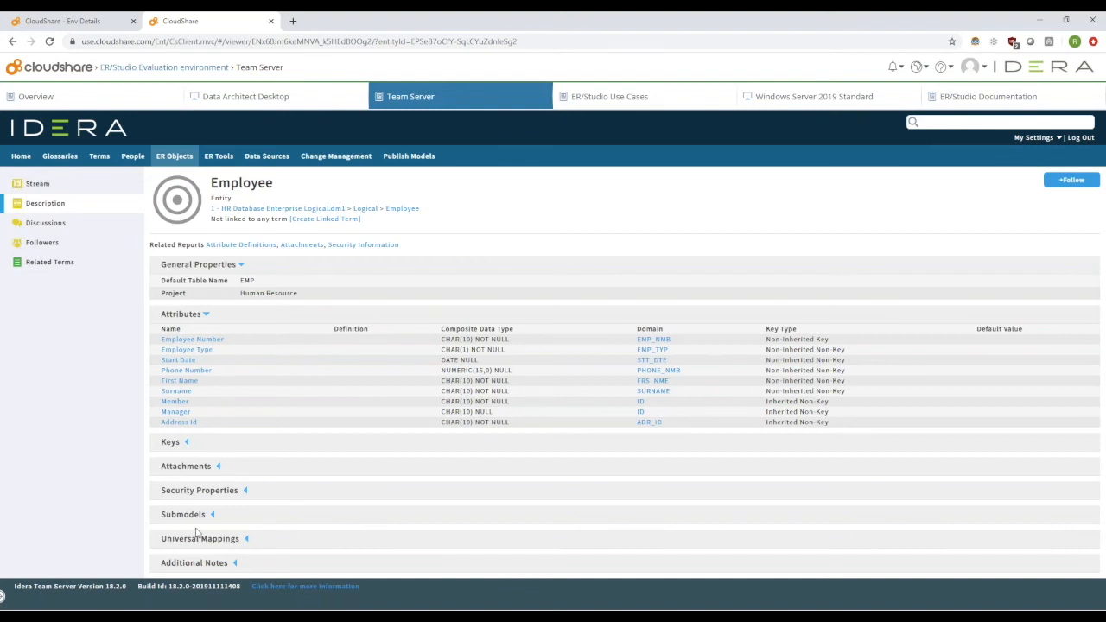
left_click(242, 538)
scroll(420, 553, "down", 1)
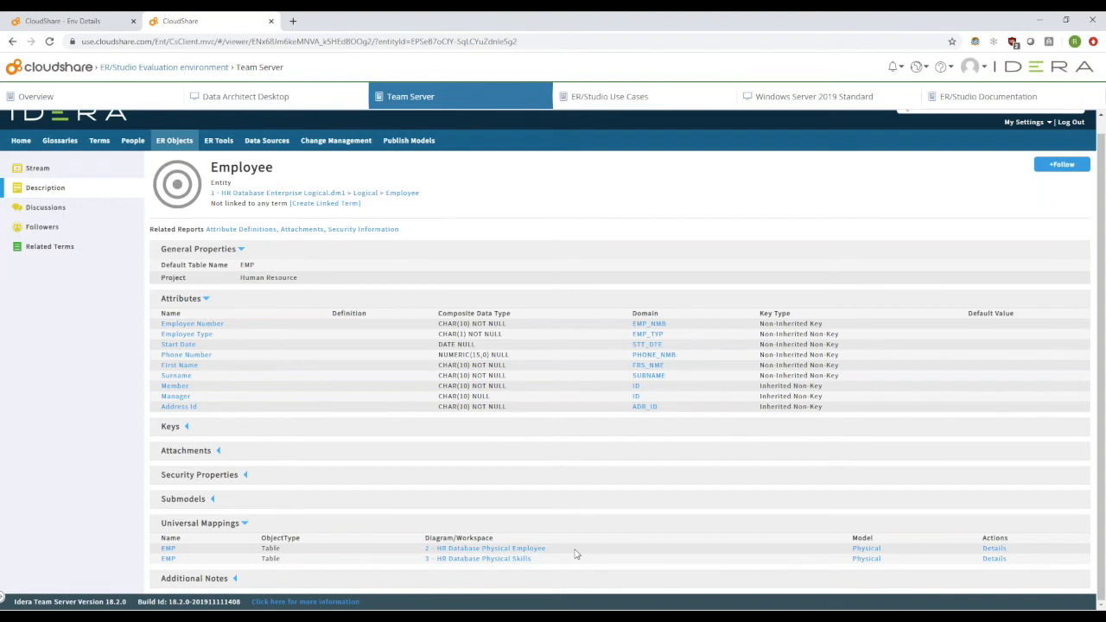
Open the Enterprise Table attachment of the Employee entity and examine its definition and attachment bindings.
left_click(218, 451)
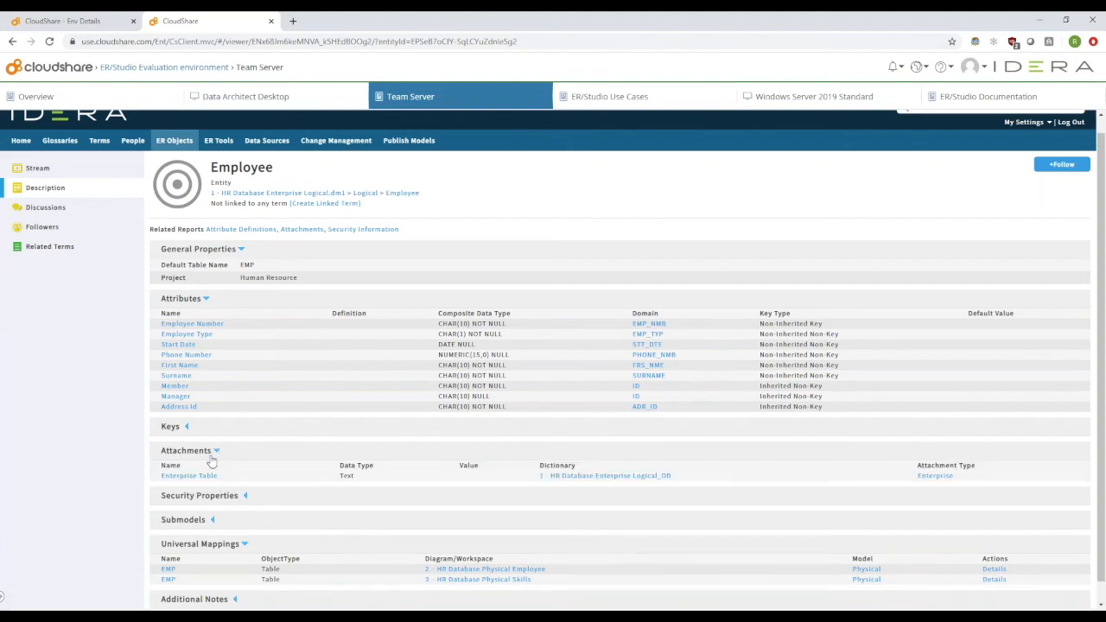
left_click(186, 476)
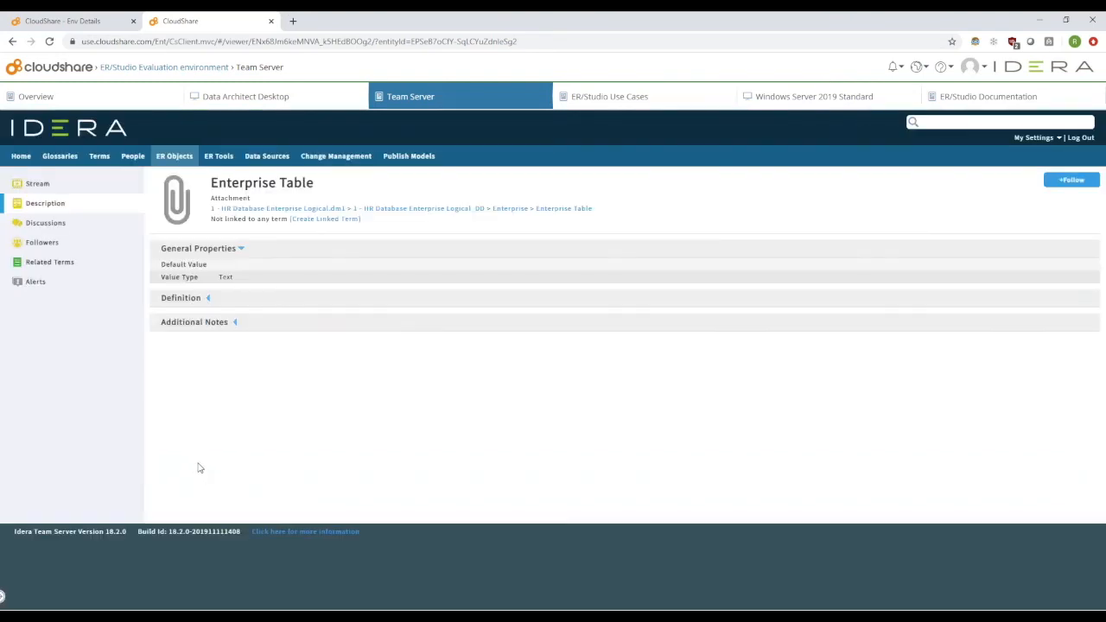
left_click(194, 302)
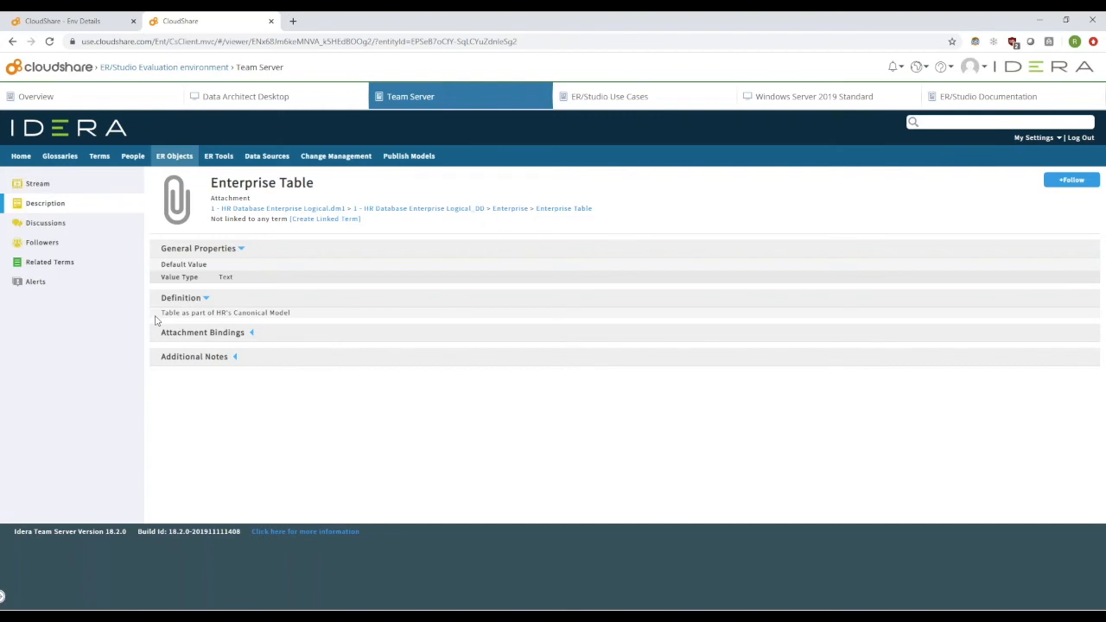
left_click(181, 336)
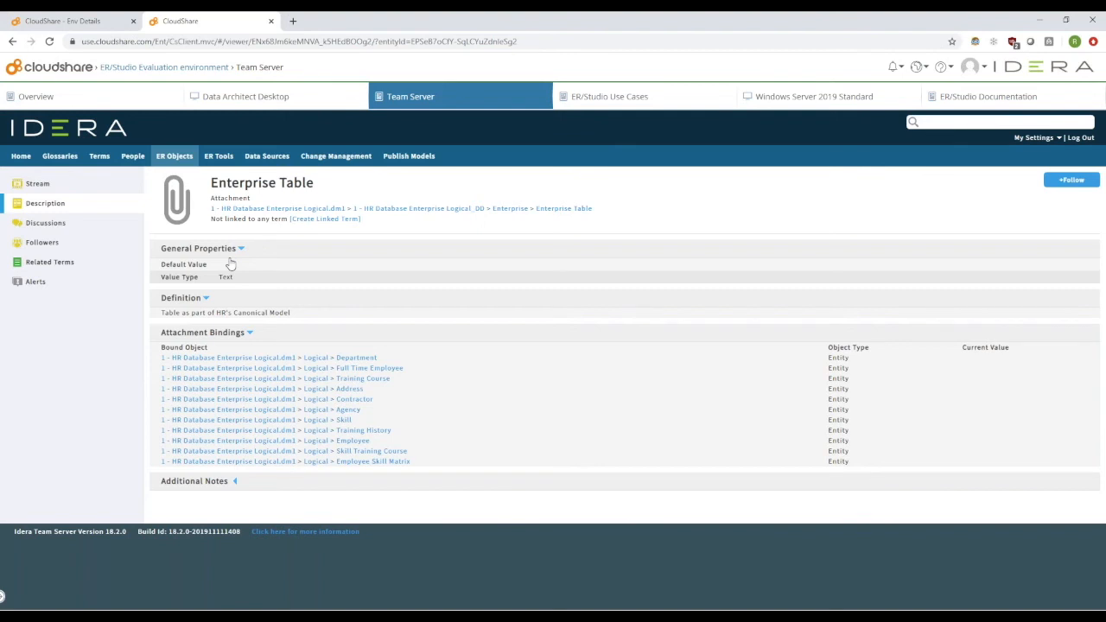
Search the glossary terms for "Employee".
left_click(217, 157)
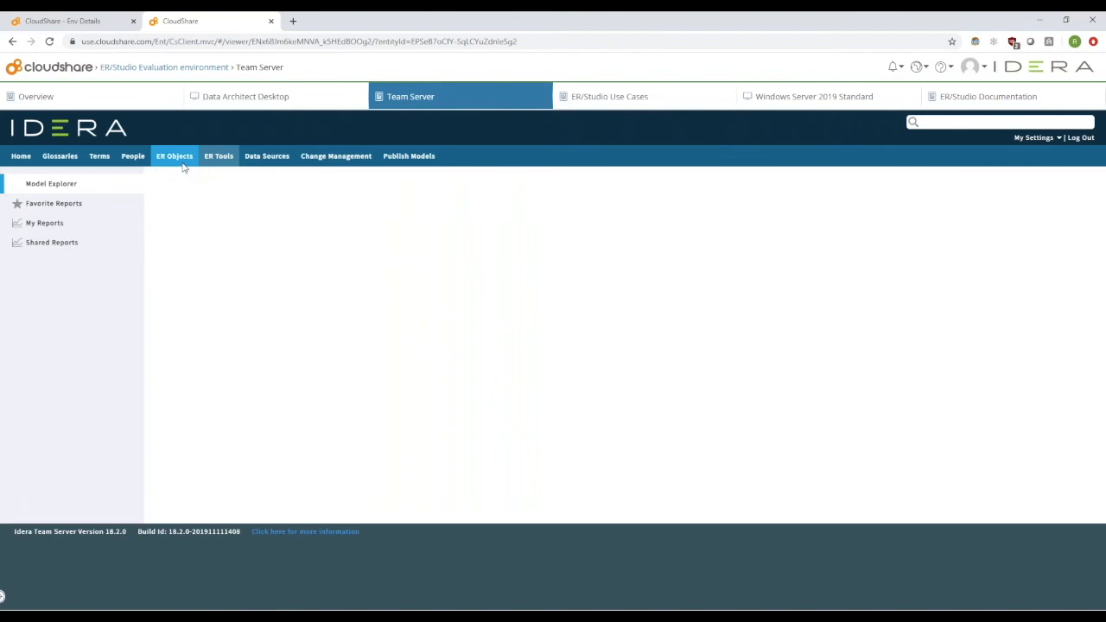
left_click(179, 160)
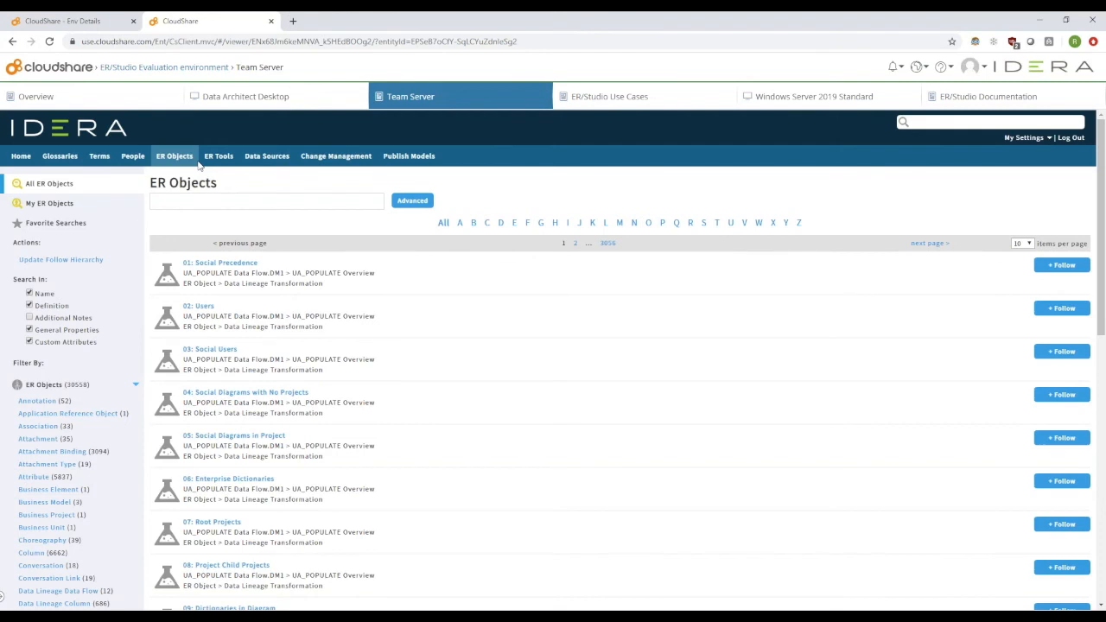
left_click(100, 157)
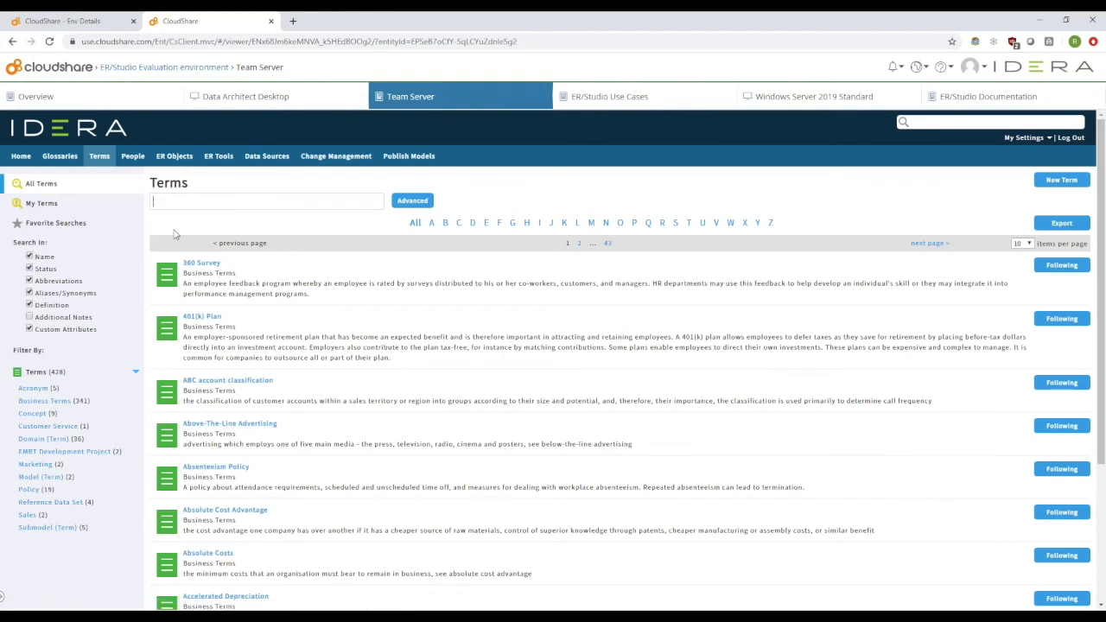
left_click(168, 204)
type("Employee")
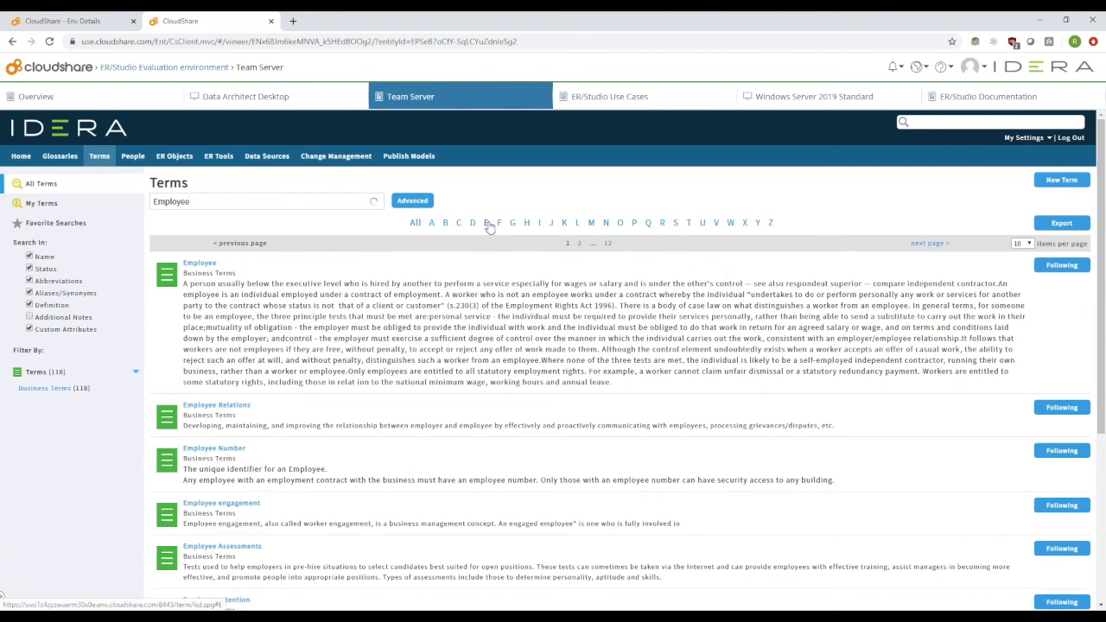
Open the Employee business term and examine its activity stream of definition changes and related-term additions.
left_click(200, 264)
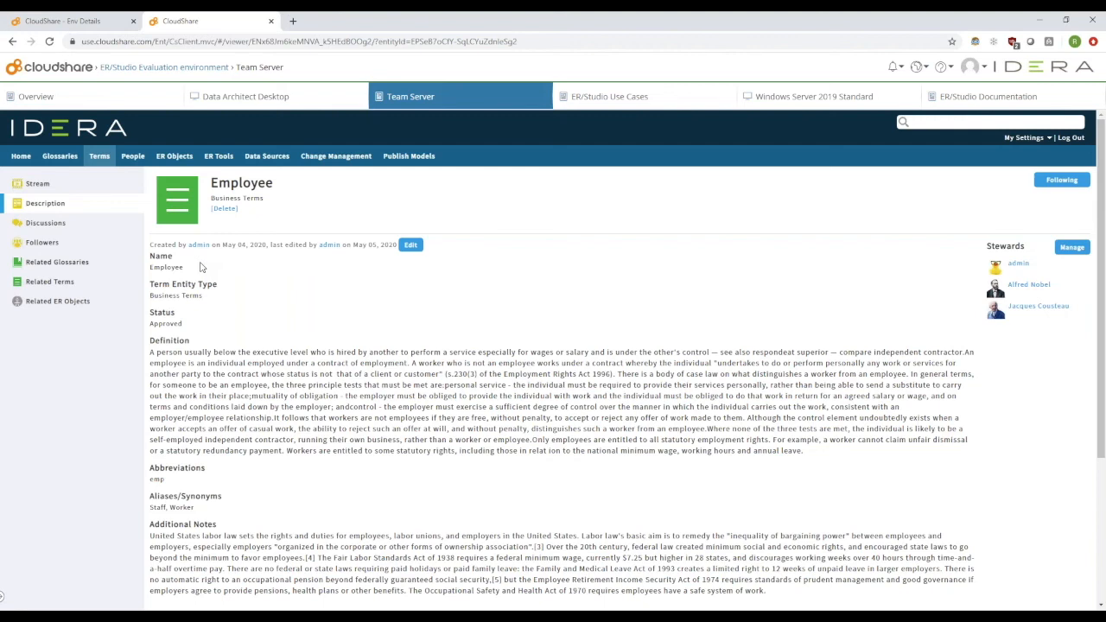
left_click(41, 185)
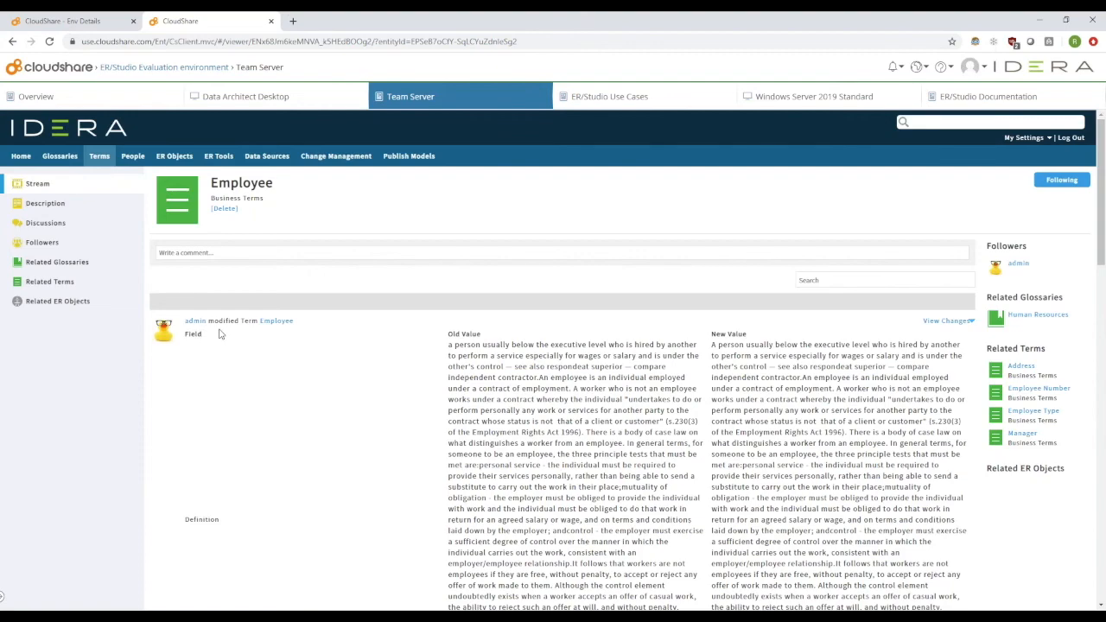
scroll(605, 355, "down", 1)
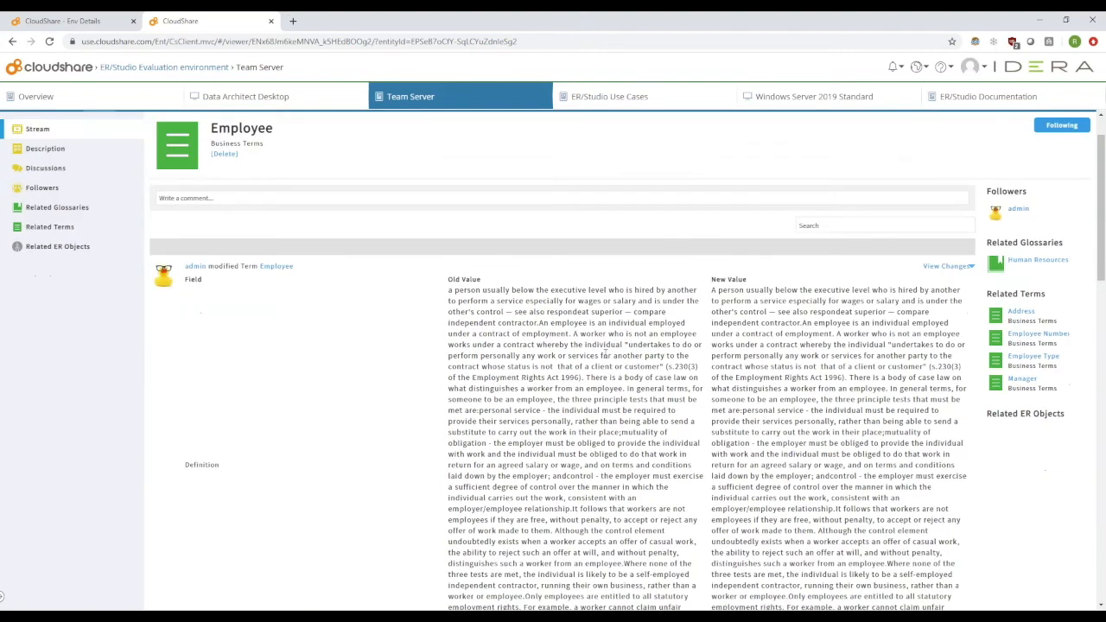
scroll(605, 354, "down", 5)
scroll(707, 270, "up", 4)
left_click_drag(707, 270, 829, 319)
left_click(370, 389)
scroll(370, 388, "down", 5)
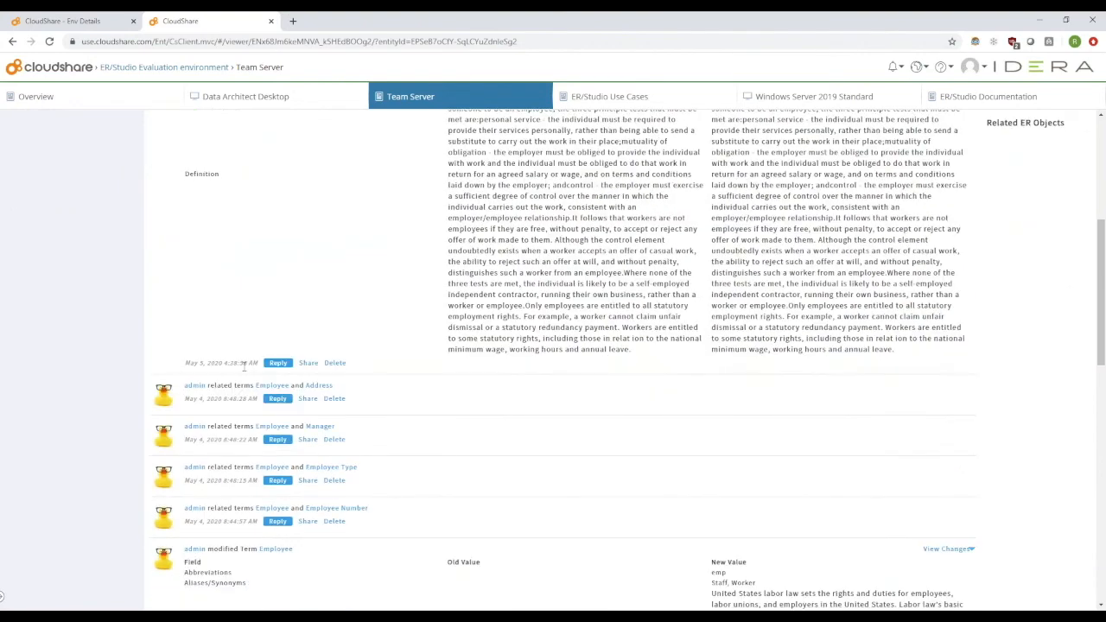
scroll(253, 379, "down", 4)
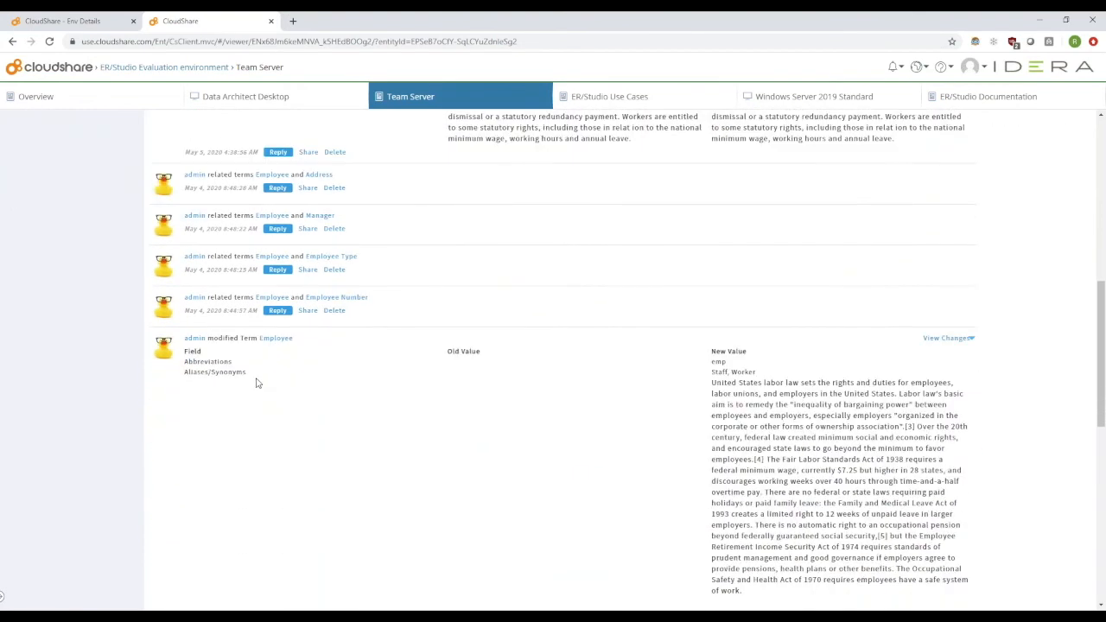
scroll(256, 381, "up", 6)
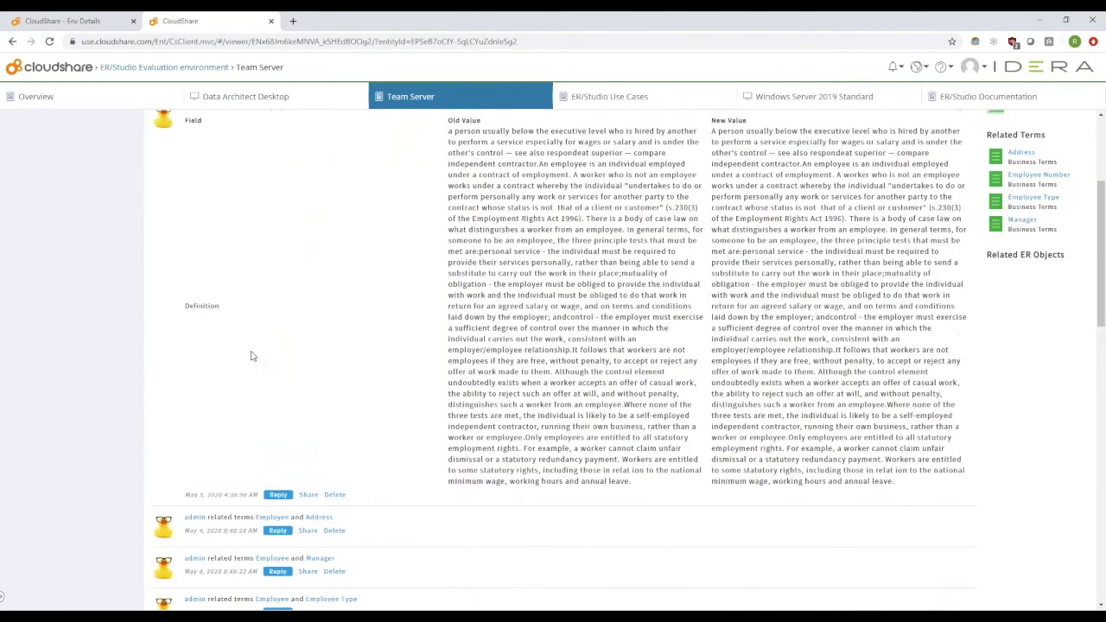
scroll(251, 357, "up", 4)
Examine the Employee term's description, discussions, related glossaries and related terms.
left_click(50, 210)
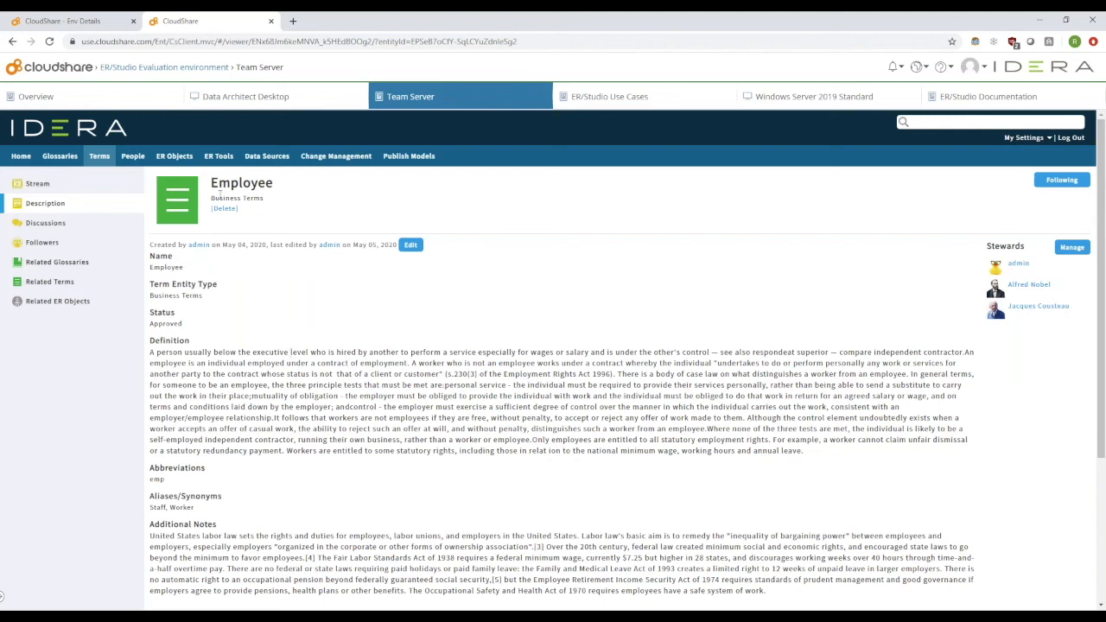
left_click(65, 225)
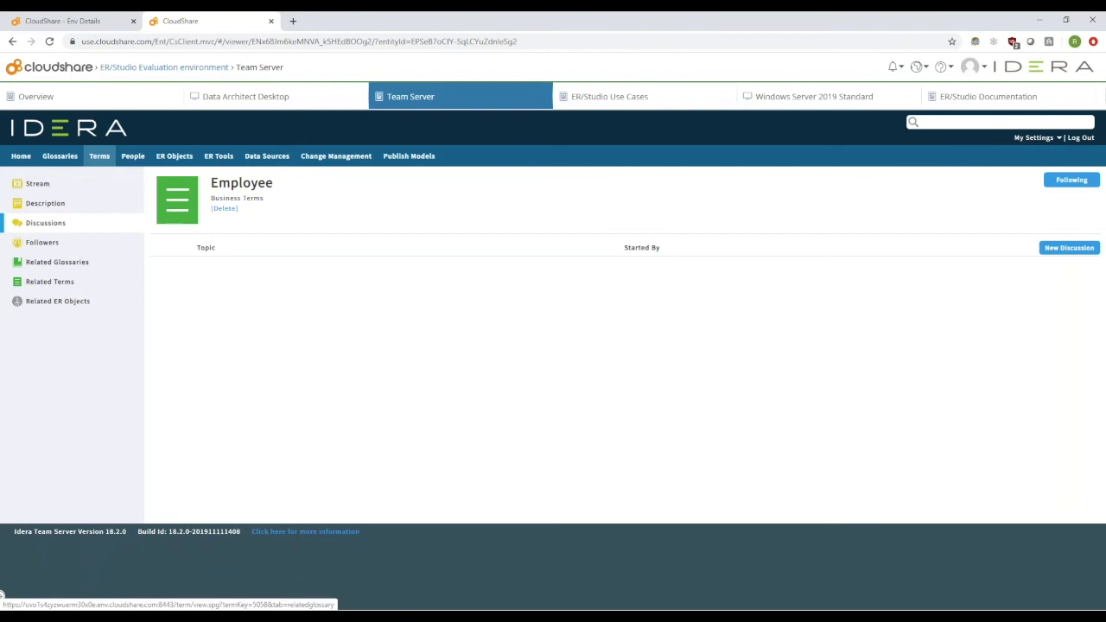
left_click(64, 262)
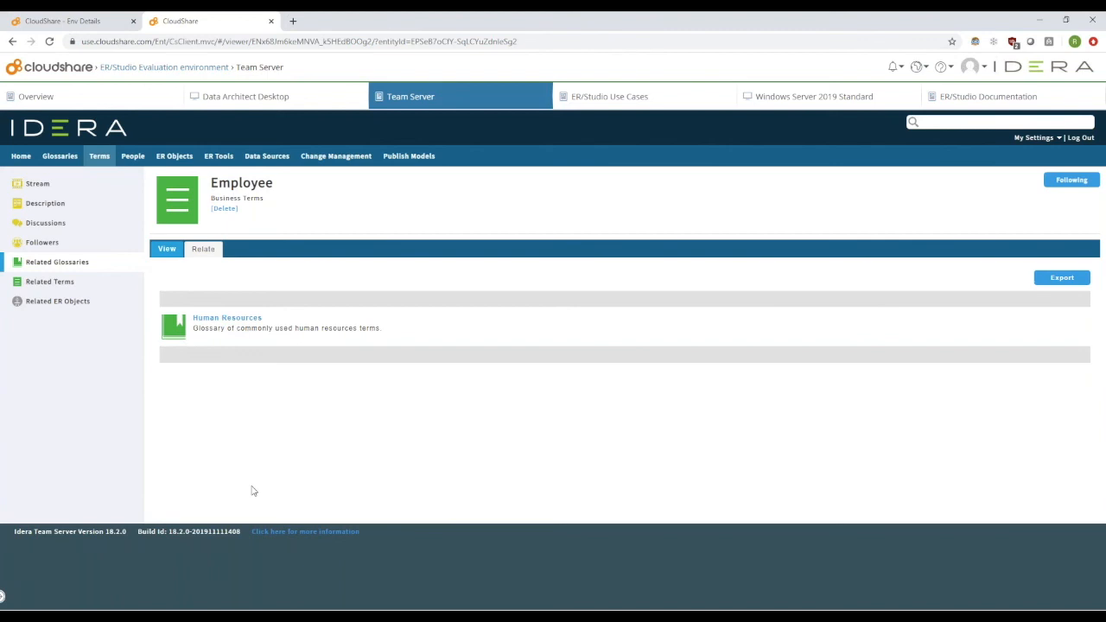
left_click(64, 286)
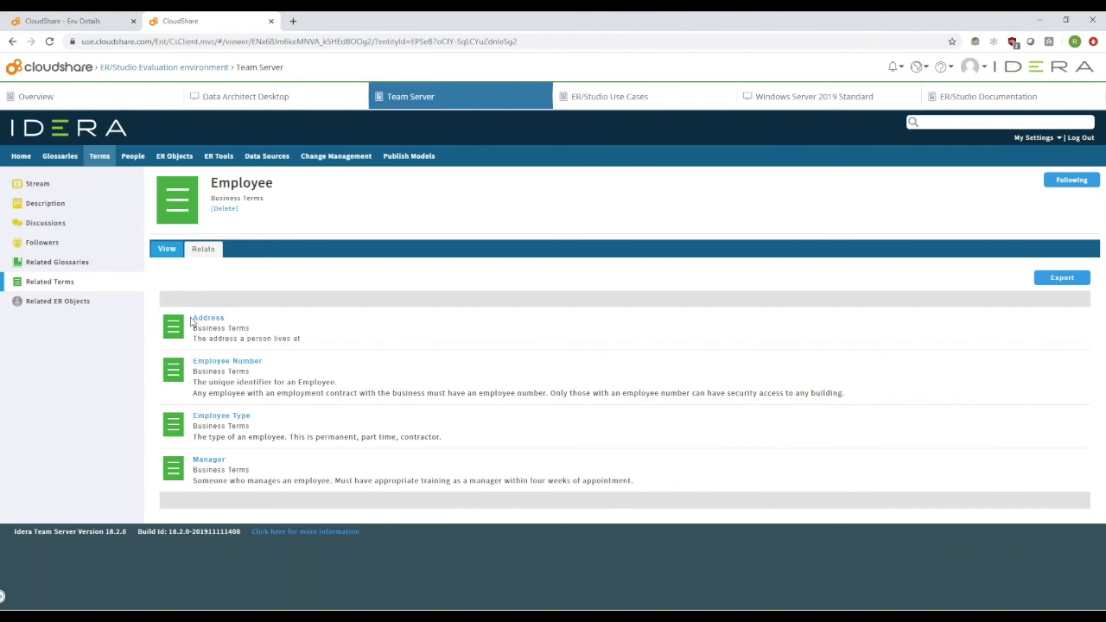
Open the related term Employee Number and examine its description and related ER objects.
left_click(228, 361)
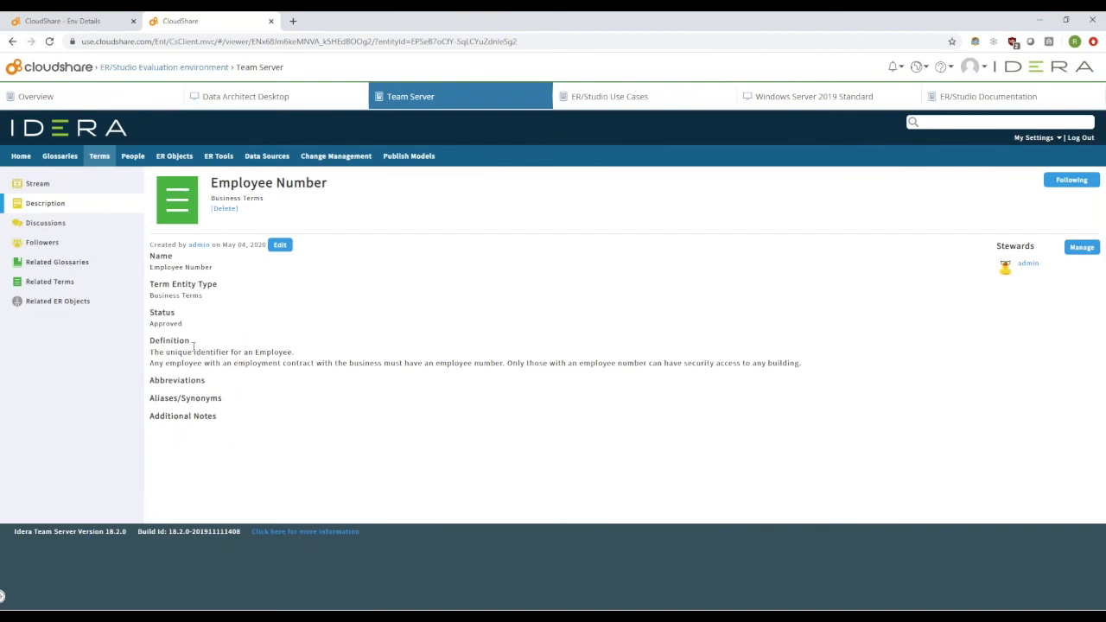
left_click(78, 303)
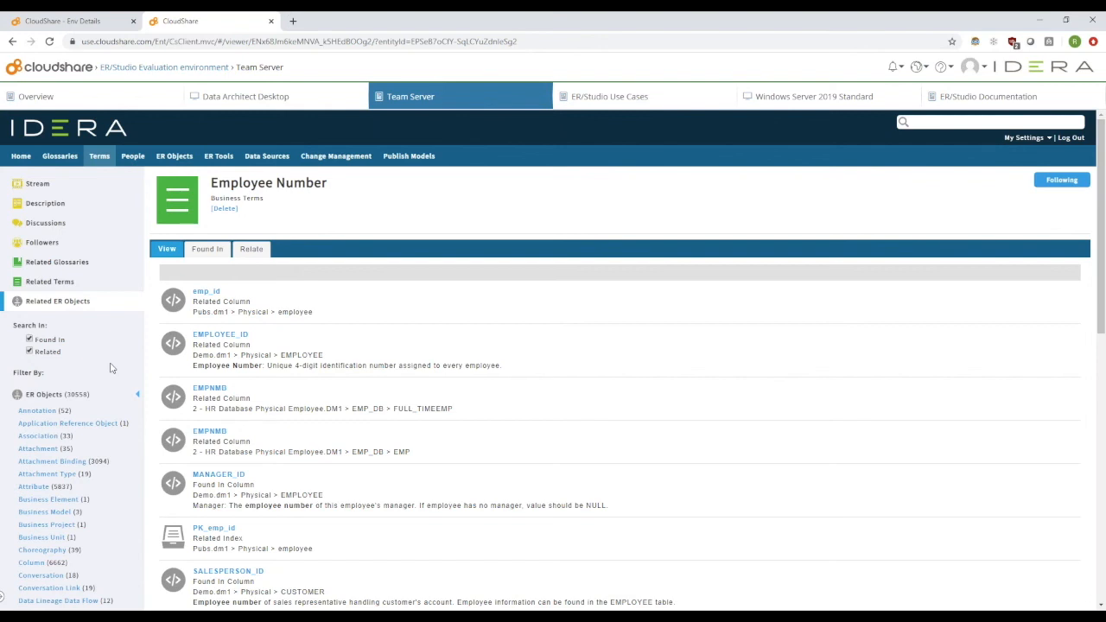
left_click_drag(193, 312, 211, 312)
left_click_drag(194, 356, 231, 366)
left_click_drag(216, 409, 262, 409)
Search the ER objects available to relate to Employee Number for "emp" and filter them to columns.
left_click(256, 252)
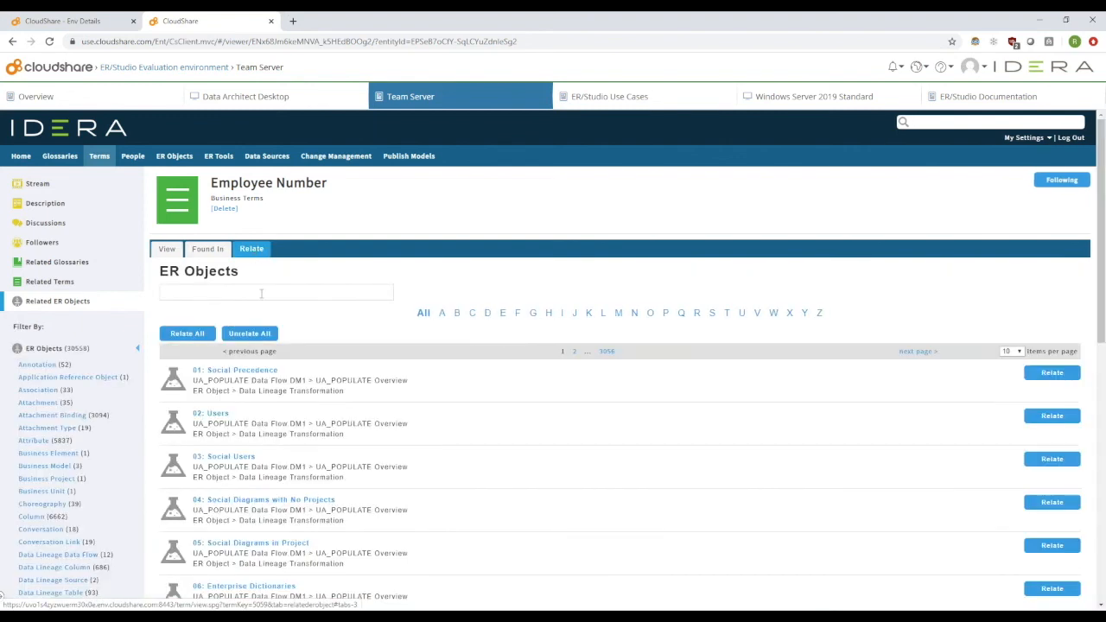
left_click(261, 293)
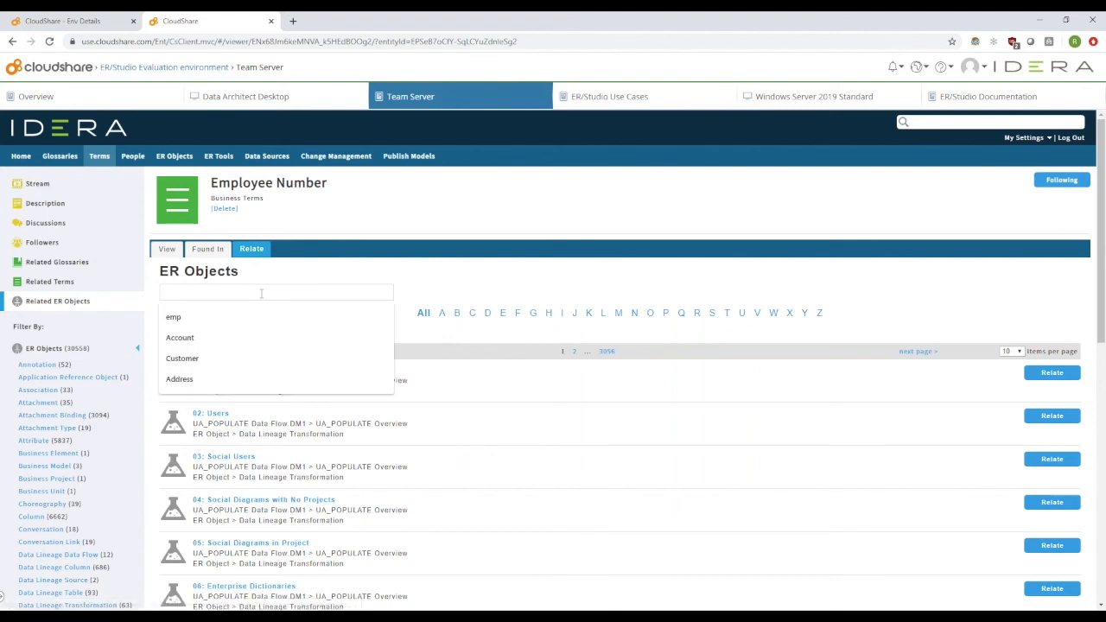
left_click(257, 317)
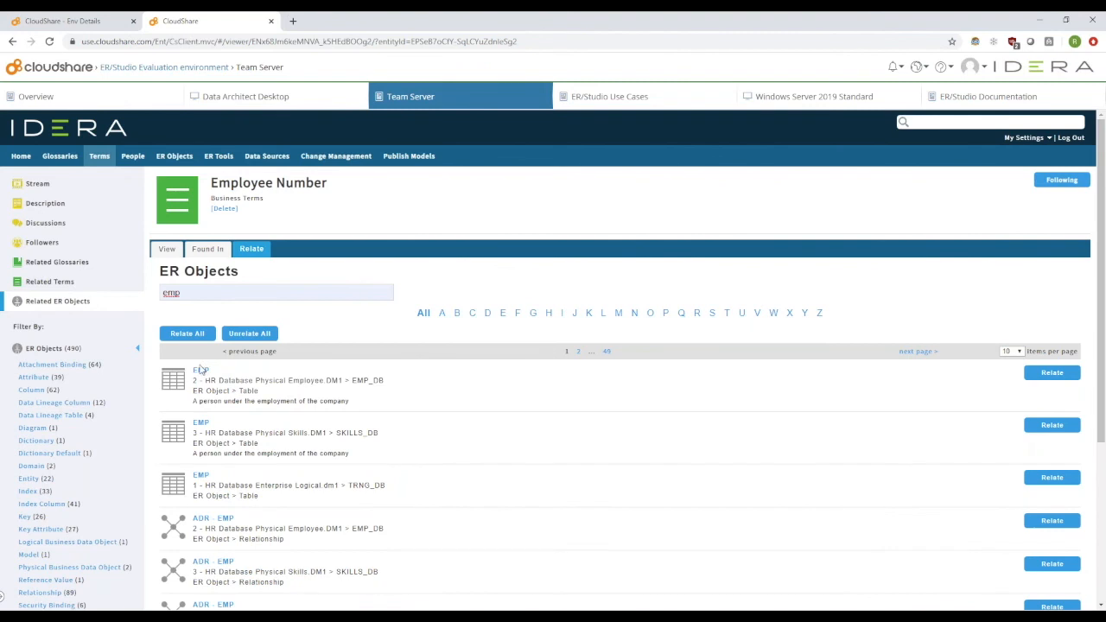
left_click_drag(232, 390, 259, 391)
scroll(240, 460, "down", 1)
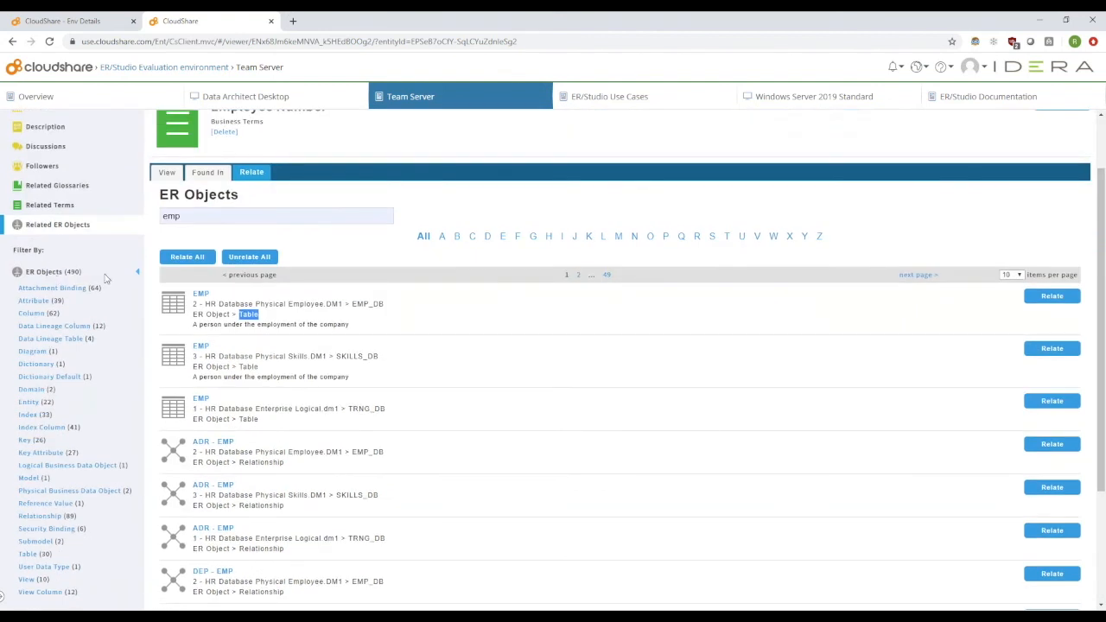
double_click(170, 217)
left_click(39, 320)
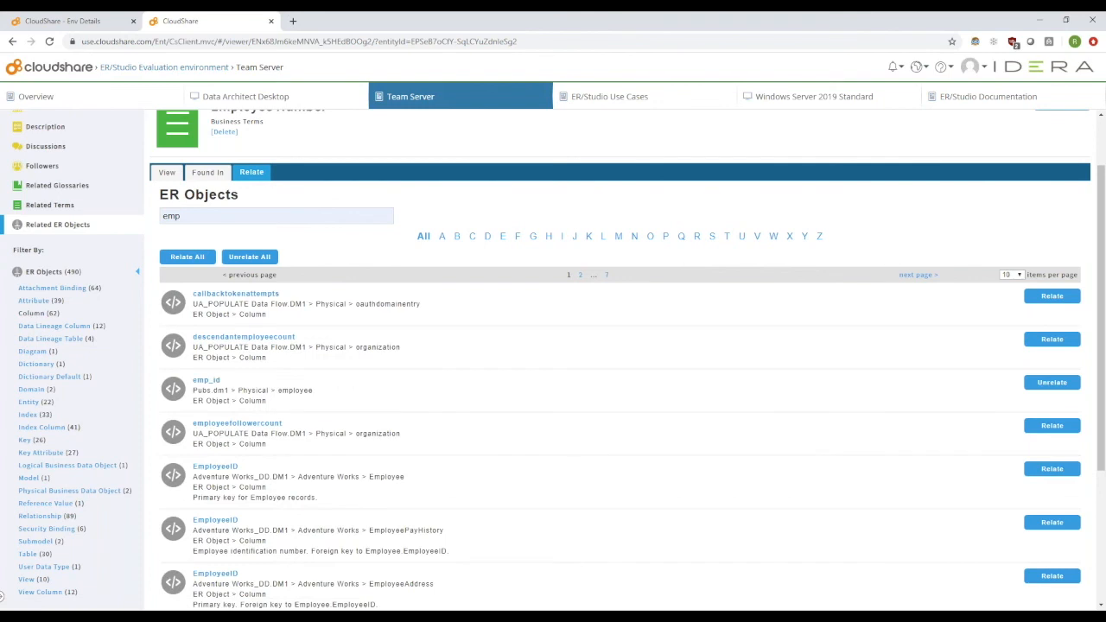
Search the ER objects for "emp_NMB" and relate the TRG_HST table's EMP_NMB column to the Employee Number term.
double_click(185, 217)
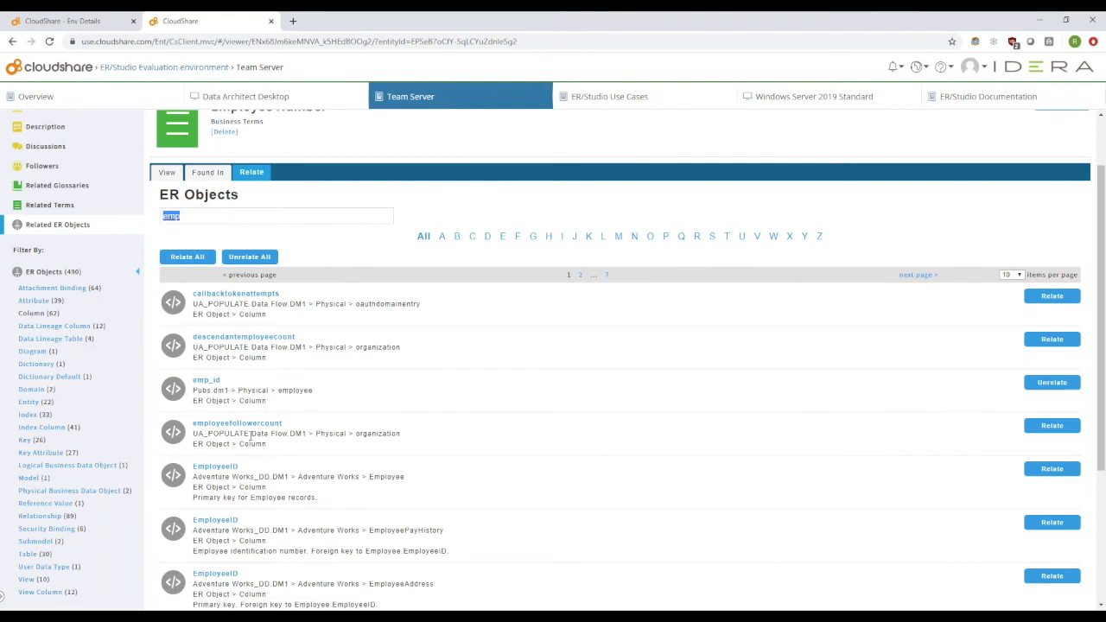
left_click(295, 218)
type("NMB")
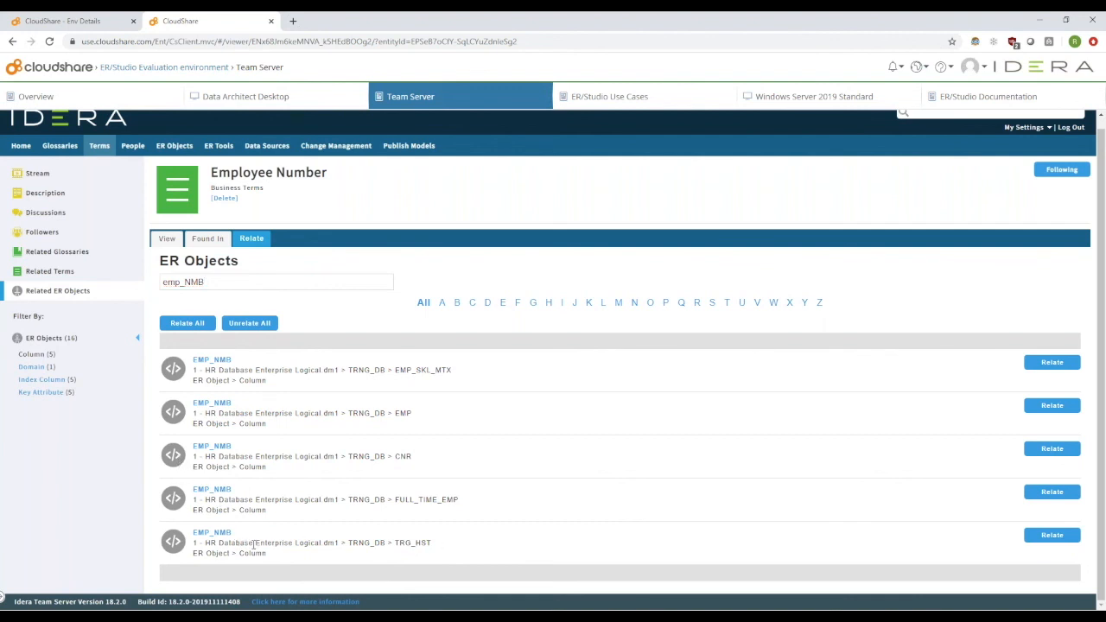
left_click_drag(349, 542, 370, 543)
left_click_drag(397, 500, 433, 496)
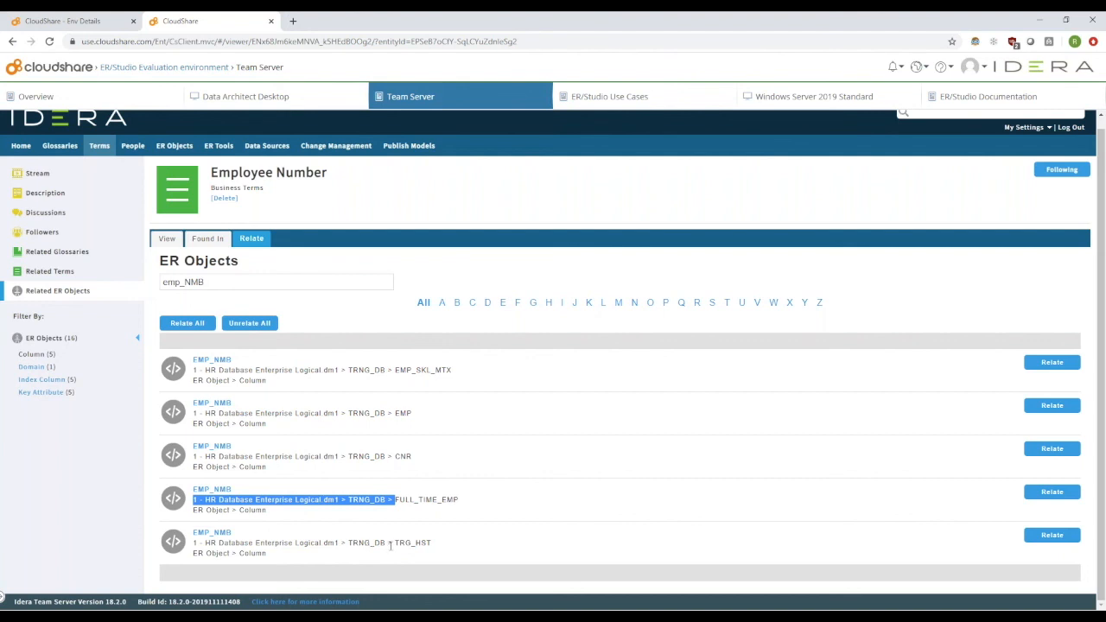
left_click(1058, 537)
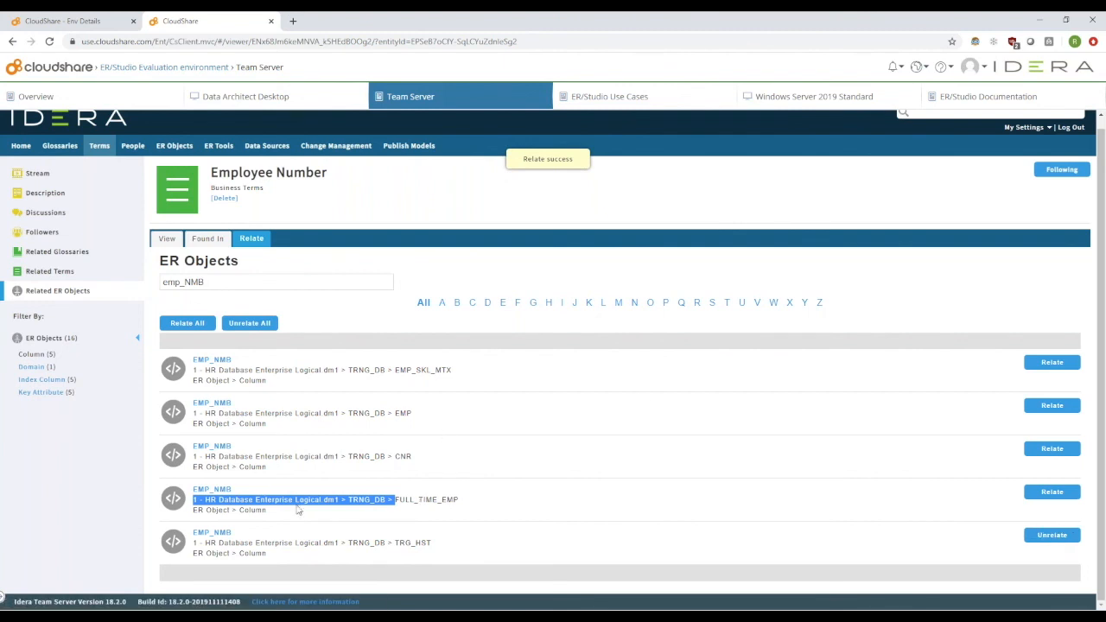
Open the TRG_HST table's EMP_NMB column and examine its general properties and submodels.
left_click(221, 533)
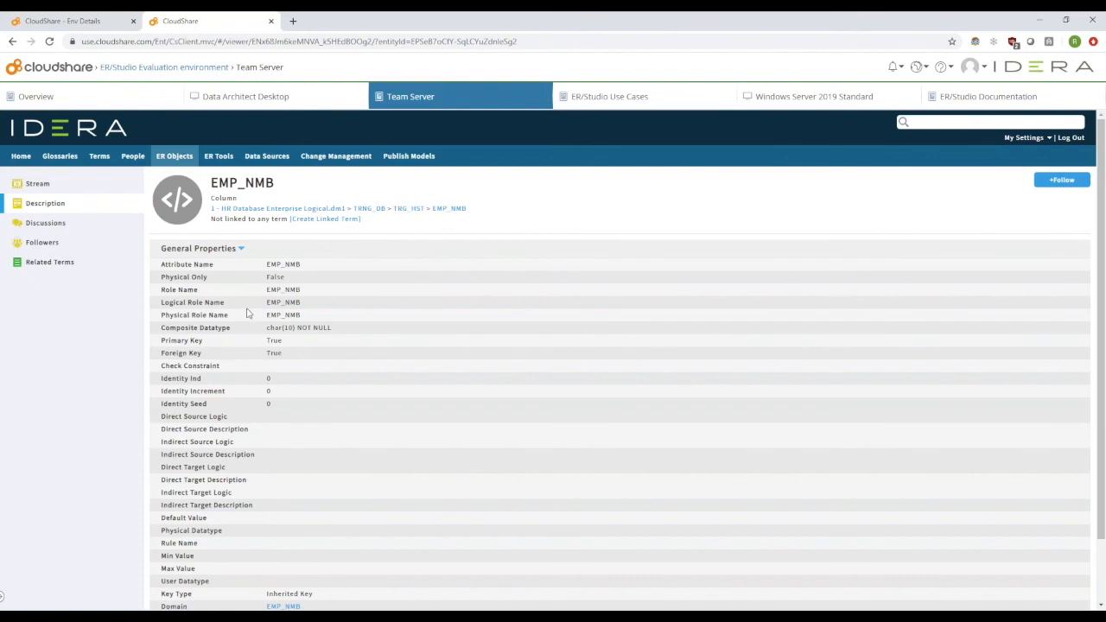
scroll(247, 313, "down", 2)
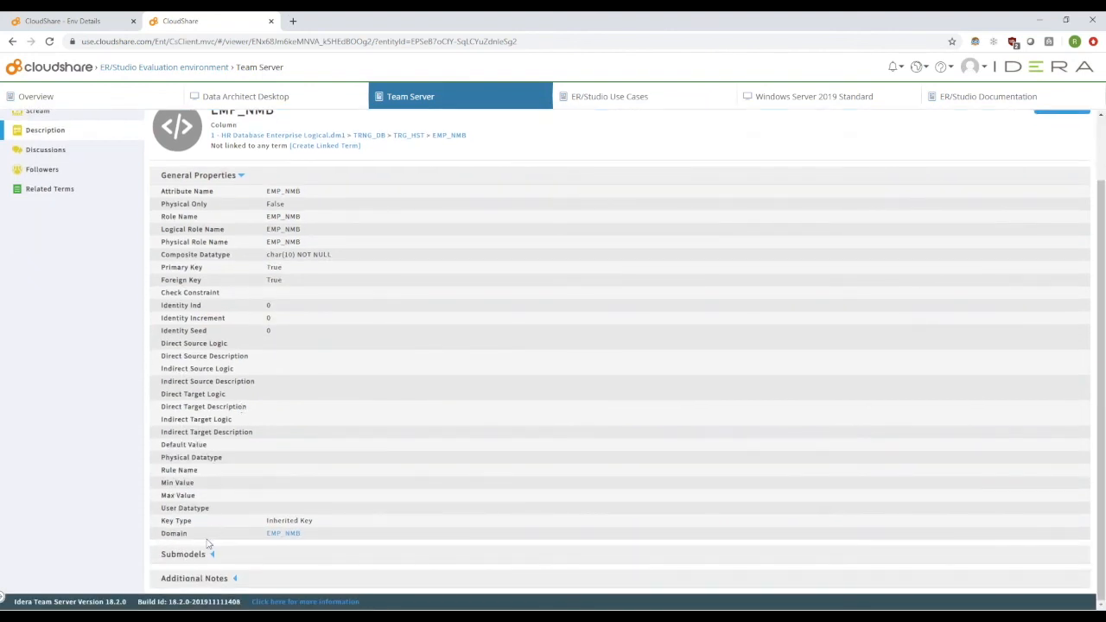
left_click(210, 555)
scroll(212, 517, "down", 1)
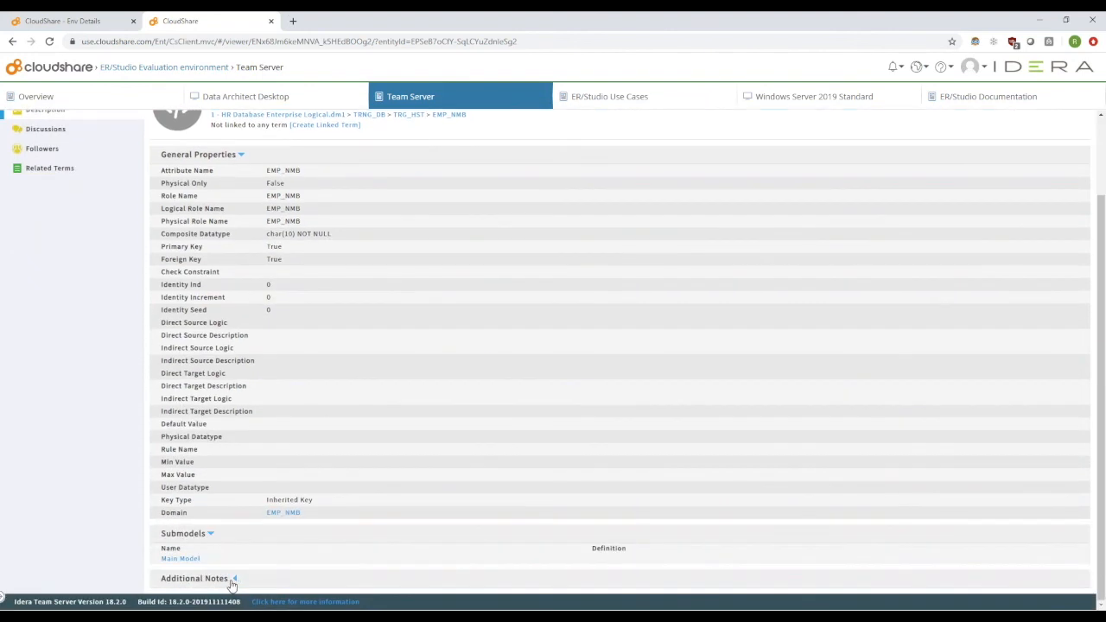
scroll(296, 388, "up", 3)
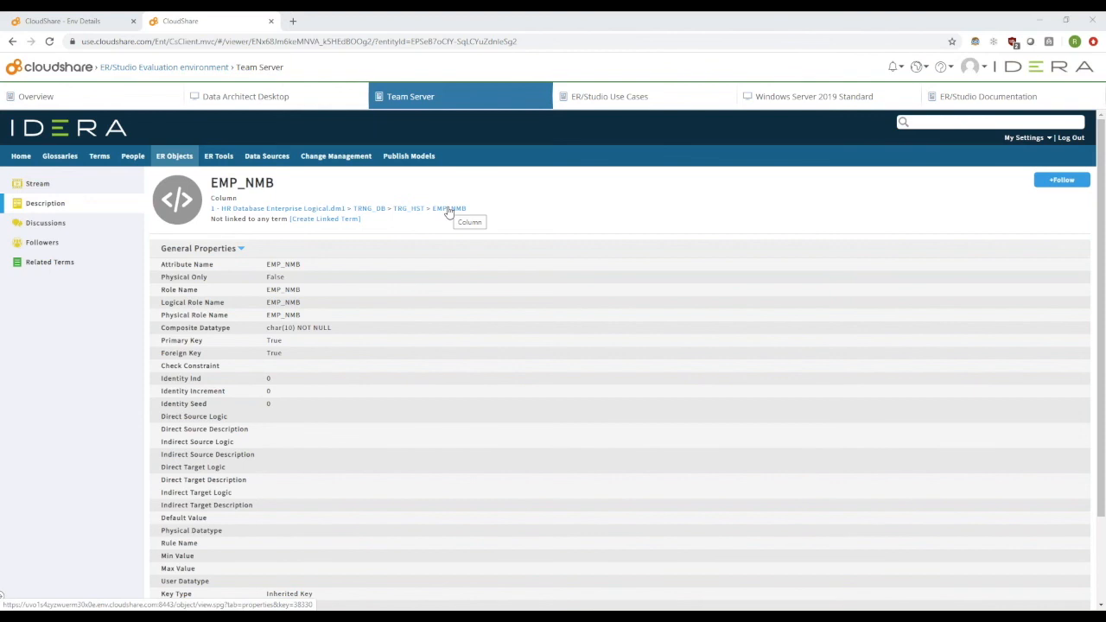
Open the EMP table from the TRNG_DB model and examine its columns, indexes and DDL.
left_click(371, 211)
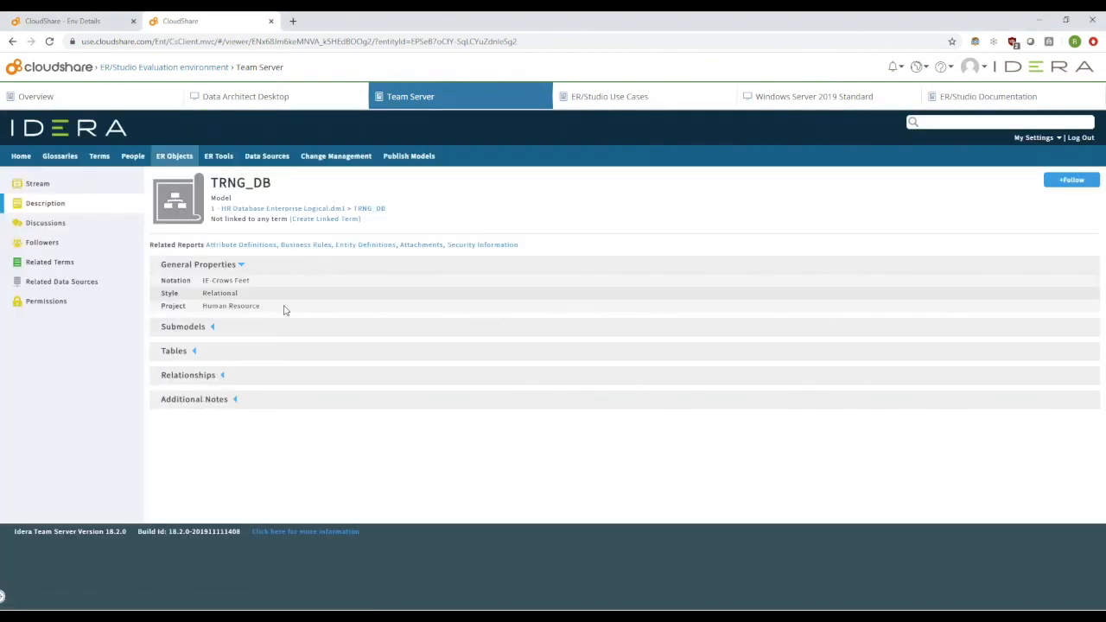
left_click(209, 354)
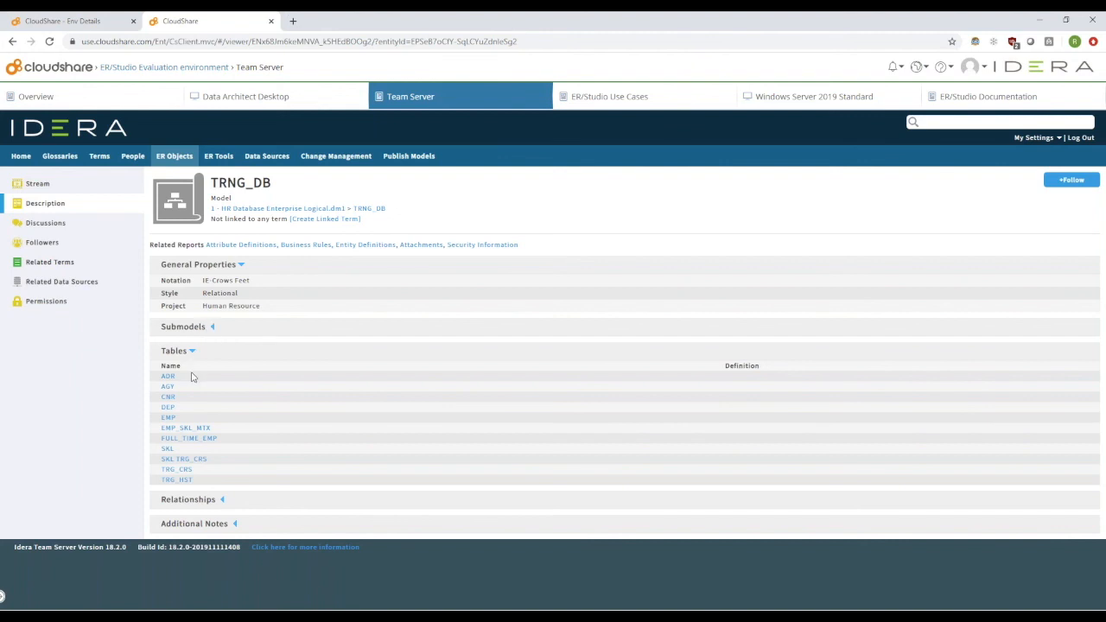
left_click(169, 419)
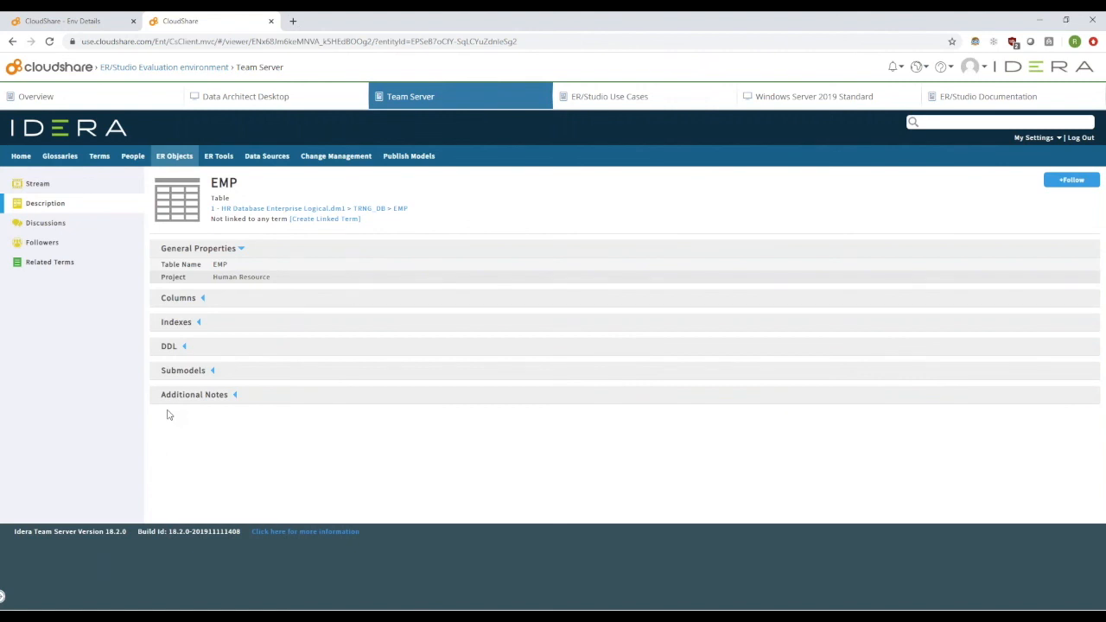
left_click(183, 301)
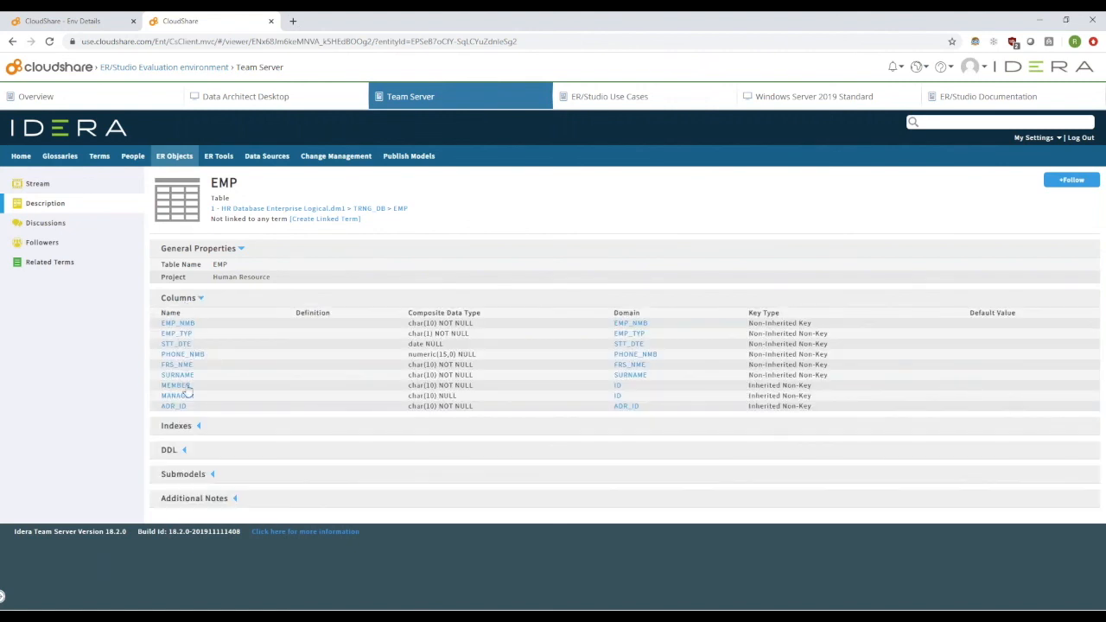
left_click(179, 431)
left_click(179, 472)
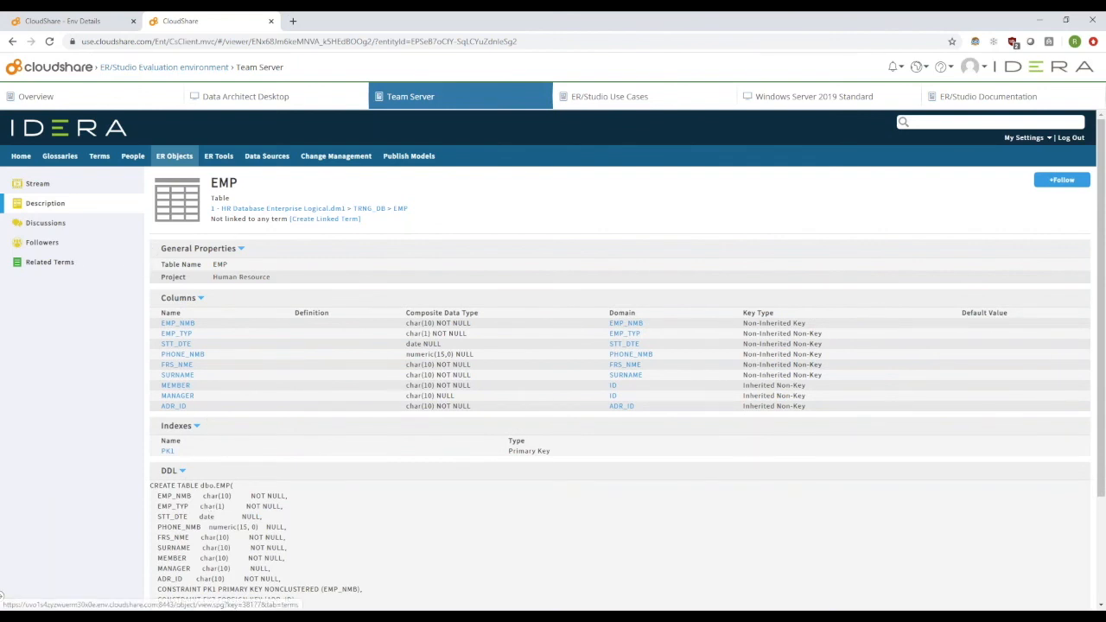
Search the terms for "employee" and relate the Employee business term to the EMP table.
left_click(69, 262)
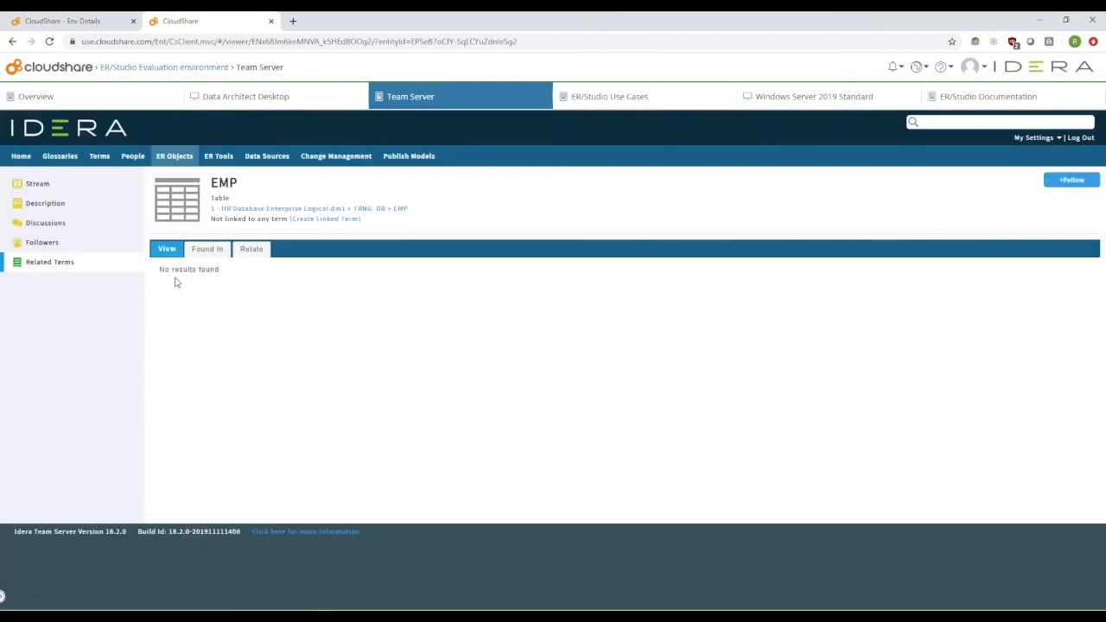
left_click(249, 251)
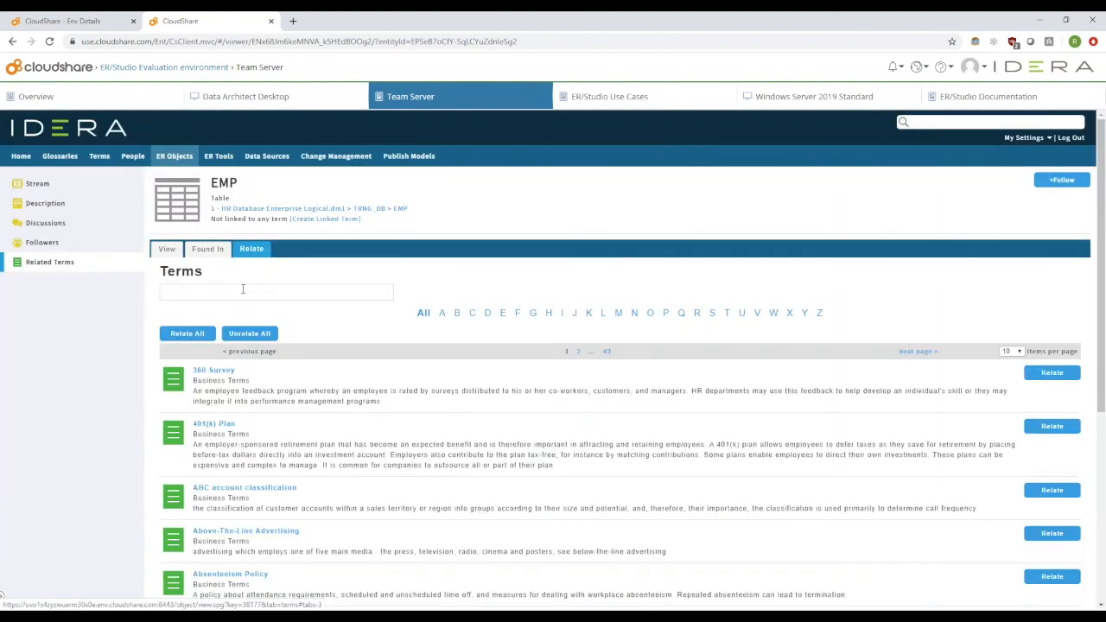
left_click(242, 292)
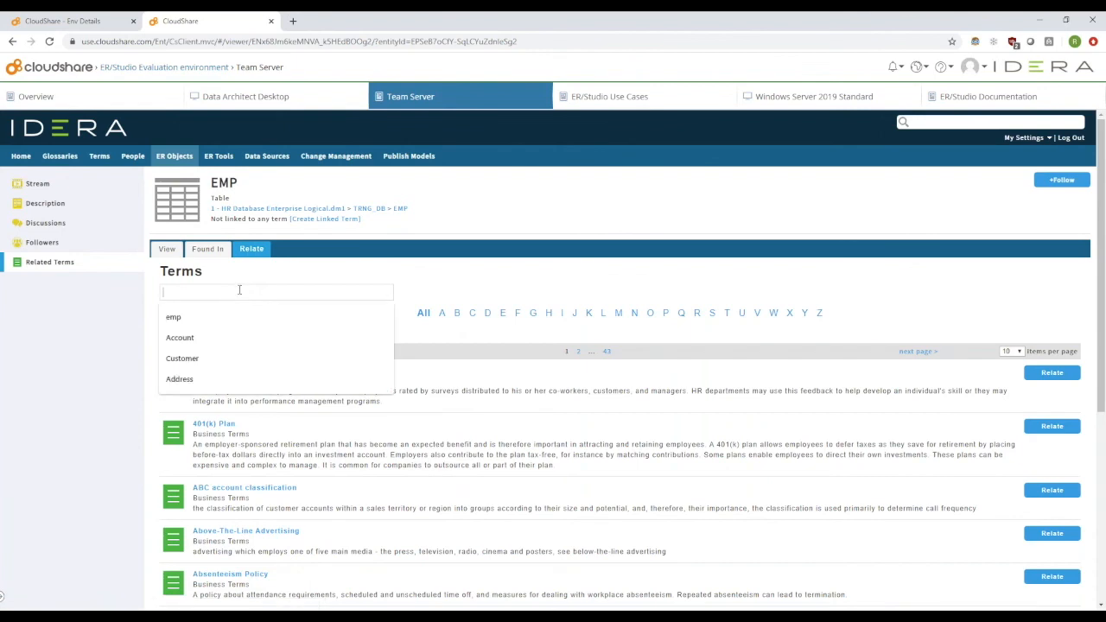
type("employee")
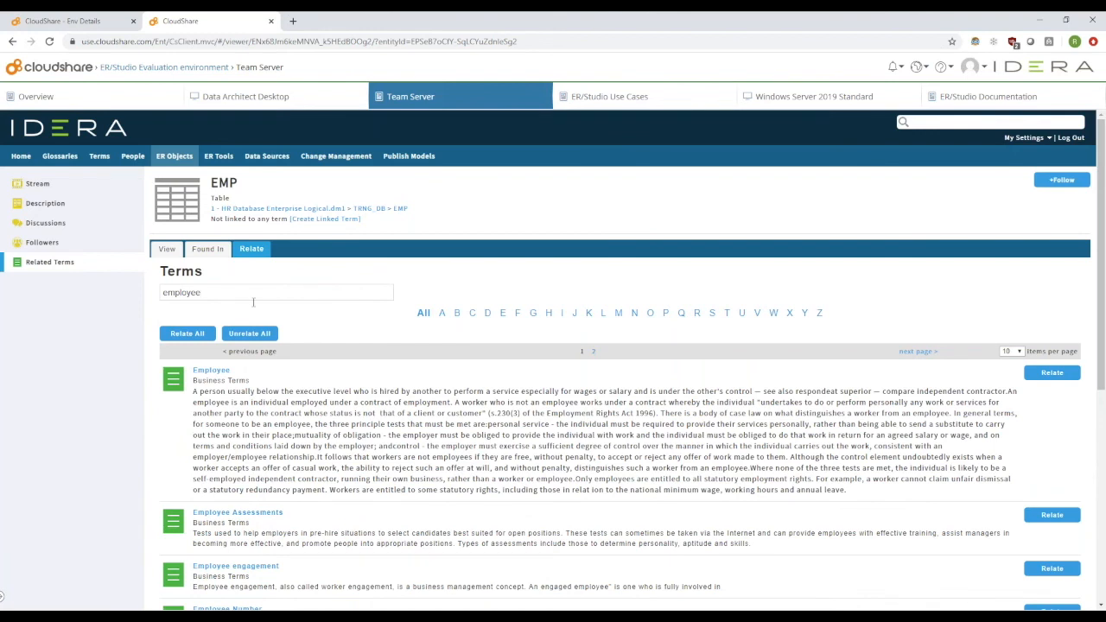
left_click(1052, 373)
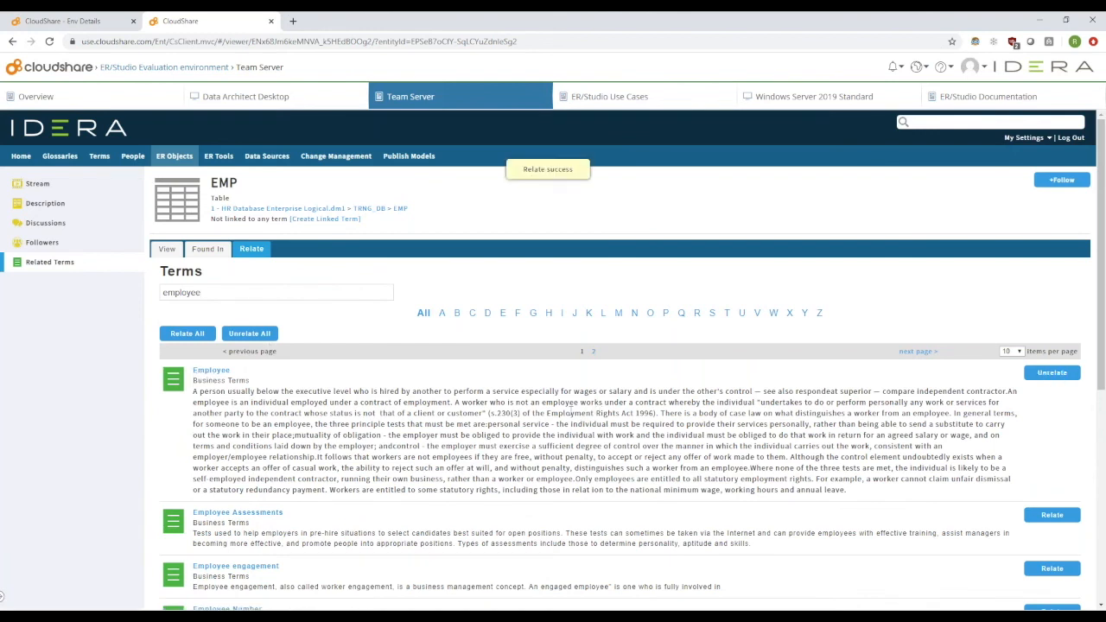
Review the terms related to the EMP table and open the EMP_NMB column from the table's column list.
left_click(167, 250)
left_click_drag(217, 182, 239, 183)
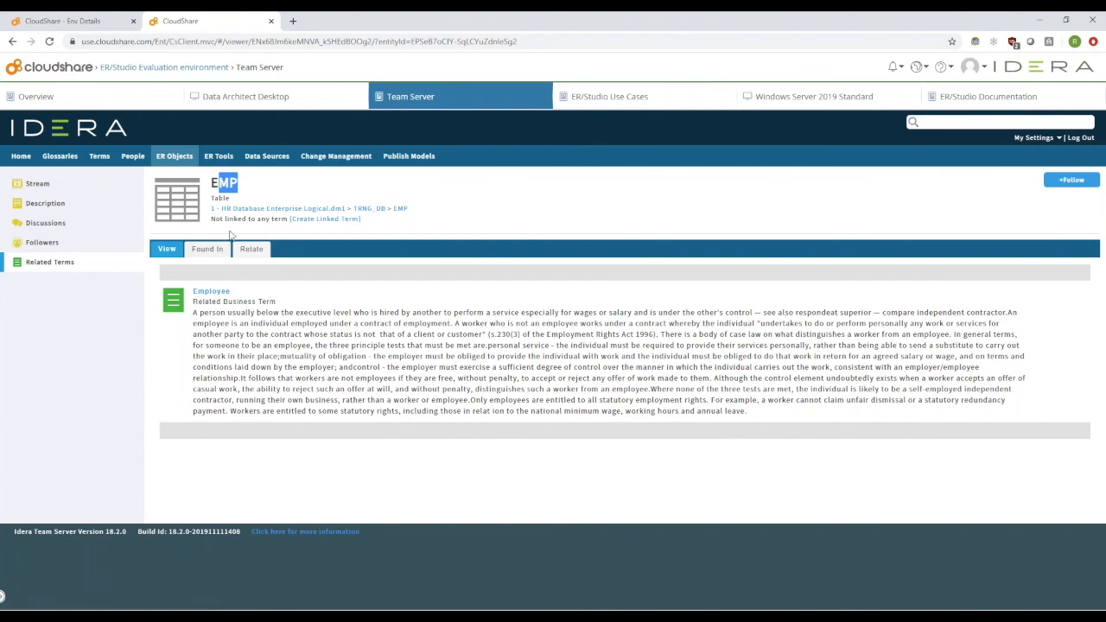
left_click(398, 209)
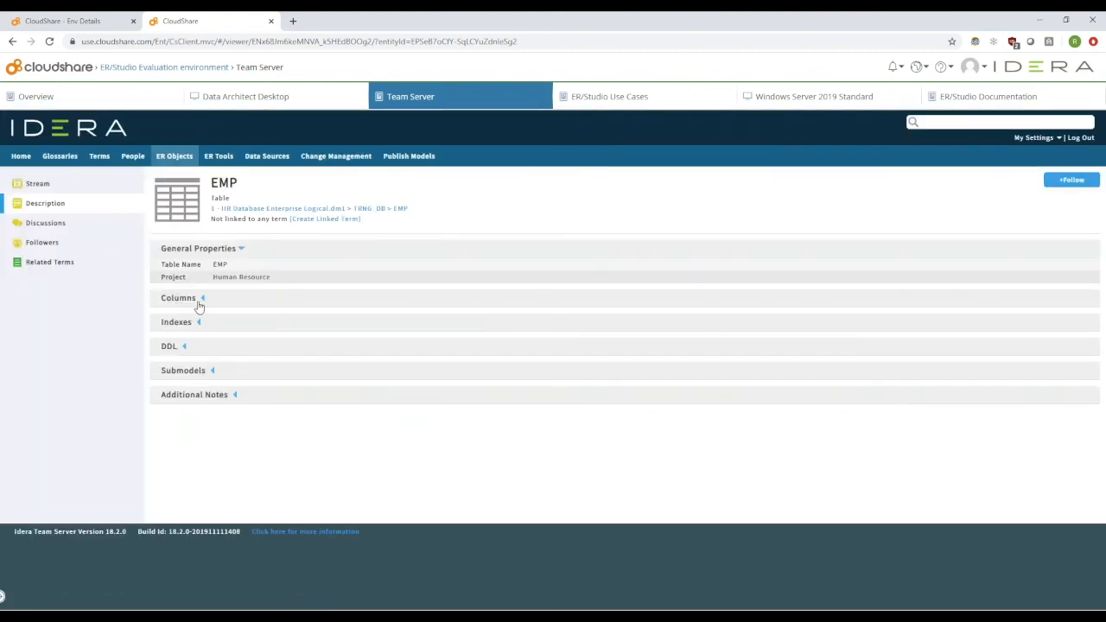
left_click(199, 300)
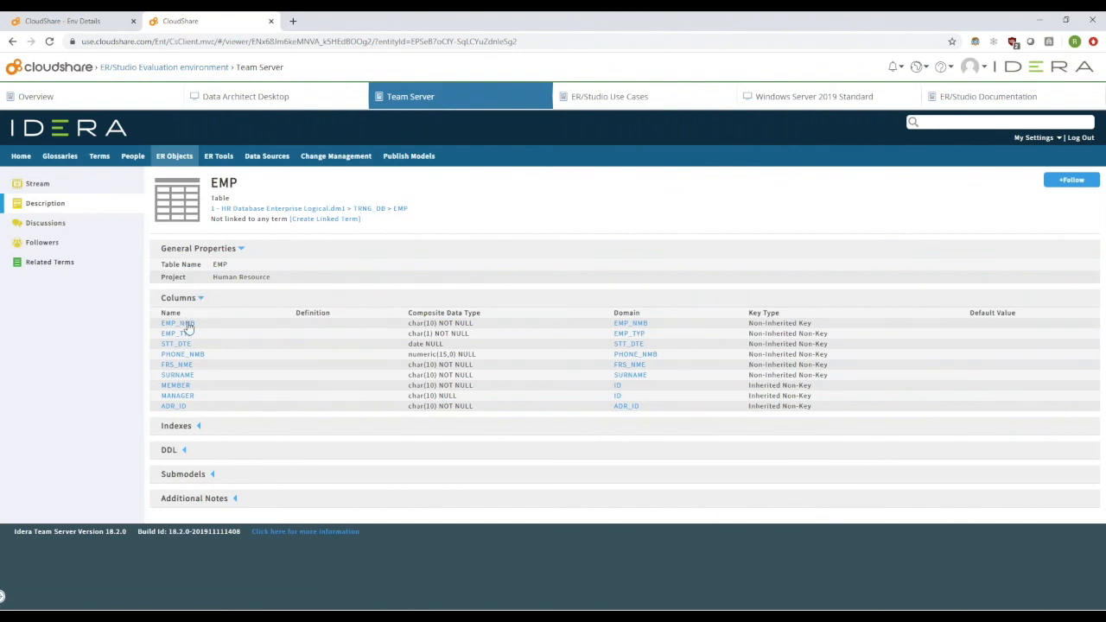
left_click(187, 325)
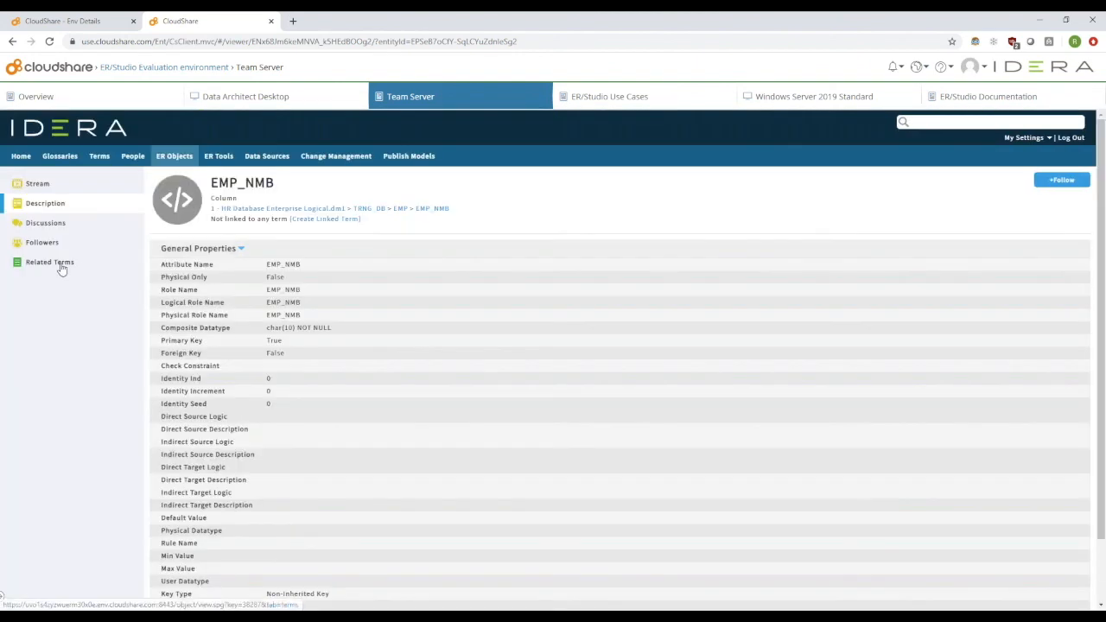
Search the terms for "employee" and relate the Employee Number business term to the EMP table's EMP_NMB column.
left_click(61, 267)
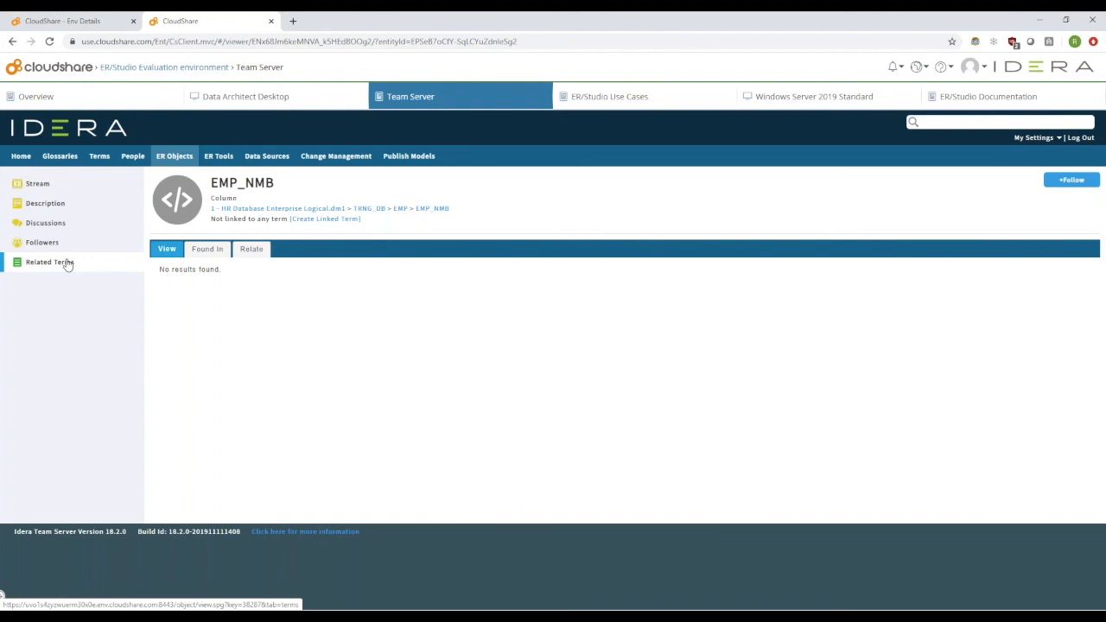
left_click(251, 248)
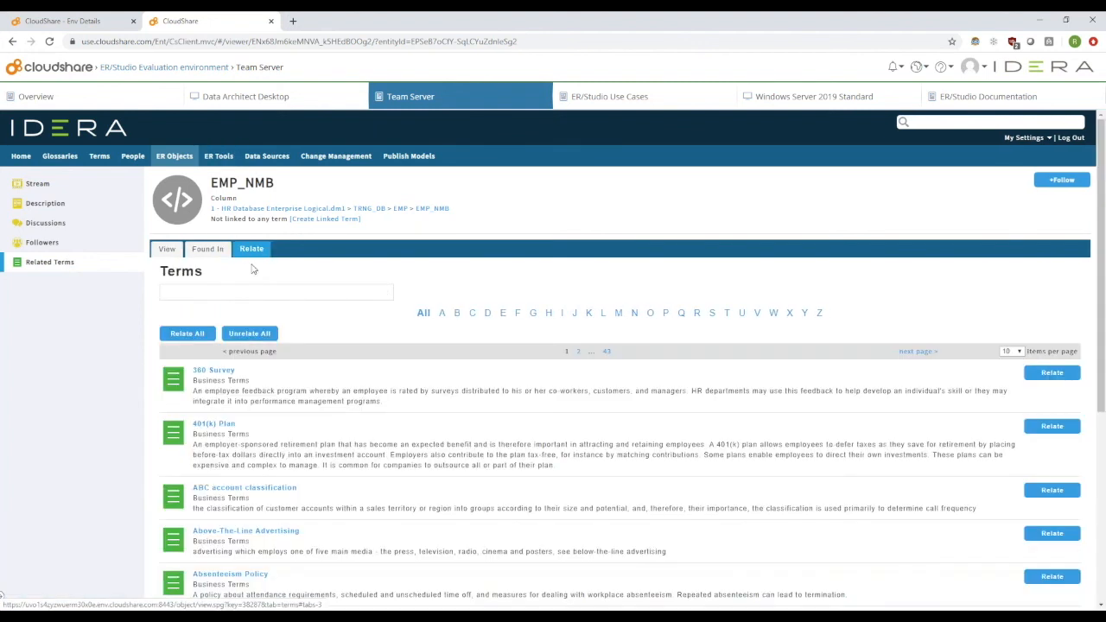
left_click(234, 294)
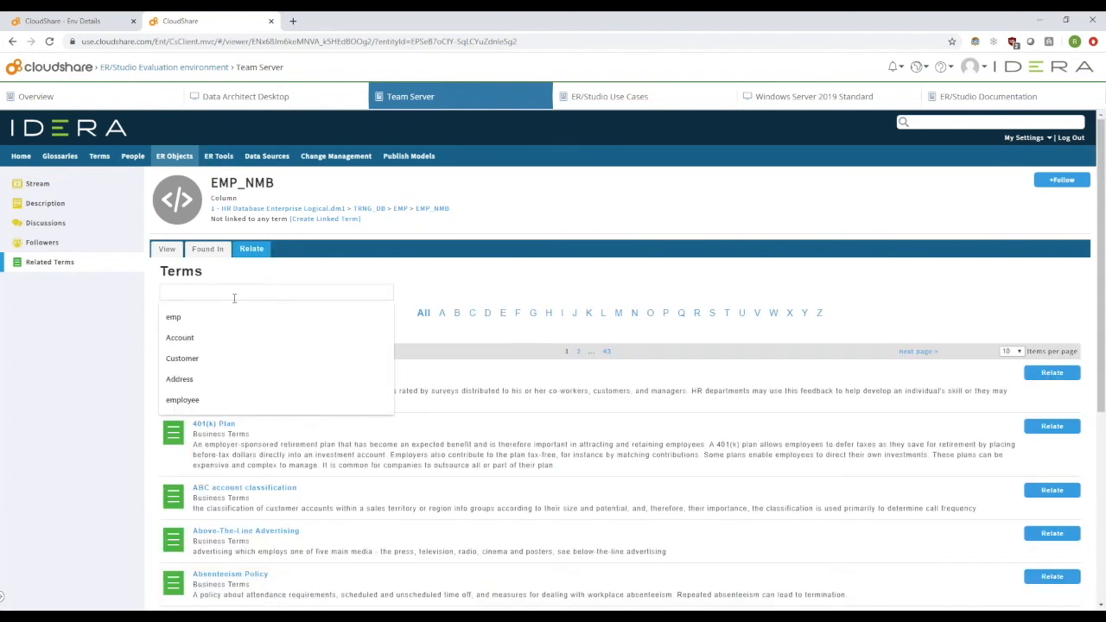
type("employe")
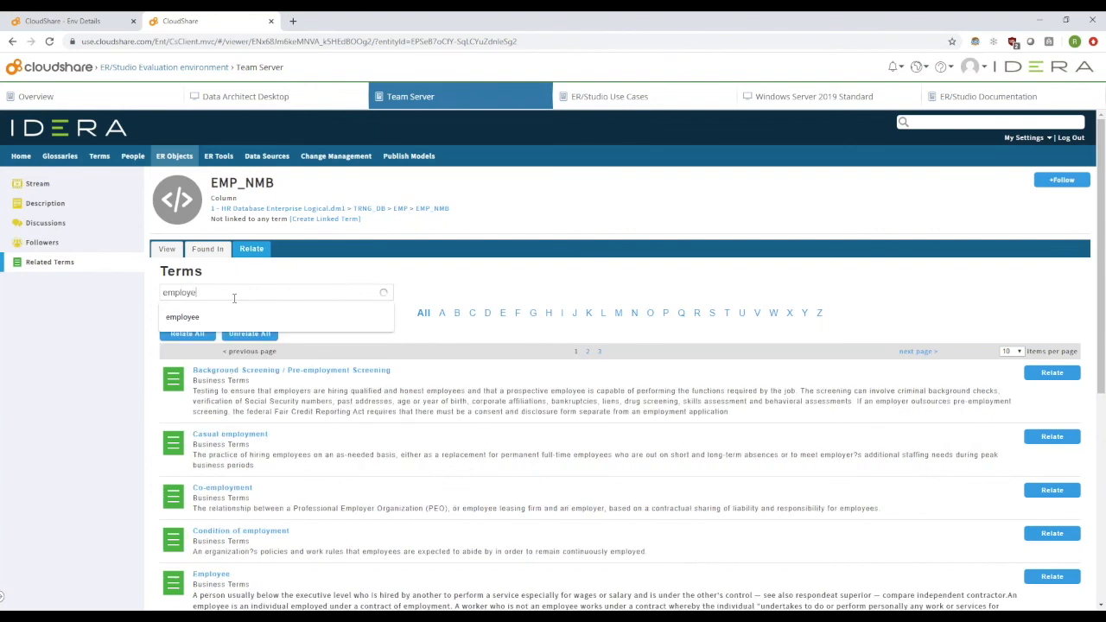
left_click(233, 317)
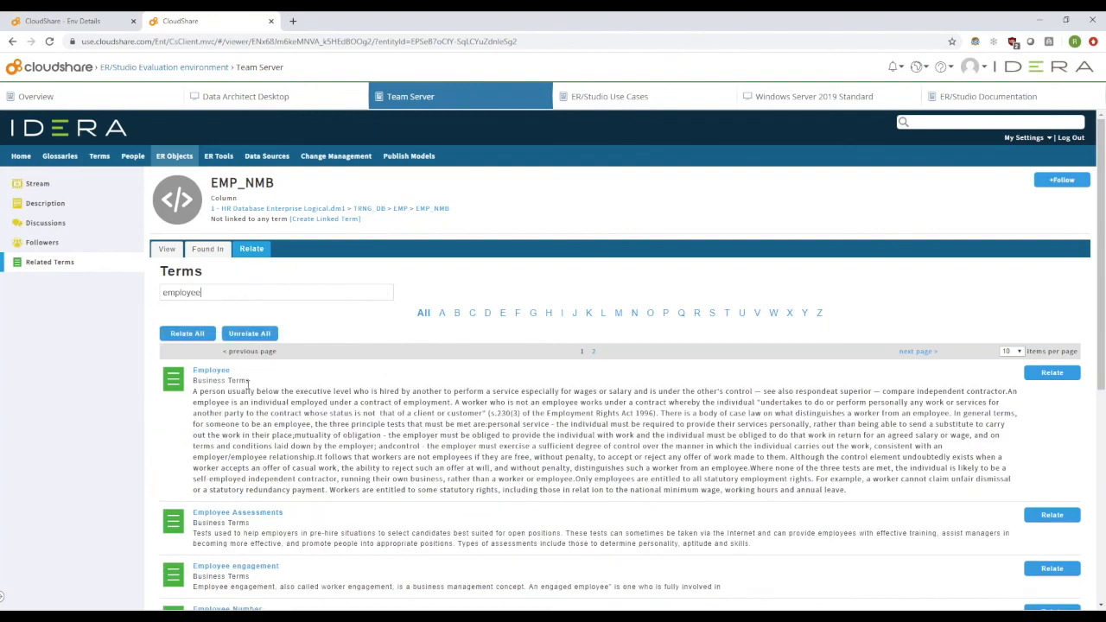
scroll(384, 506, "down", 2)
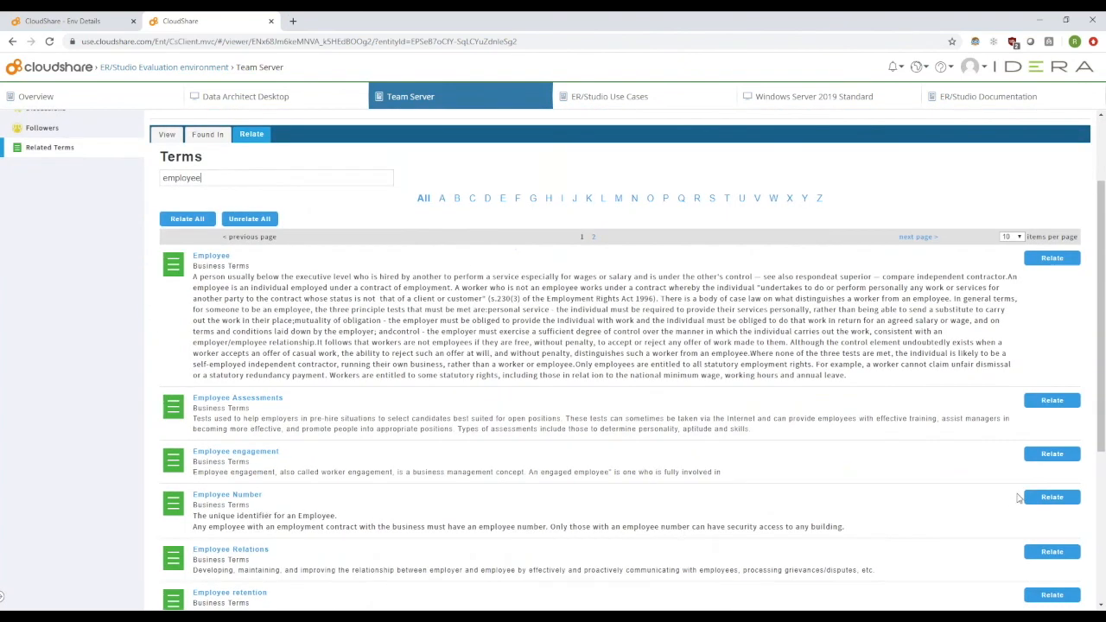
left_click(1037, 500)
Open the Employee Number term and examine its related ER objects, including the EMP_NMB column from the HR Database Enterprise Logical model.
left_click(246, 500)
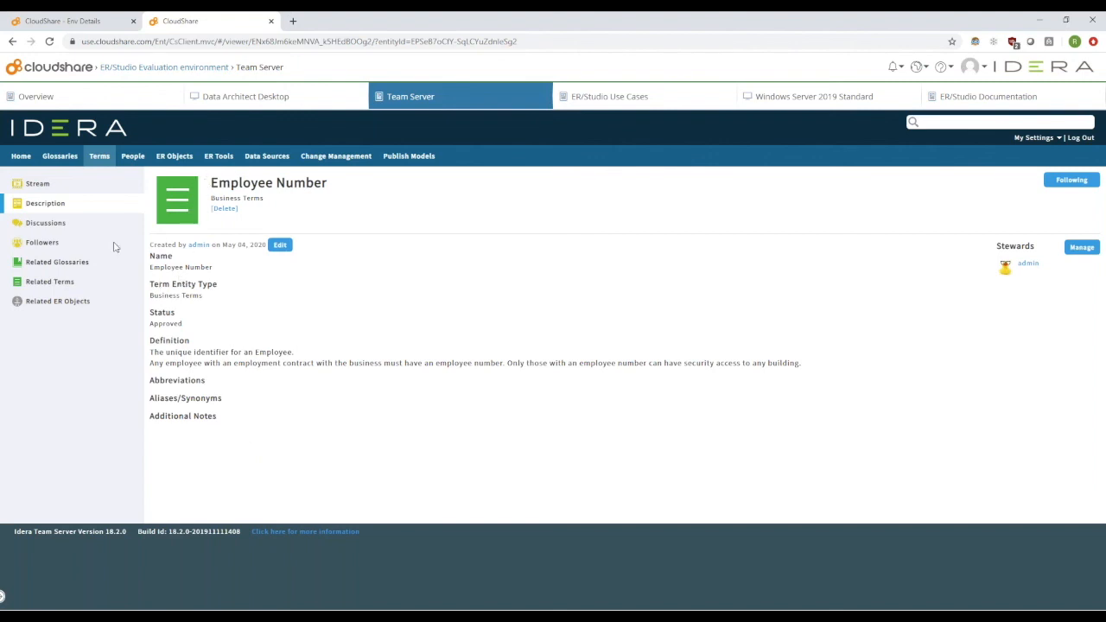
left_click(71, 301)
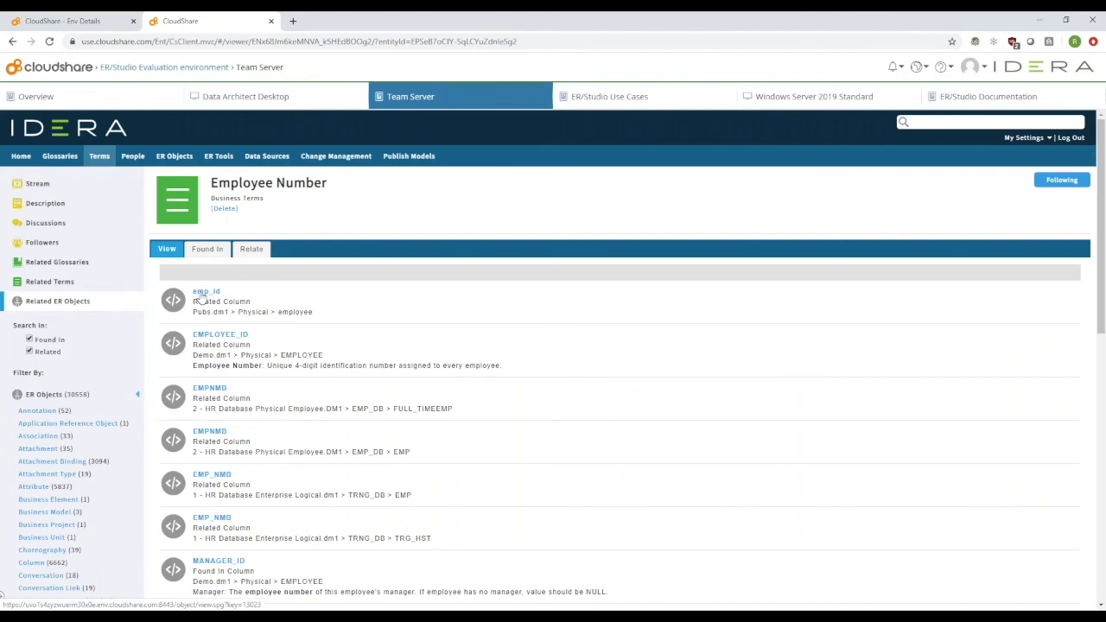
scroll(201, 296, "down", 3)
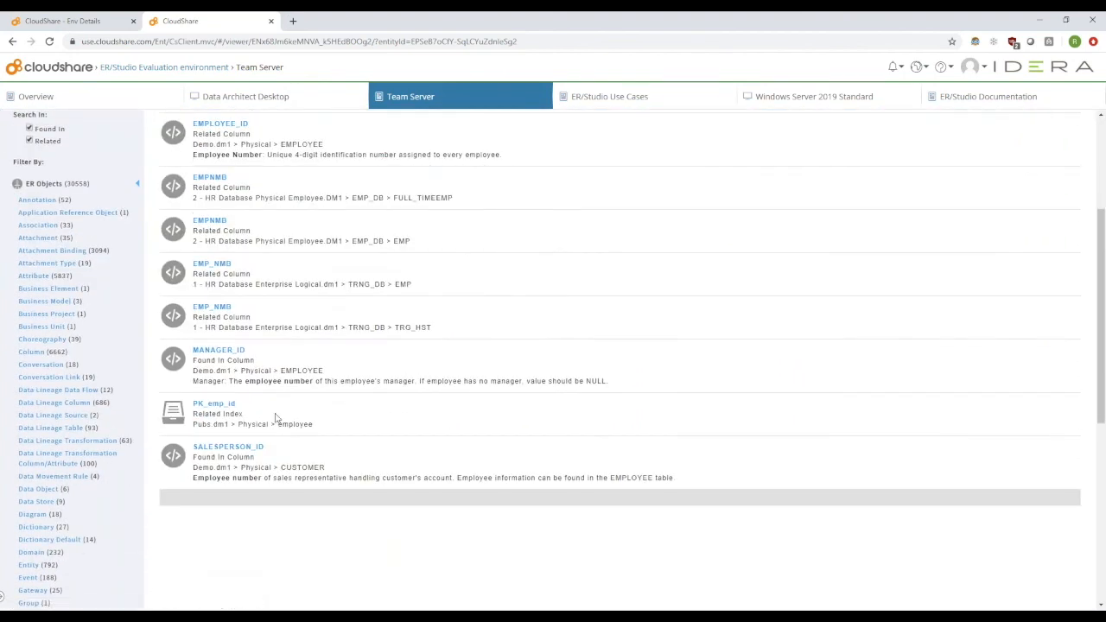
scroll(275, 406, "up", 1)
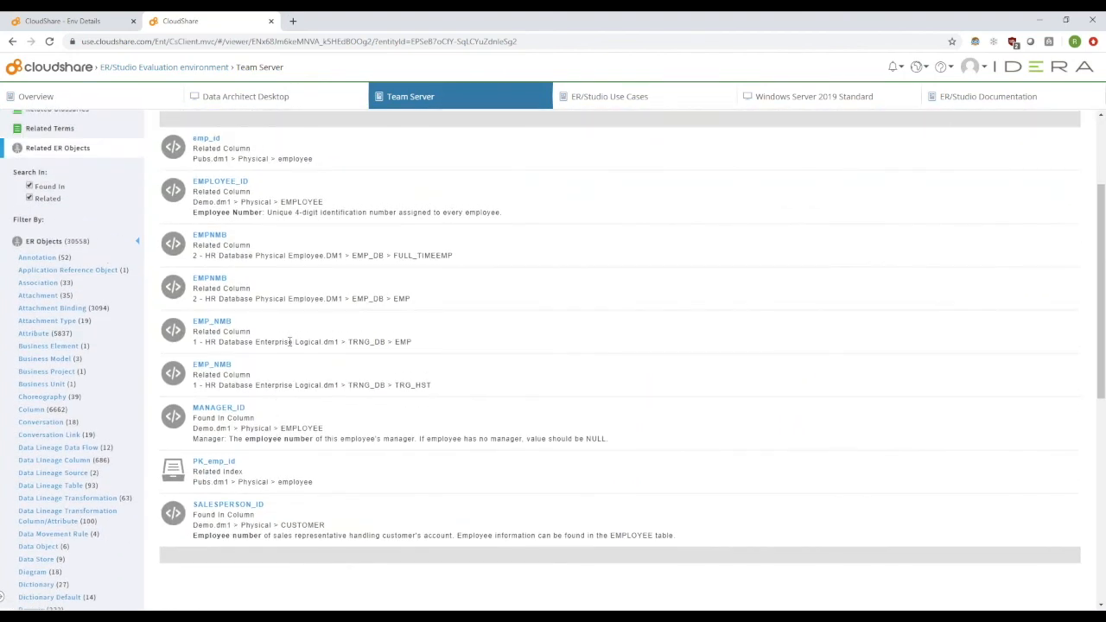
left_click_drag(193, 342, 324, 341)
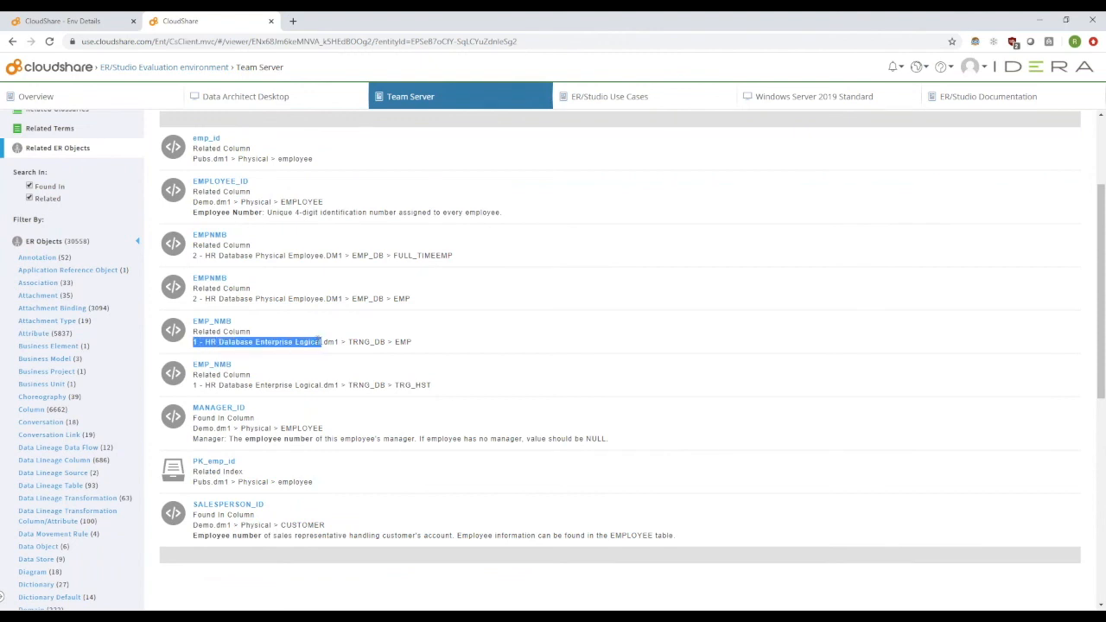
scroll(278, 281, "up", 2)
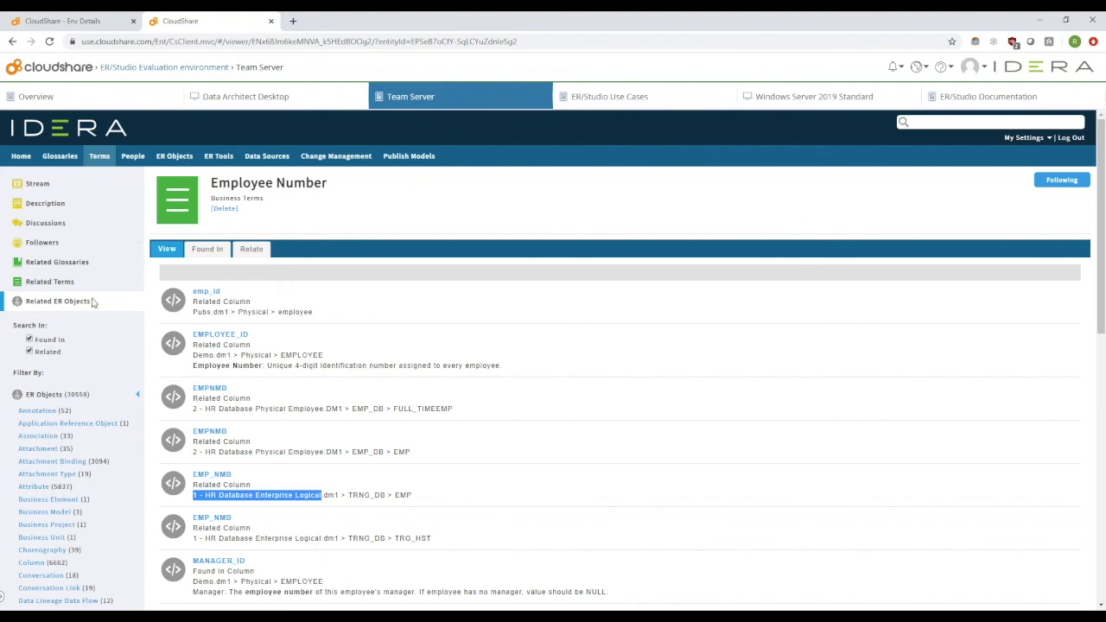
key("alt+Tab")
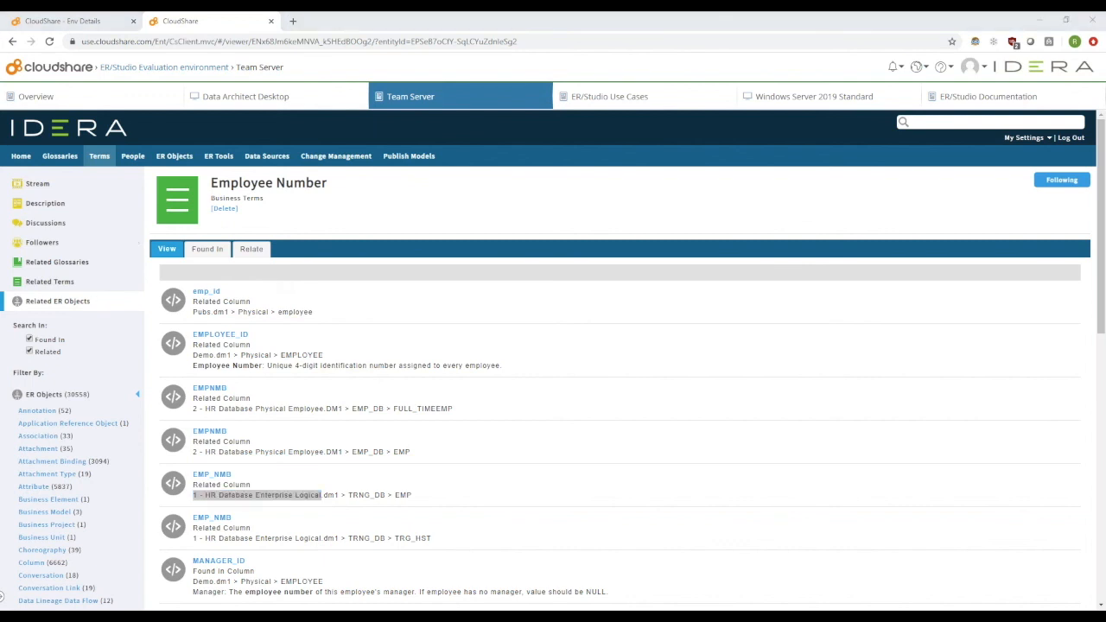